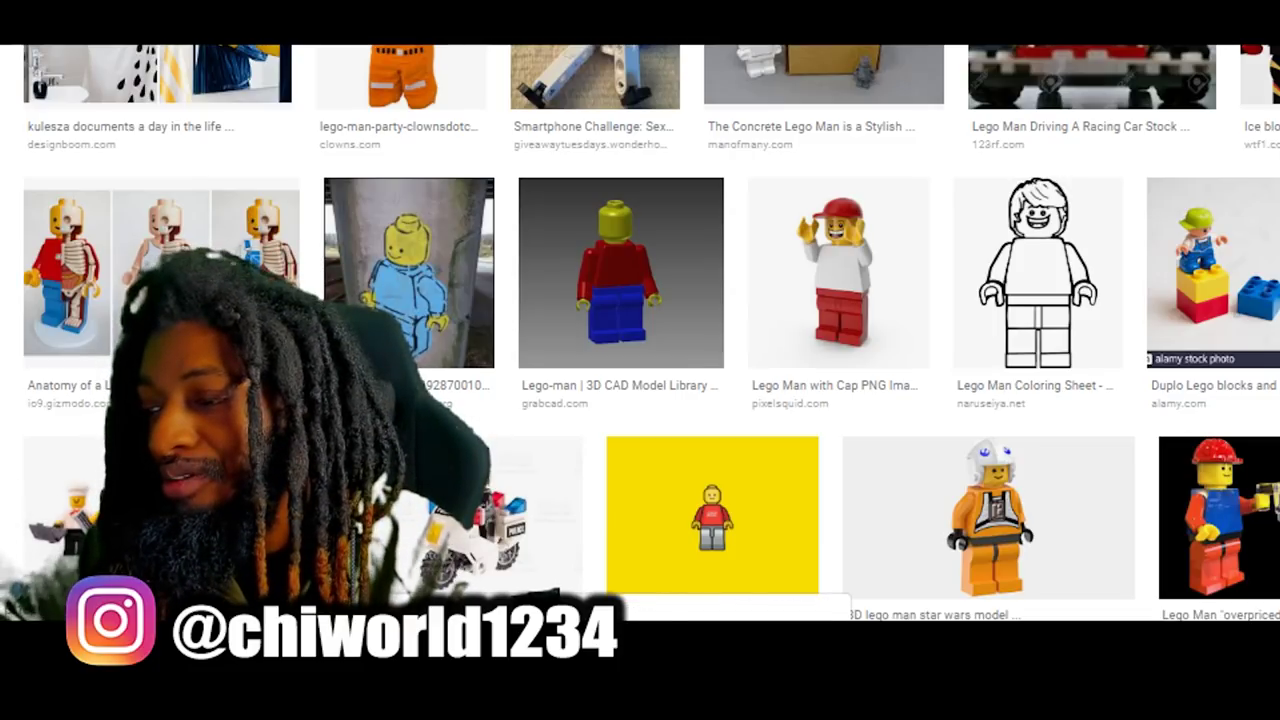
Sketch the Lego figure's head in purple with the Real G-Pen, including the neck, eyes, smile, beard and swept-up hair.
scroll(640, 332, up, 5)
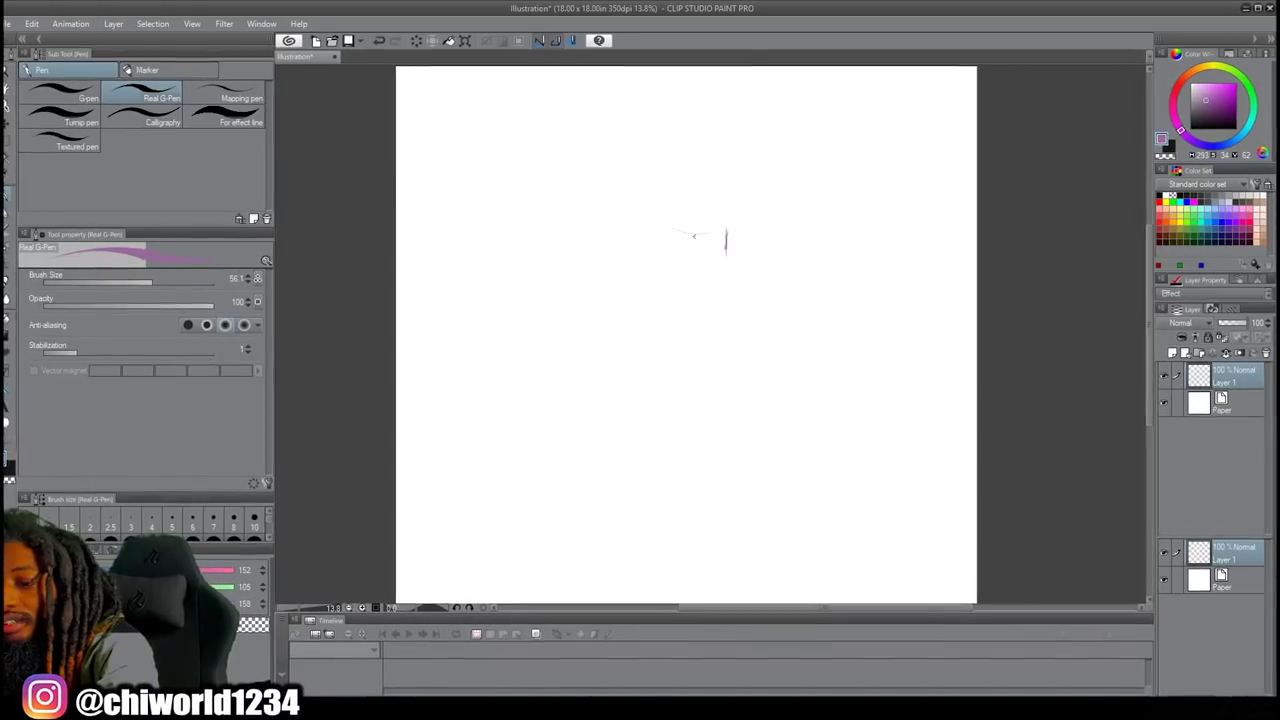
mouse_move(688, 236)
mouse_down()
mouse_move(745, 186)
mouse_move(740, 227)
mouse_up()
drag(648, 128, 750, 138)
mouse_move(608, 147)
mouse_down()
mouse_move(656, 128)
mouse_move(607, 204)
mouse_move(637, 236)
mouse_move(706, 240)
mouse_up()
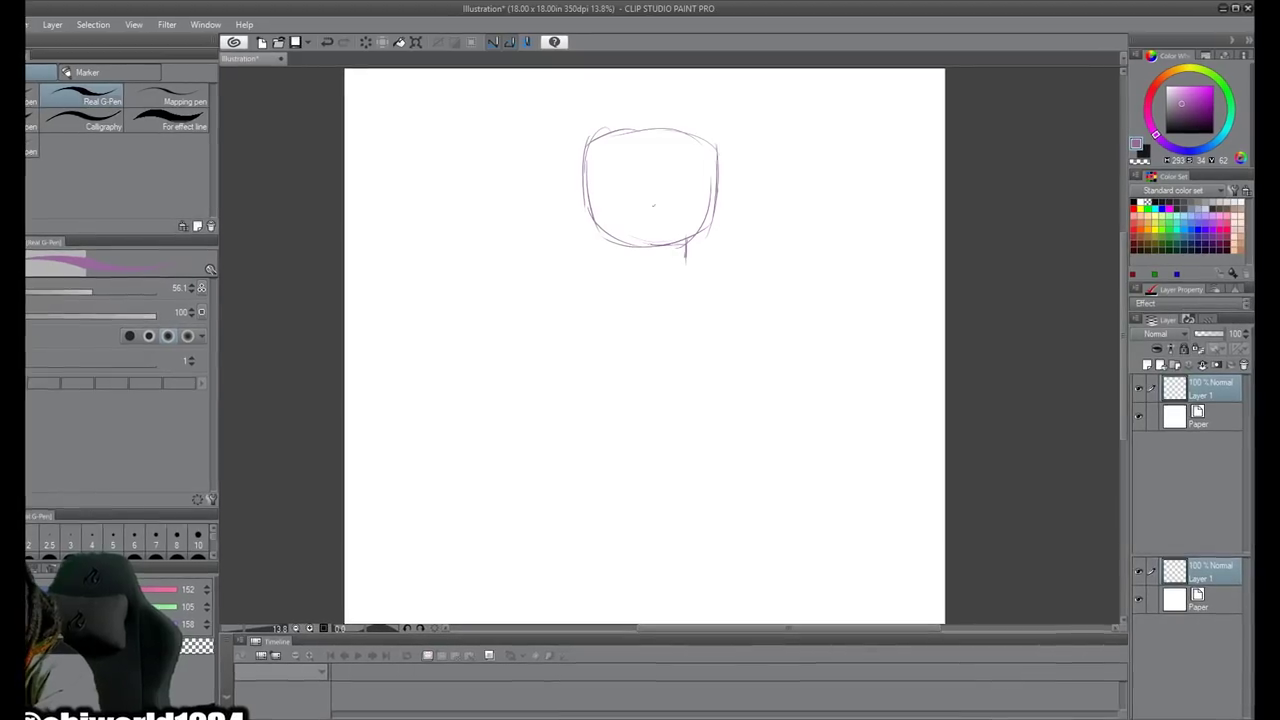
mouse_move(630, 214)
mouse_down()
mouse_move(661, 218)
mouse_move(654, 201)
mouse_move(605, 201)
mouse_move(610, 226)
mouse_up()
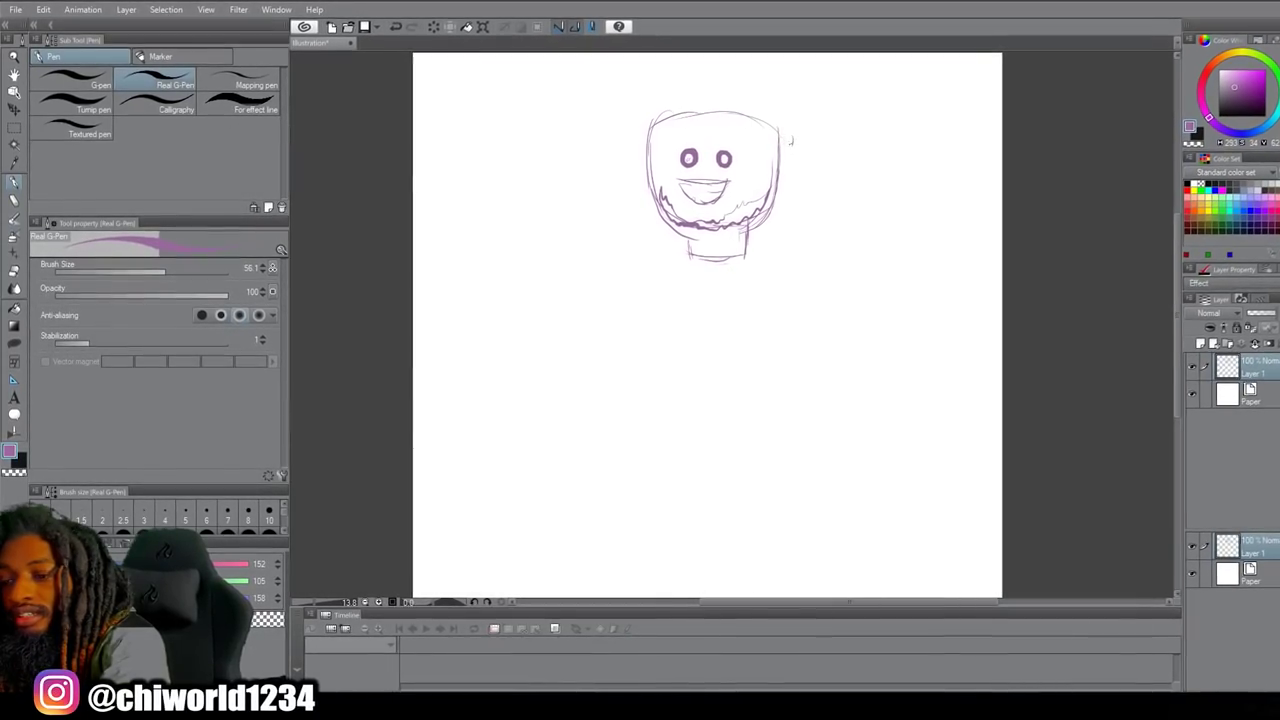
mouse_move(791, 141)
mouse_down()
mouse_move(771, 156)
mouse_move(764, 123)
mouse_up()
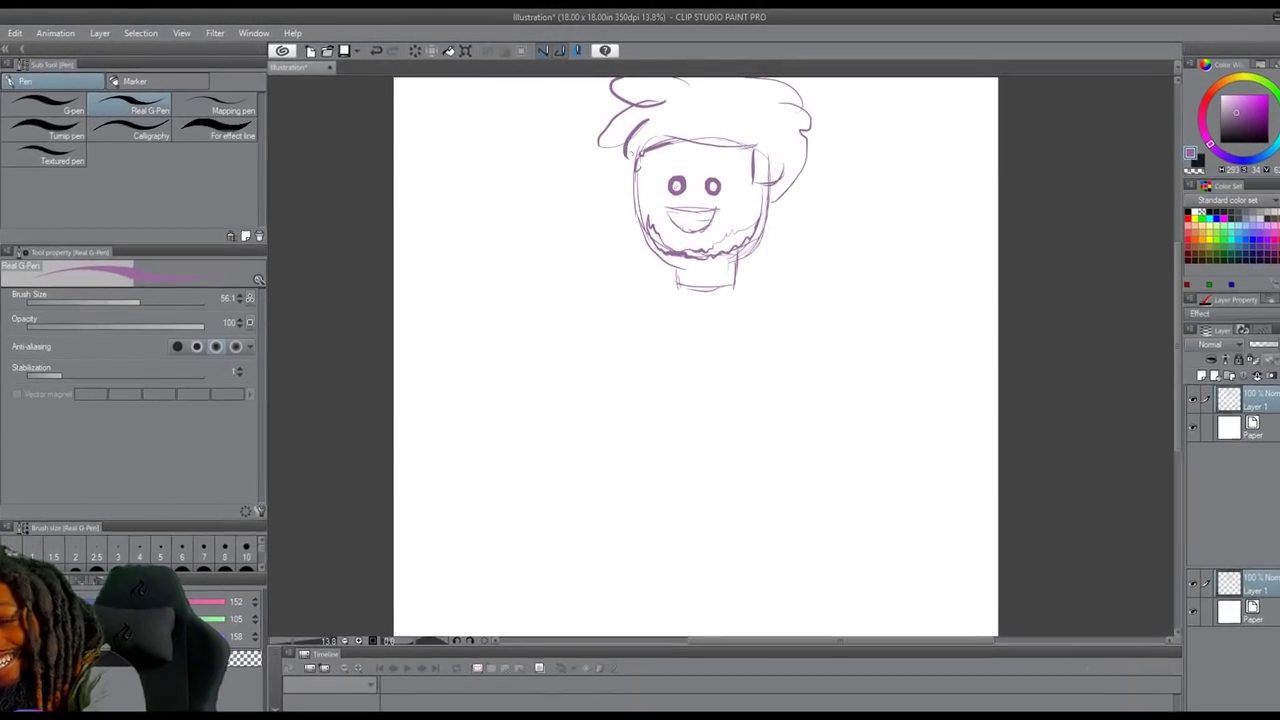
drag(670, 117, 685, 134)
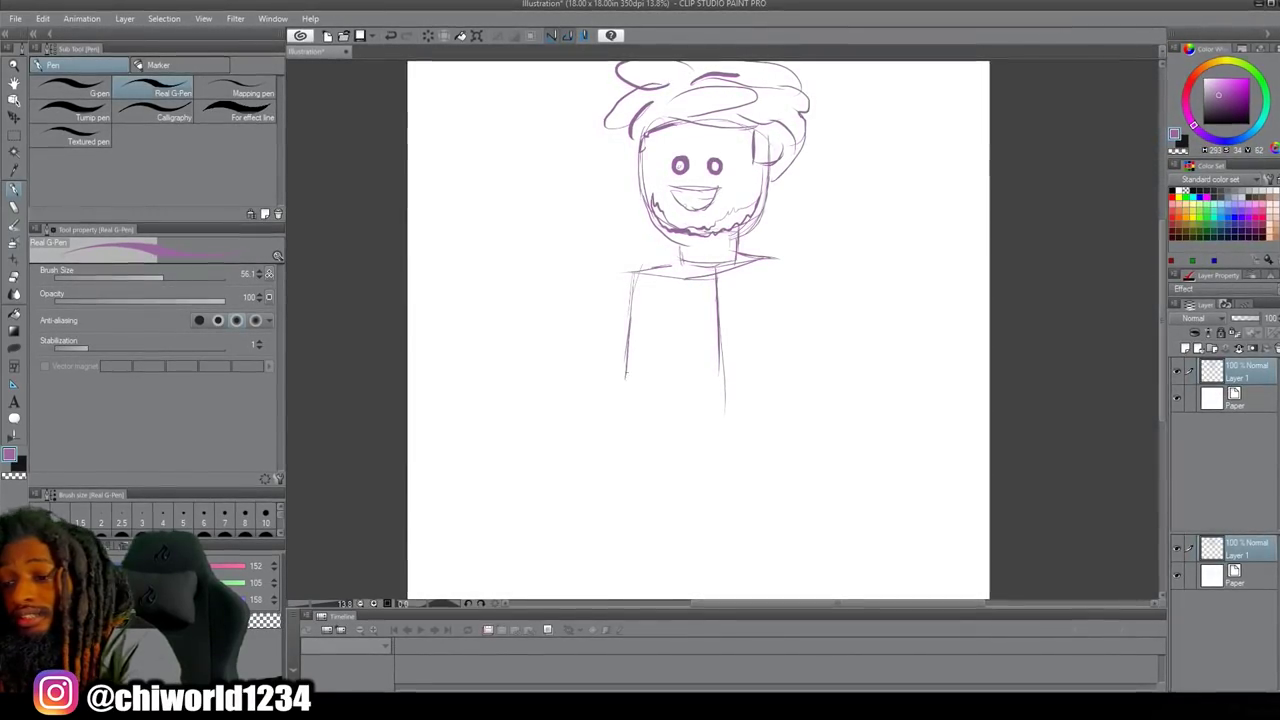
Sketch the boxy torso beneath the neck and a bent arm on each side of it.
drag(697, 427, 700, 431)
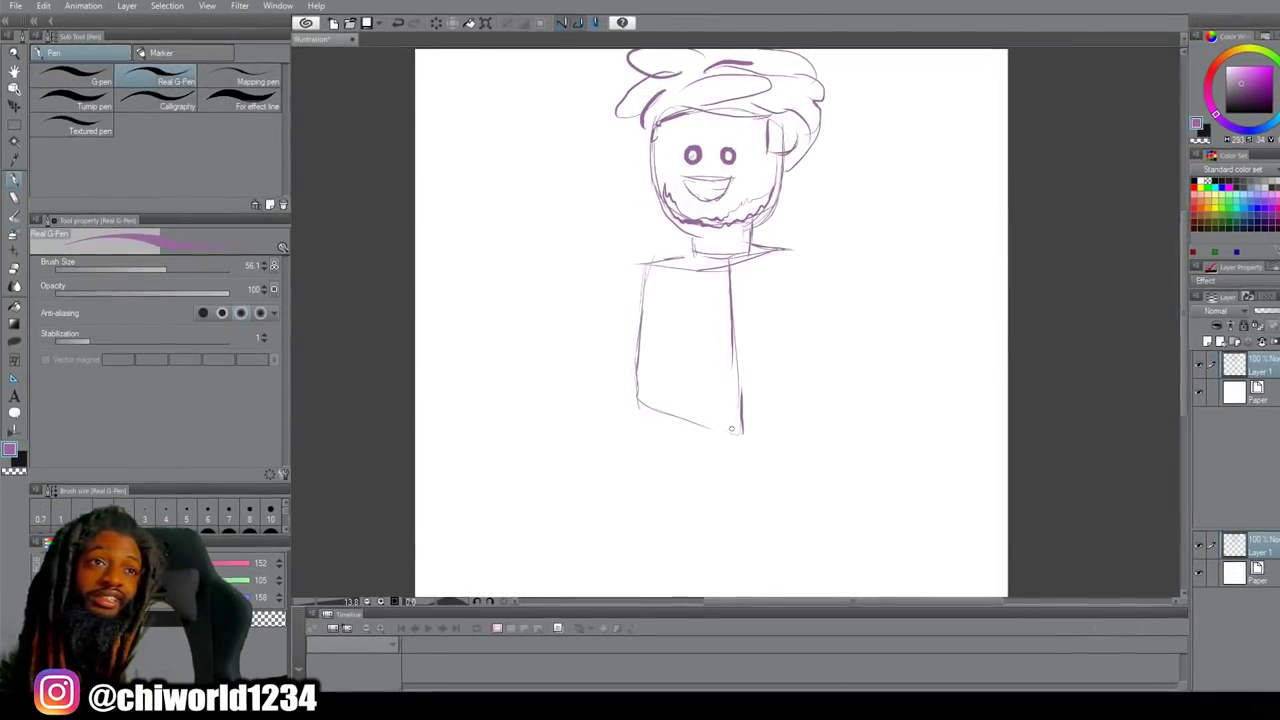
mouse_move(744, 432)
mouse_down()
mouse_move(825, 404)
mouse_move(826, 365)
mouse_up()
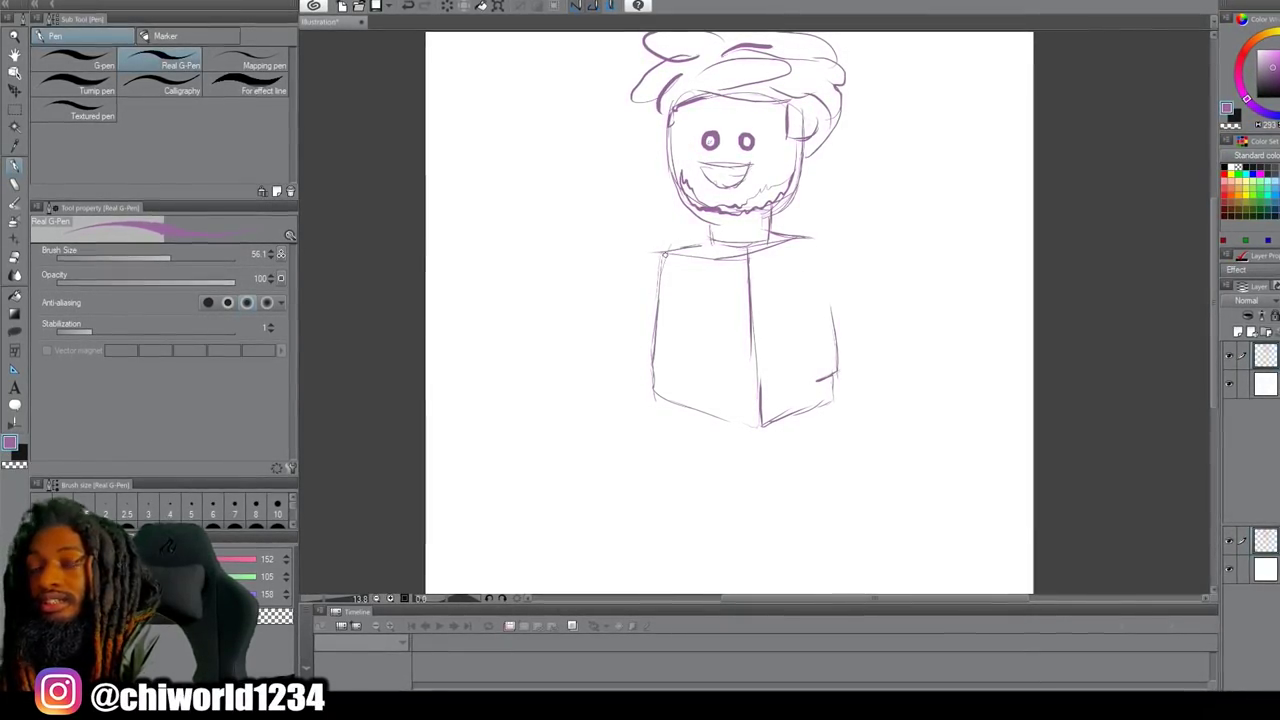
mouse_move(661, 259)
mouse_down()
mouse_move(629, 318)
mouse_move(594, 317)
mouse_move(600, 346)
mouse_move(628, 371)
mouse_up()
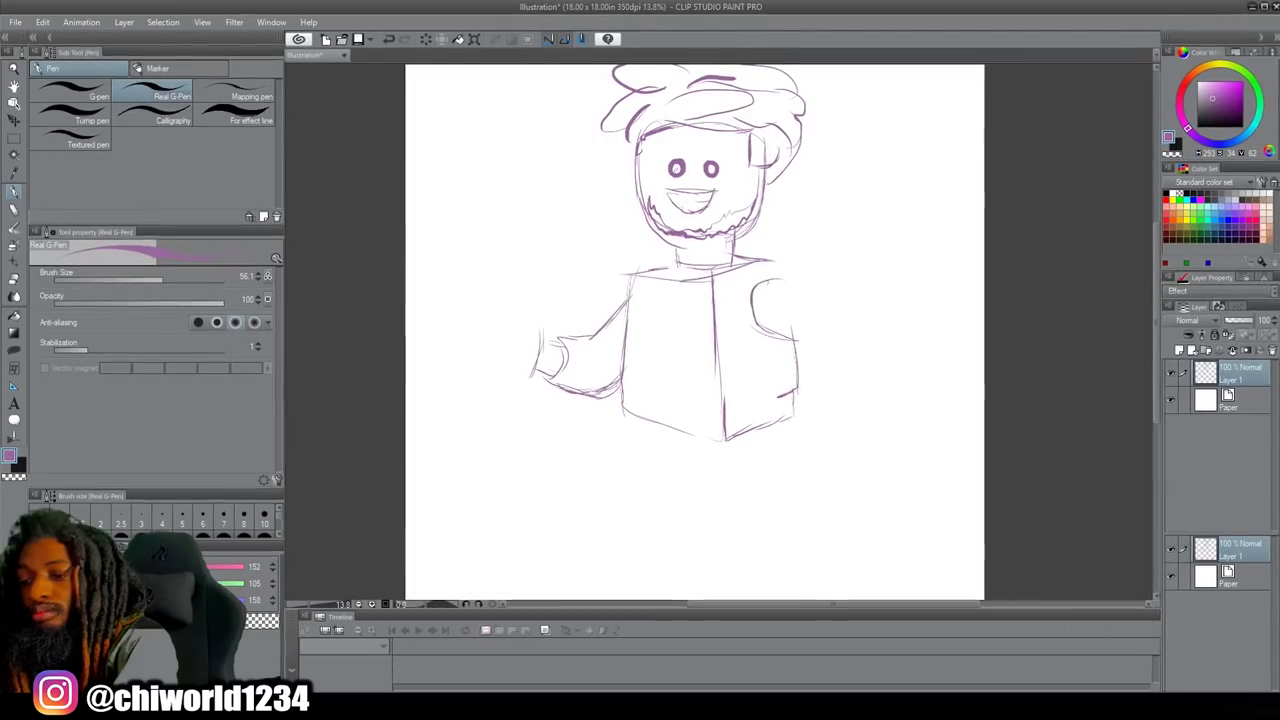
drag(706, 322, 793, 378)
mouse_move(863, 328)
mouse_down()
mouse_move(878, 371)
mouse_move(868, 388)
mouse_move(841, 382)
mouse_up()
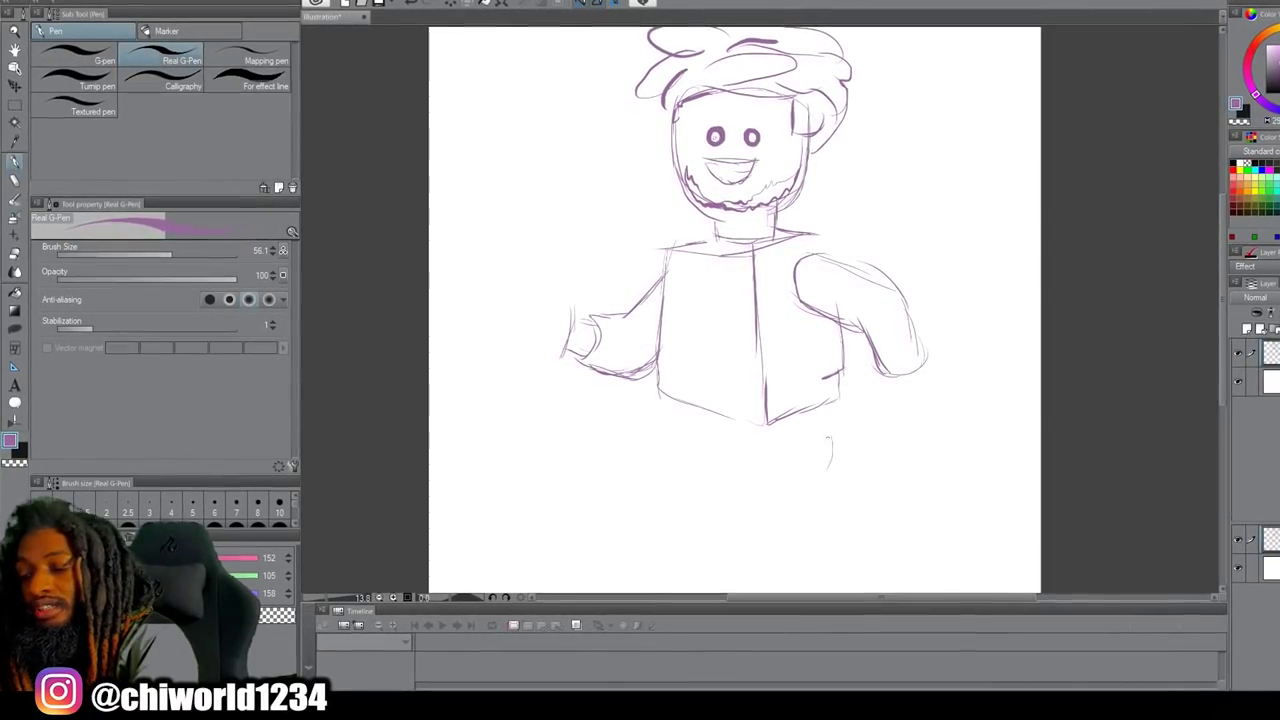
Sketch the running legs with a raised blocky front foot, a trailing rear leg and rounded gripping hands.
mouse_move(832, 440)
mouse_down()
mouse_move(800, 410)
mouse_move(775, 437)
mouse_up()
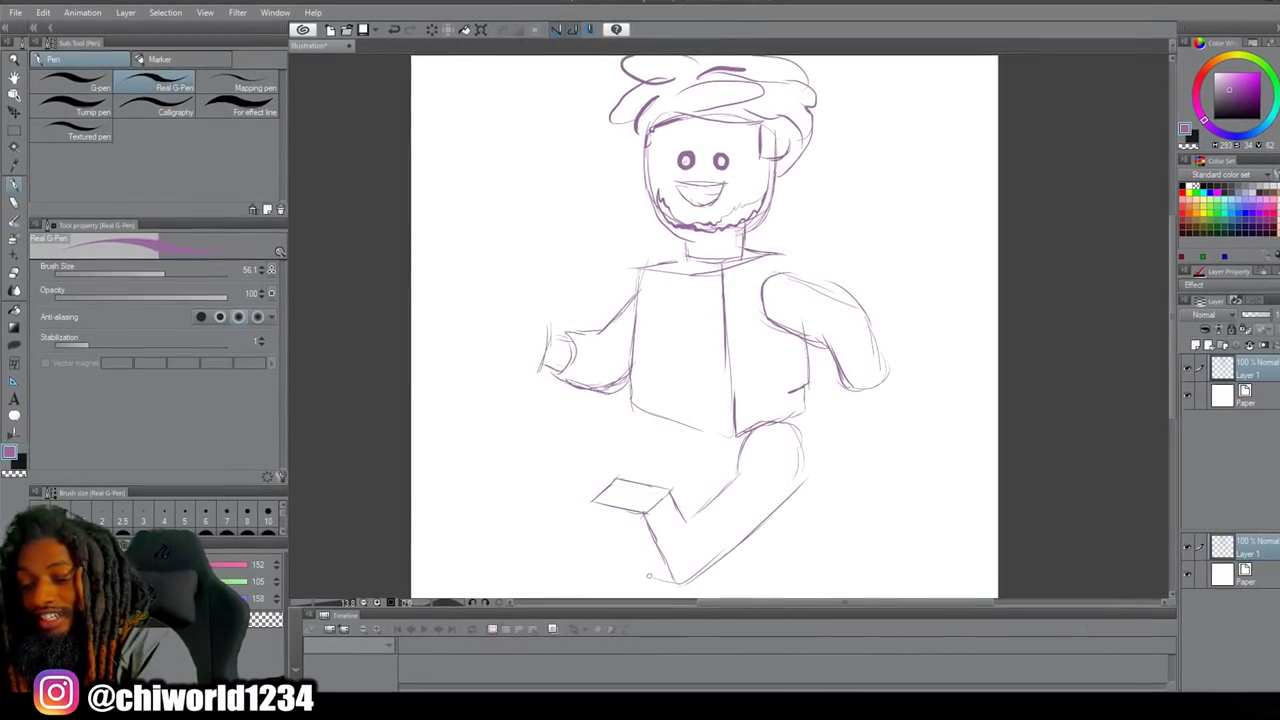
mouse_move(649, 576)
mouse_down()
mouse_move(632, 569)
mouse_move(598, 499)
mouse_up()
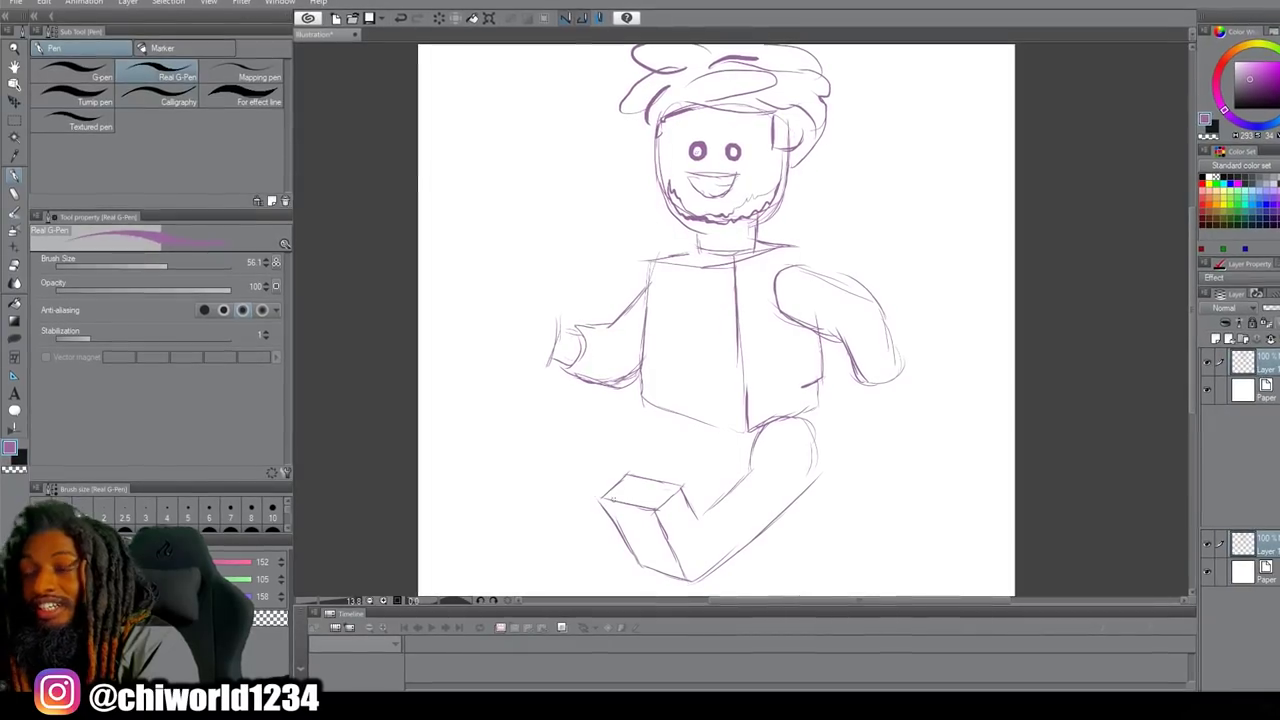
drag(756, 468, 714, 457)
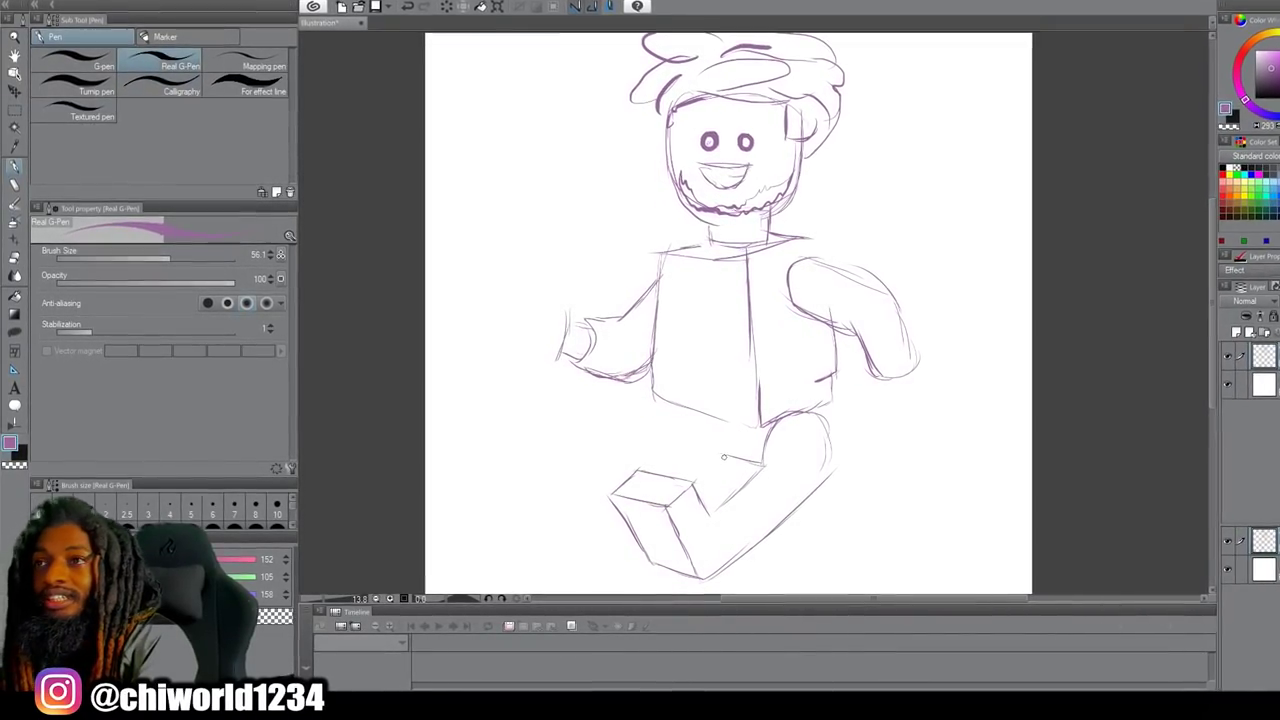
drag(722, 420, 723, 443)
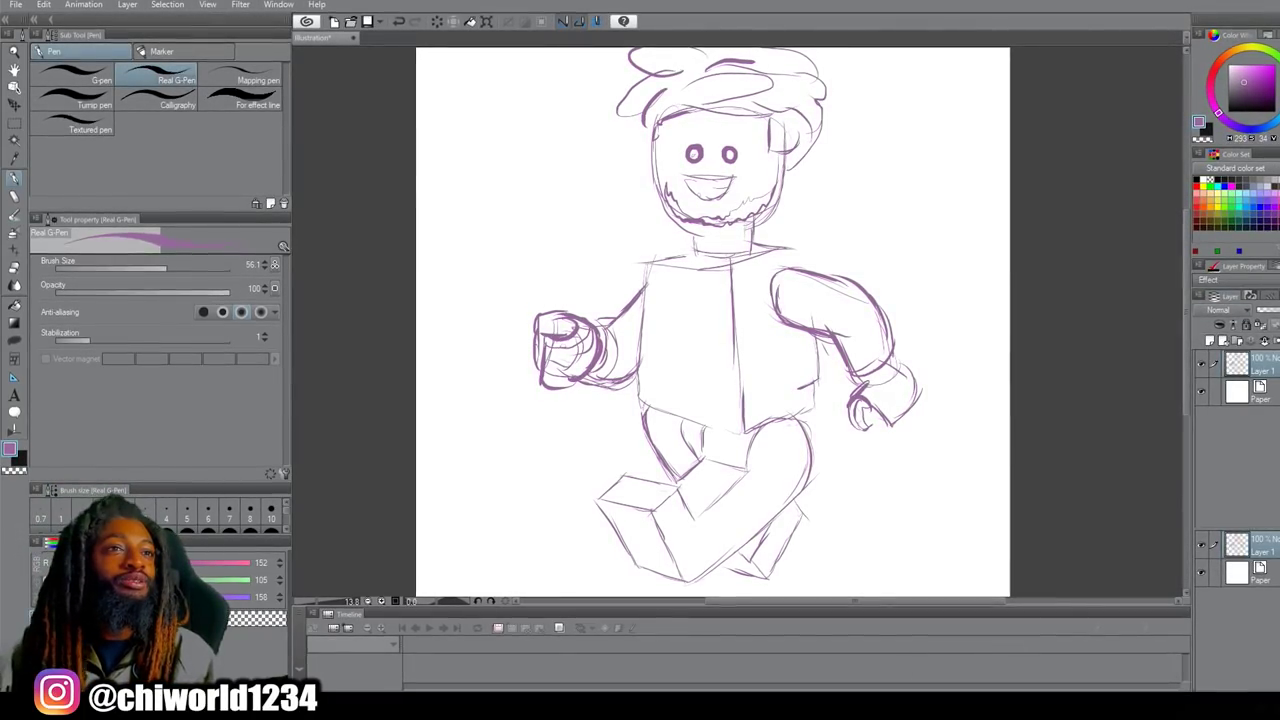
Ink the eyebrows, moustache, beard and hair strands on Layer 2 with the black G-pen, following the faded sketch.
scroll(729, 280, up, 2)
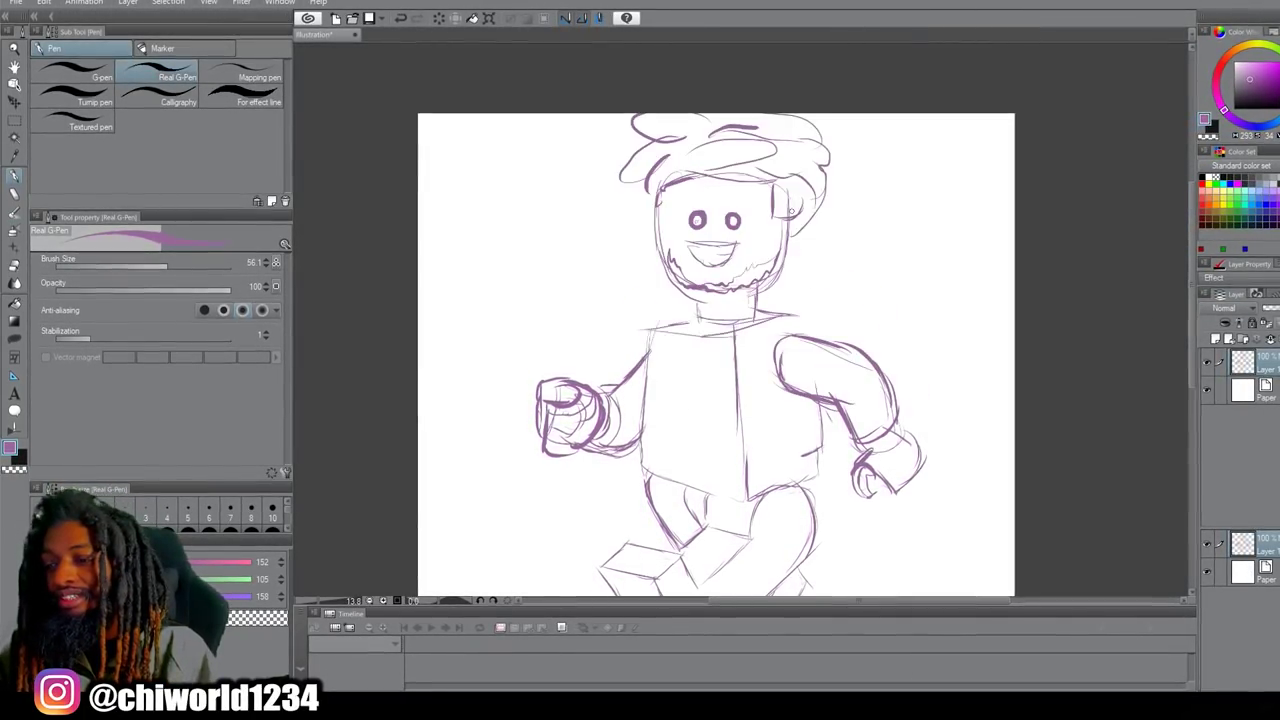
scroll(798, 129, down, 1)
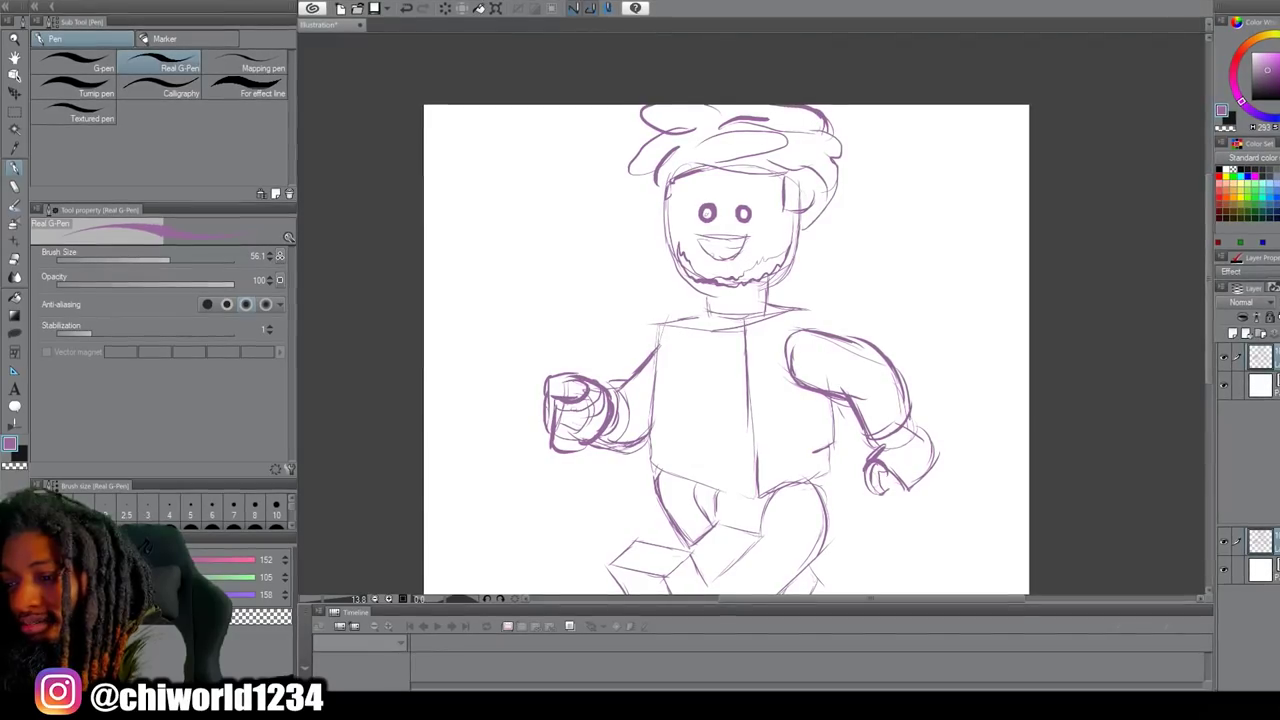
scroll(725, 350, down, 2)
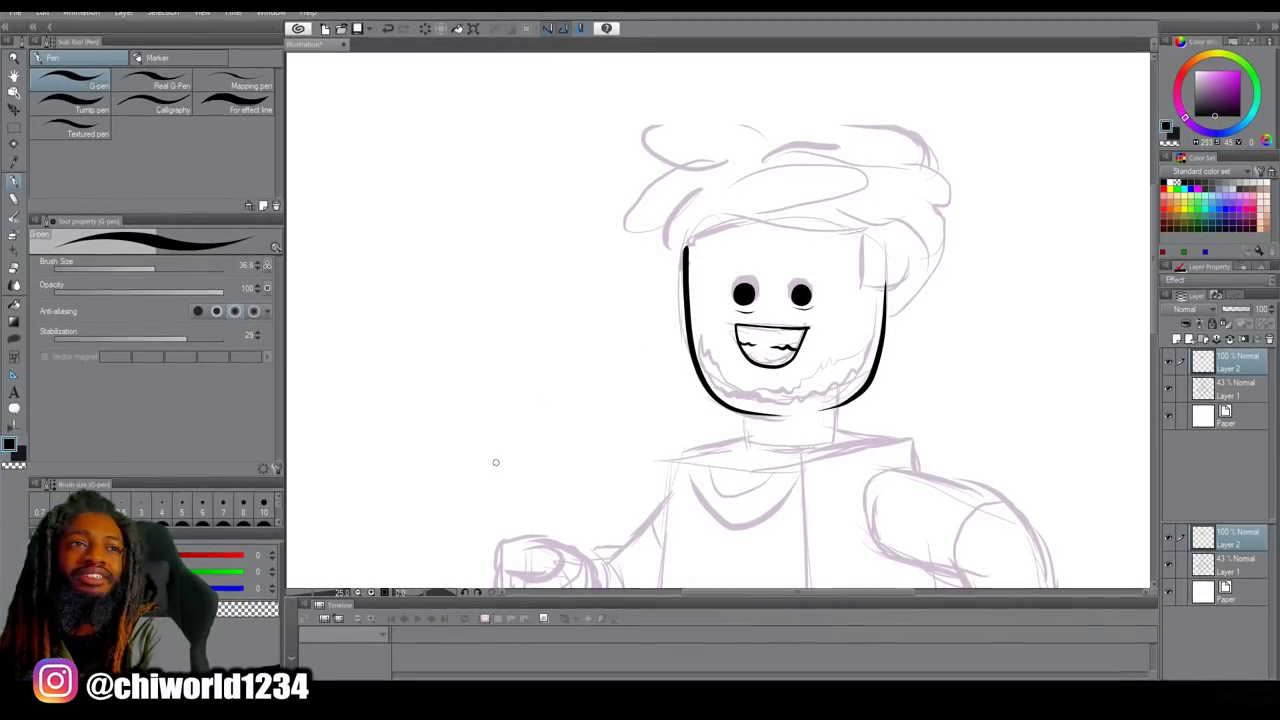
drag(822, 264, 761, 252)
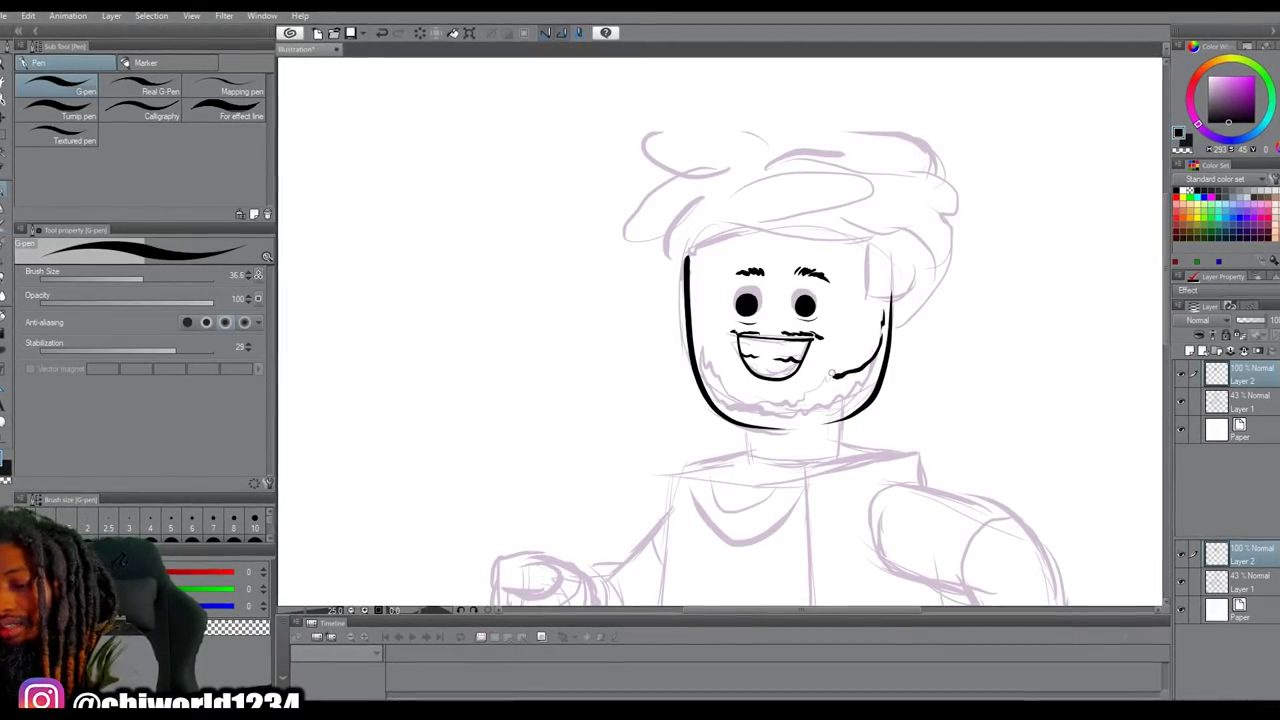
drag(790, 402, 745, 408)
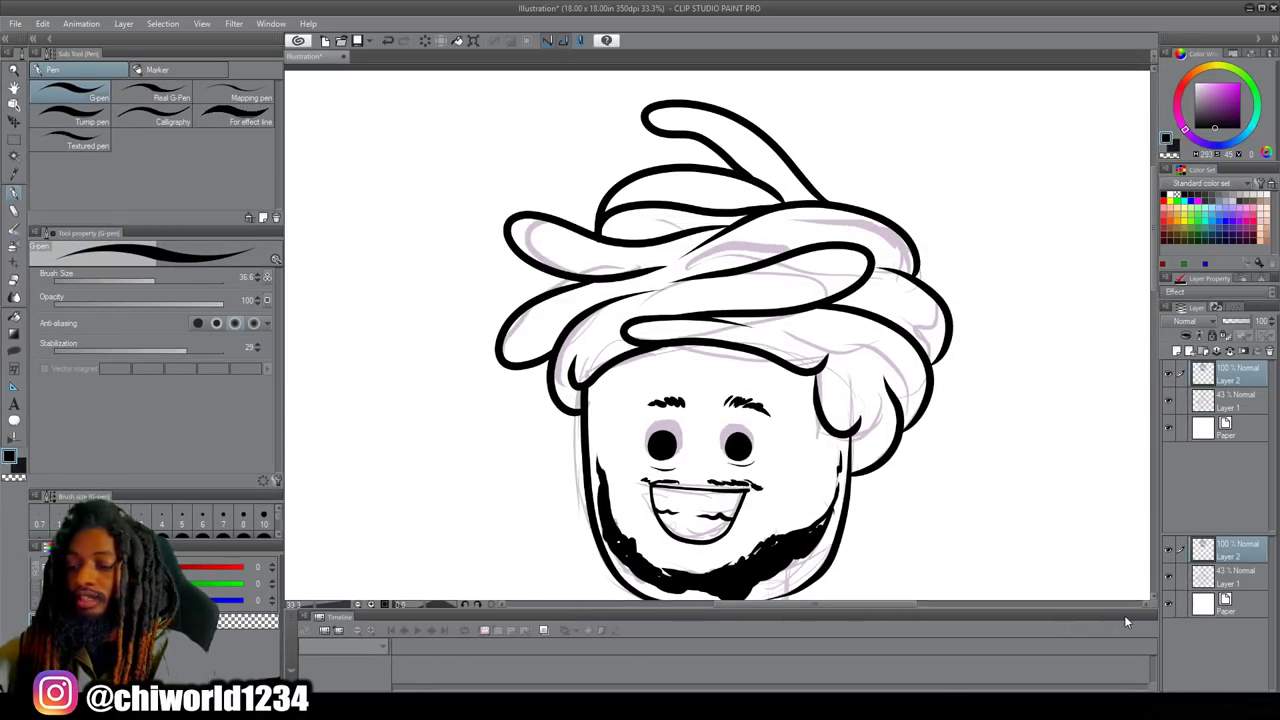
Ink the neck below the beard as a short cylinder with a curved base.
scroll(1090, 580, down, 3)
scroll(1042, 514, down, 3)
scroll(1040, 511, right, 2)
scroll(1040, 511, up, 4)
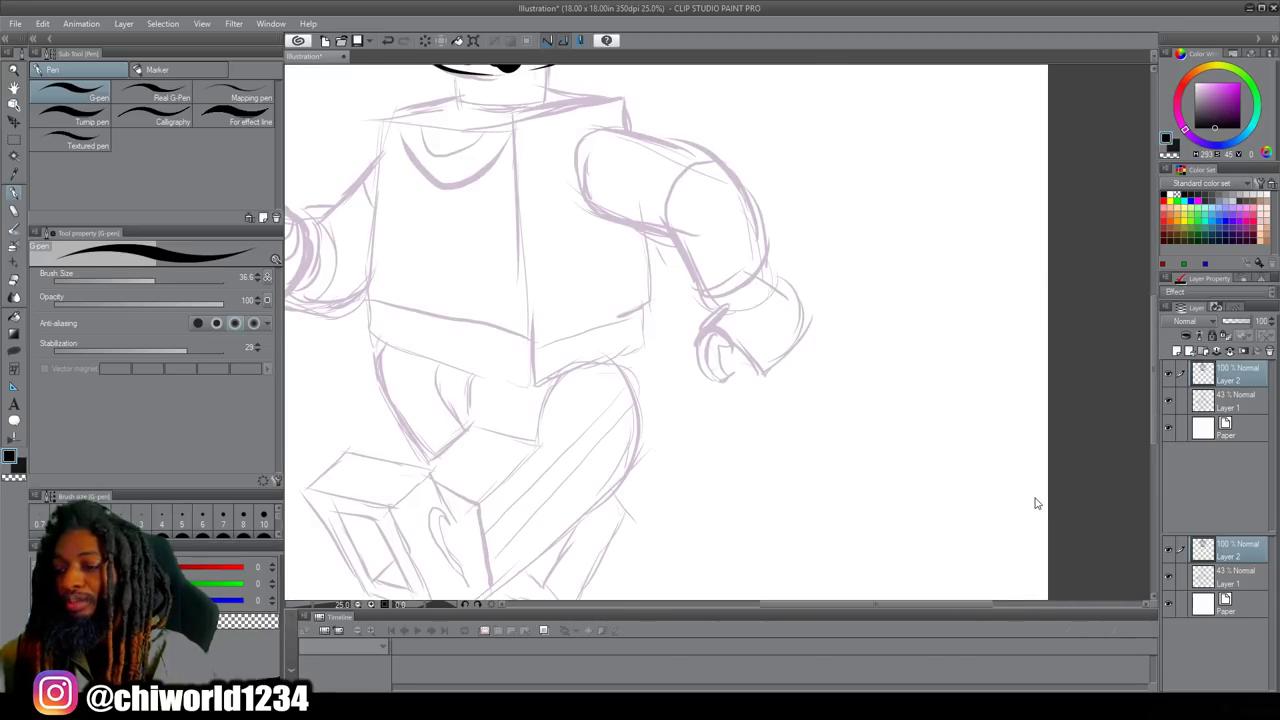
scroll(1032, 497, left, 4)
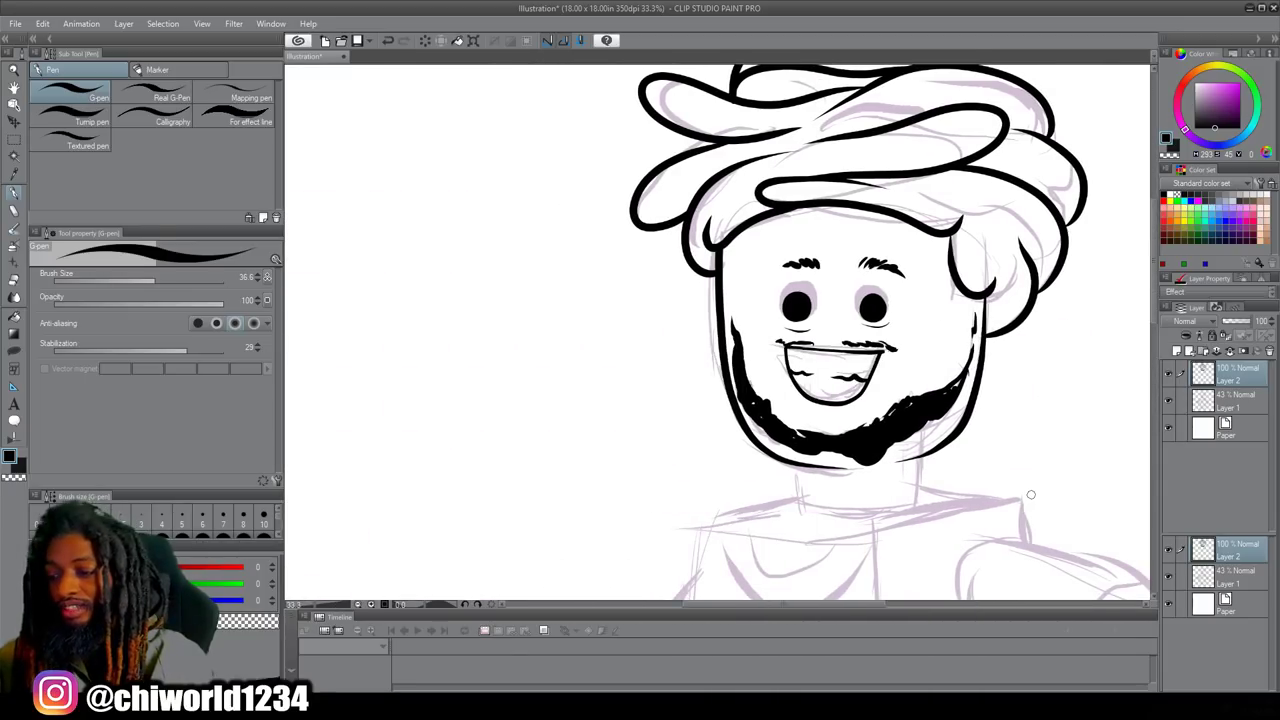
scroll(1030, 494, down, 1)
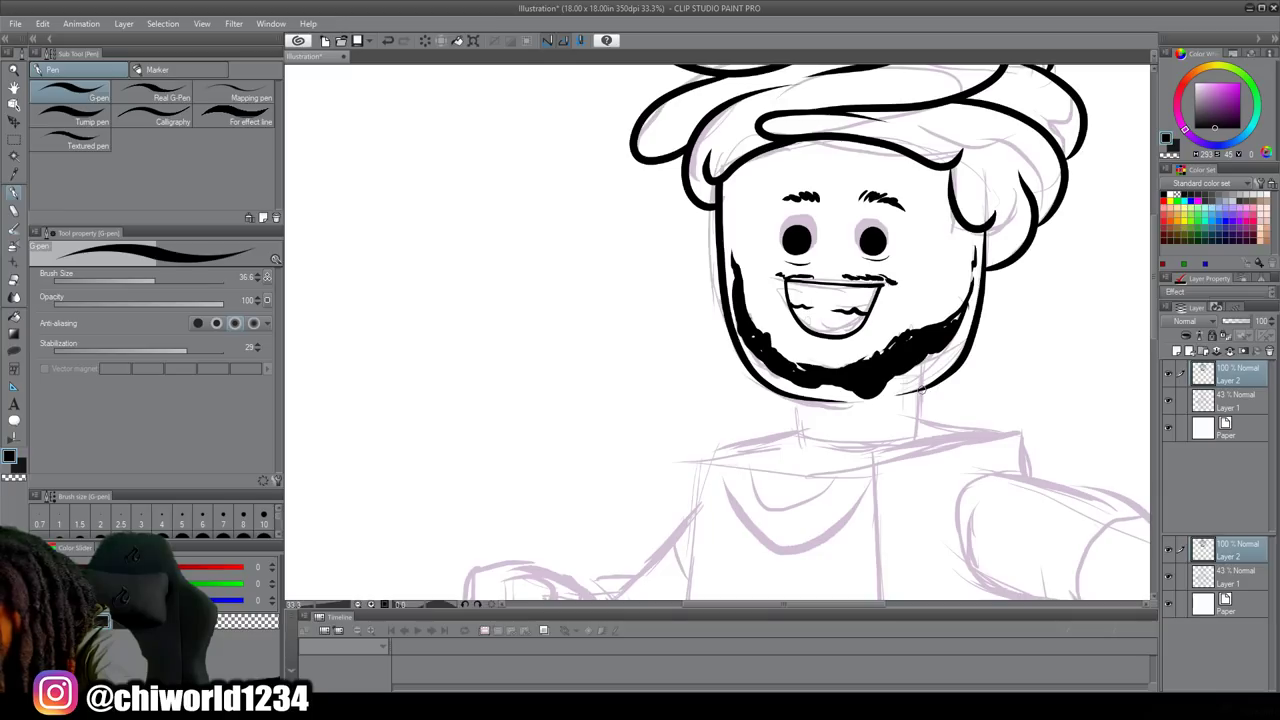
drag(910, 437, 814, 432)
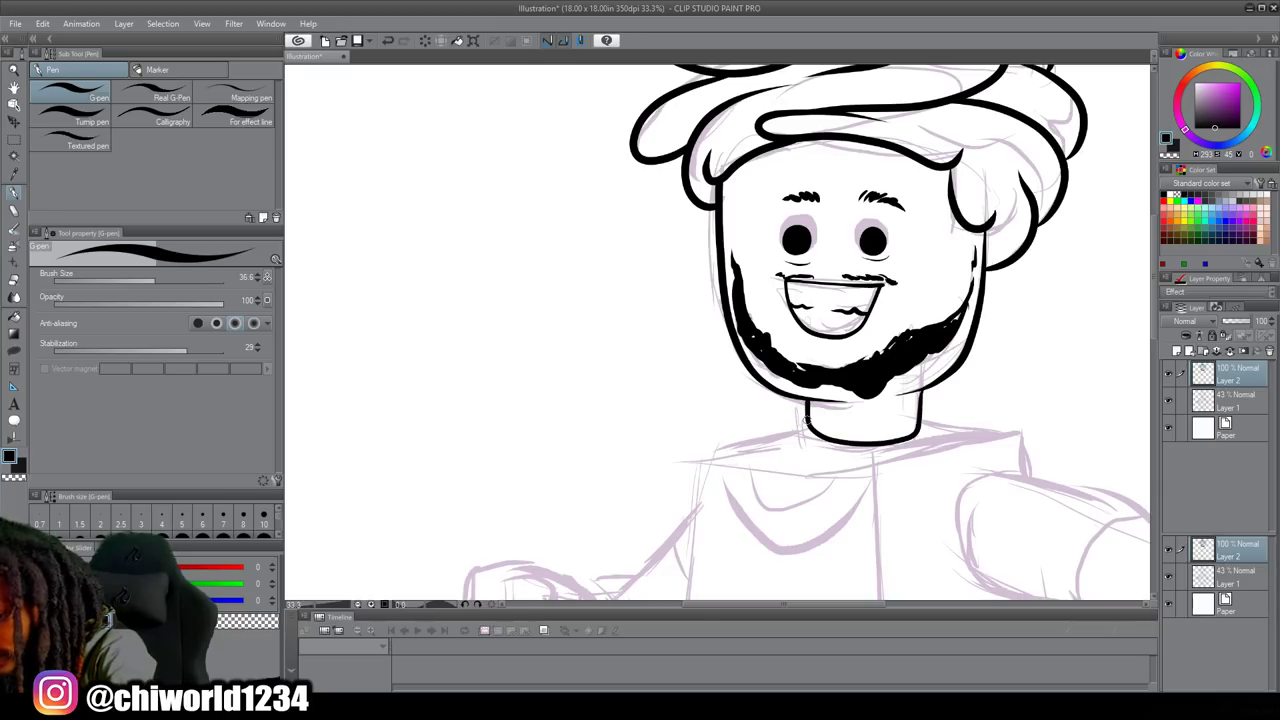
Ink the outline of the torso block in black, including its top face, side edges and front corner edge.
scroll(503, 269, down, 3)
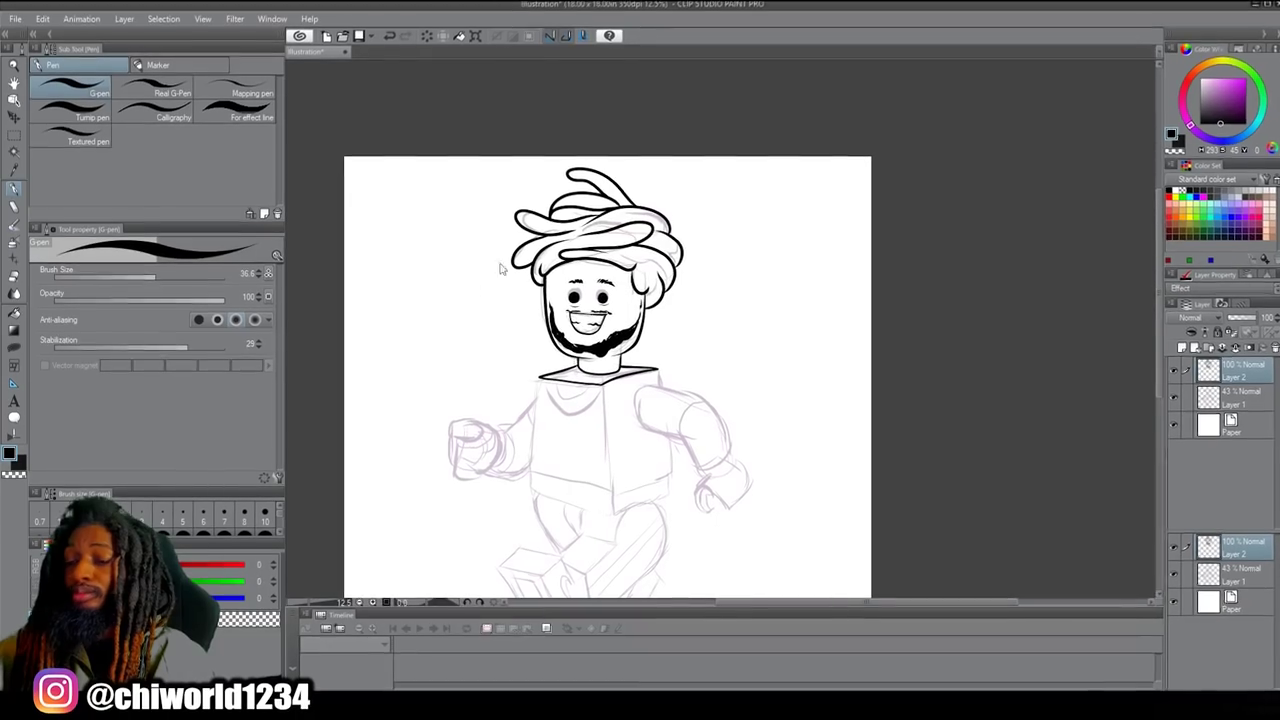
scroll(520, 250, down, 4)
scroll(545, 222, left, 3)
scroll(580, 175, up, 4)
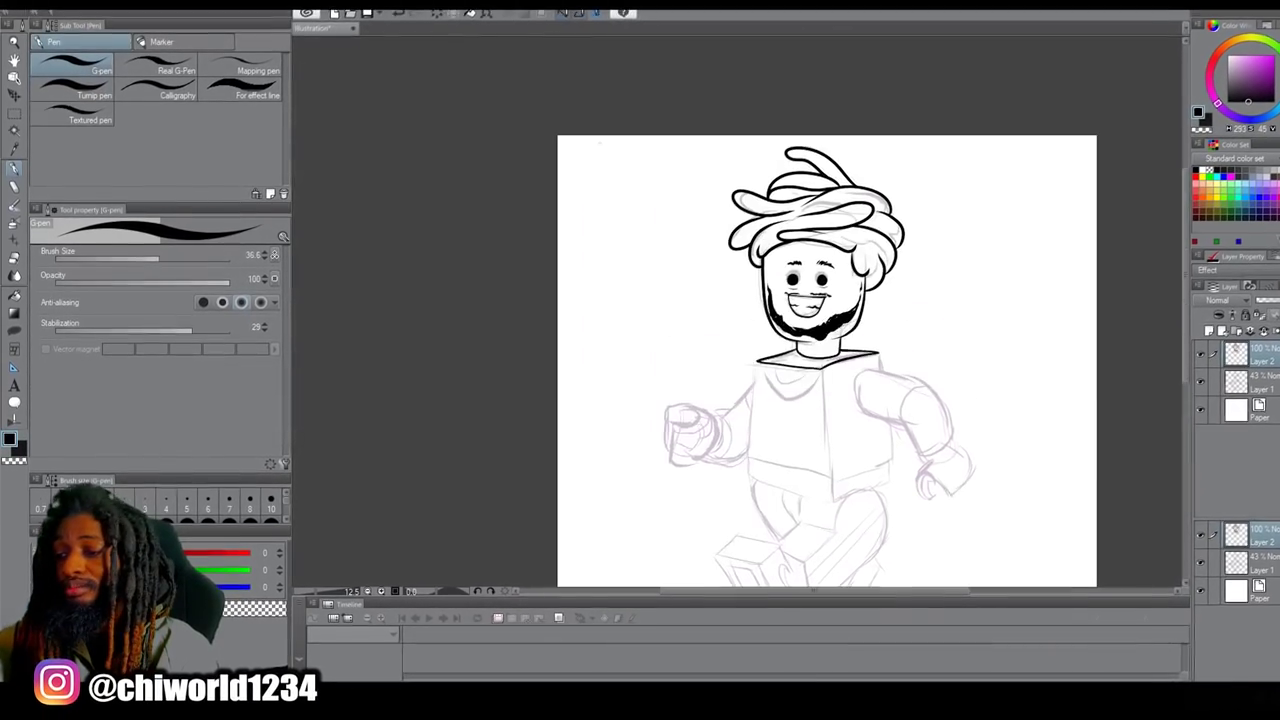
scroll(600, 143, up, 2)
scroll(616, 133, right, 4)
scroll(612, 125, down, 7)
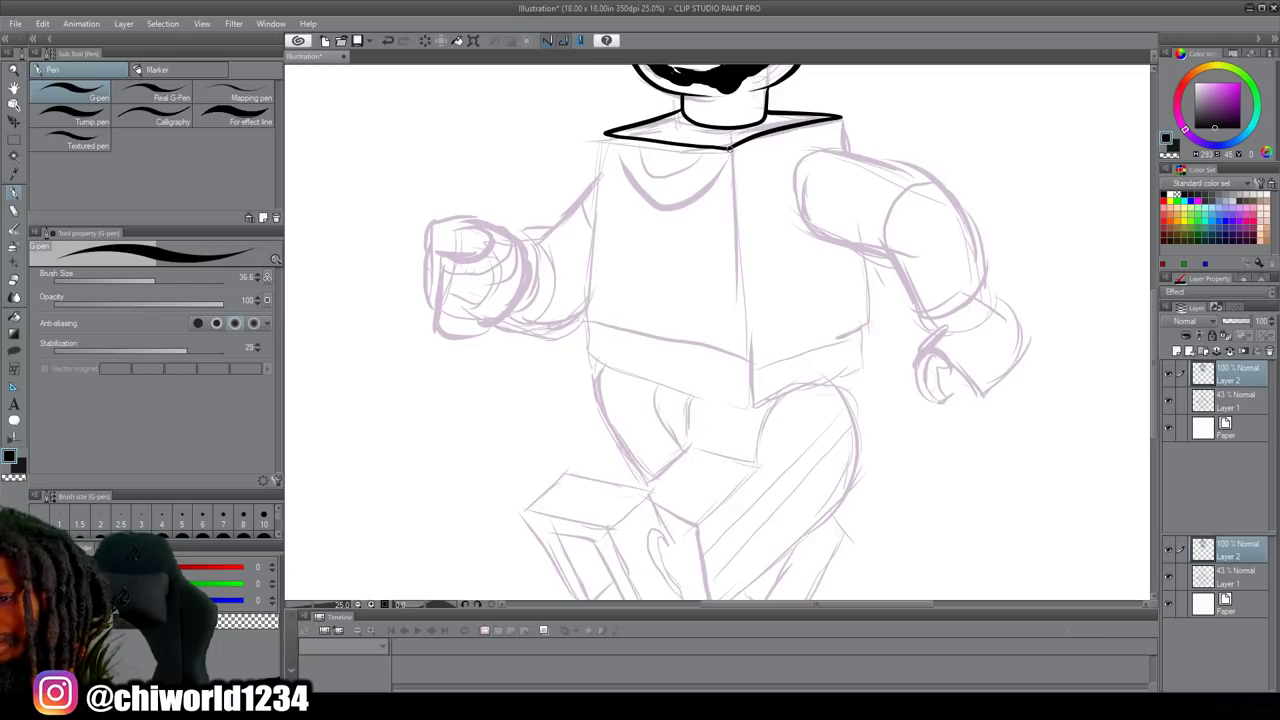
mouse_move(729, 147)
mouse_down()
mouse_move(751, 410)
mouse_move(591, 362)
mouse_move(600, 157)
mouse_up()
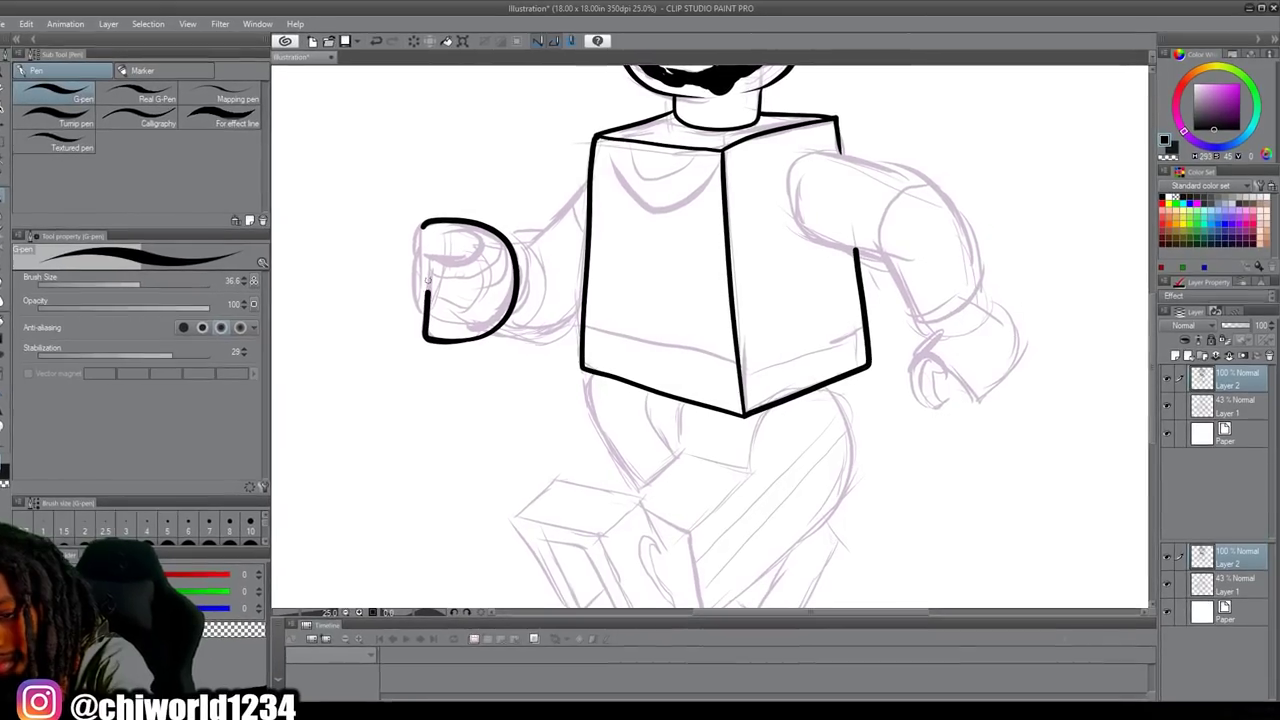
Ink the C-shaped gripping hands, cuffs and both bent arms over the sketch lines.
mouse_move(441, 298)
mouse_down()
mouse_move(441, 266)
mouse_move(478, 258)
mouse_move(472, 231)
mouse_move(381, 236)
mouse_up()
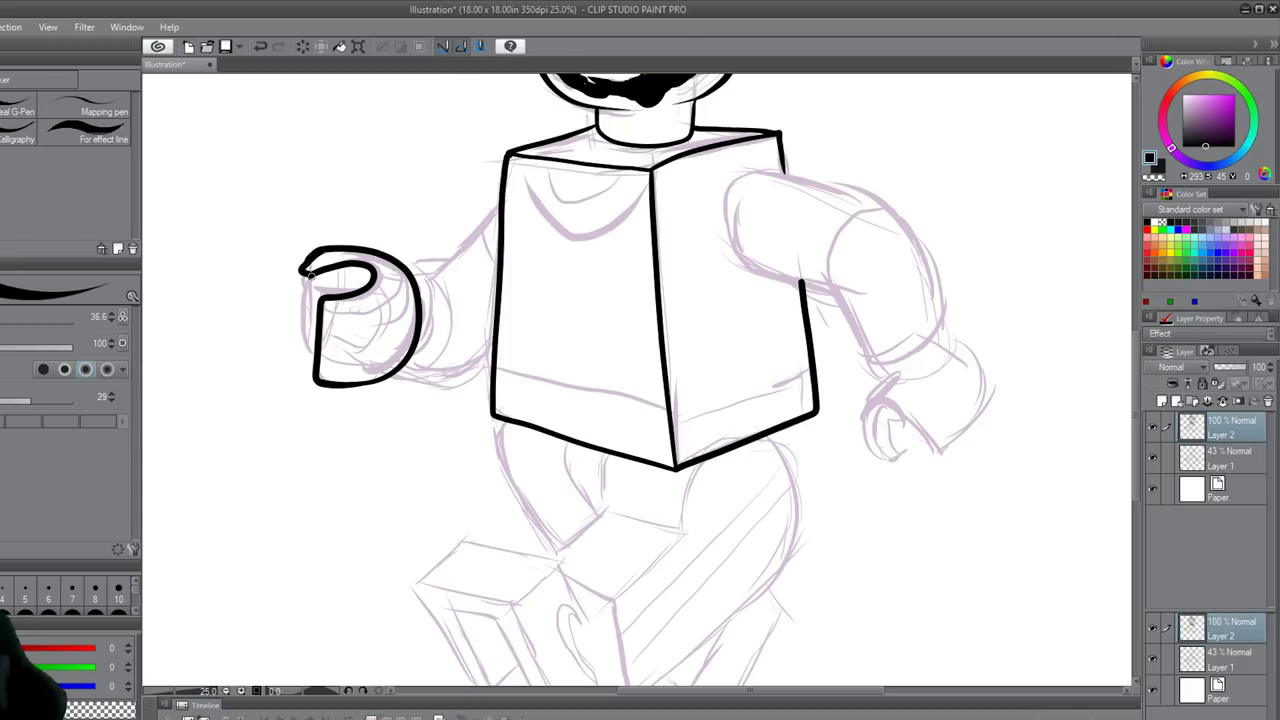
drag(307, 289, 303, 371)
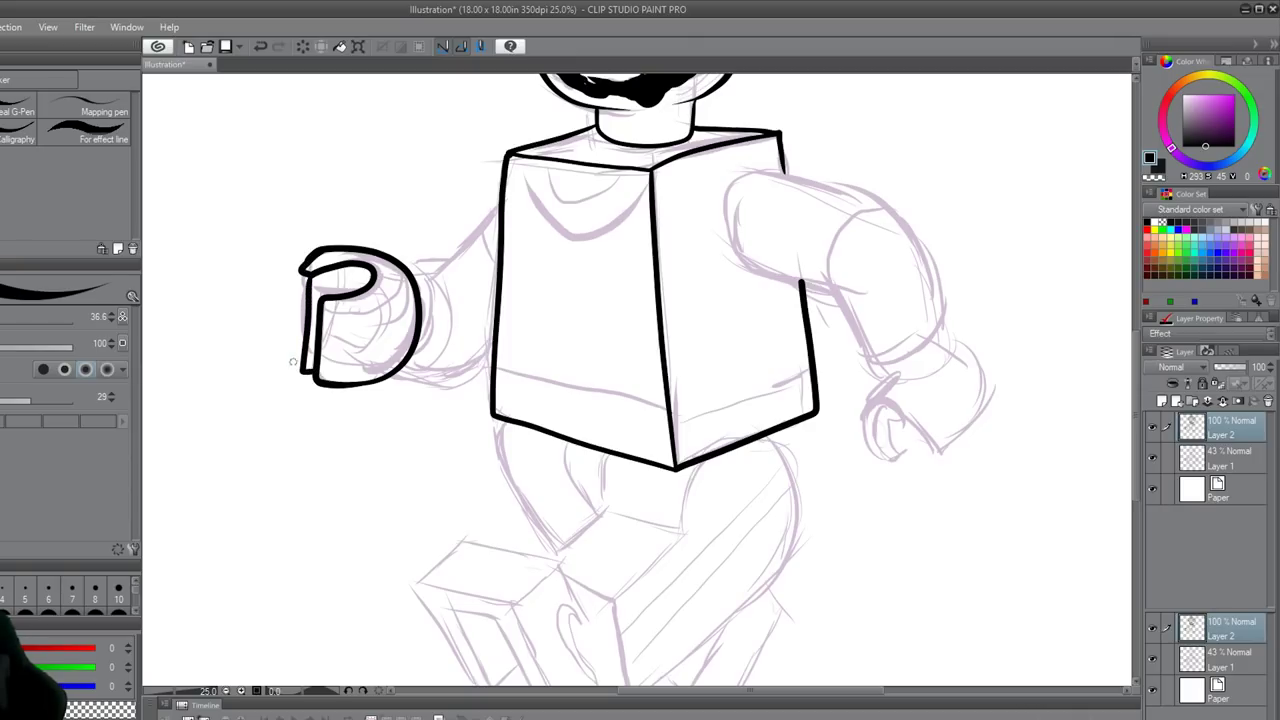
drag(283, 357, 294, 273)
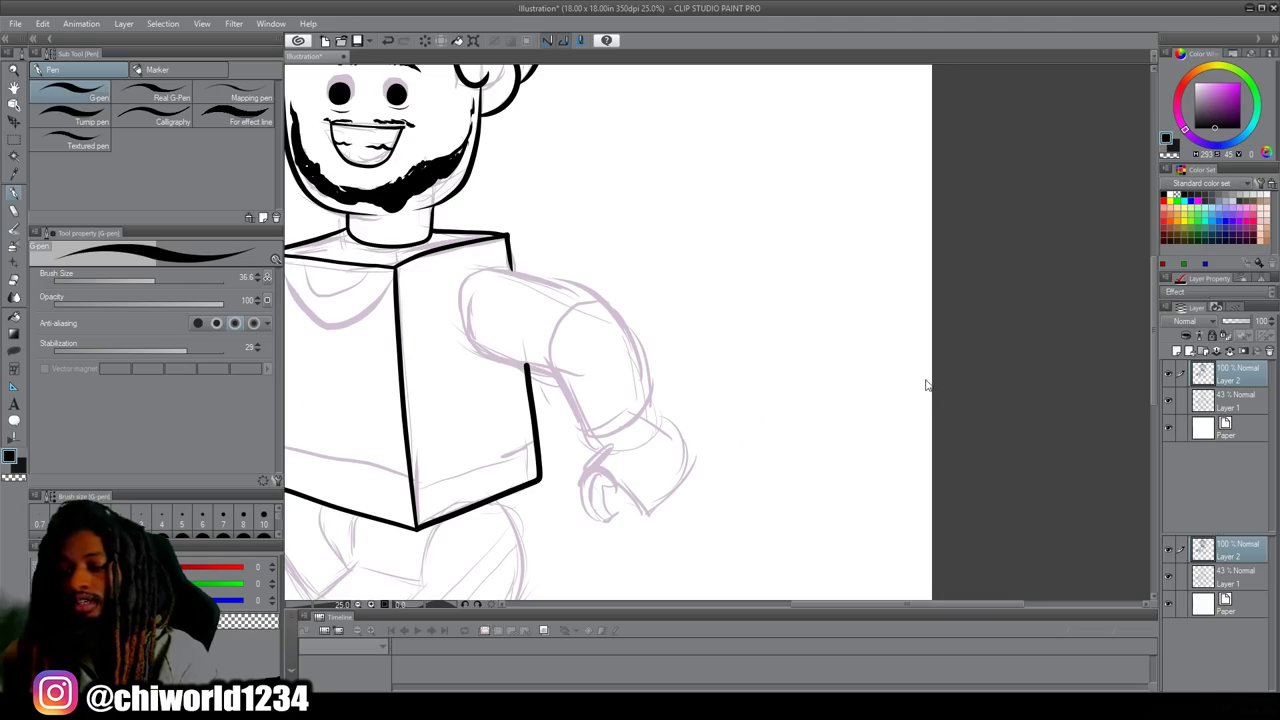
scroll(926, 386, left, 1)
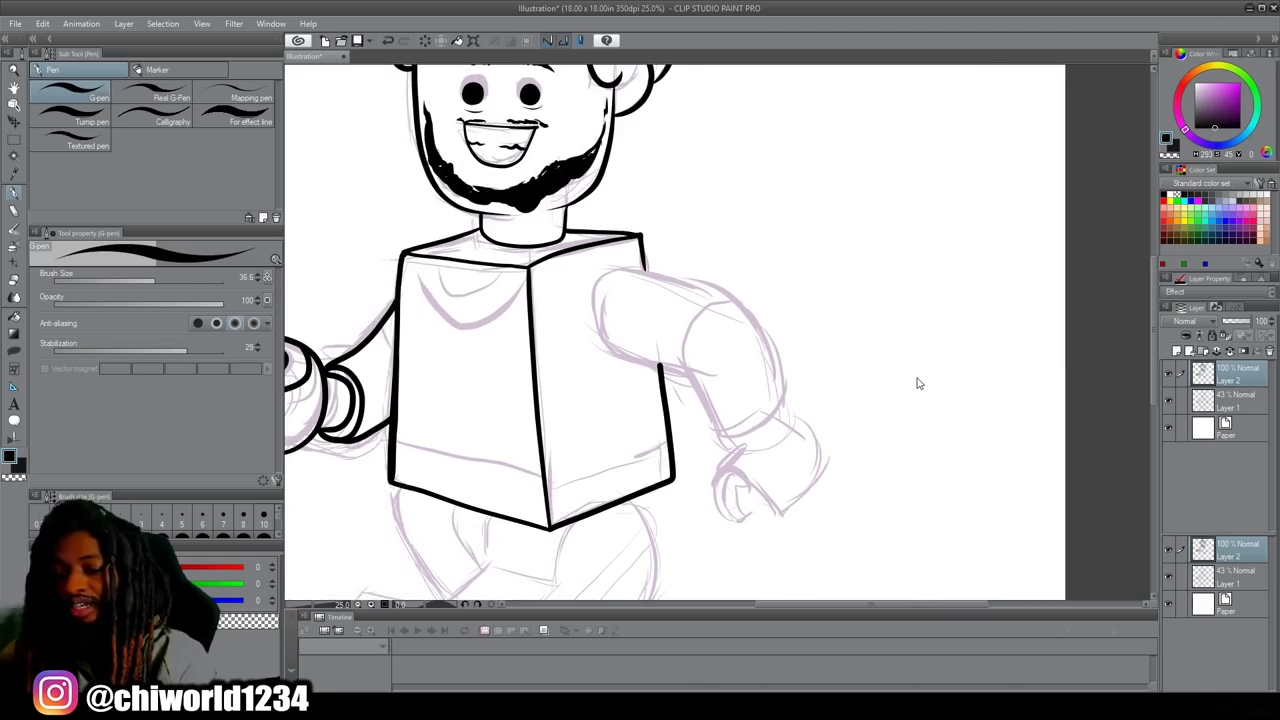
scroll(910, 376, down, 1)
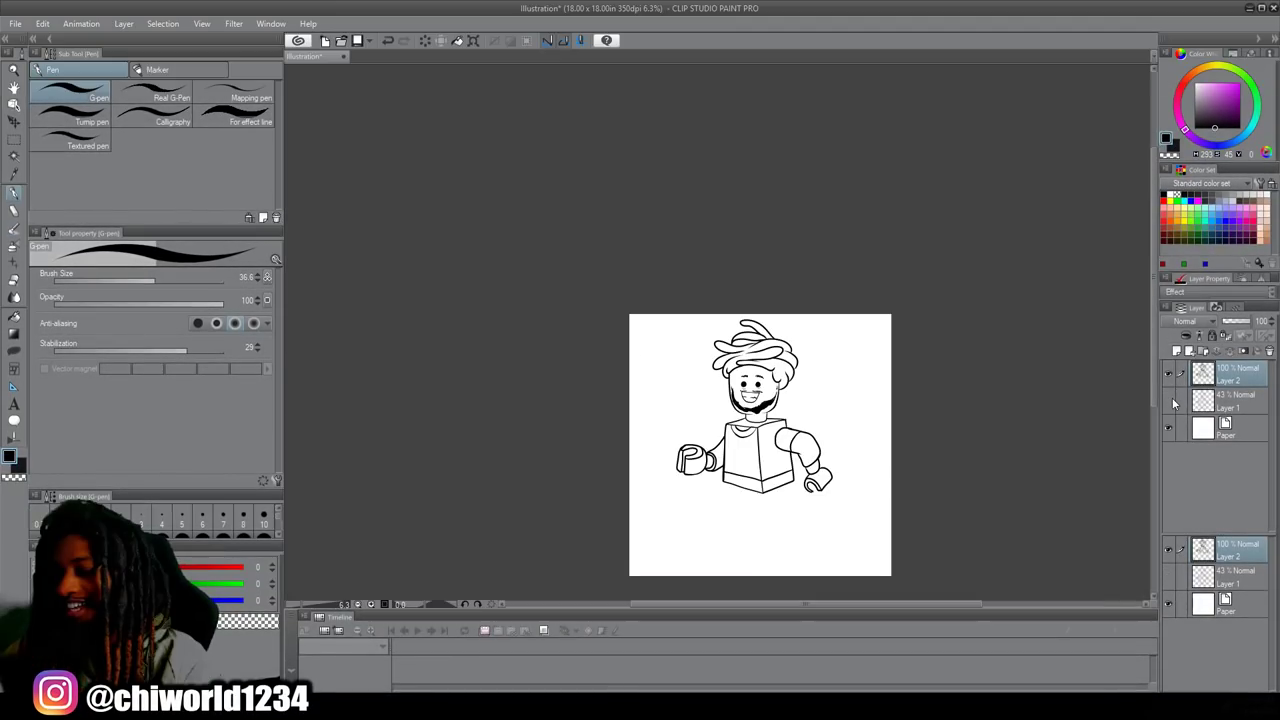
Show the Layer 1 sketch again and ink the sole of the raised front foot with its inner rectangular recess.
click(1168, 355)
scroll(922, 451, up, 4)
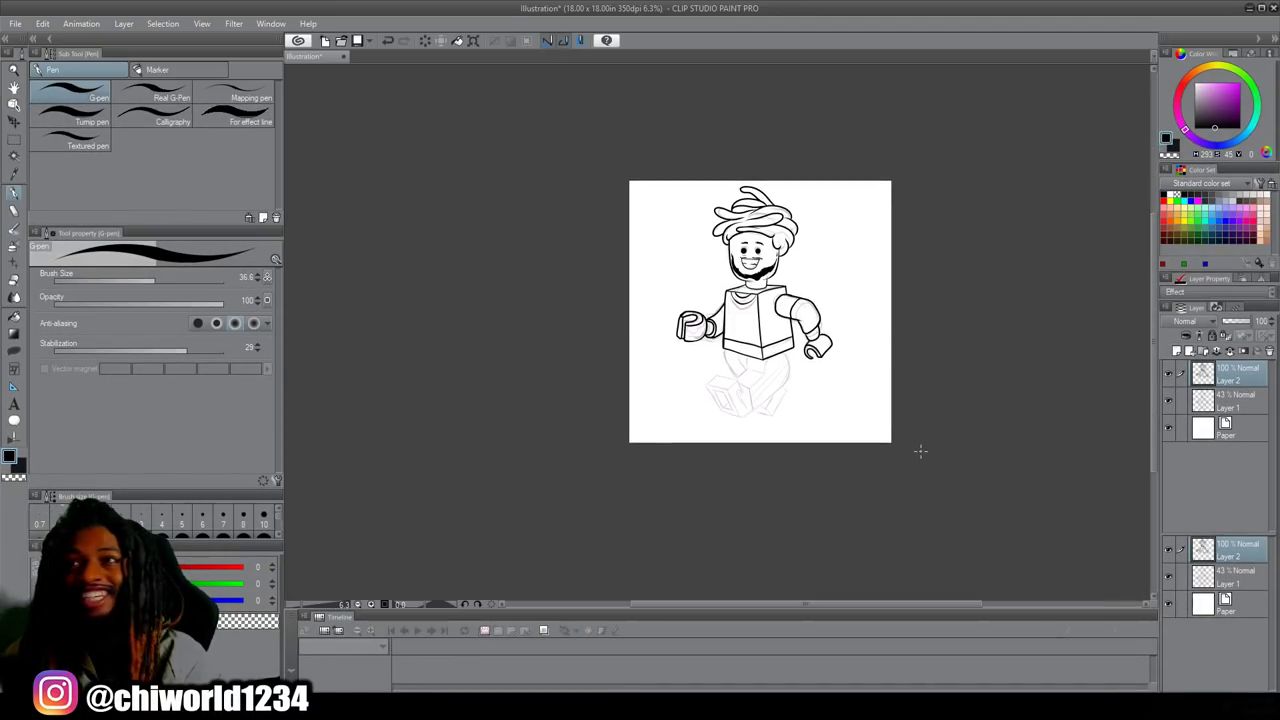
scroll(921, 452, left, 2)
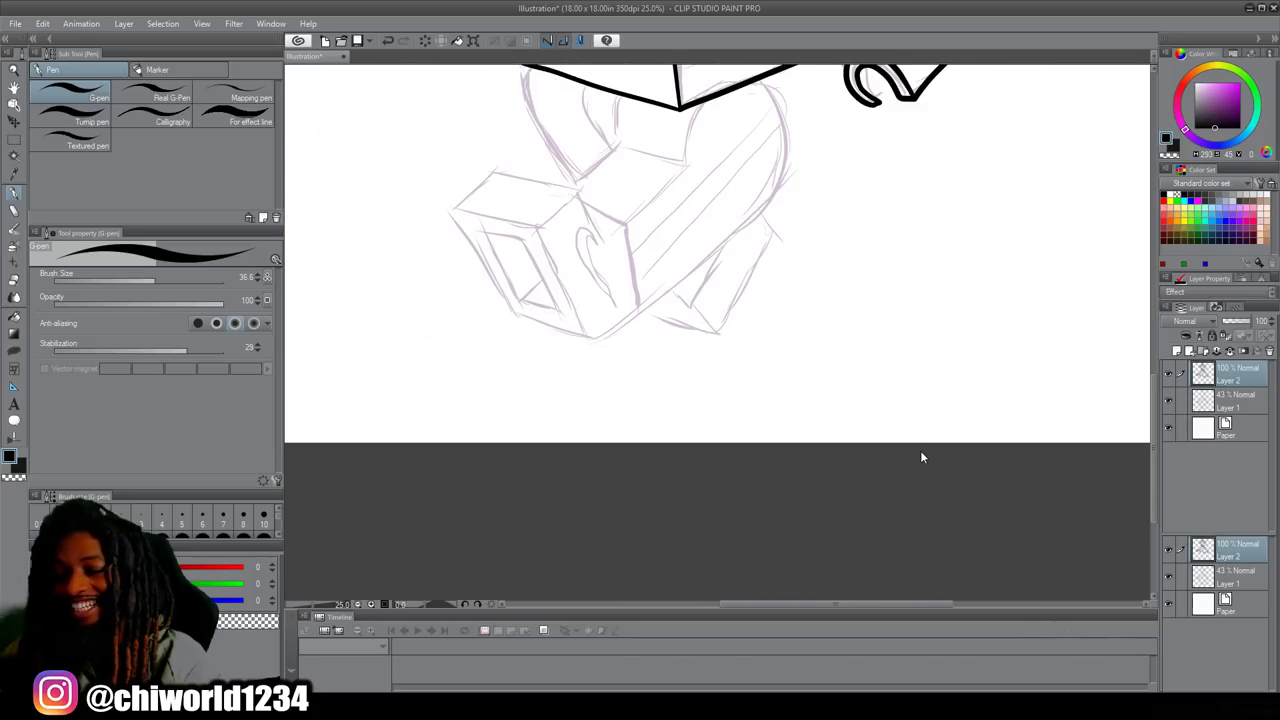
scroll(921, 452, up, 1)
scroll(921, 452, up, 1)
scroll(921, 452, left, 1)
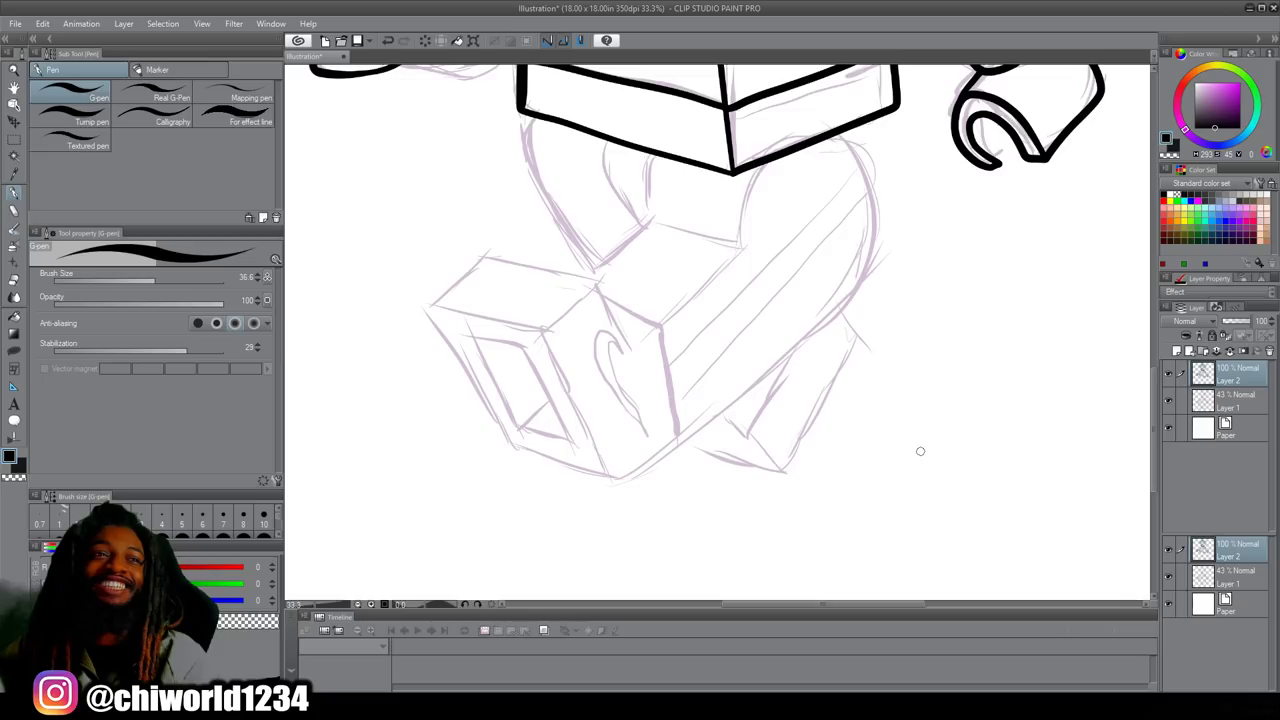
drag(510, 450, 546, 330)
drag(460, 340, 572, 442)
mouse_move(546, 330)
mouse_down()
mouse_move(610, 475)
mouse_move(511, 451)
mouse_up()
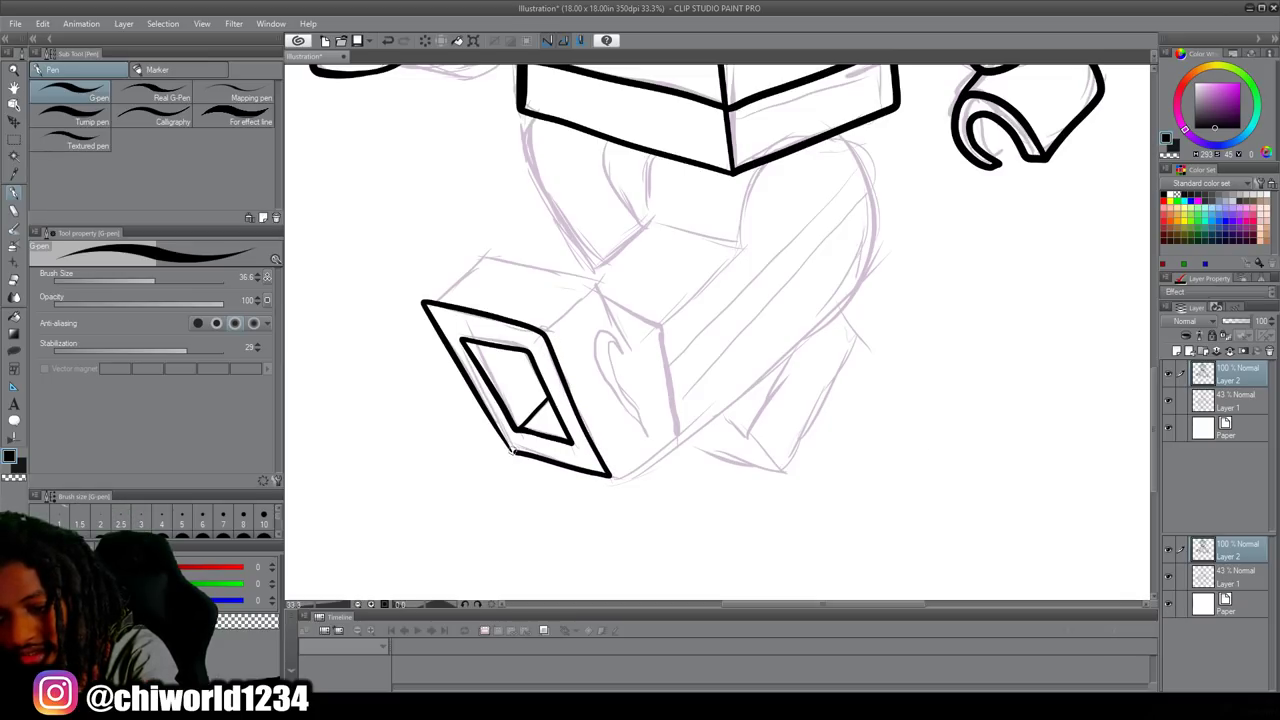
Ink the front foot's block faces, both curved legs and the angular rear foot in black over the sketch lines.
mouse_move(543, 331)
mouse_down()
mouse_move(606, 276)
mouse_move(486, 252)
mouse_move(432, 290)
mouse_up()
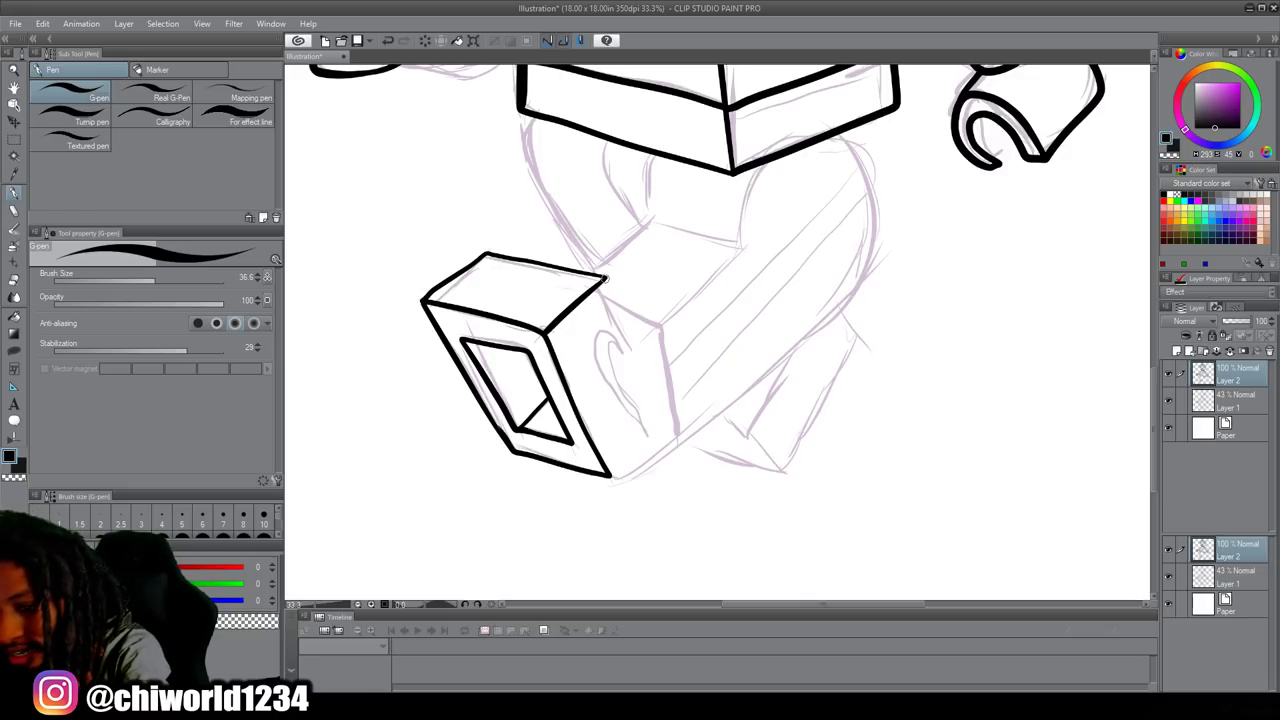
drag(606, 280, 632, 344)
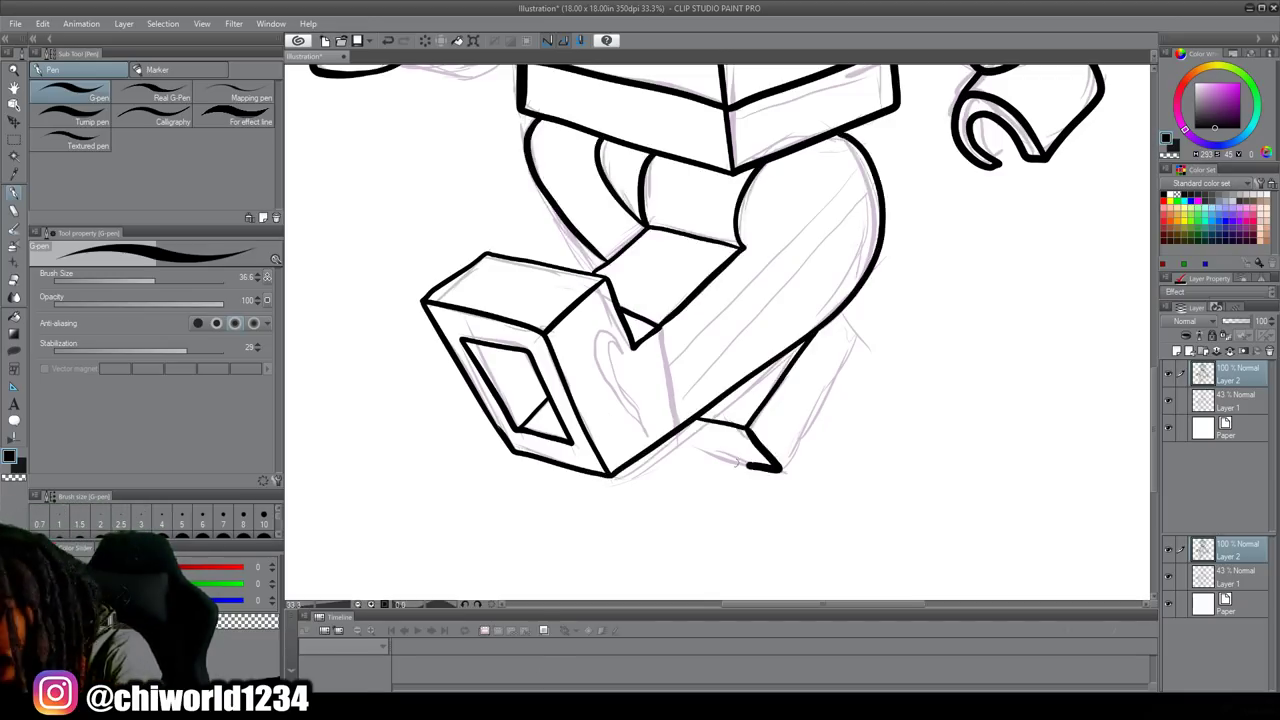
drag(754, 462, 684, 451)
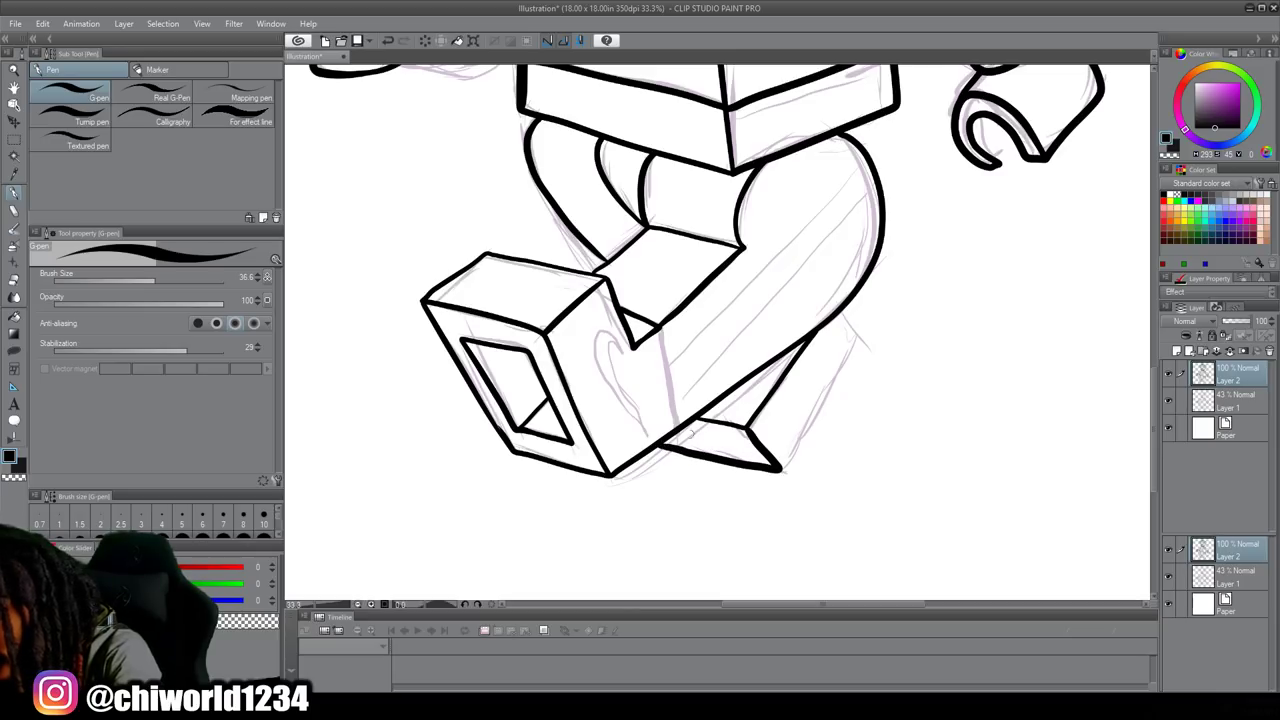
mouse_move(788, 460)
mouse_down()
mouse_move(861, 338)
mouse_move(833, 316)
mouse_up()
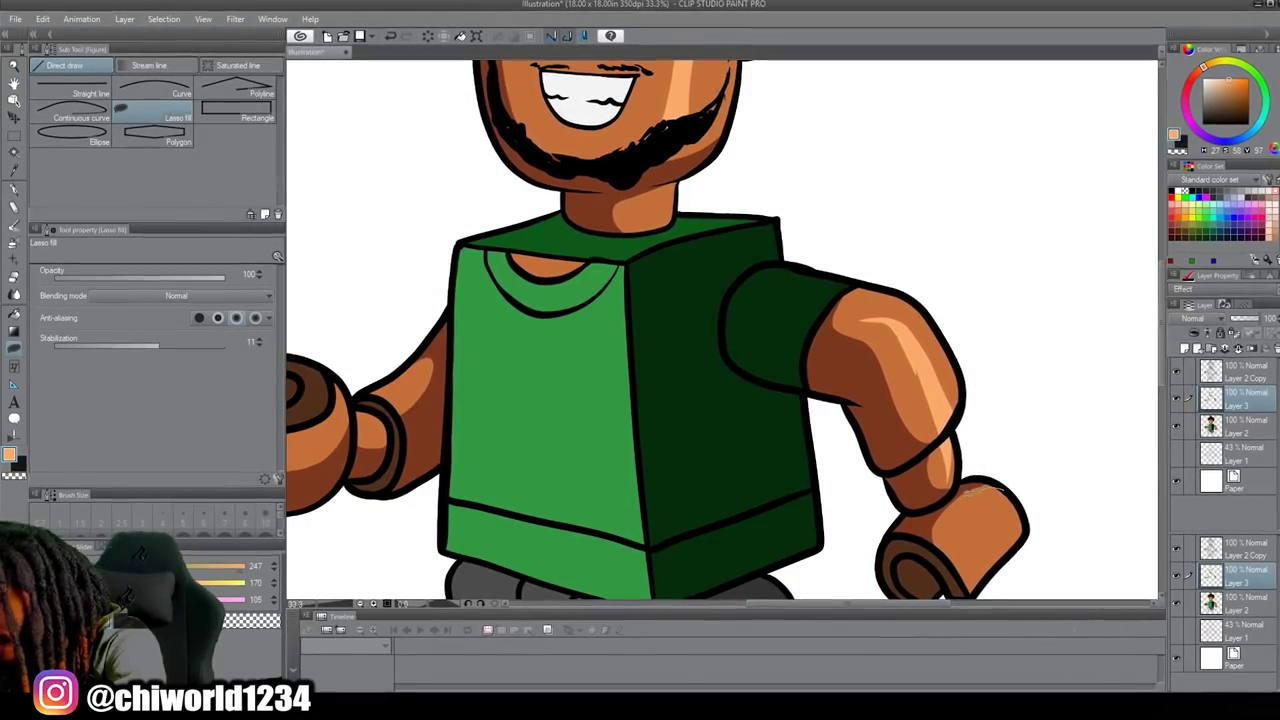
Fill a light orange highlight on the rear hand's upper surface with the Lasso fill tool.
mouse_move(983, 509)
mouse_down()
mouse_move(997, 524)
mouse_move(998, 500)
mouse_move(991, 519)
mouse_up()
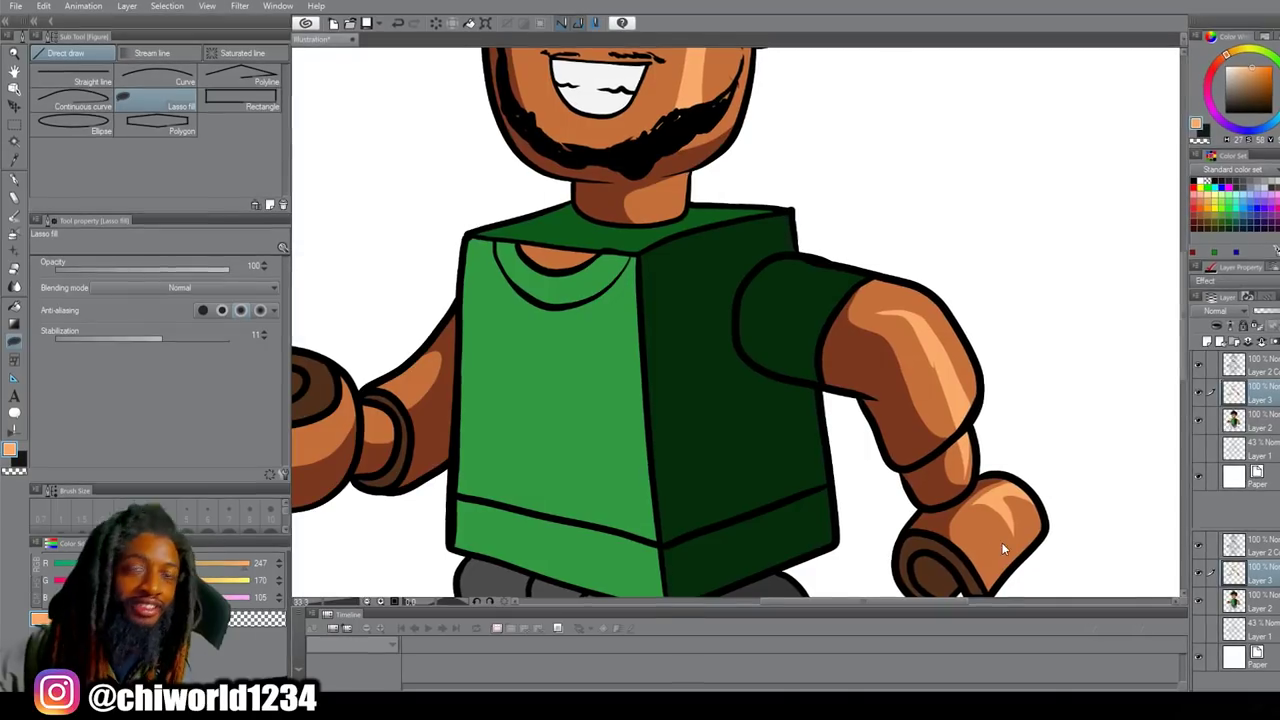
scroll(1048, 507, down, 3)
scroll(1048, 418, down, 3)
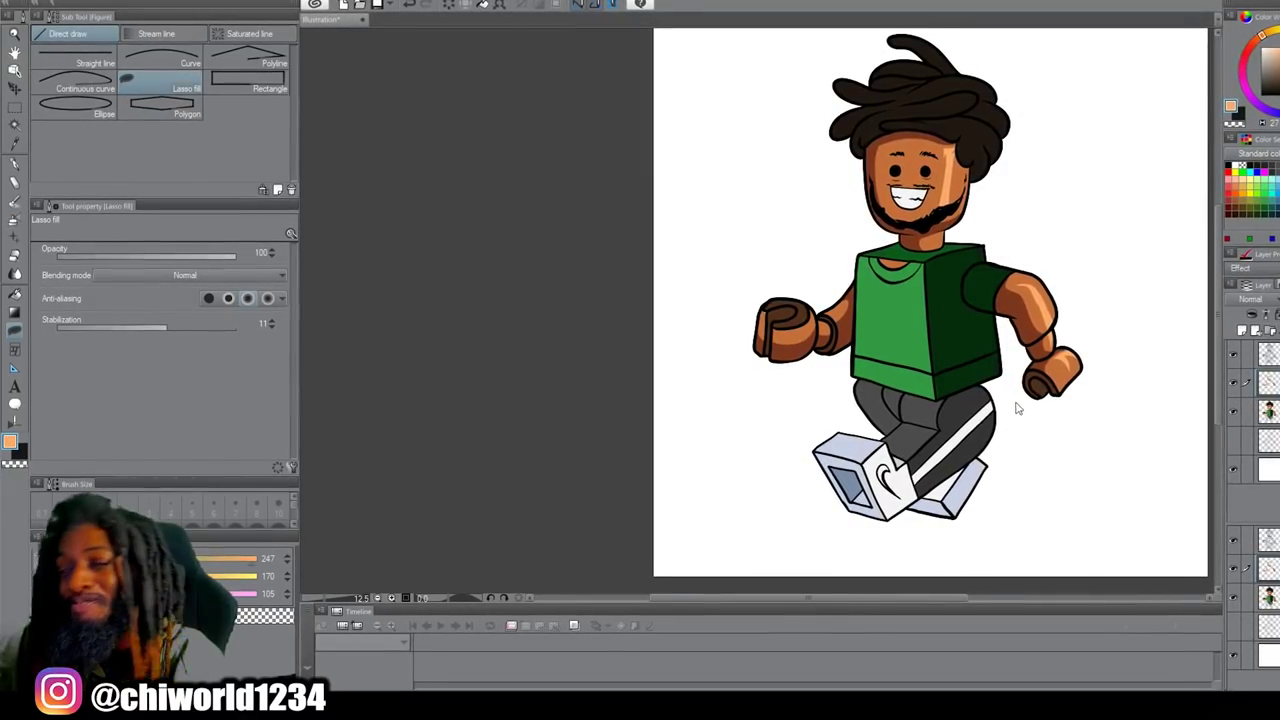
scroll(1016, 408, right, 1)
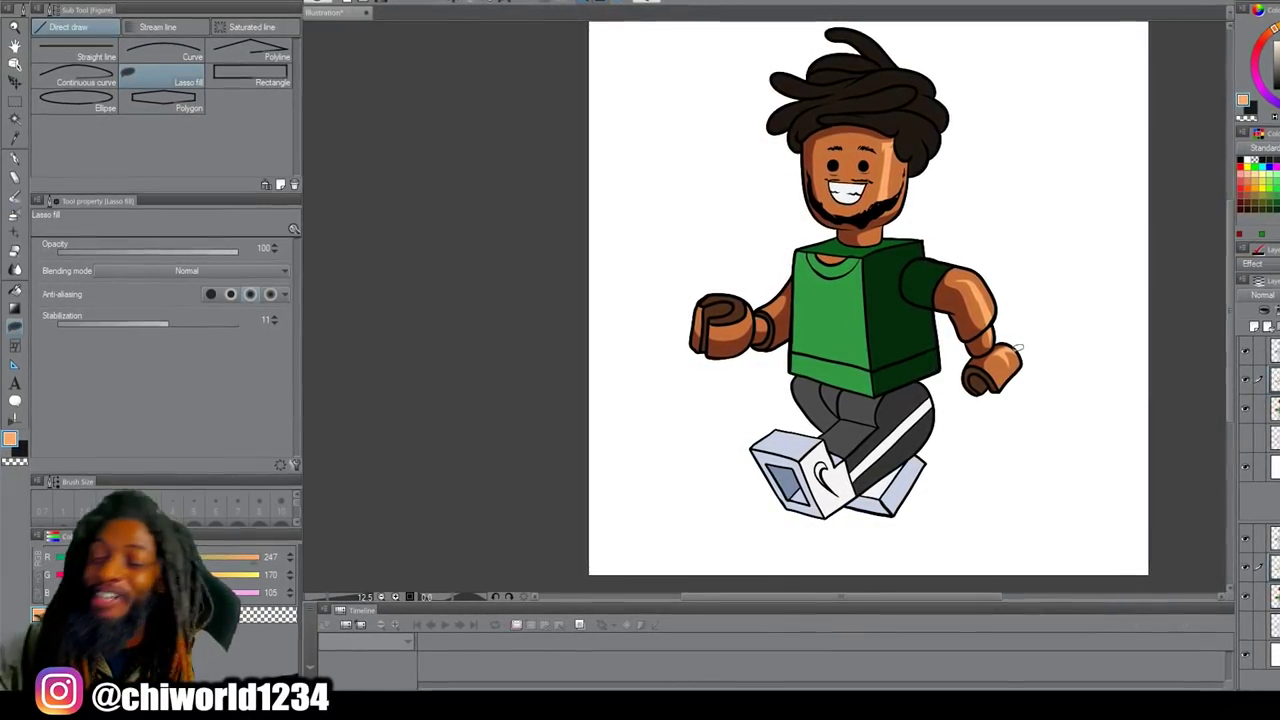
Add lighter brown Lasso fill highlights along the upper edges of the dreadlocks.
mouse_move(790, 187)
mouse_down()
mouse_move(668, 220)
mouse_move(645, 250)
mouse_up()
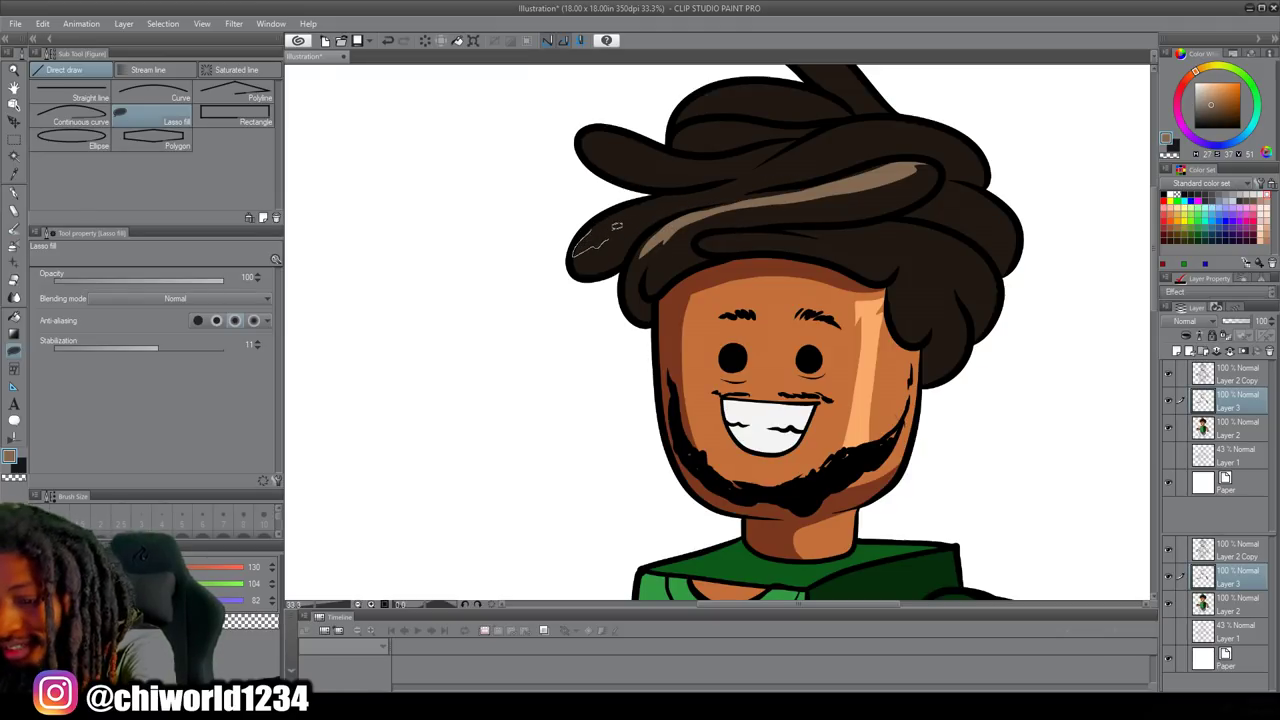
mouse_move(644, 210)
mouse_down()
mouse_move(706, 183)
mouse_move(607, 212)
mouse_move(576, 252)
mouse_up()
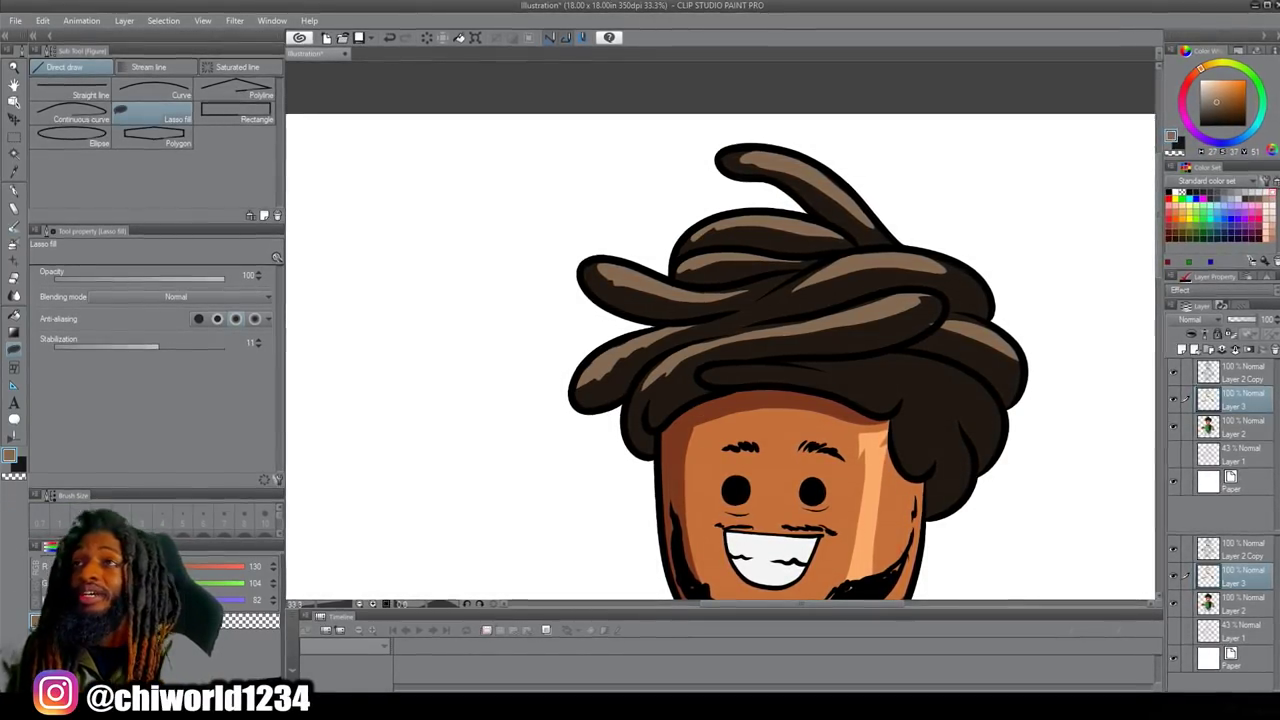
scroll(720, 380, down, 1)
key(ctrl+minus)
key(ctrl+minus)
key(ctrl+minus)
key(ctrl+minus)
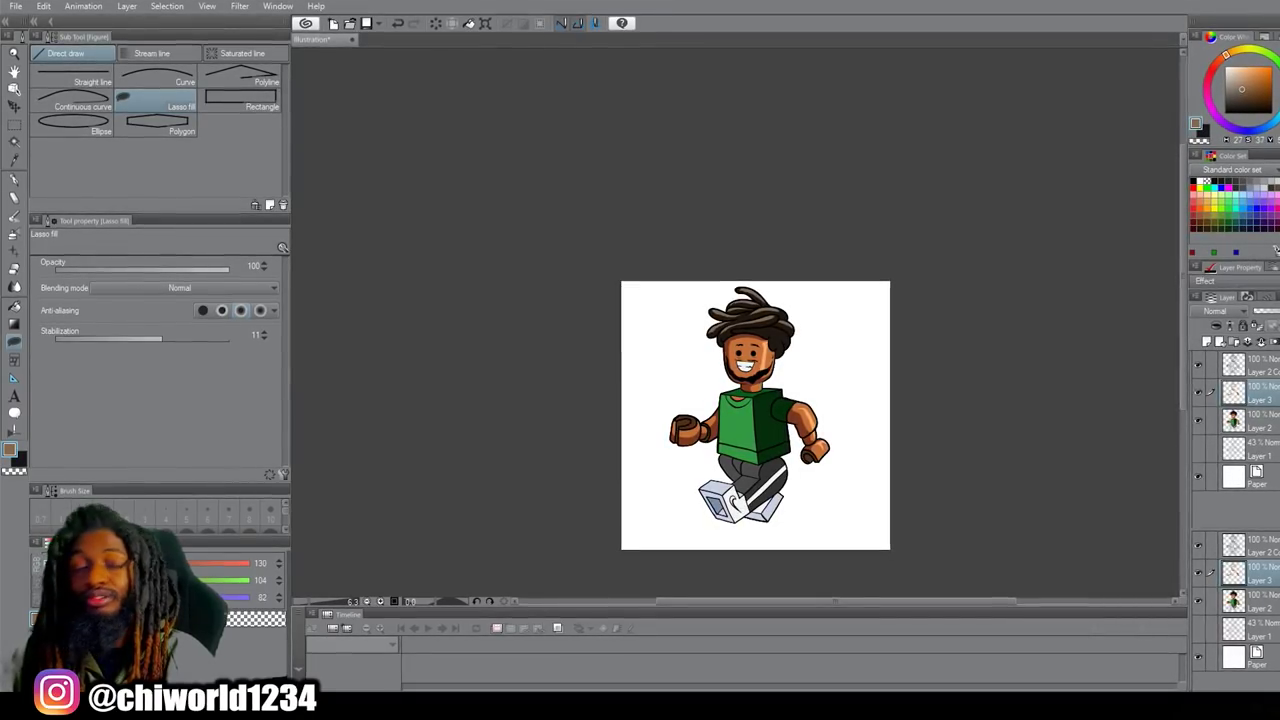
key(ctrl+plus)
key(ctrl+plus)
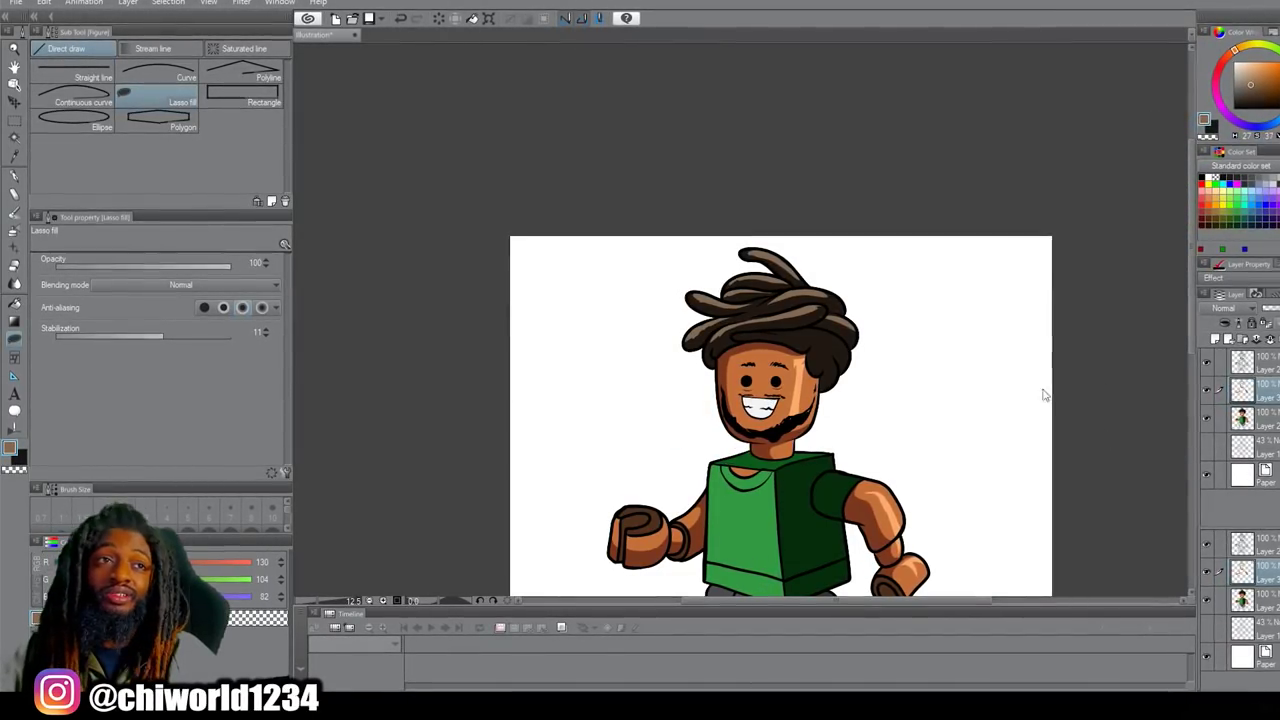
Add a new layer above Layer 2 for drawing the next character.
scroll(868, 381, down, 3)
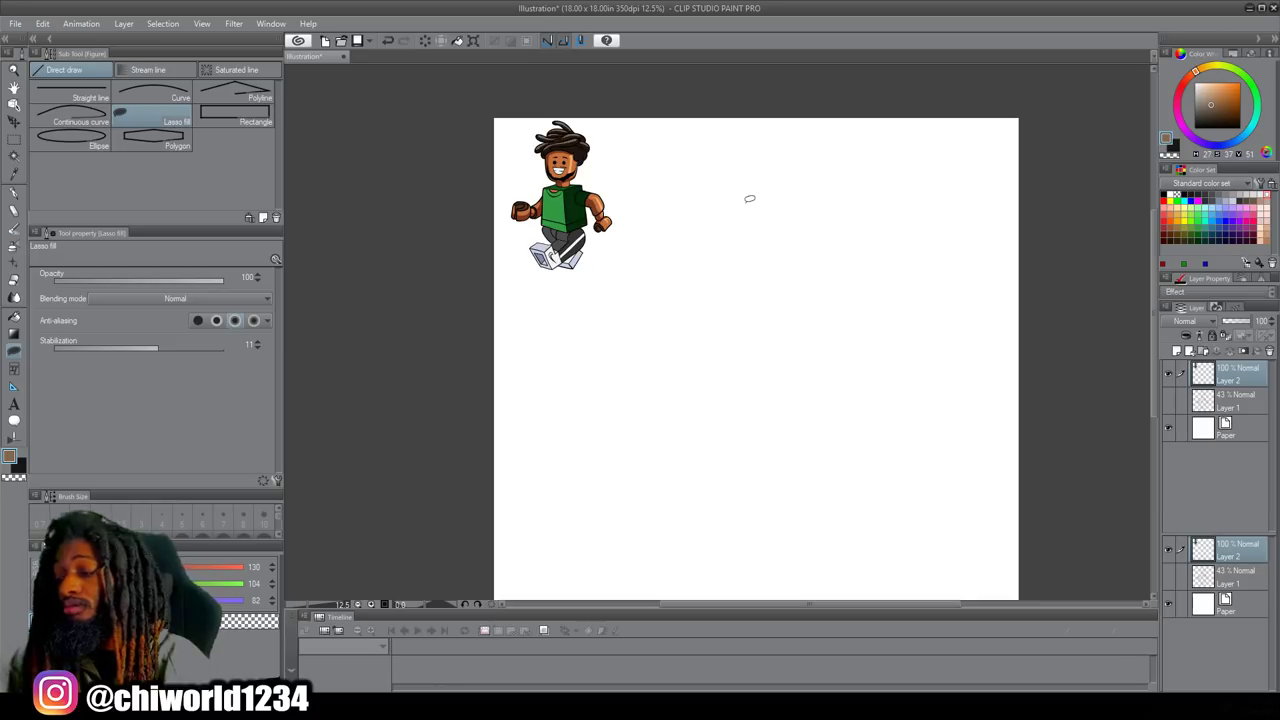
click(1177, 351)
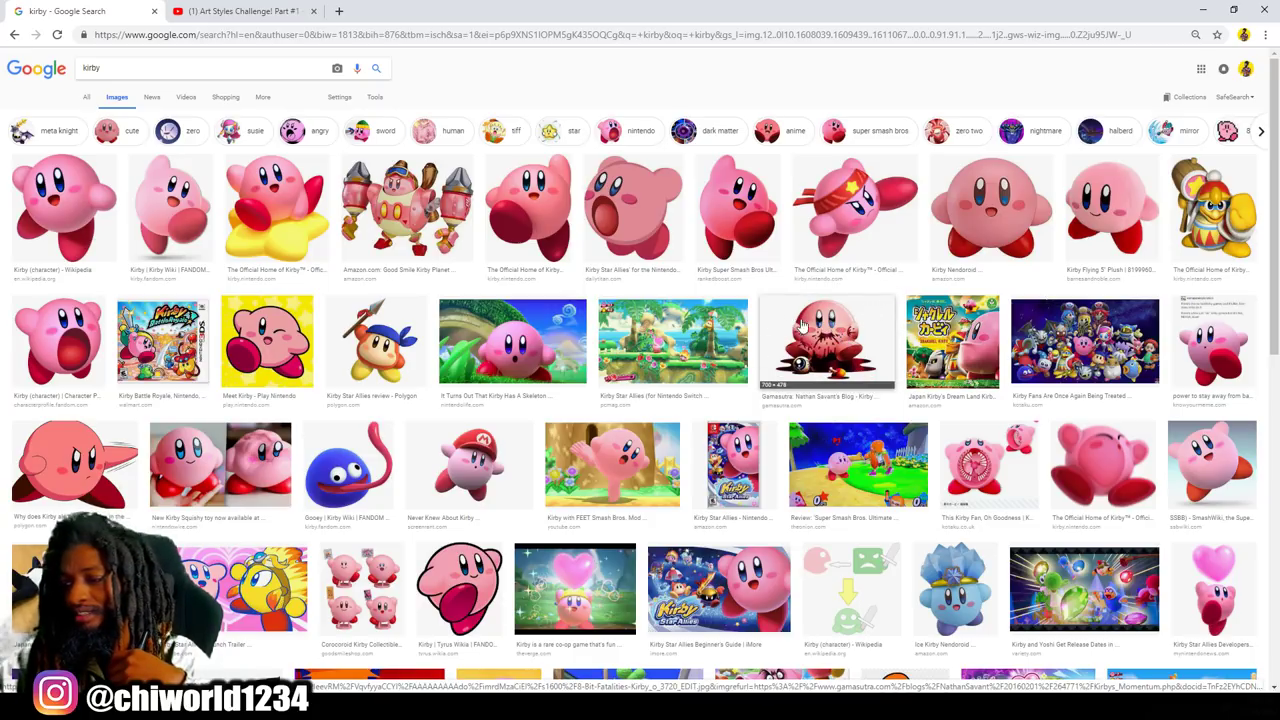
Switch to the browser and examine Kirby reference pictures in the Google Images results, previewing several related images.
scroll(810, 422, down, 2)
scroll(760, 450, up, 2)
scroll(700, 475, down, 2)
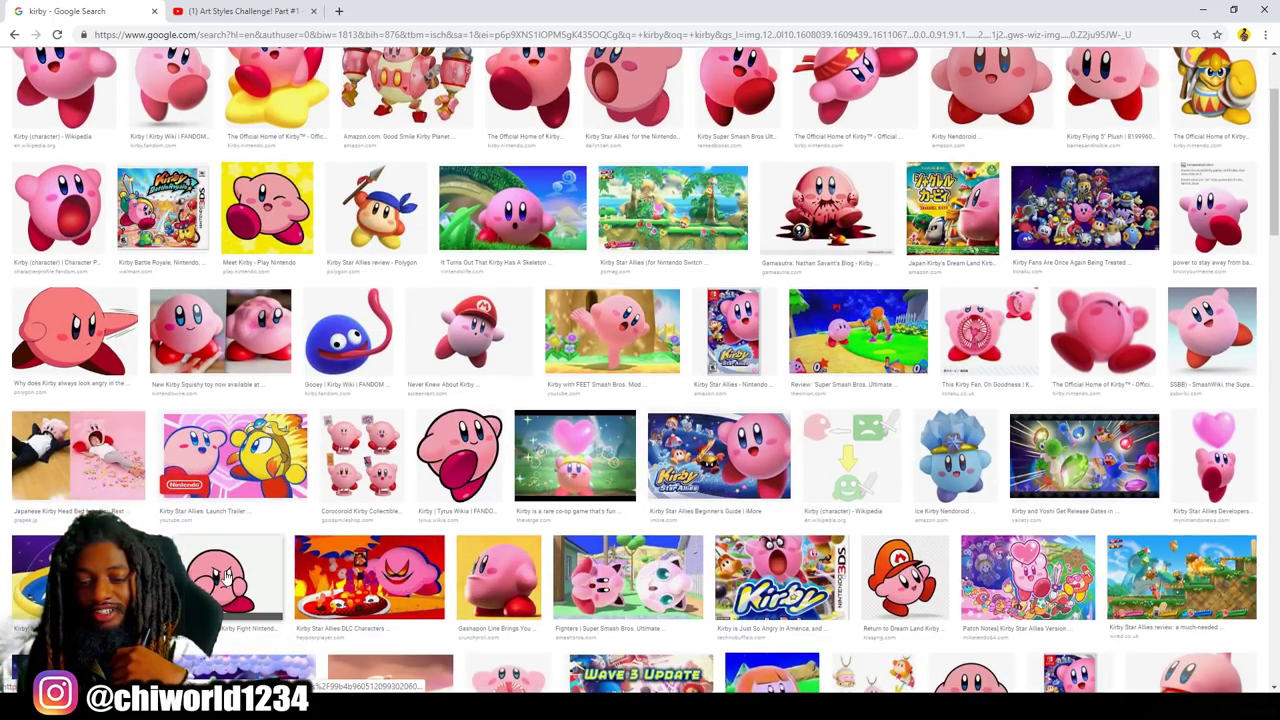
click(232, 566)
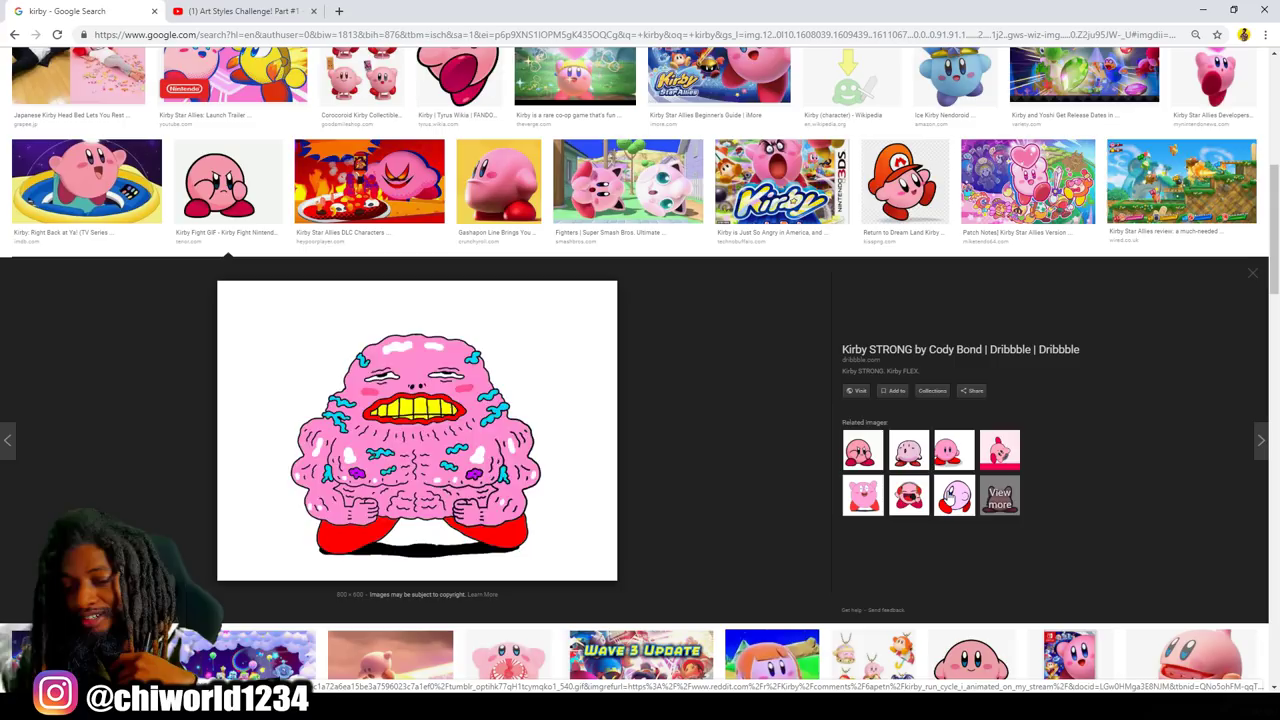
click(950, 497)
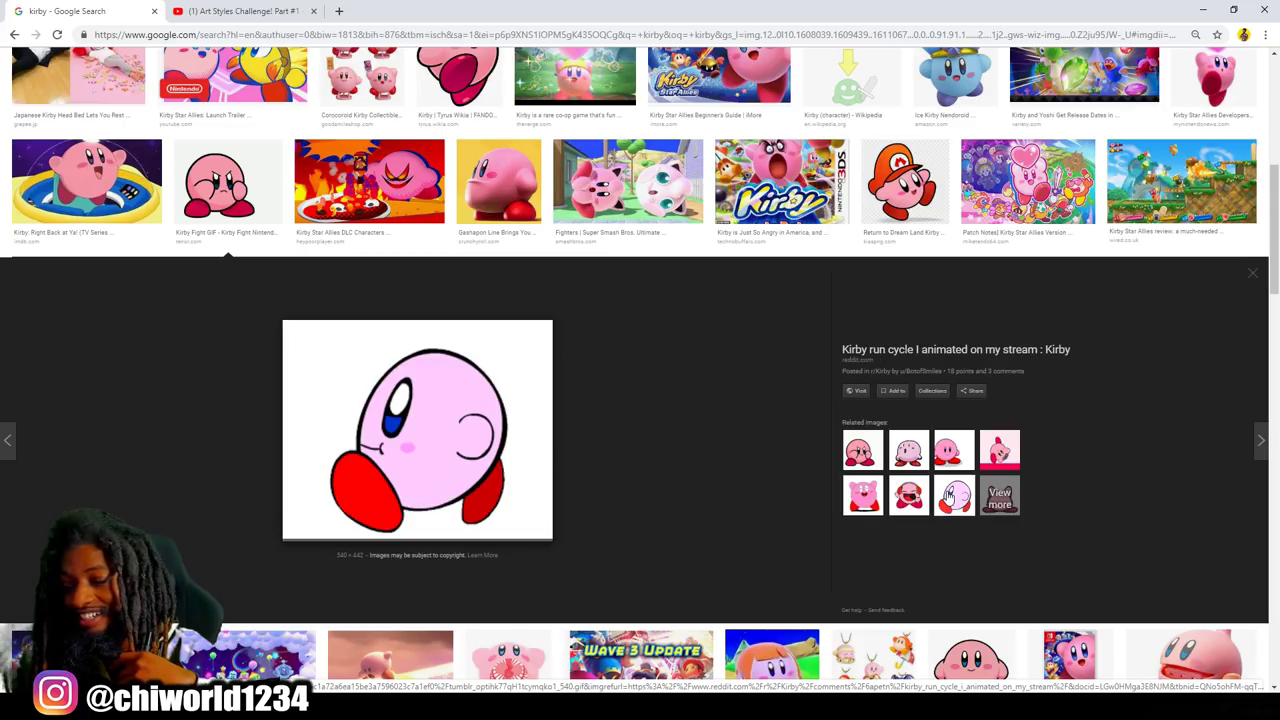
click(955, 453)
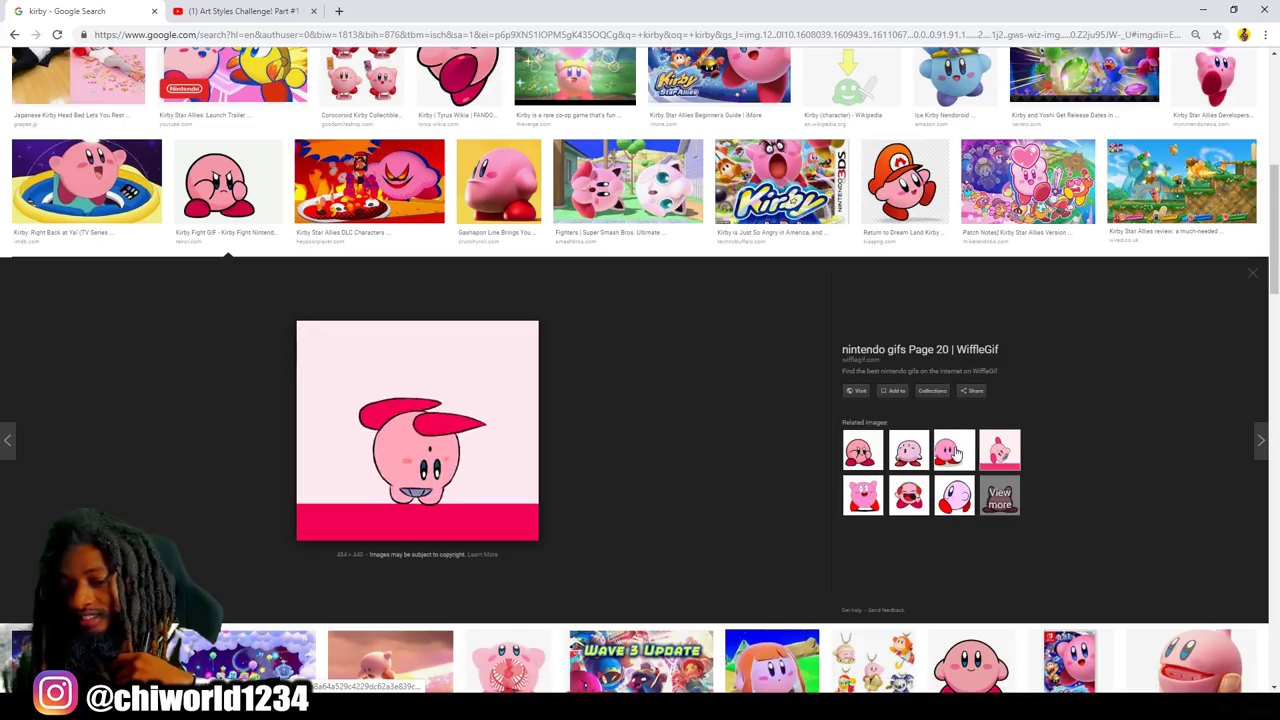
click(955, 453)
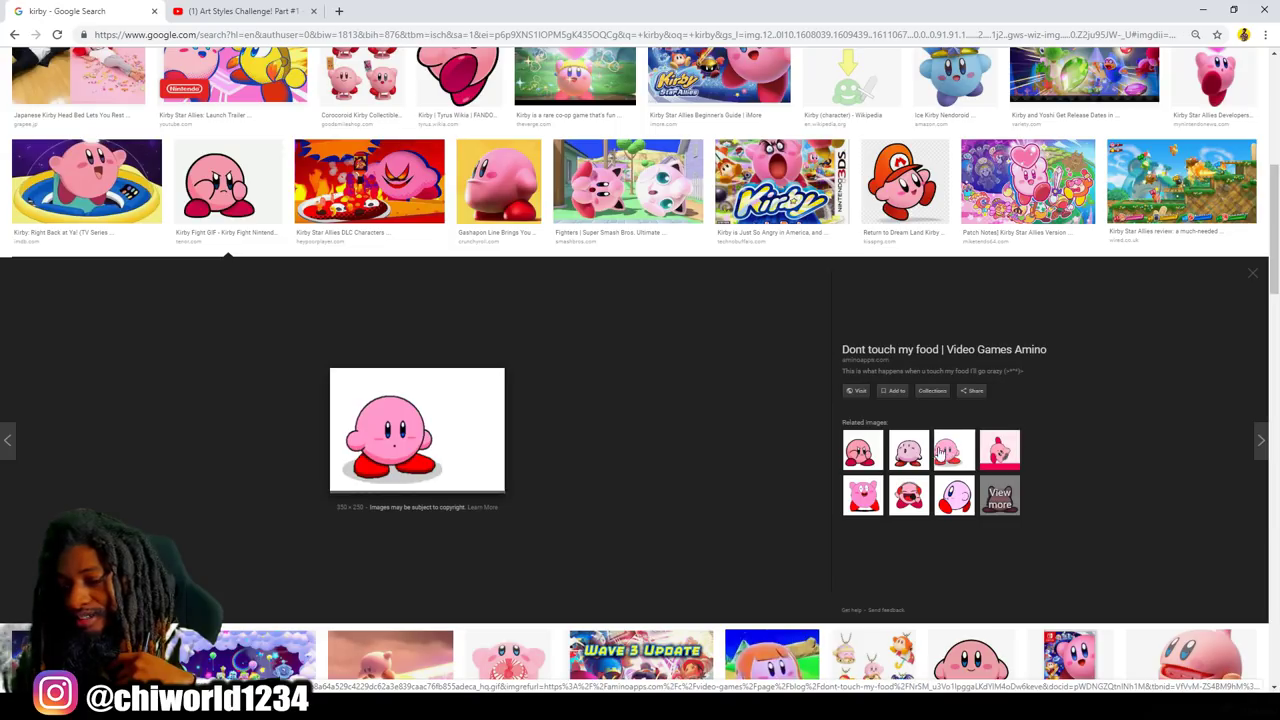
click(888, 453)
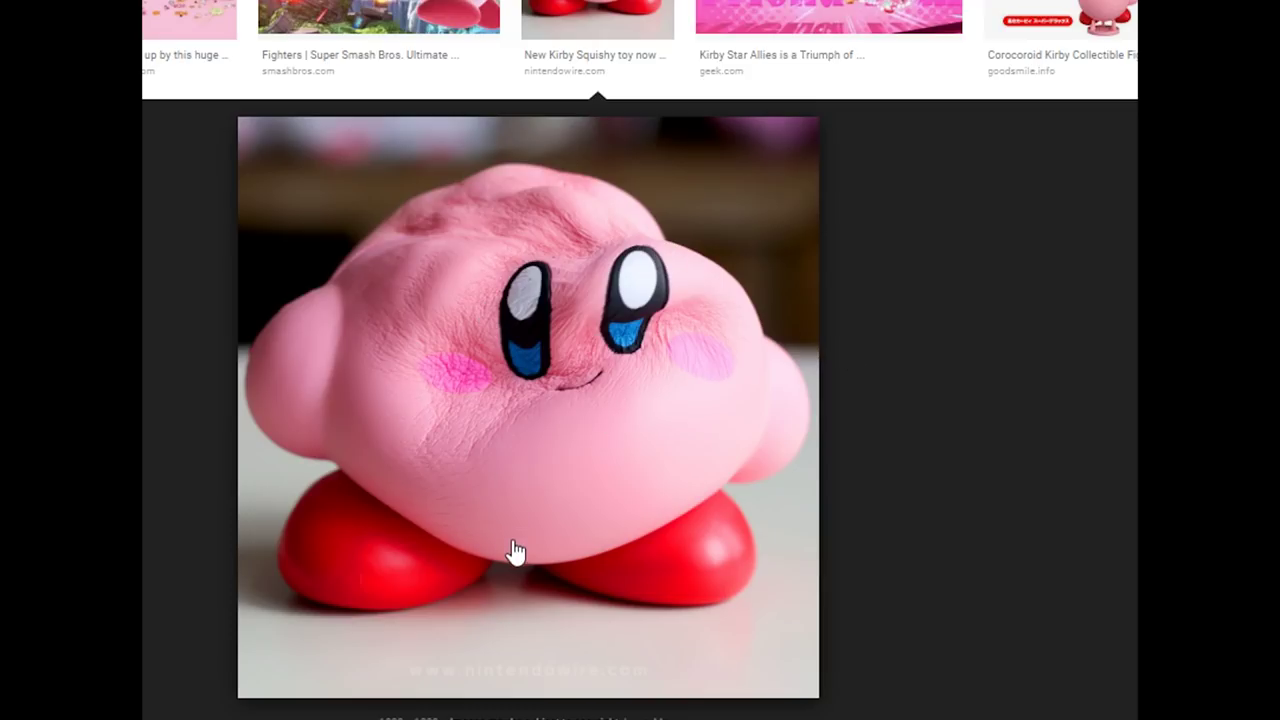
Ink Kirby's raised front foot with its sole curve, the large round body, the raised arm and the rear foot on Layer 3.
mouse_move(703, 518)
mouse_down()
mouse_move(730, 516)
mouse_move(770, 395)
mouse_up()
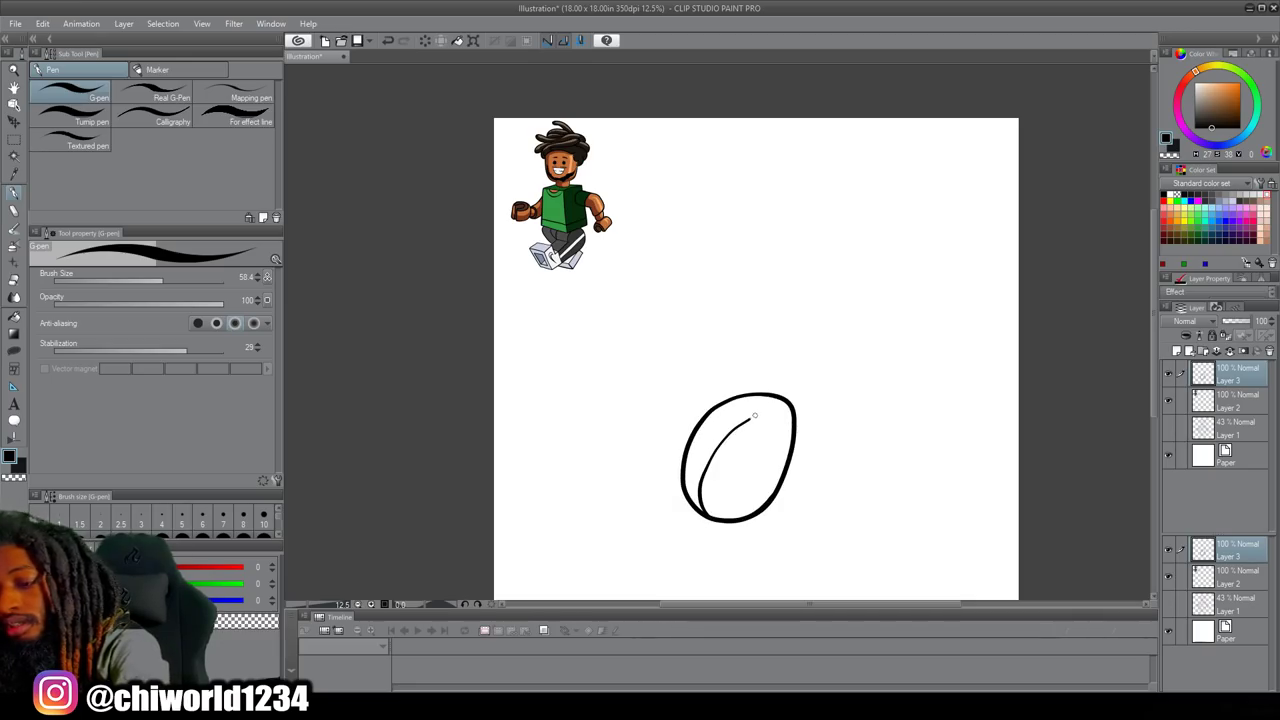
key(ctrl+z)
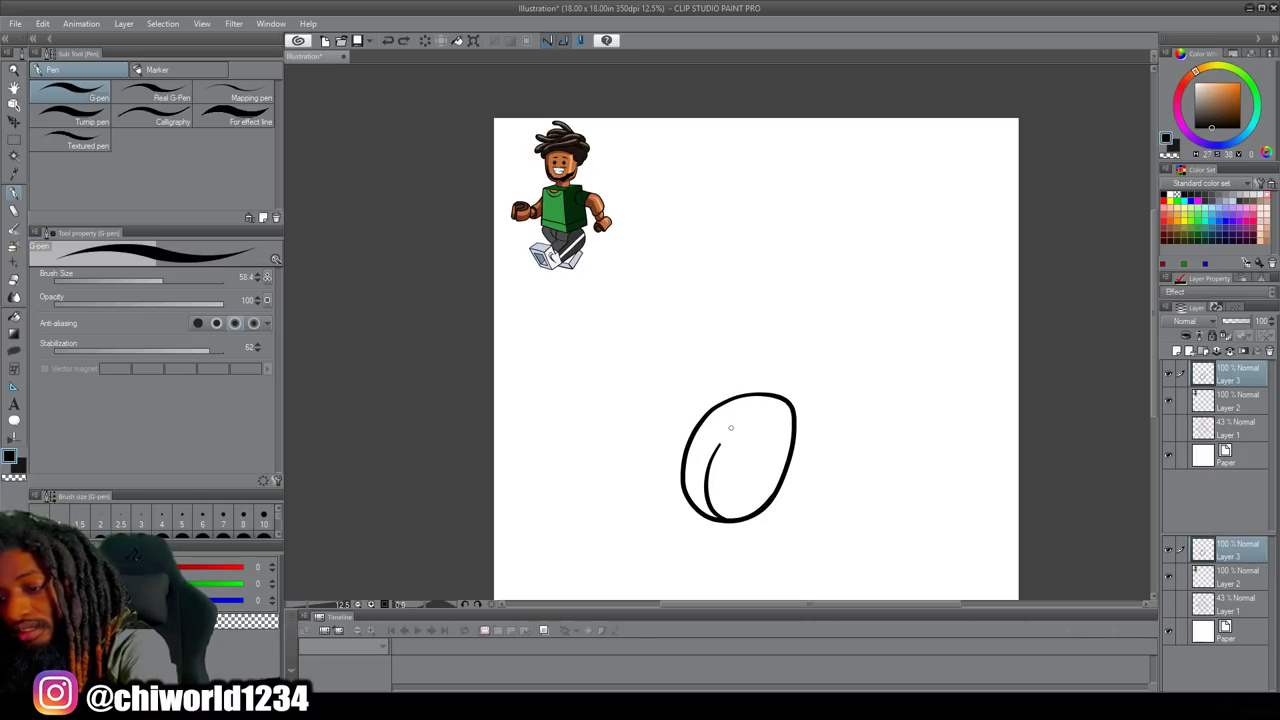
mouse_move(833, 487)
mouse_down()
mouse_move(685, 267)
mouse_move(667, 490)
mouse_up()
drag(856, 472, 747, 567)
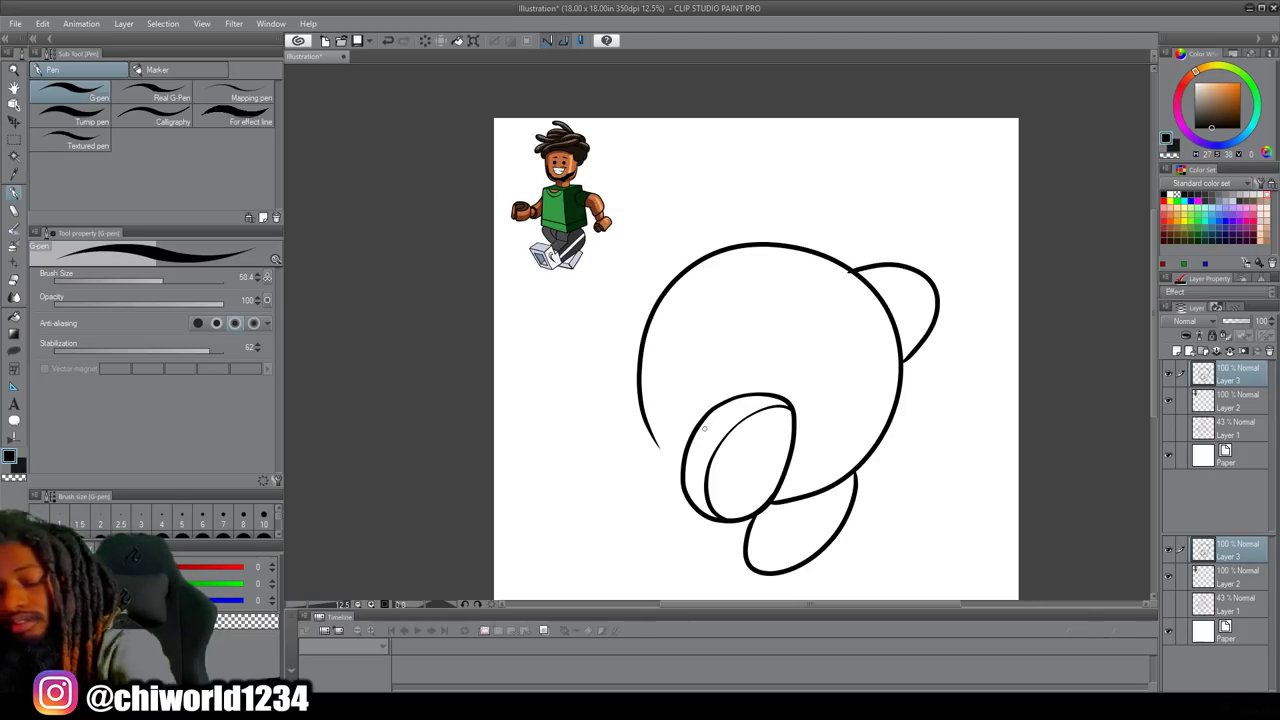
key(ctrl+z)
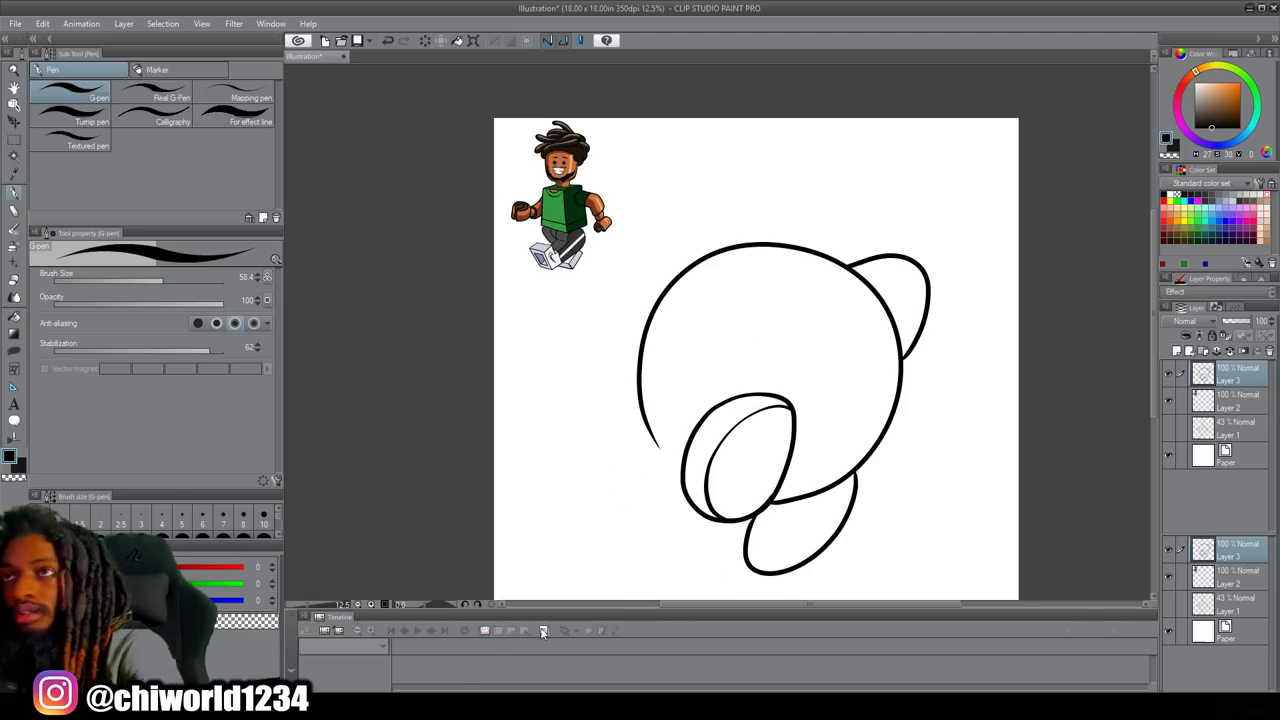
Erase the side of Kirby's body outline above the raised foot and ink the outstretched front arm there.
key(p)
key(e)
drag(652, 440, 631, 382)
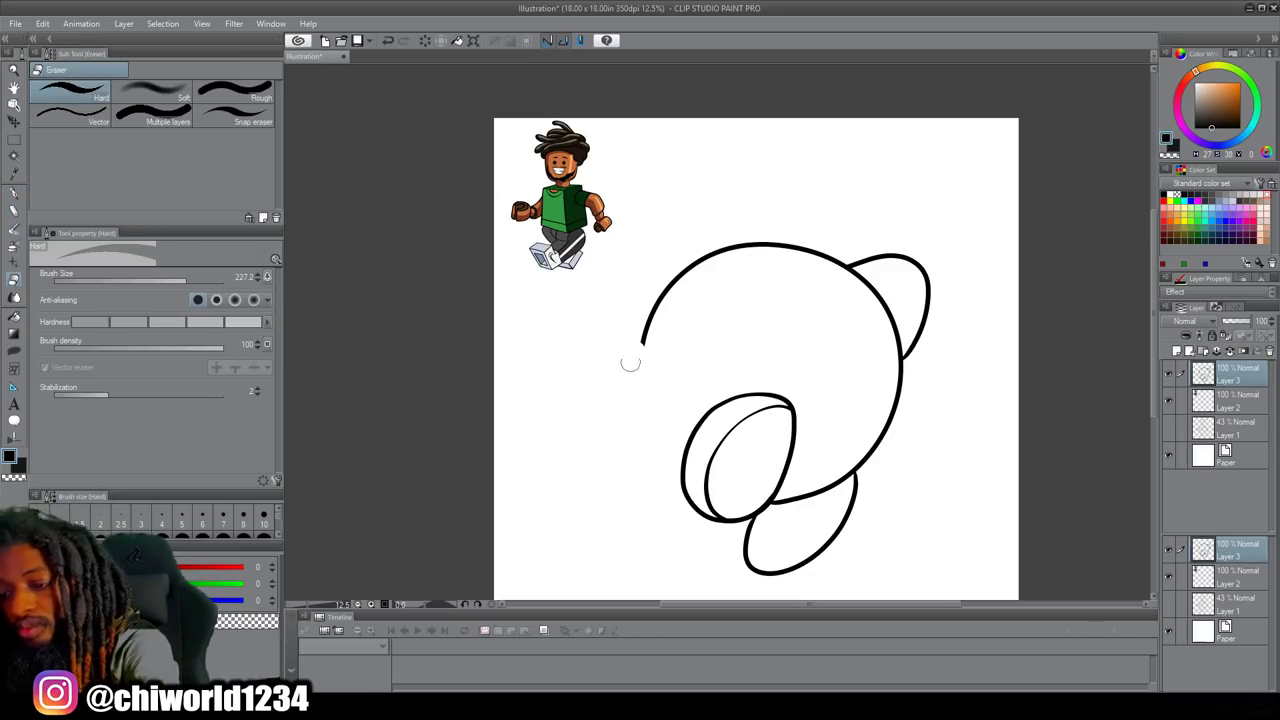
key(p)
mouse_move(681, 436)
mouse_down()
mouse_move(625, 443)
mouse_move(599, 387)
mouse_up()
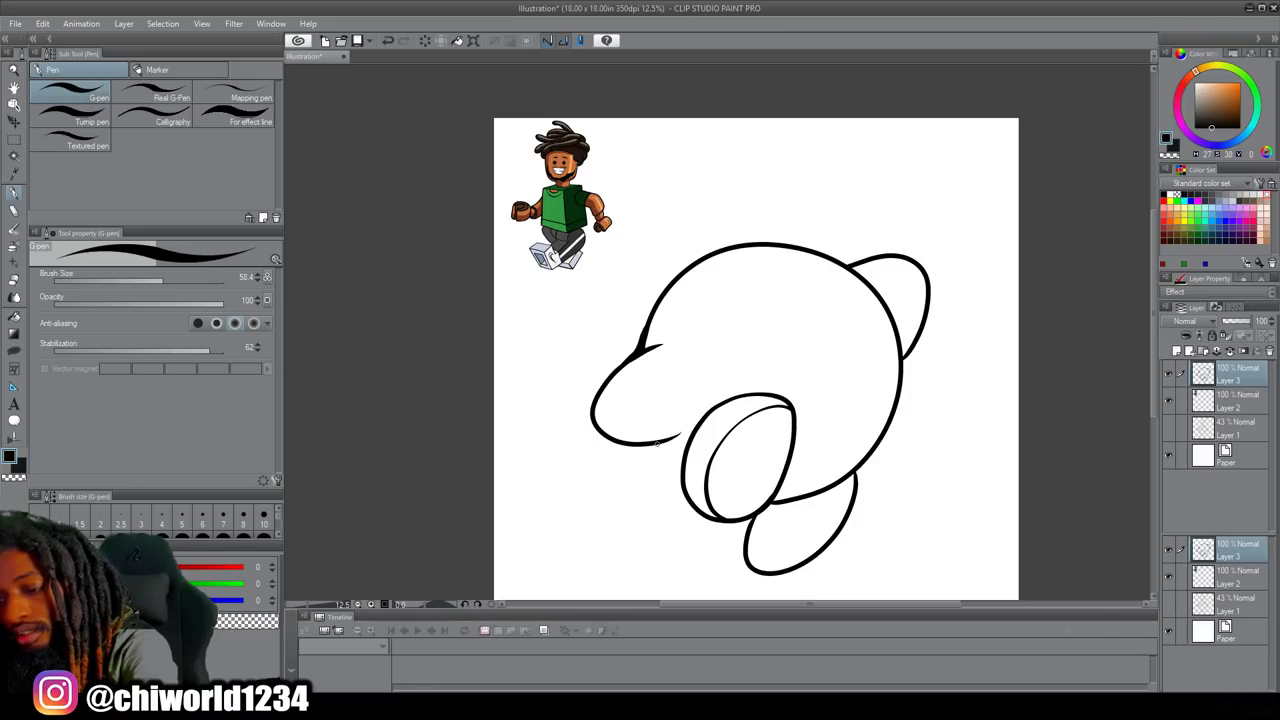
Ink two tall oval eyes and two small oval cheeks on Kirby's face.
key(ctrl+minus)
key(ctrl+minus)
key(ctrl+plus)
key(ctrl+plus)
key(ctrl+plus)
key(ctrl+plus)
drag(1017, 578, 816, 513)
mouse_move(717, 282)
mouse_down()
mouse_move(749, 261)
mouse_move(703, 214)
mouse_move(728, 318)
mouse_up()
mouse_move(645, 250)
mouse_down()
mouse_move(605, 205)
mouse_move(627, 327)
mouse_move(653, 300)
mouse_move(620, 206)
mouse_up()
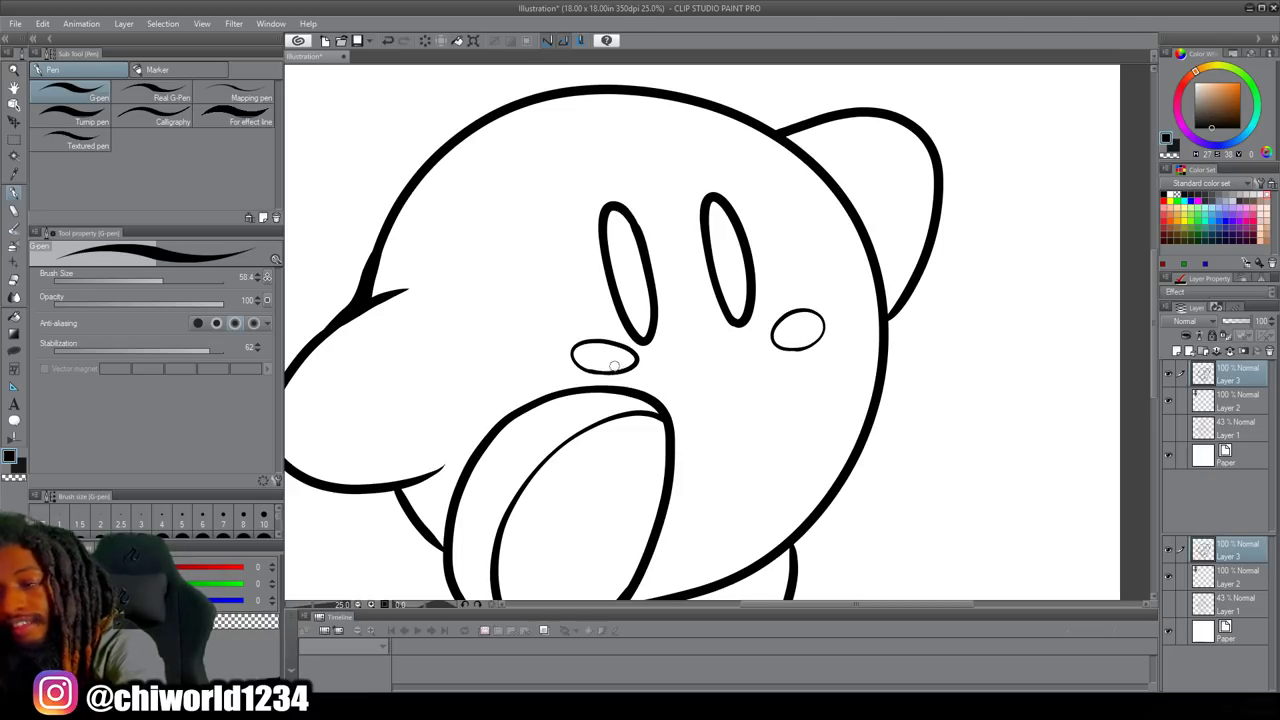
Ink a small smile and a wavy beard outline running down both sides and across the bottom of Kirby's face.
scroll(672, 411, down, 3)
scroll(729, 286, up, 4)
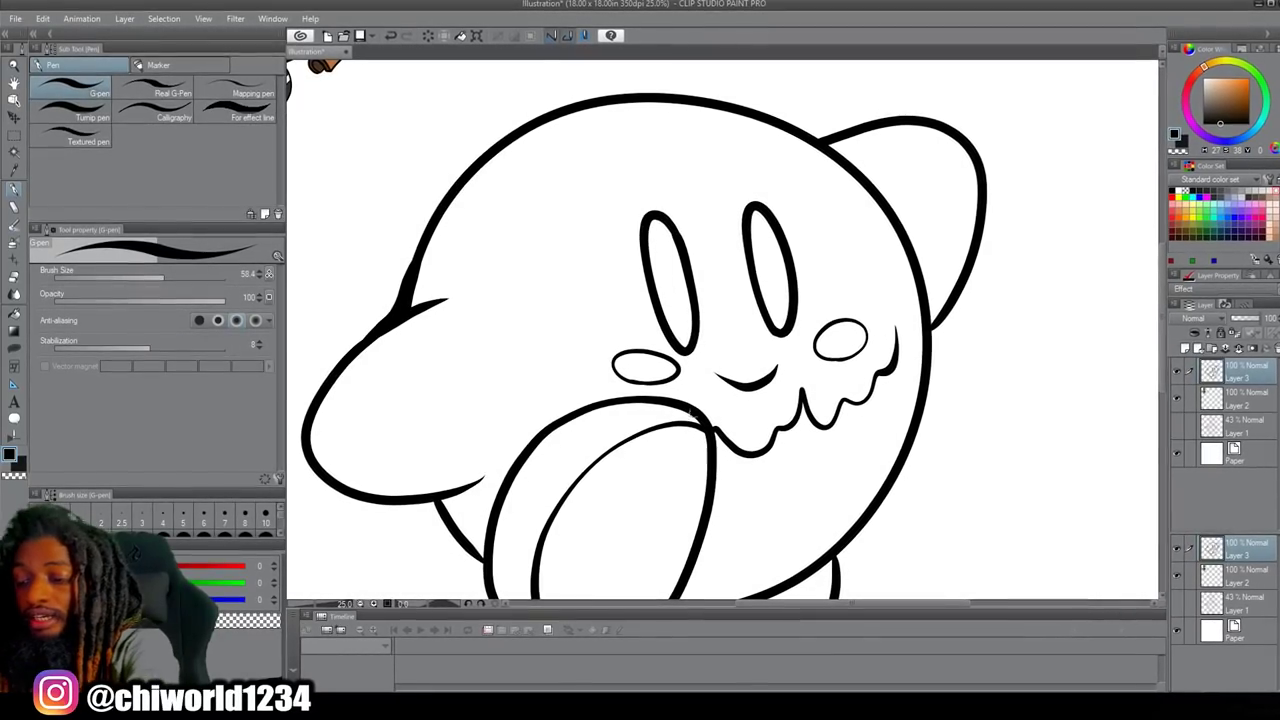
mouse_move(597, 403)
mouse_down()
mouse_move(546, 332)
mouse_move(539, 300)
mouse_move(561, 420)
mouse_up()
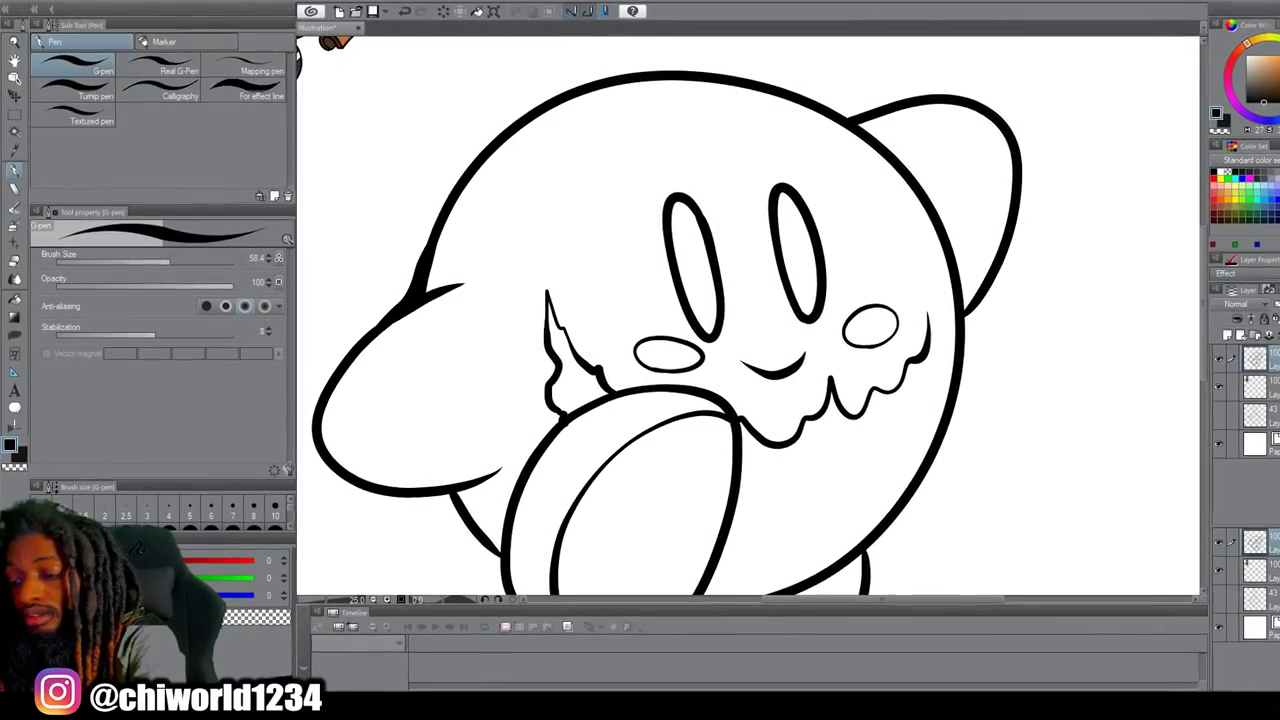
mouse_move(930, 316)
mouse_down()
mouse_move(929, 295)
mouse_move(938, 431)
mouse_move(877, 498)
mouse_up()
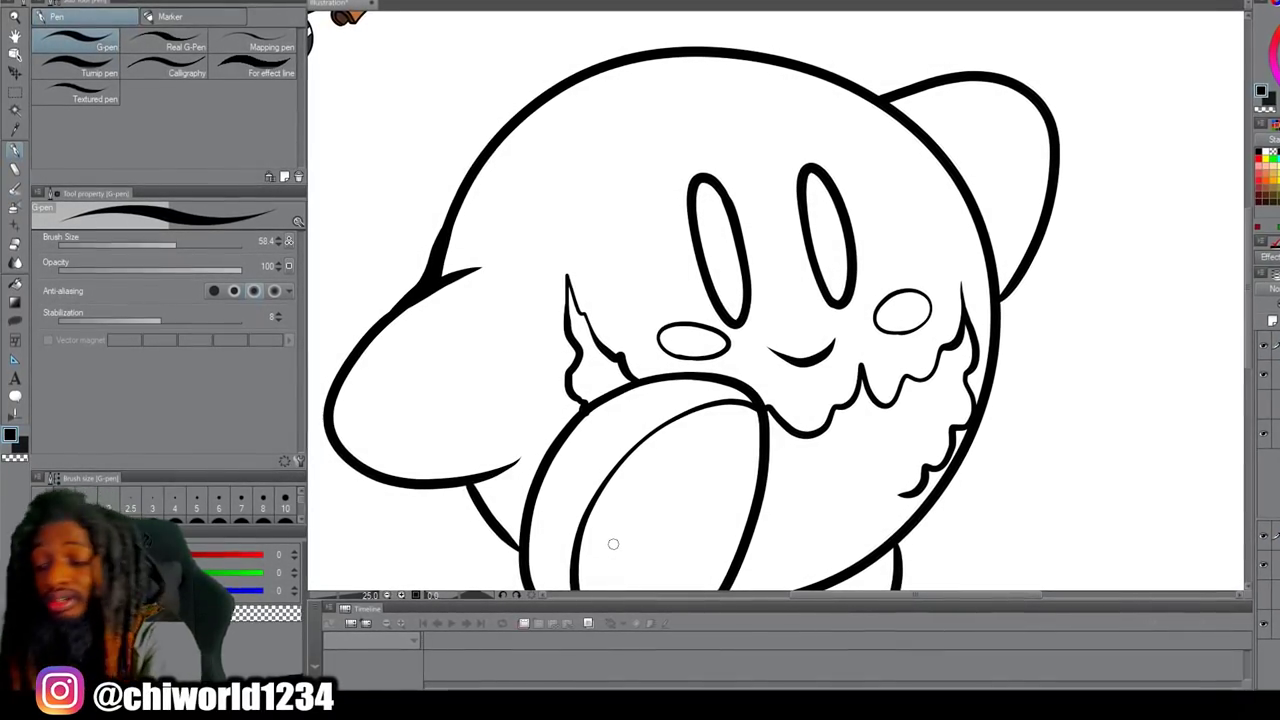
mouse_move(907, 480)
mouse_down()
mouse_move(844, 548)
mouse_move(830, 542)
mouse_move(840, 527)
mouse_move(823, 544)
mouse_move(808, 527)
mouse_move(775, 521)
mouse_up()
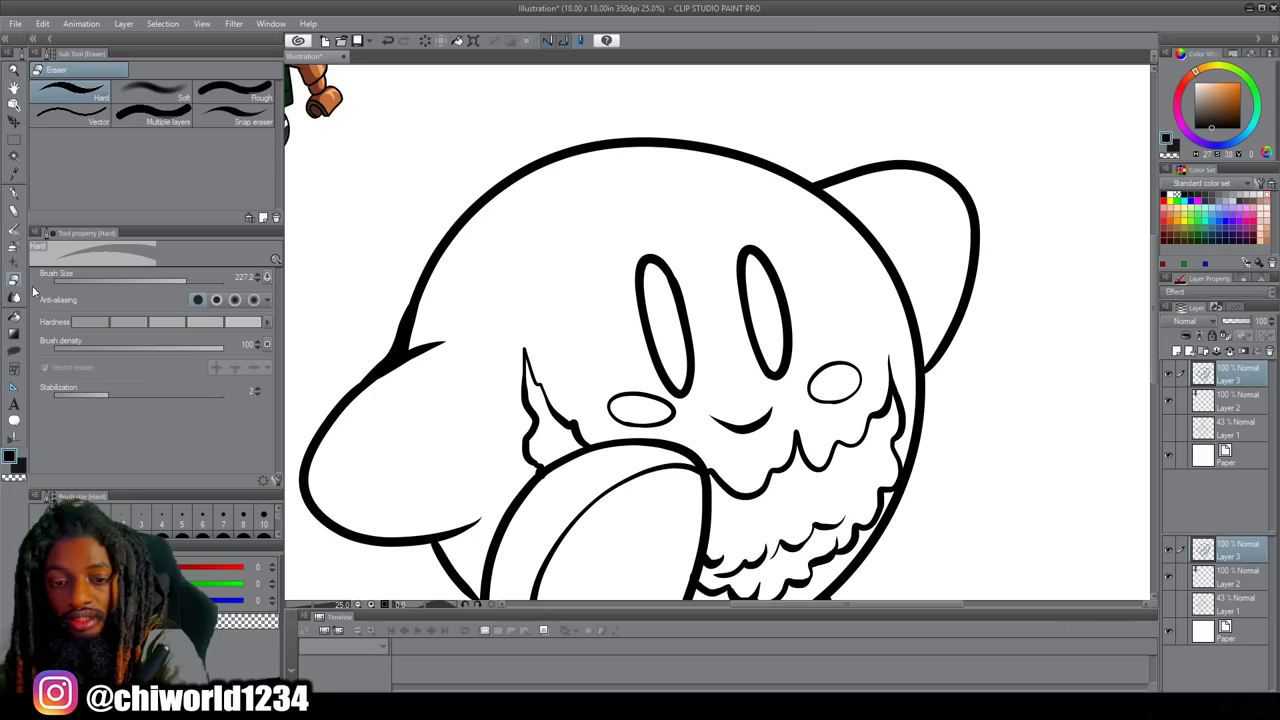
Draw Kirby's swept-up dreadlocks, color the hair and beard dark brown, the body pink and the feet red, and add darker shading.
mouse_move(510, 176)
mouse_down()
mouse_move(611, 141)
mouse_move(703, 130)
mouse_move(733, 138)
mouse_up()
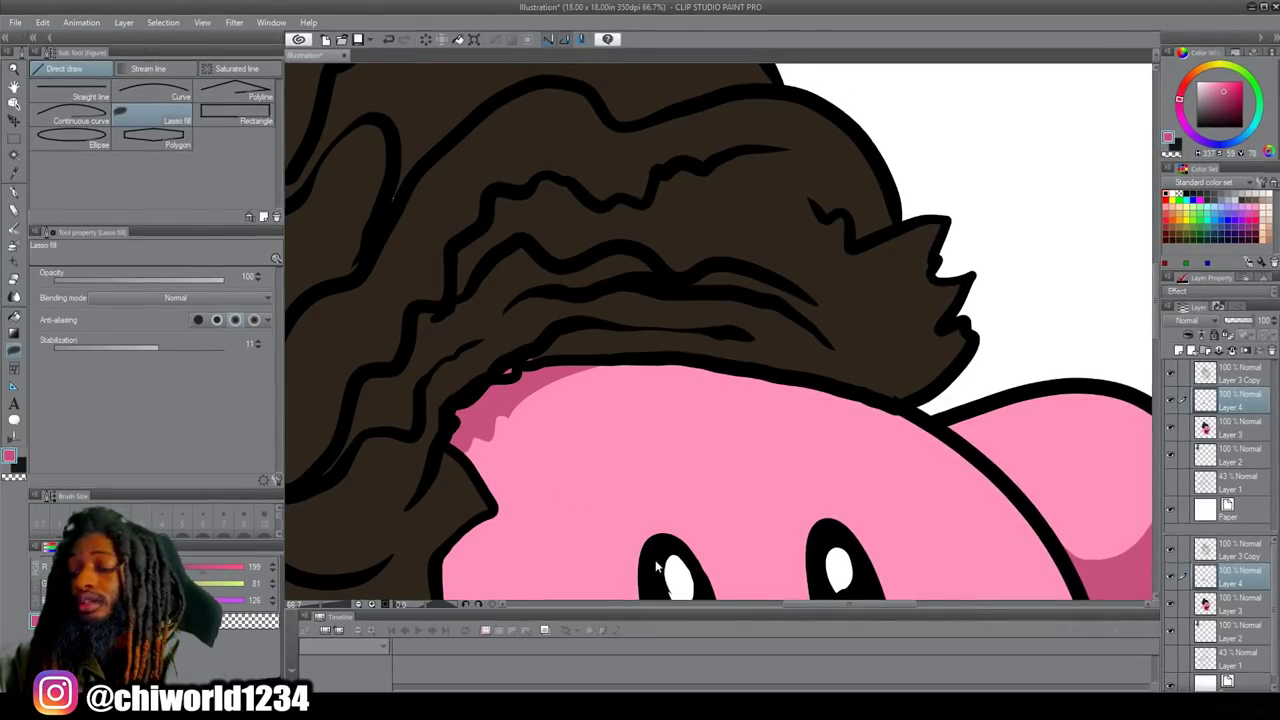
scroll(763, 505, down, 2)
scroll(763, 505, down, 2)
drag(763, 505, 793, 339)
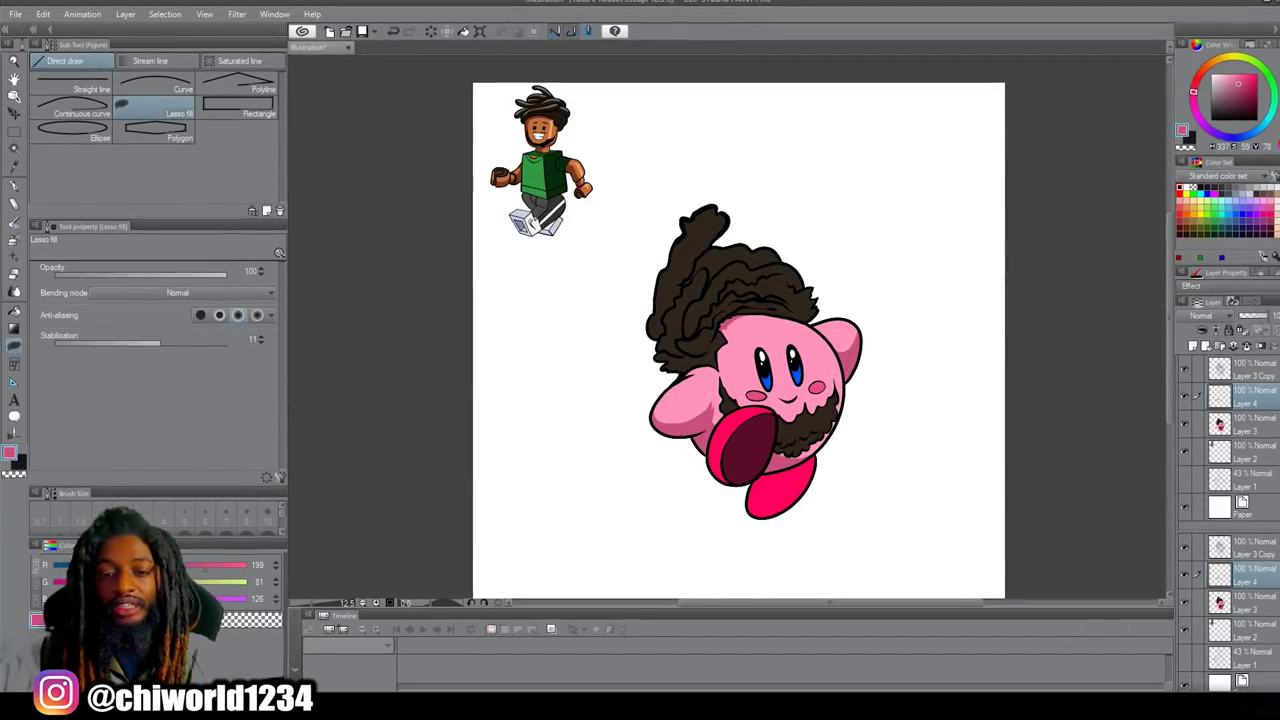
Merge Layer 3 Copy and Layer 4 down into Layer 3.
click(1222, 374)
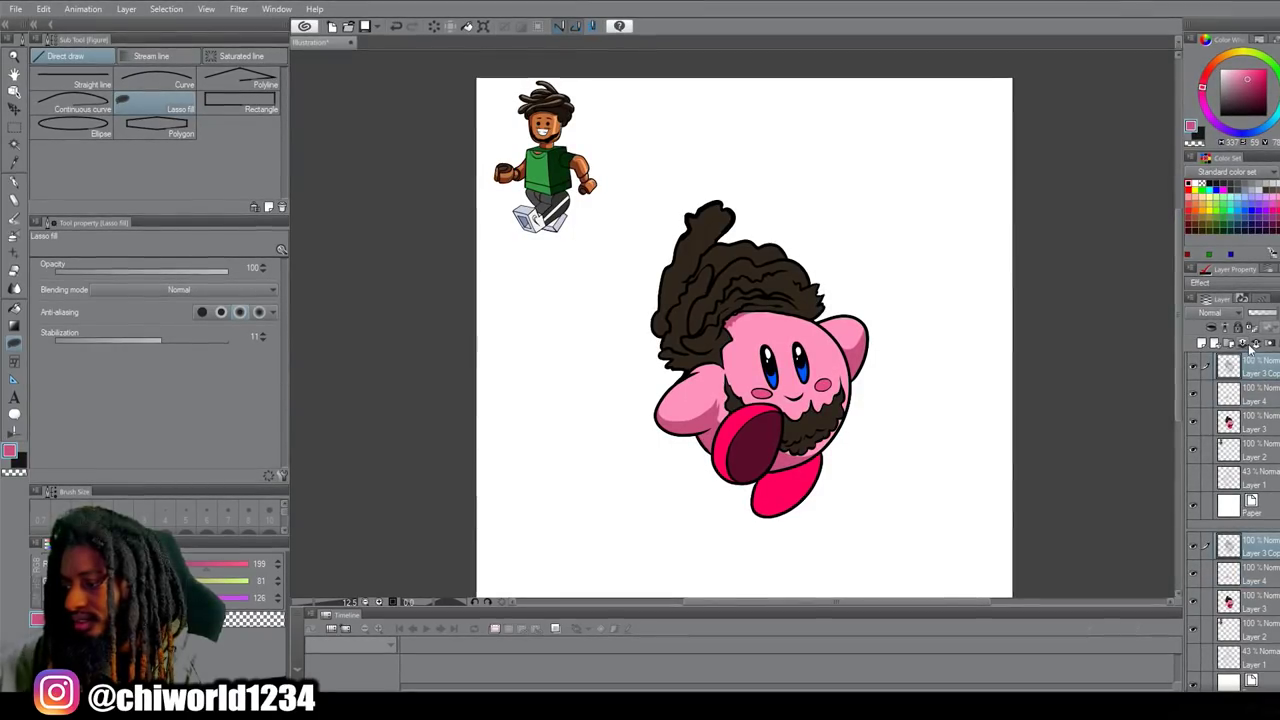
click(1256, 345)
click(1256, 345)
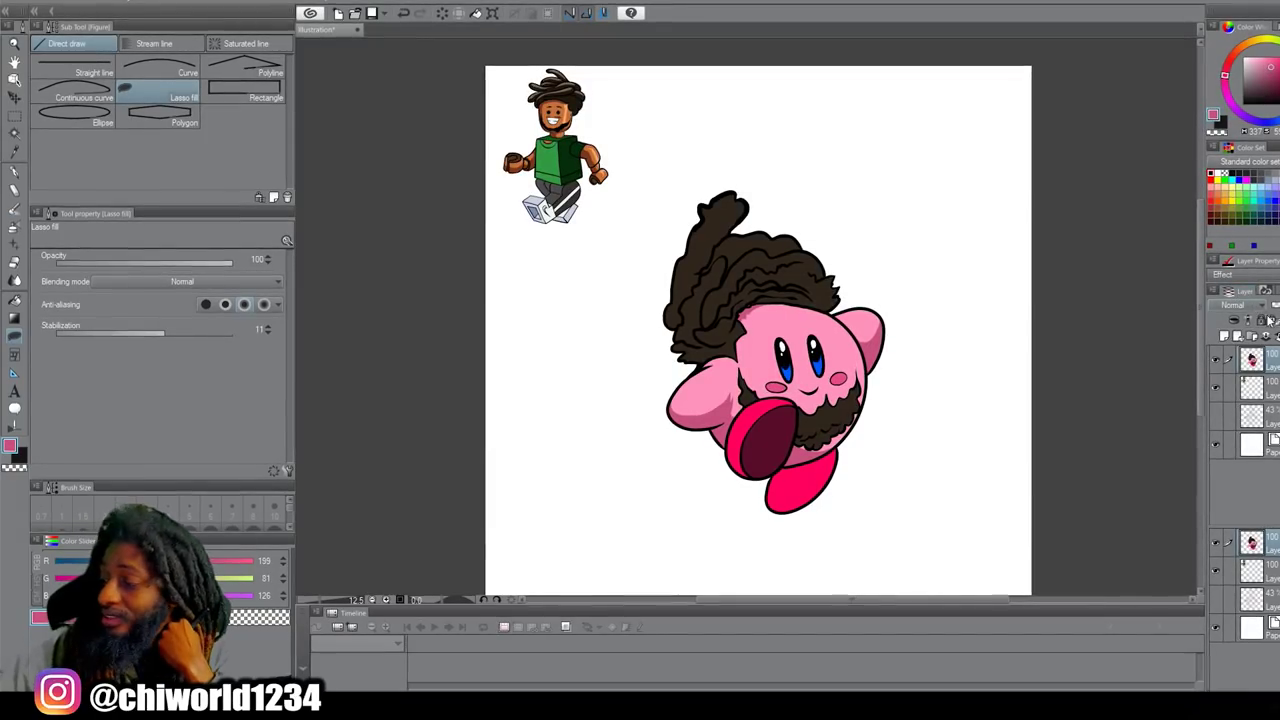
Scale the Kirby drawing down to 46% and place it beside the Lego figure at the canvas's upper edge.
click(494, 8)
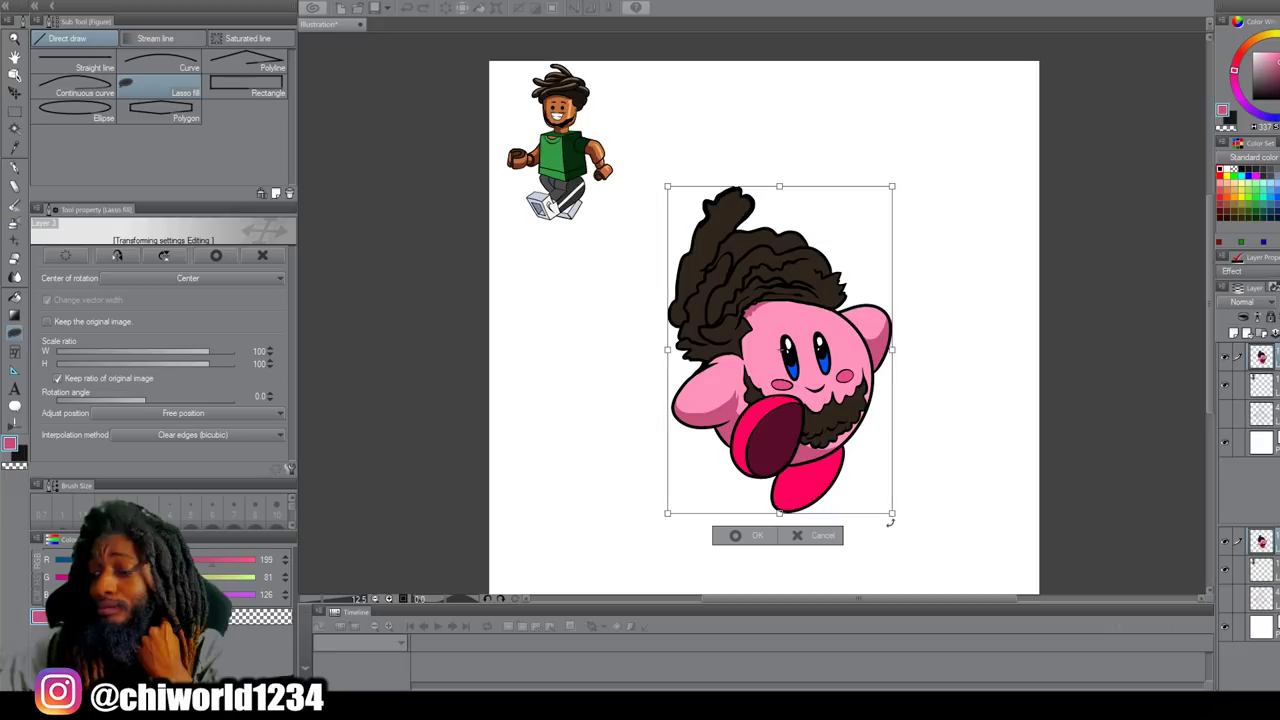
drag(889, 510, 818, 360)
drag(753, 305, 709, 182)
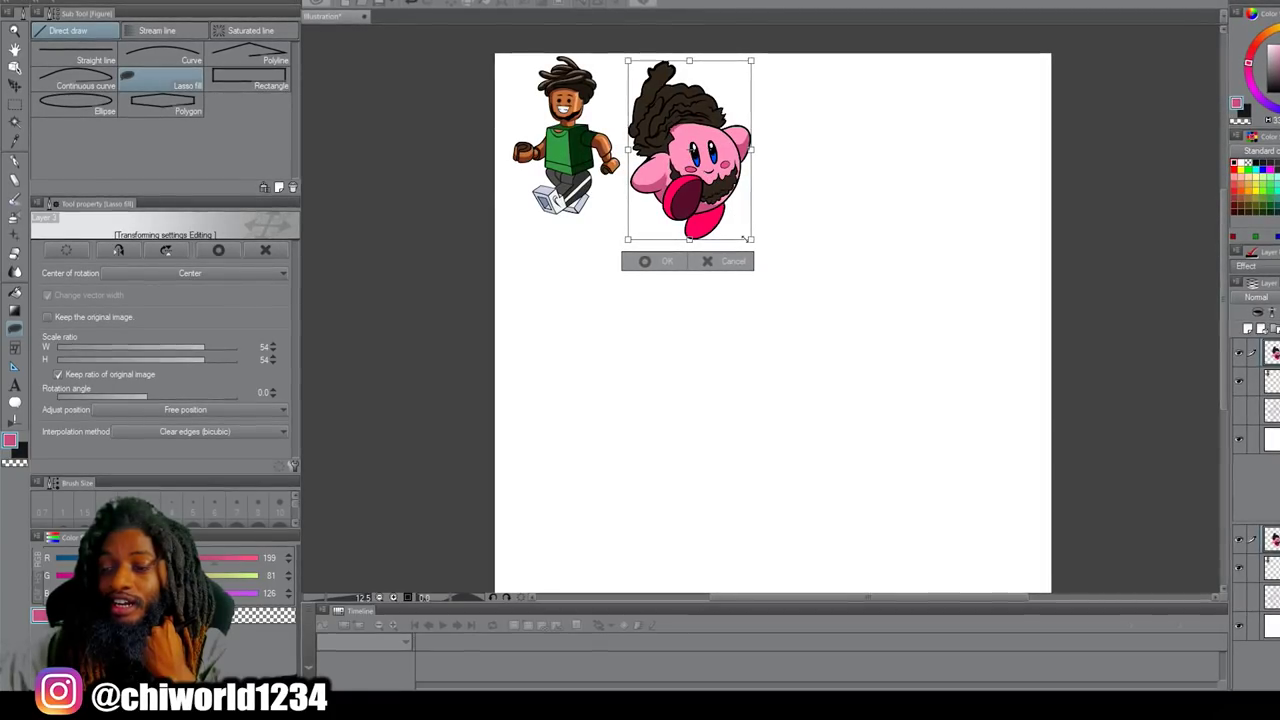
drag(748, 238, 743, 210)
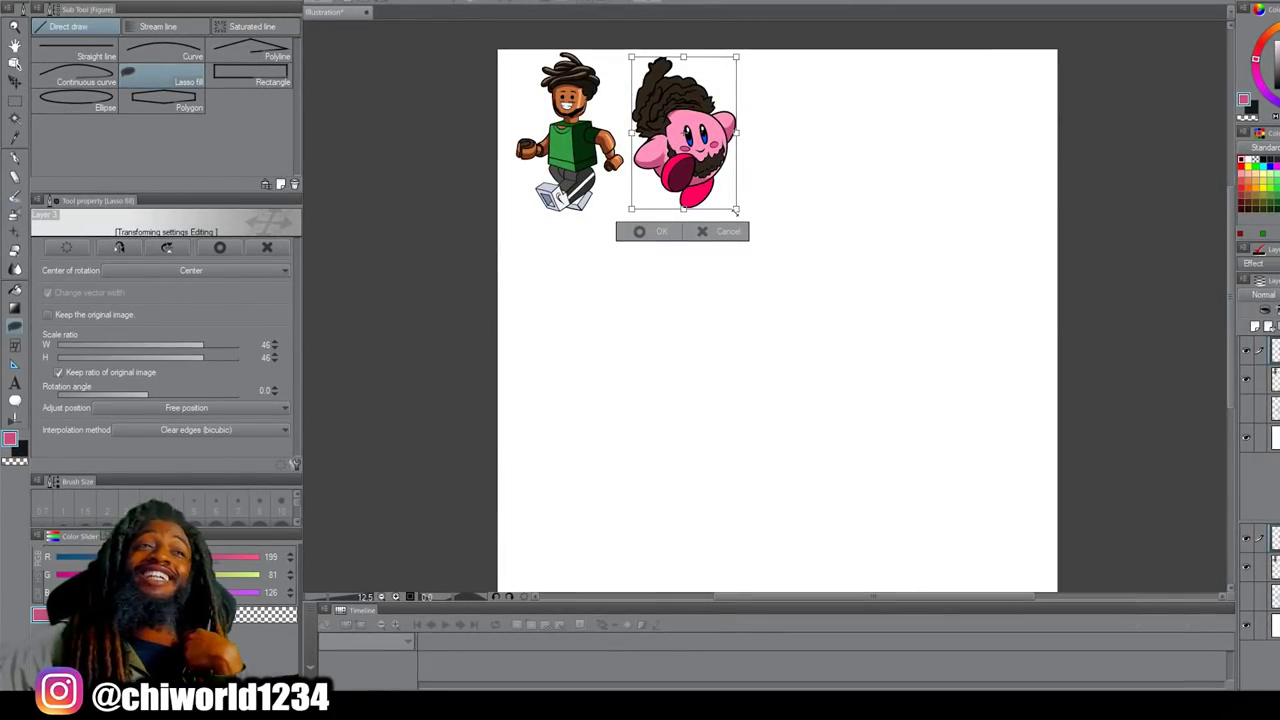
Switch to the browser, search Google Images for "cartoon network" and view the Superstar Soccer: Goal!!! picture of Gumball as reference.
drag(1279, 300, 777, 9)
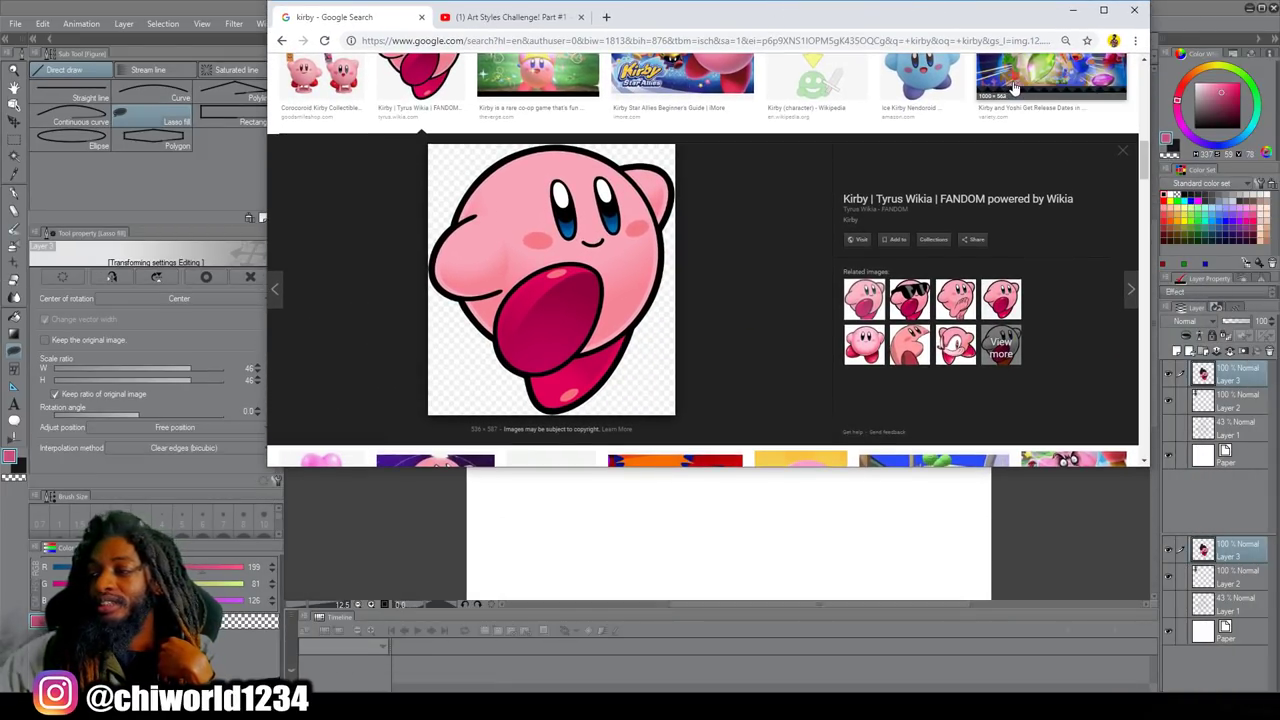
click(1103, 9)
scroll(883, 178, up, 10)
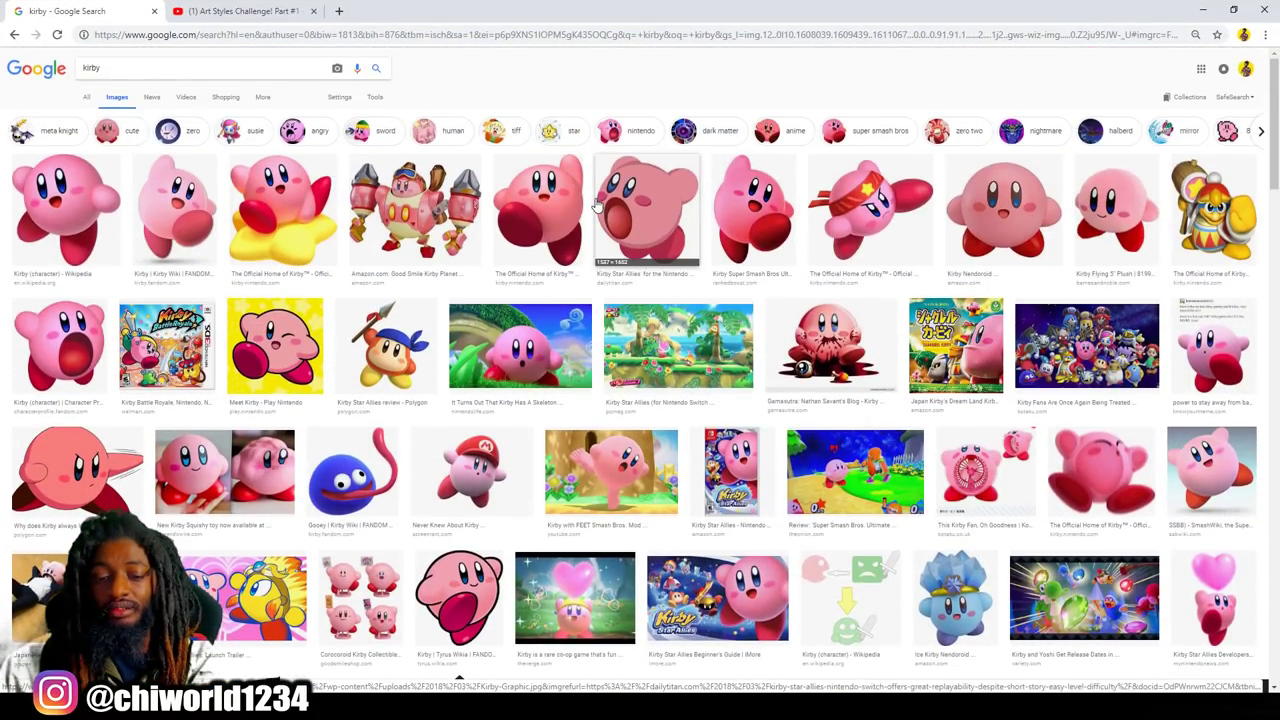
triple_click(245, 75)
text(cart)
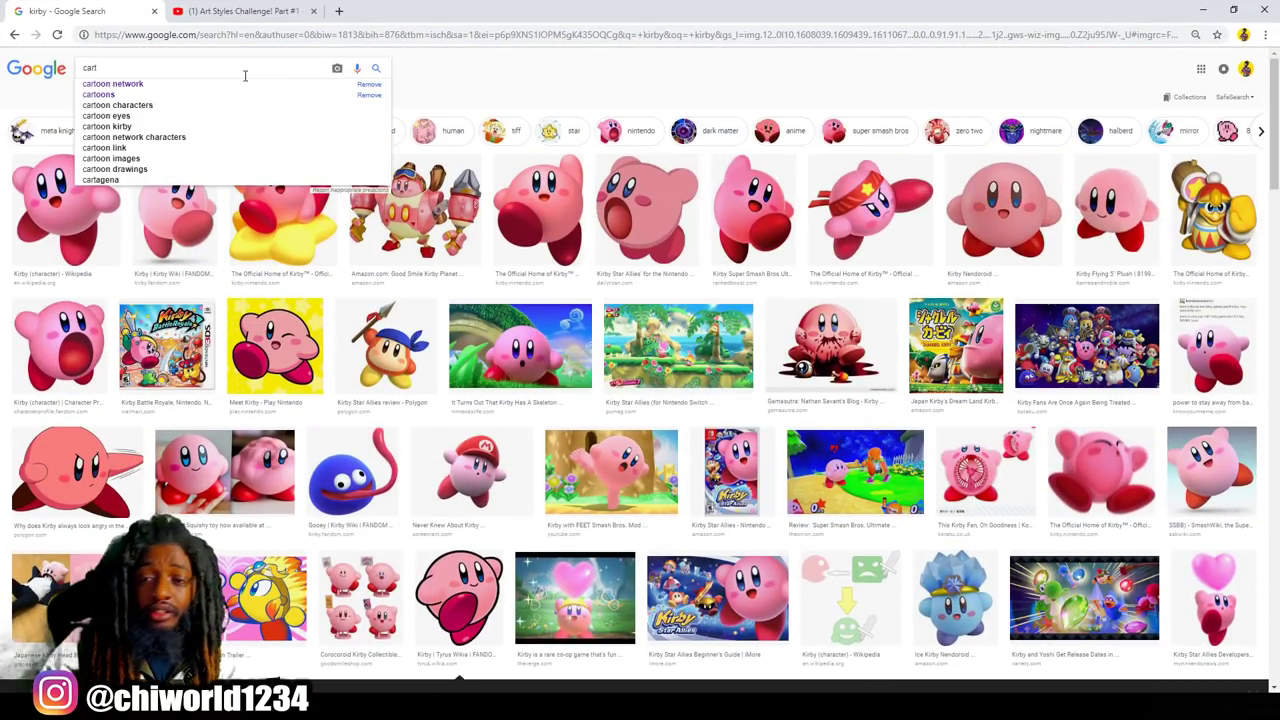
click(245, 84)
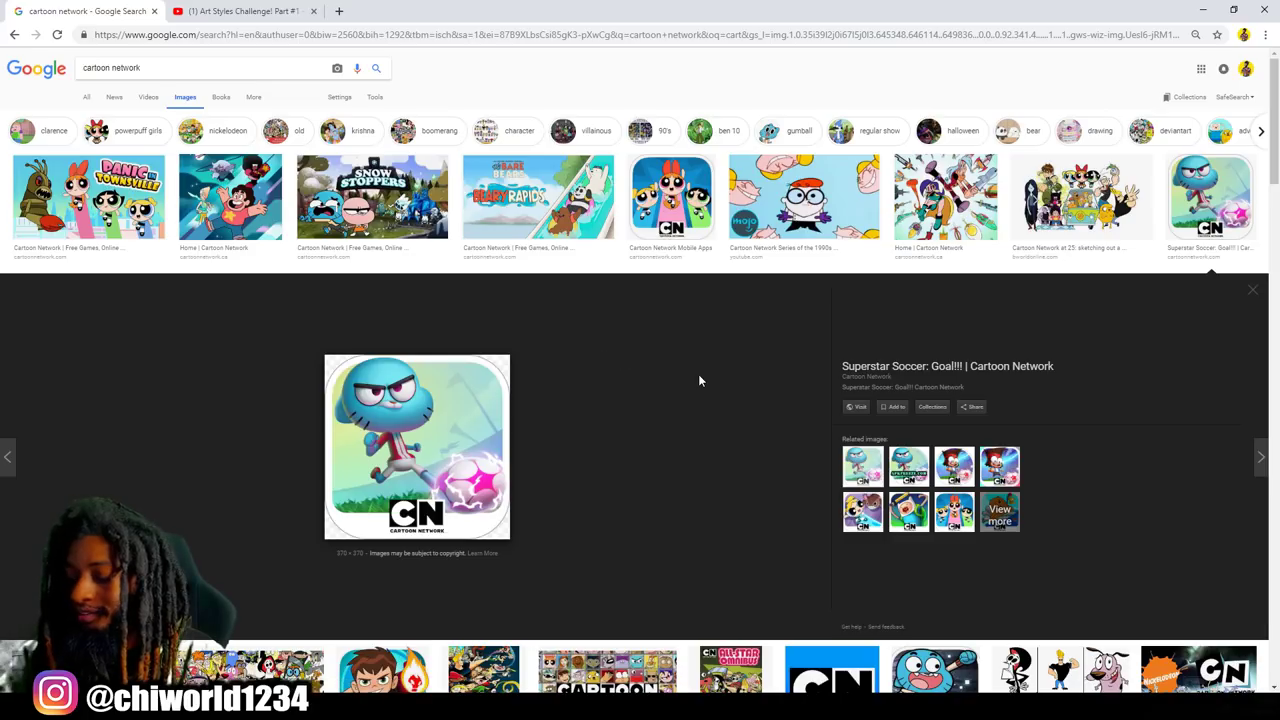
scroll(668, 410, down, 1)
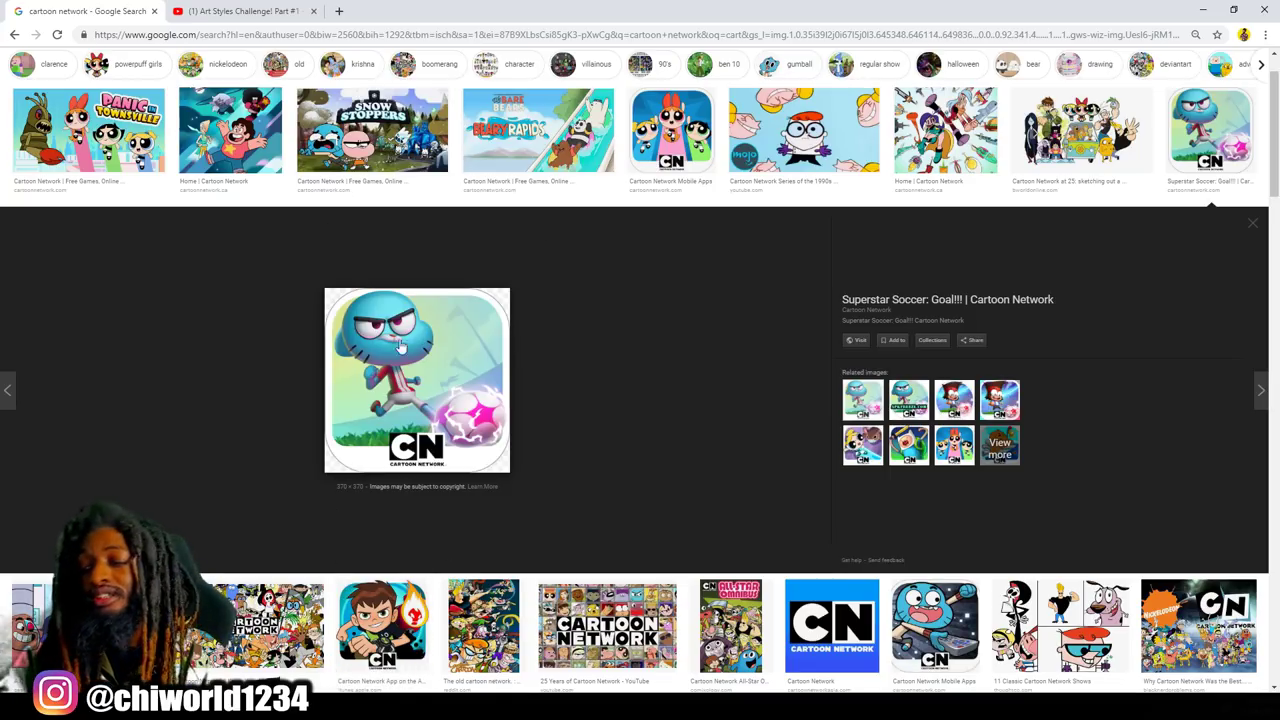
Switch back to Clip Studio Paint and ink Gumball's thick slanted brows, half-round eyes, solid pupils and nose on a new layer.
key(alt+Tab)
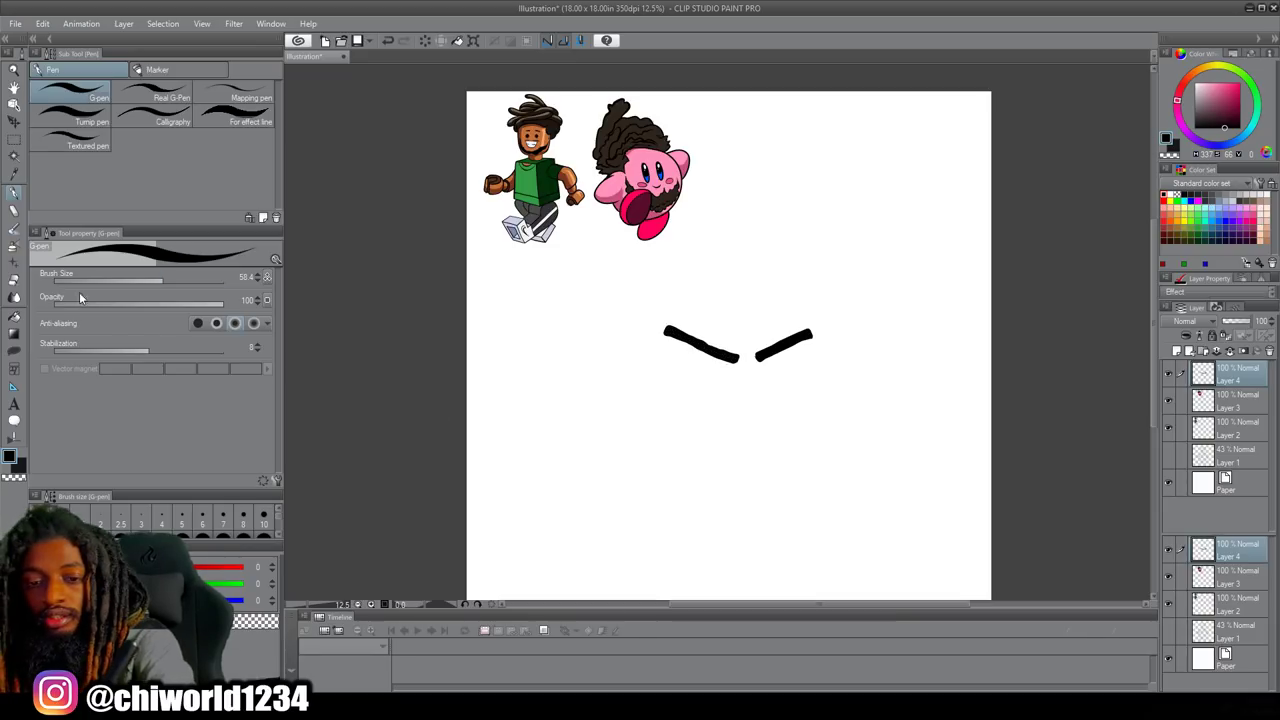
scroll(608, 291, up, 3)
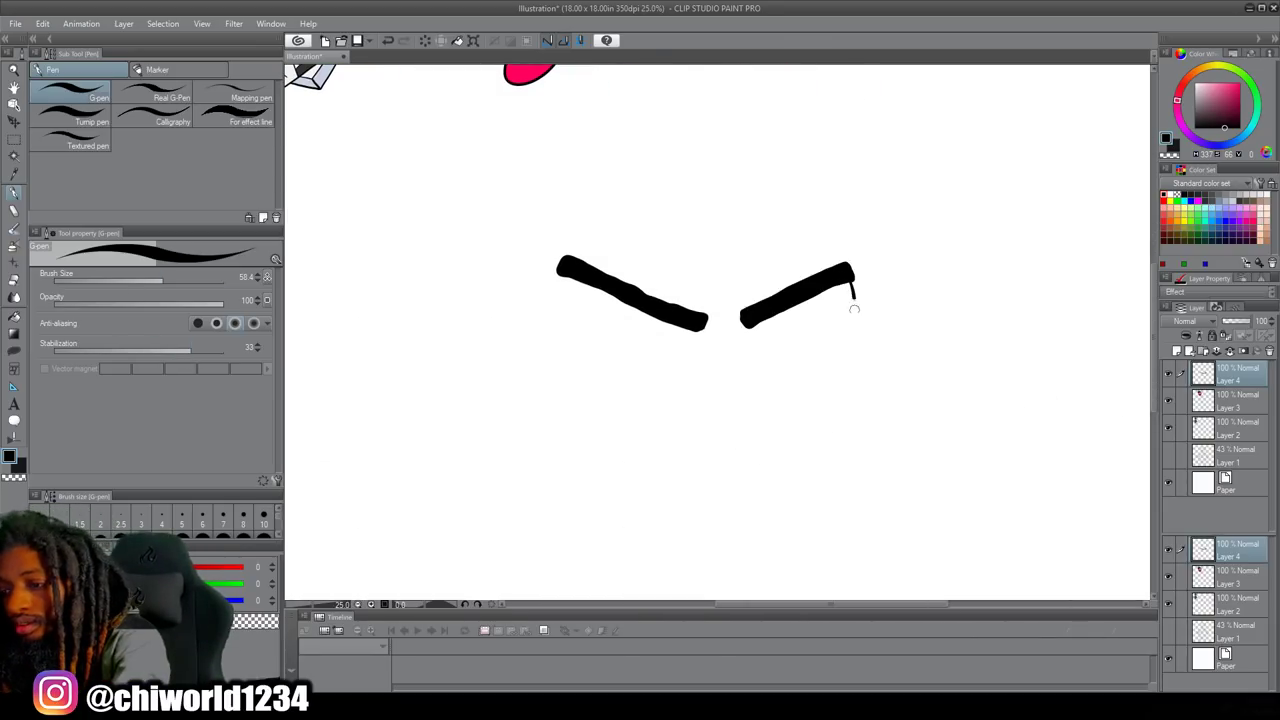
drag(650, 373, 566, 280)
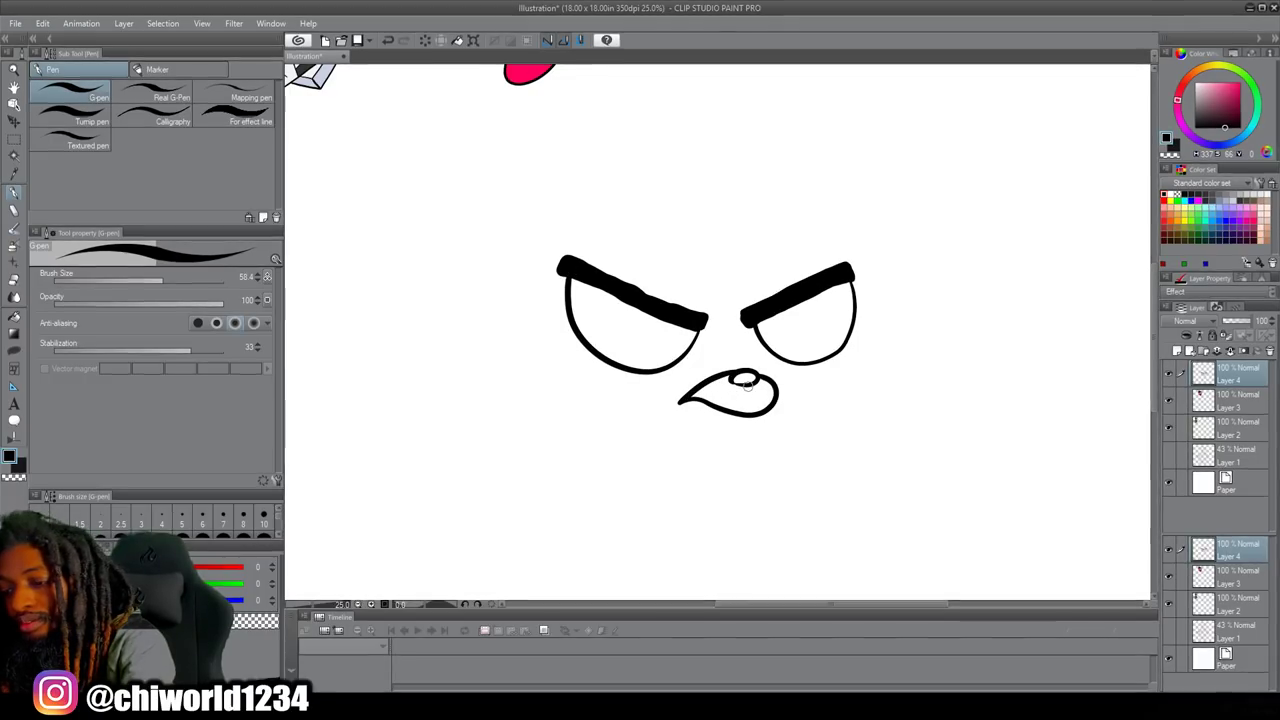
drag(747, 386, 728, 410)
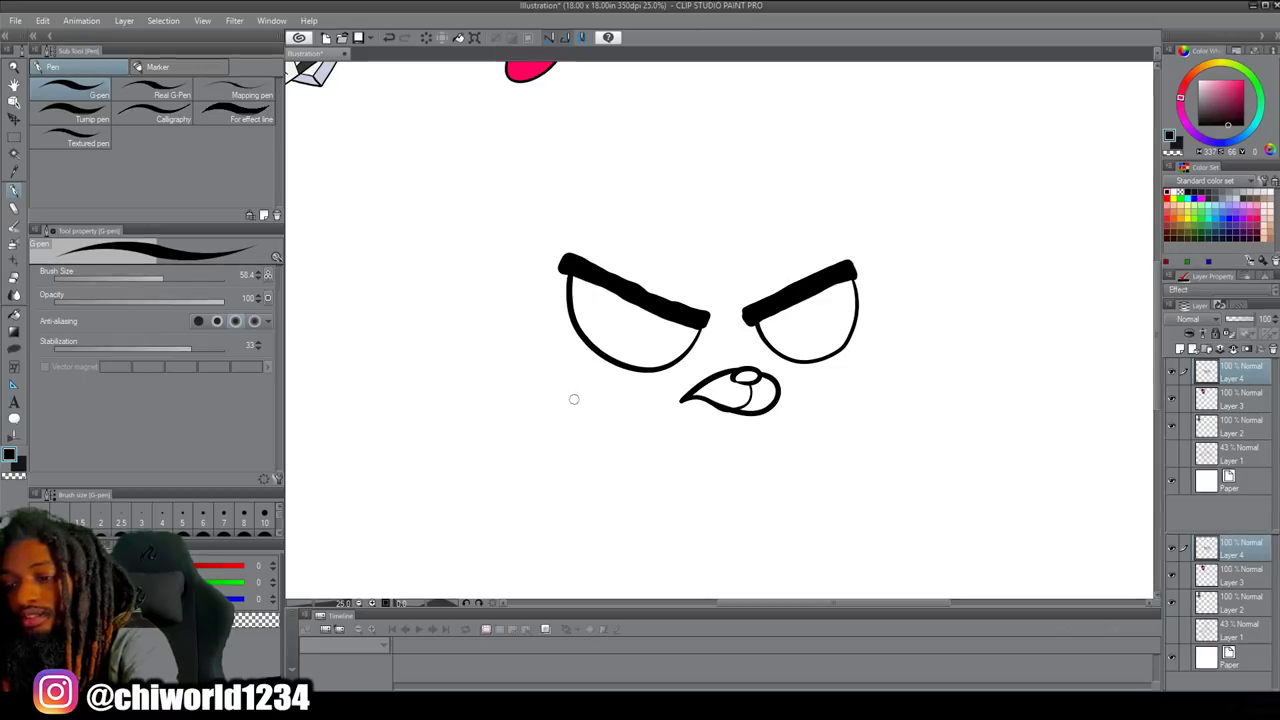
drag(777, 307, 801, 306)
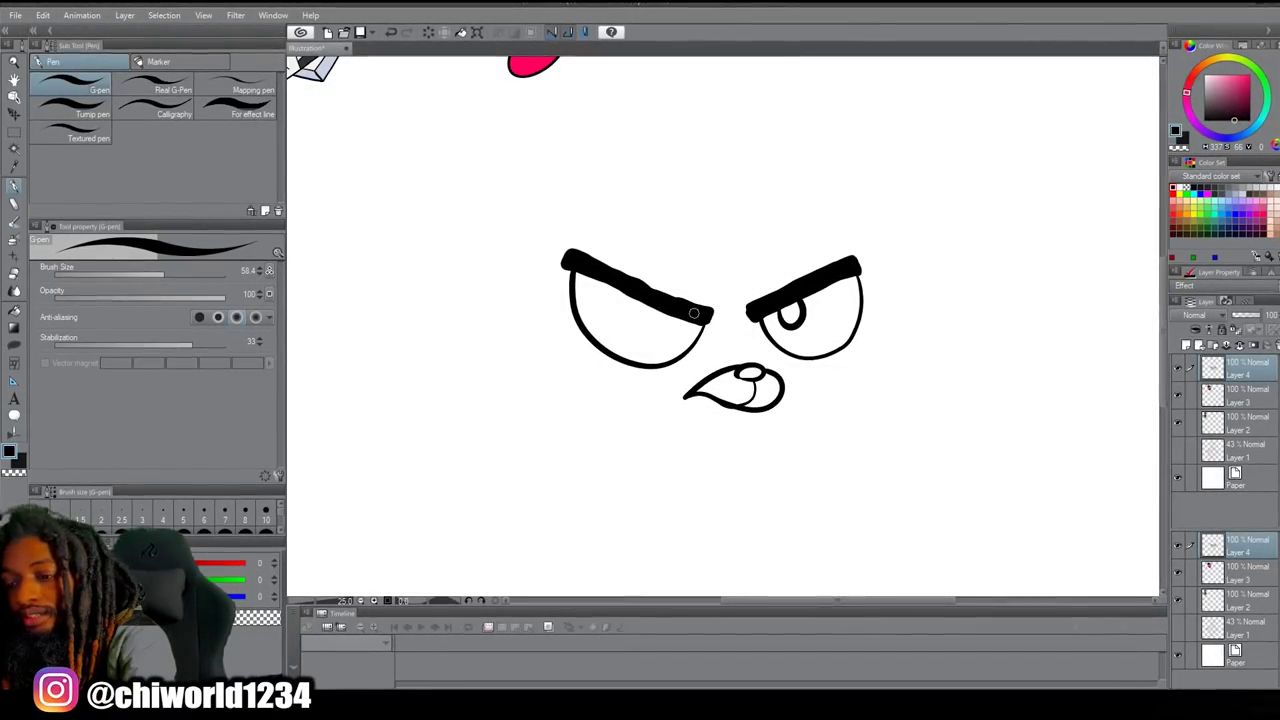
drag(682, 310, 672, 318)
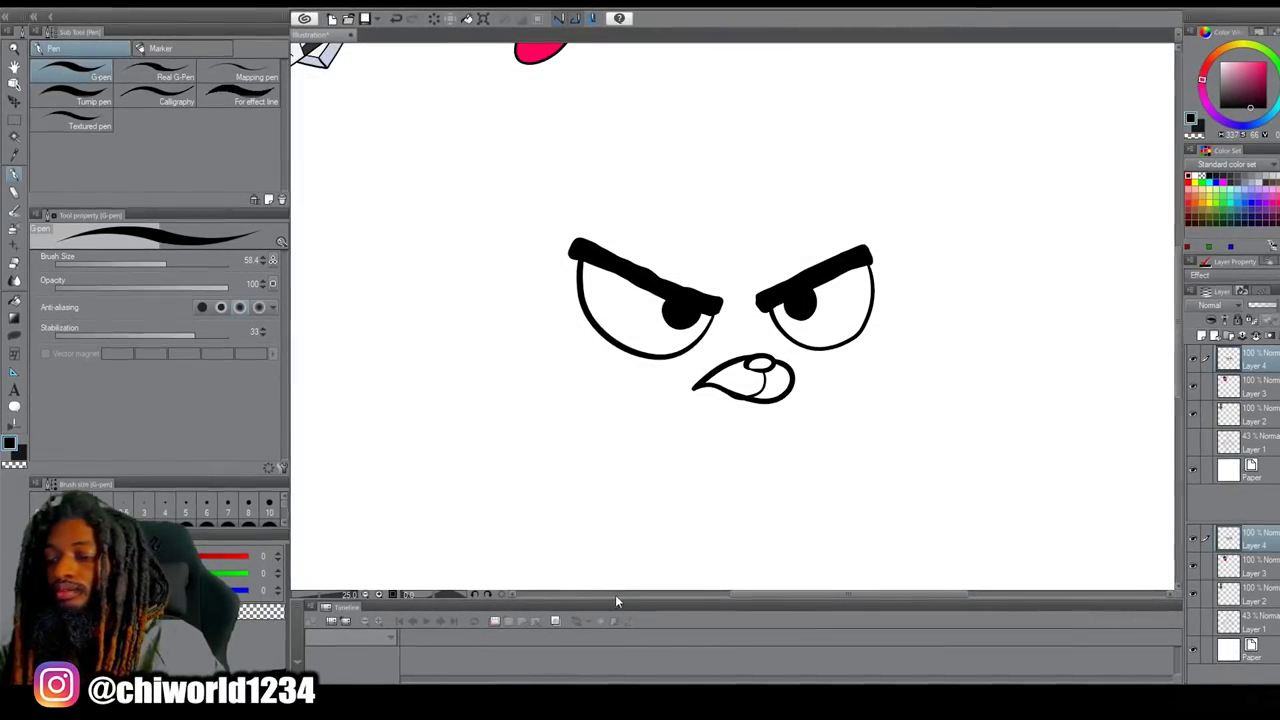
Ink Gumball's large rounded head outline around the face, with a bulging cheek on the right and a rounded lobe behind the left side.
scroll(680, 585, down, 2)
drag(830, 504, 832, 436)
scroll(831, 435, up, 3)
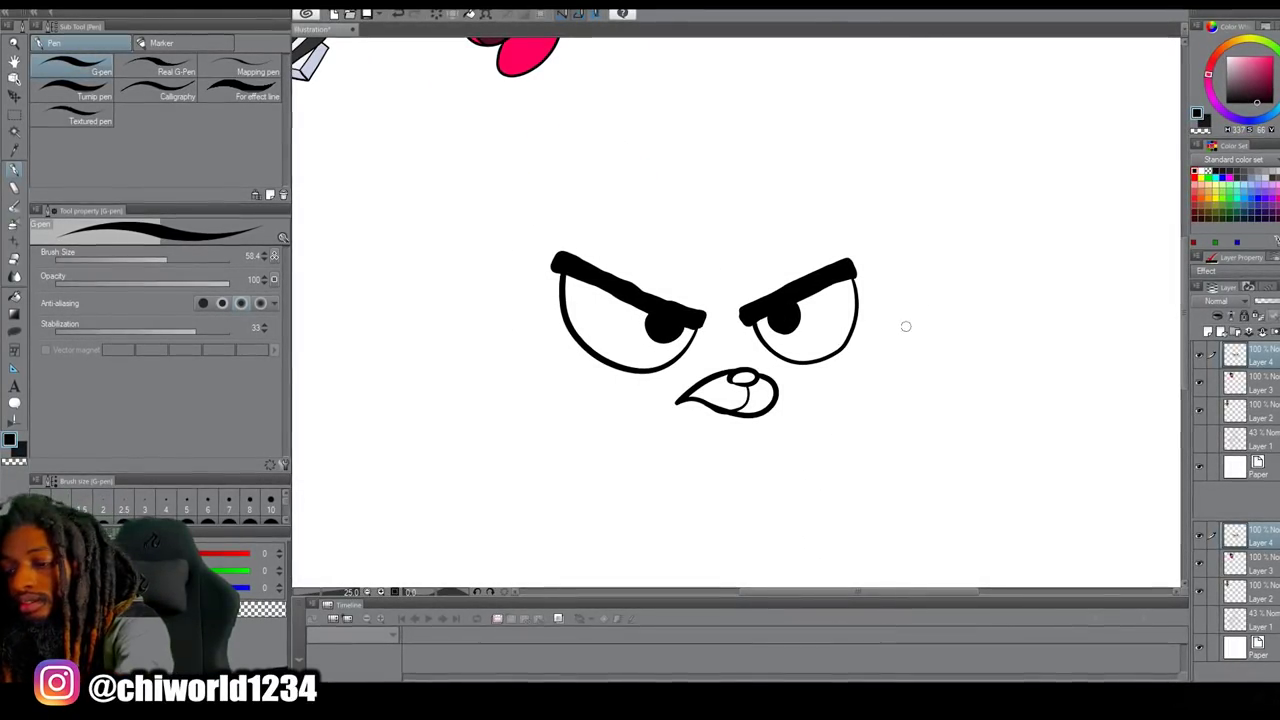
drag(899, 314, 888, 212)
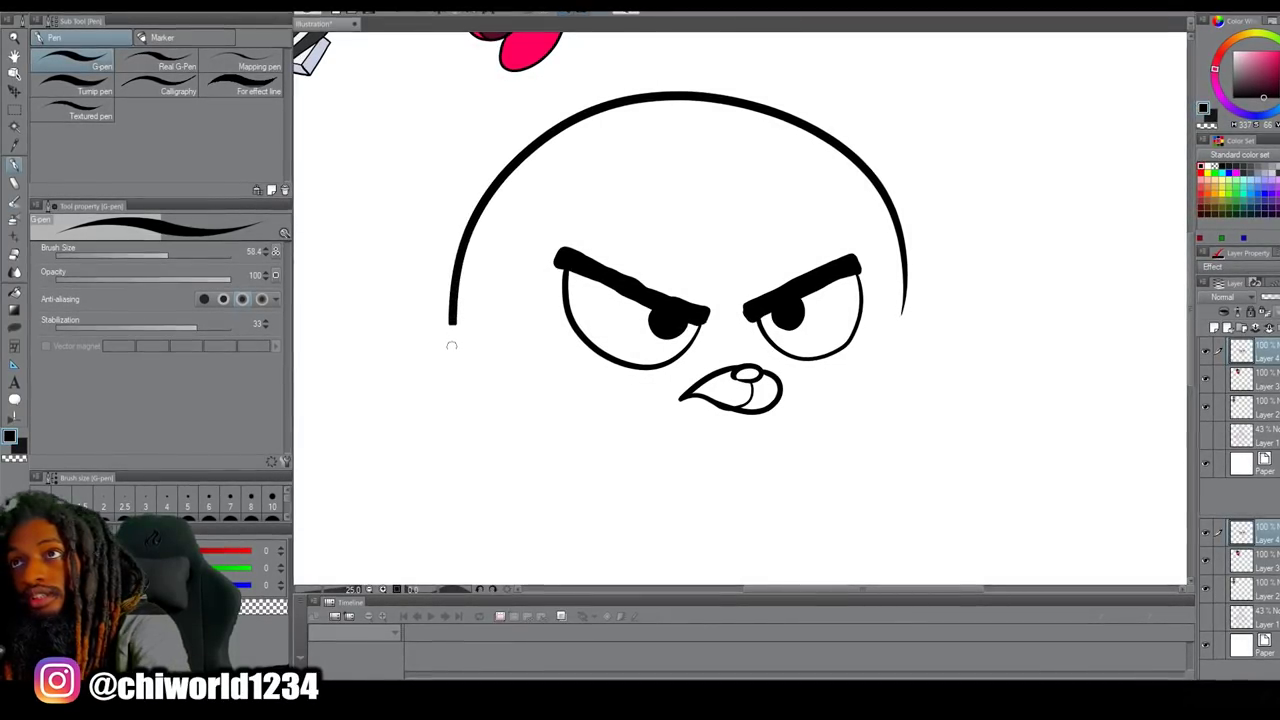
mouse_move(490, 433)
mouse_down()
mouse_move(589, 518)
mouse_move(658, 546)
mouse_move(844, 552)
mouse_move(943, 490)
mouse_move(989, 410)
mouse_move(987, 339)
mouse_move(935, 305)
mouse_up()
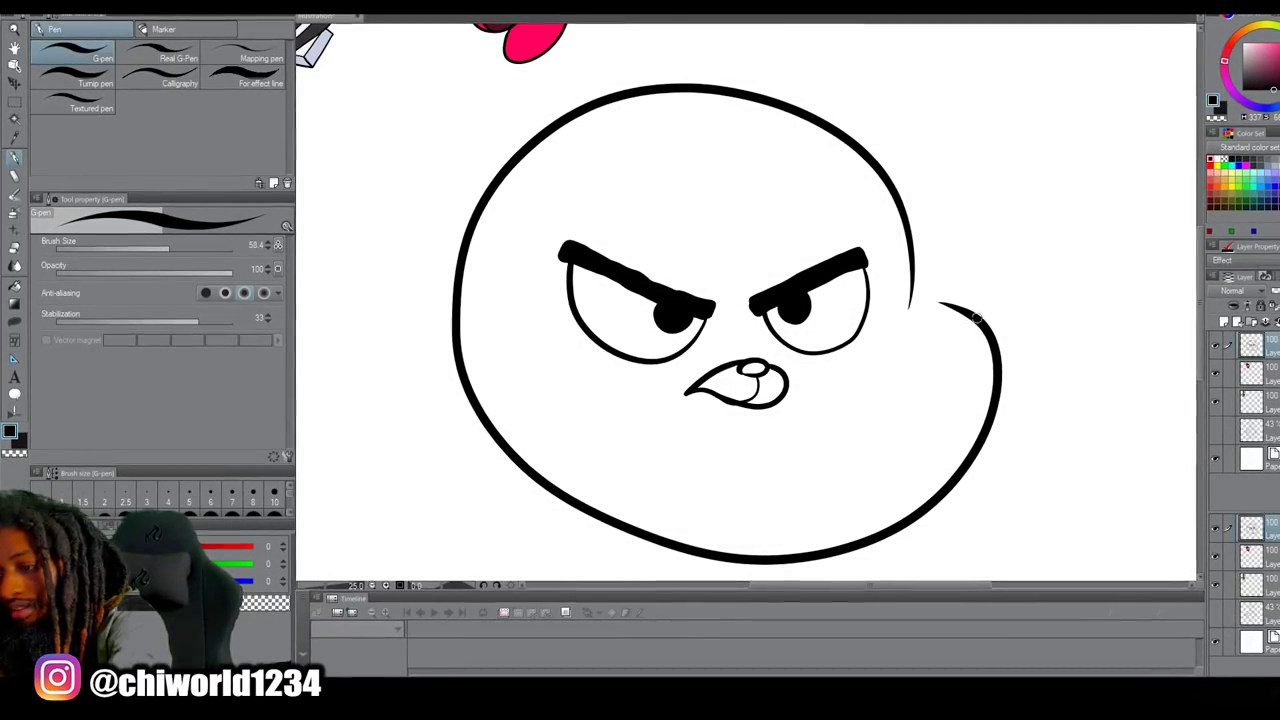
drag(941, 302, 907, 305)
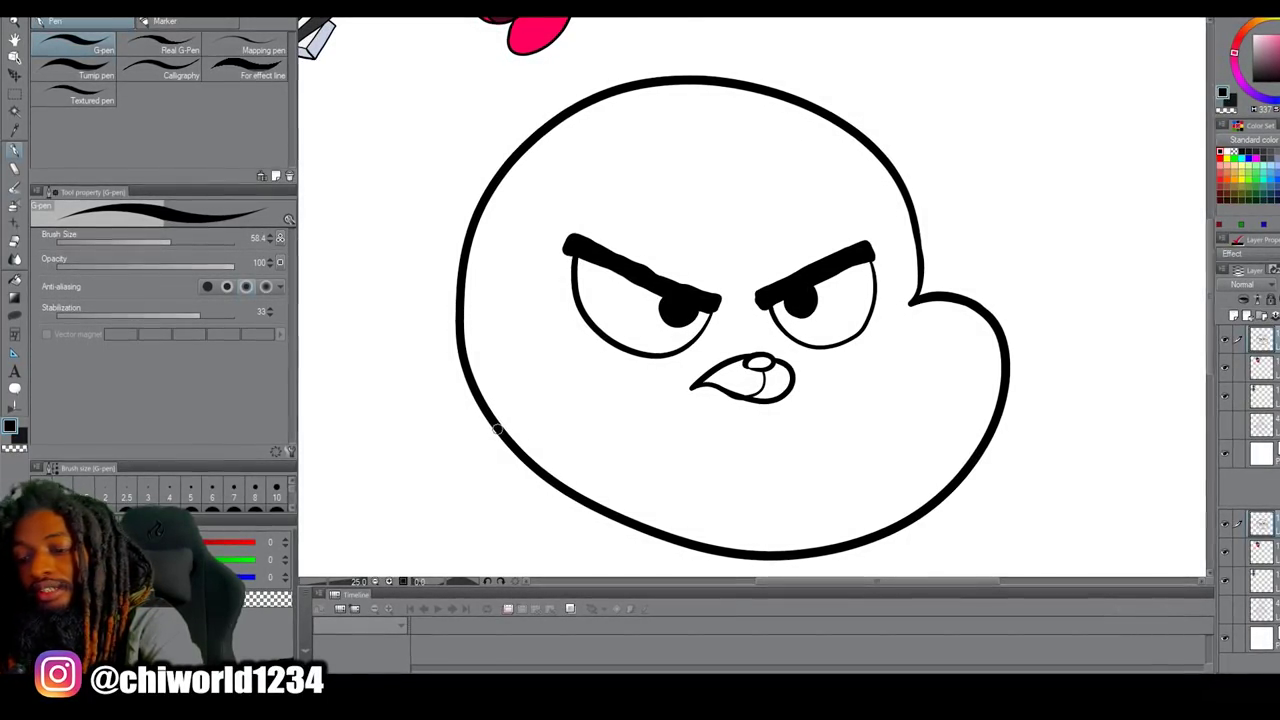
mouse_move(495, 432)
mouse_down()
mouse_move(394, 358)
mouse_move(430, 212)
mouse_move(484, 190)
mouse_up()
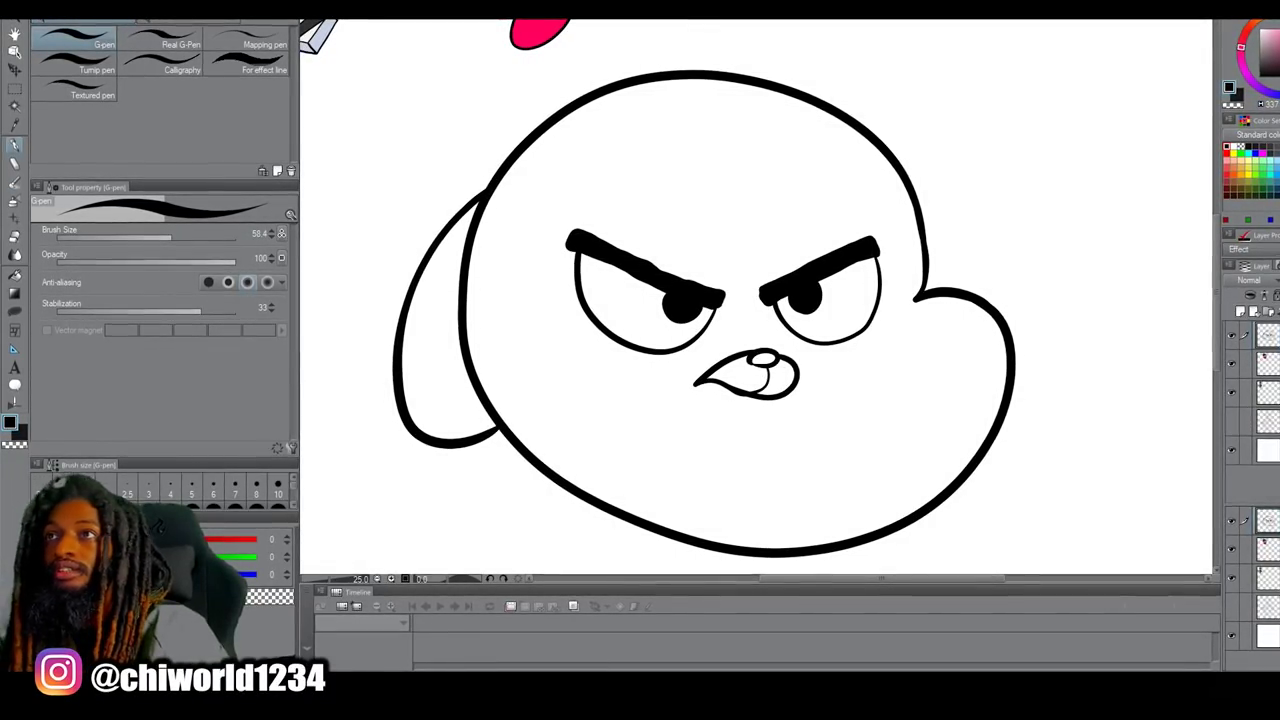
drag(948, 434, 987, 458)
mouse_move(554, 490)
mouse_down()
mouse_move(600, 442)
mouse_move(570, 419)
mouse_up()
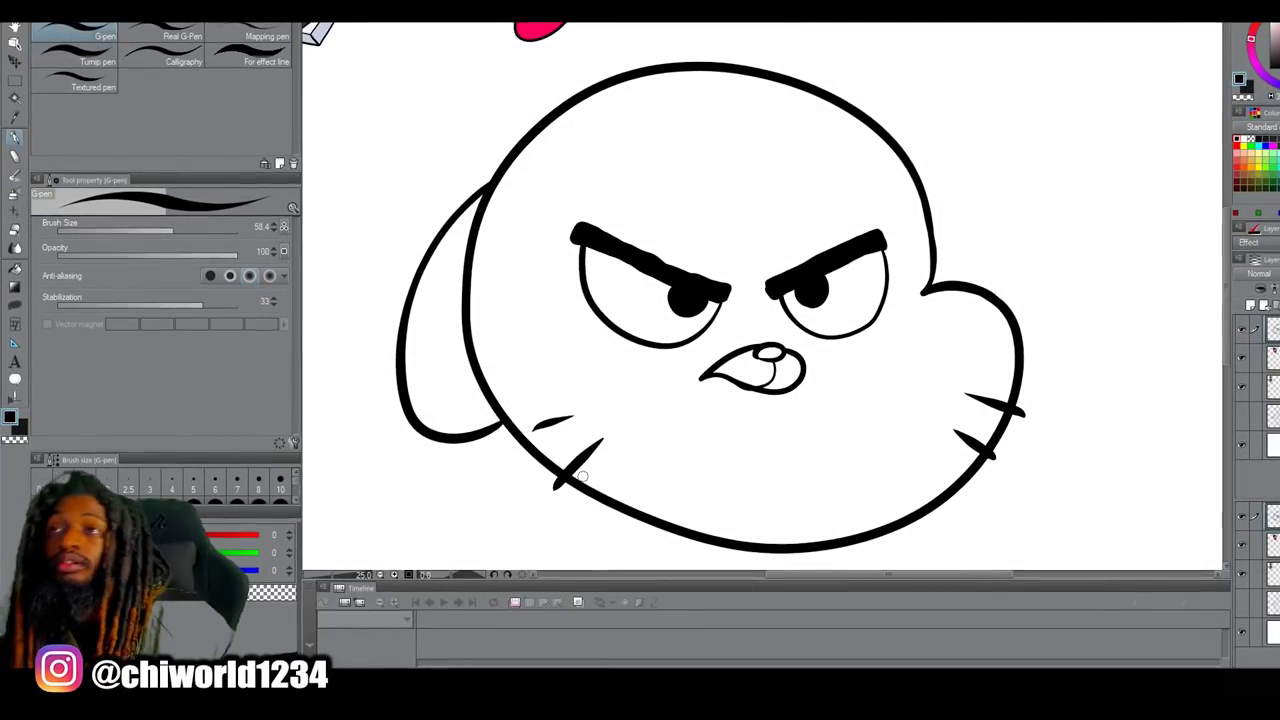
key(ctrl+z)
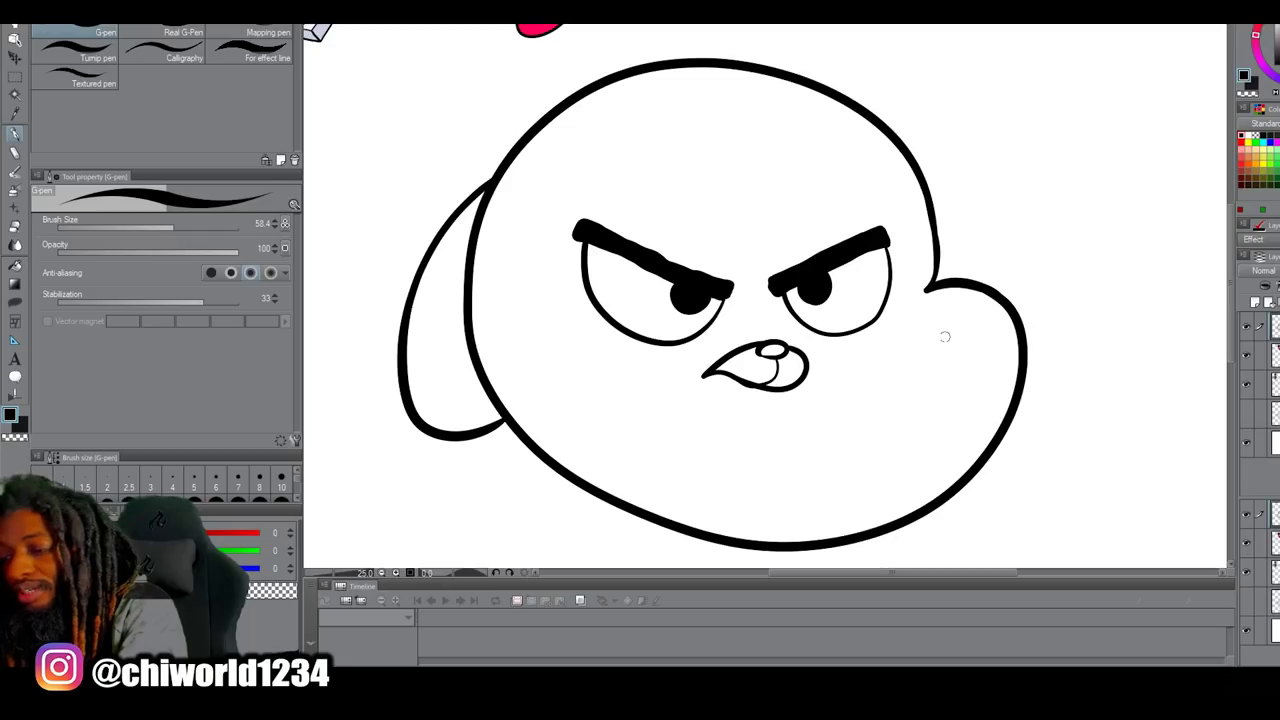
Ink a wavy beard outline across the lower face from cheek to cheek and fill it with small curl strokes.
mouse_move(866, 447)
mouse_down()
mouse_move(832, 459)
mouse_move(760, 470)
mouse_move(680, 410)
mouse_up()
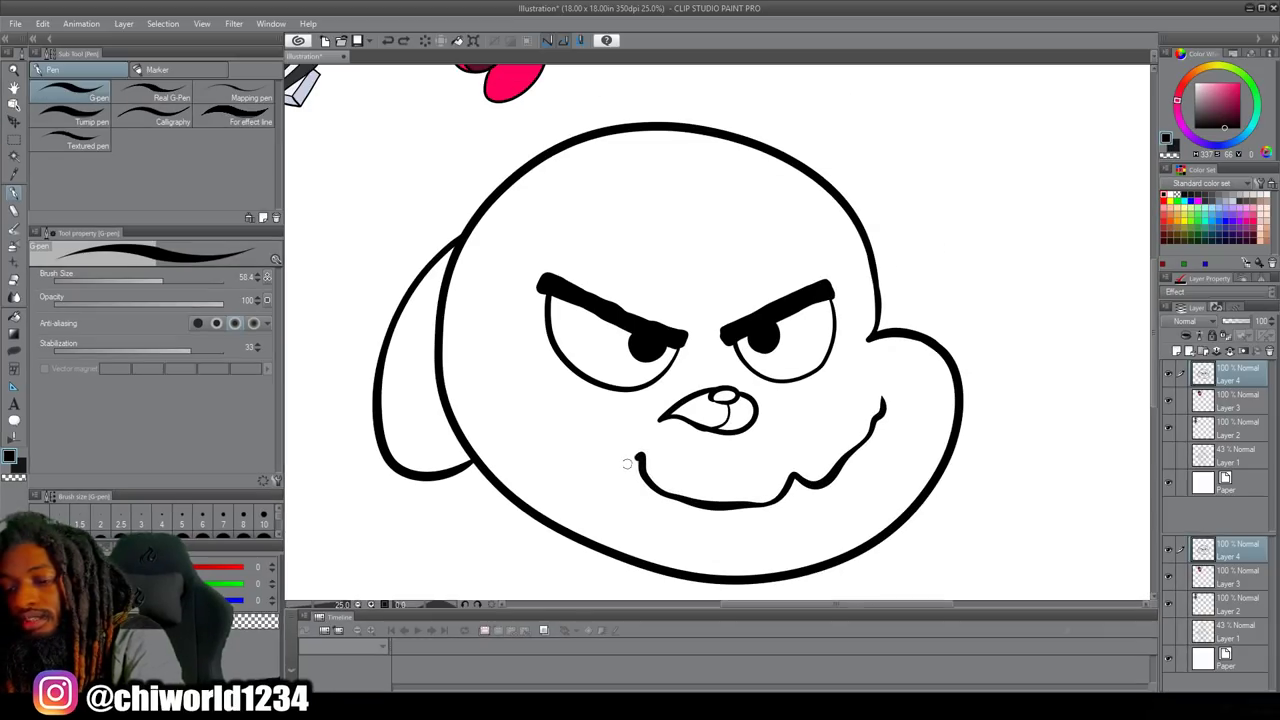
mouse_move(628, 463)
mouse_down()
mouse_move(594, 455)
mouse_move(590, 432)
mouse_move(506, 422)
mouse_move(494, 472)
mouse_move(662, 526)
mouse_move(815, 535)
mouse_move(937, 437)
mouse_move(895, 375)
mouse_move(882, 420)
mouse_up()
drag(745, 564, 732, 551)
drag(826, 547, 819, 540)
drag(672, 551, 661, 543)
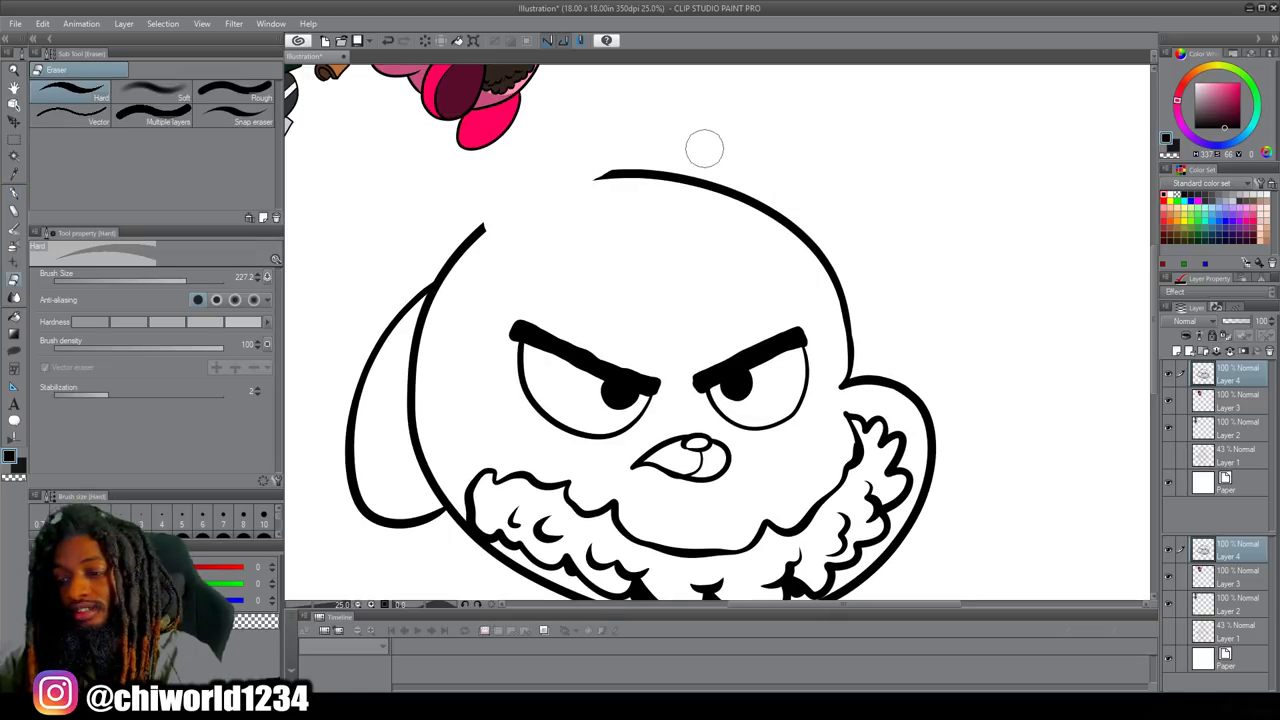
Erase the upper part of Gumball's head outline and ink a jagged hairline across the gap.
drag(595, 165, 797, 209)
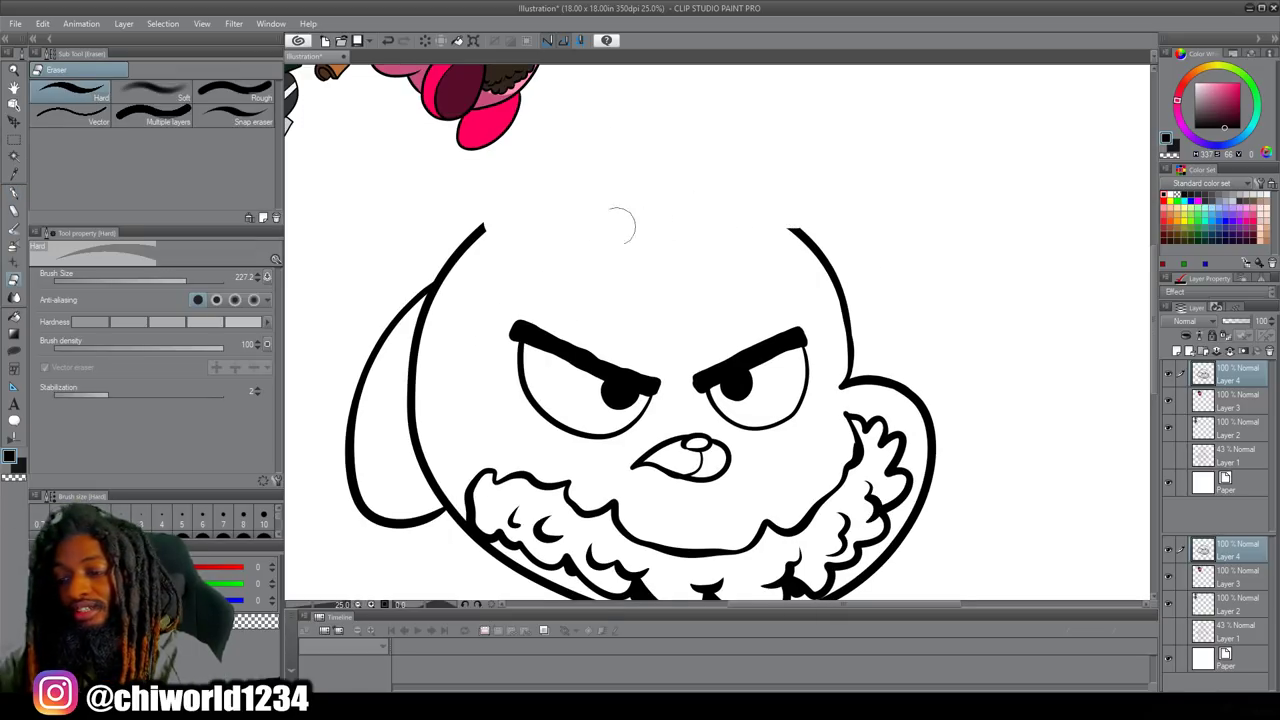
drag(503, 240, 480, 234)
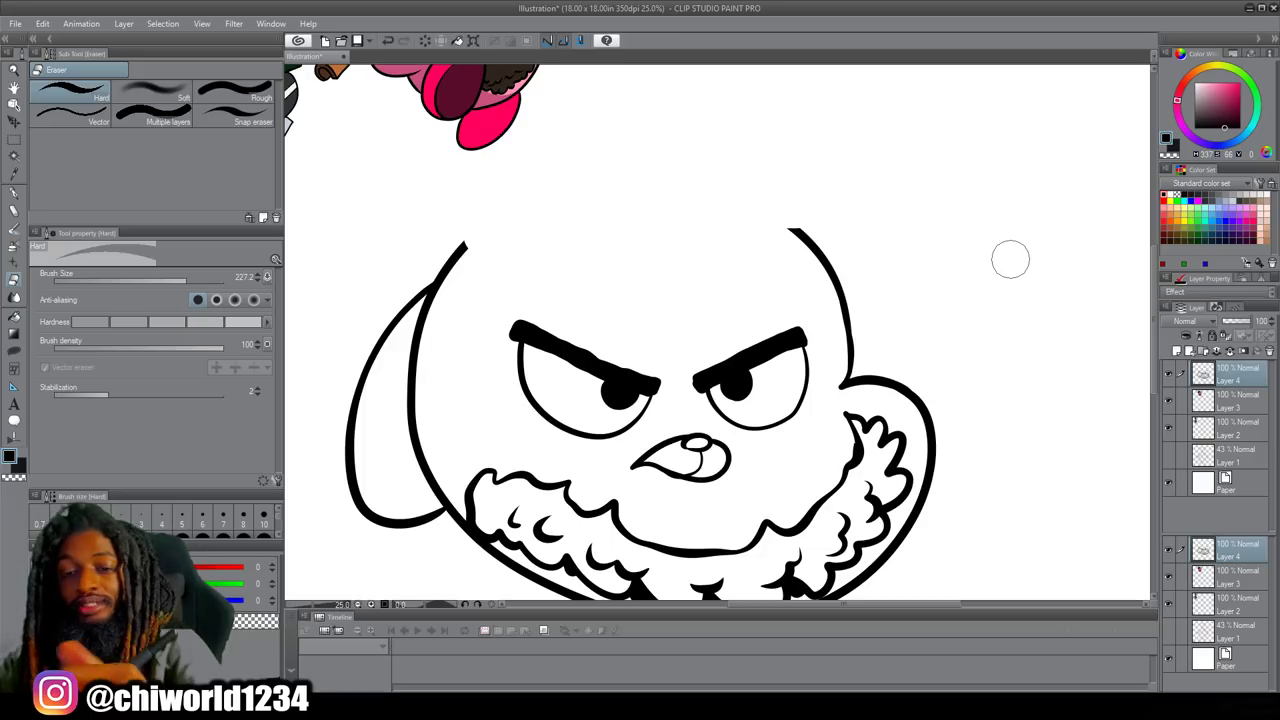
click(14, 193)
mouse_move(461, 247)
mouse_down()
mouse_move(470, 241)
mouse_move(483, 270)
mouse_move(550, 232)
mouse_move(574, 200)
mouse_move(686, 199)
mouse_move(804, 234)
mouse_up()
Ink swept-up dreadlocks rising from both ends of Gumball's hairline, with strand lines inside the hair.
scroll(707, 364, up, 2)
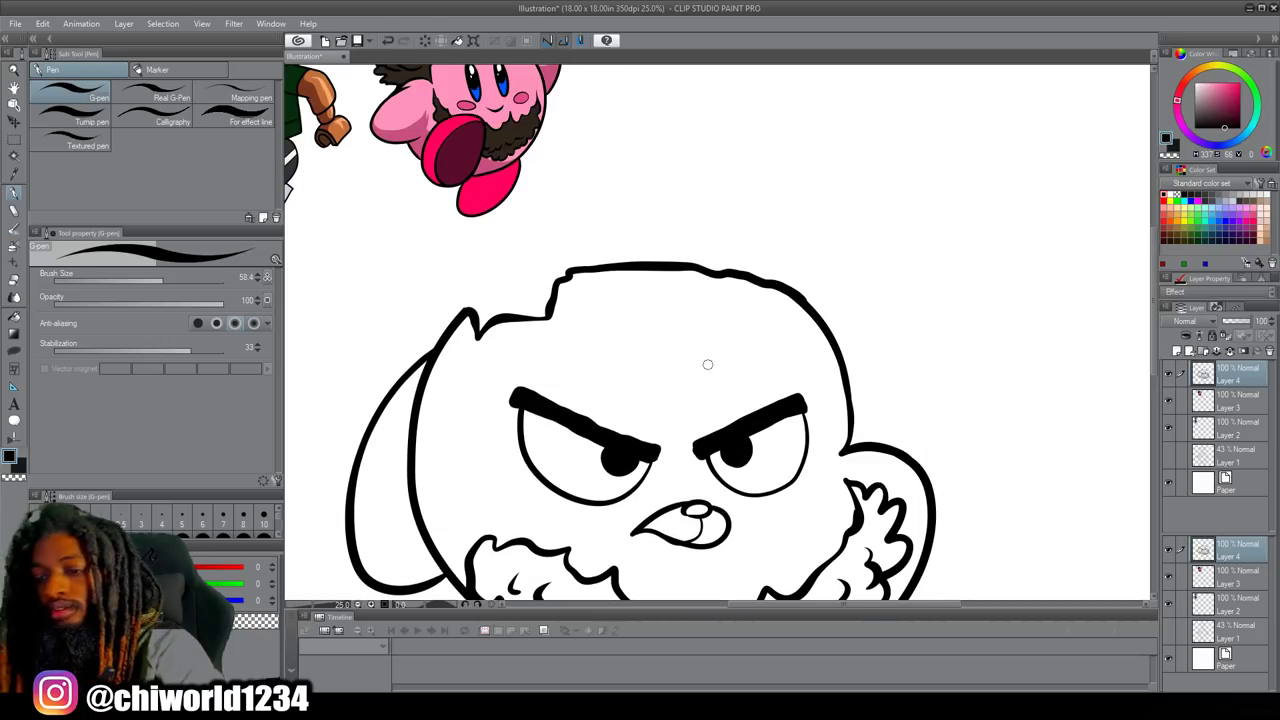
scroll(707, 364, up, 2)
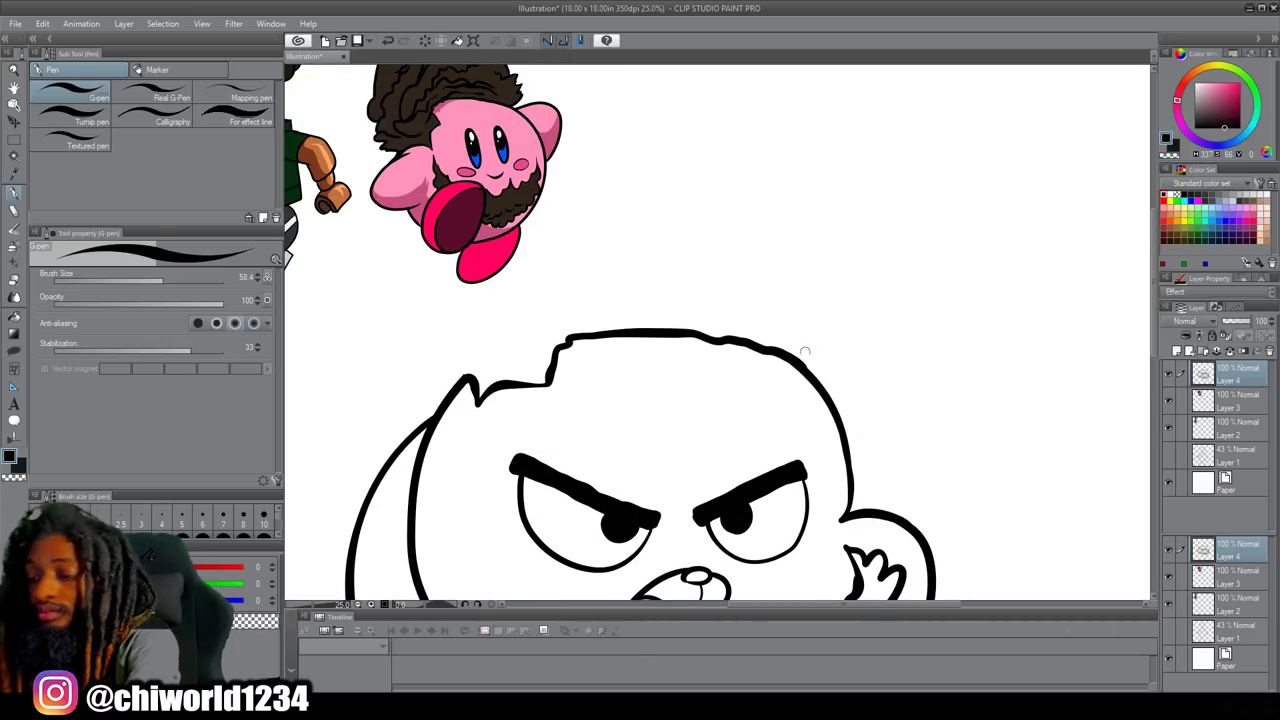
mouse_move(803, 365)
mouse_down()
mouse_move(840, 331)
mouse_move(803, 268)
mouse_up()
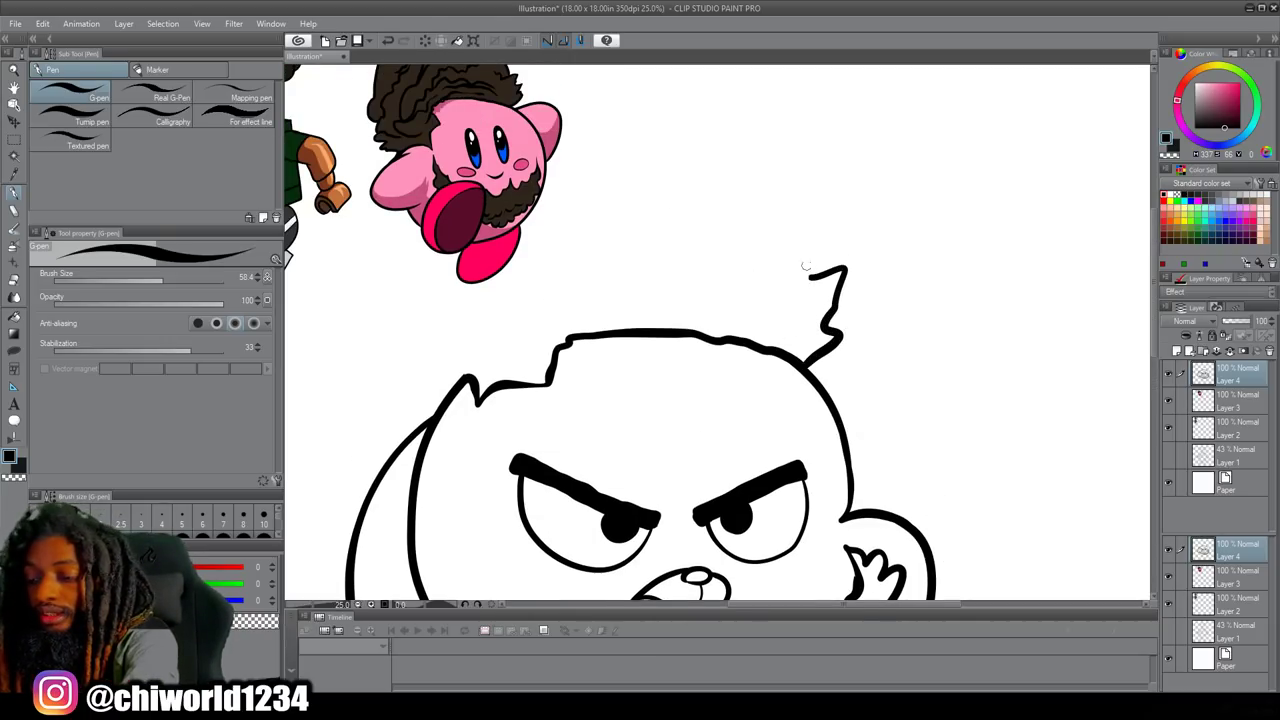
mouse_move(468, 382)
mouse_down()
mouse_move(435, 358)
mouse_move(469, 345)
mouse_move(452, 312)
mouse_up()
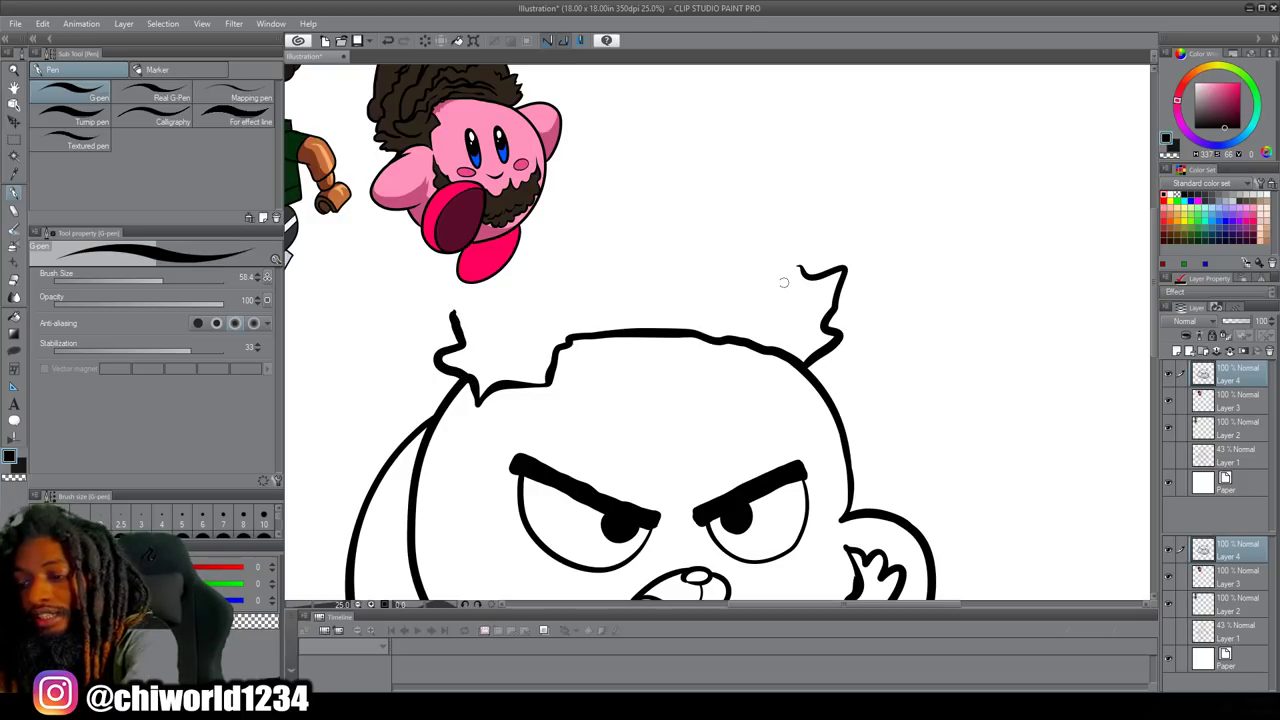
mouse_move(778, 278)
mouse_down()
mouse_move(752, 250)
mouse_move(711, 253)
mouse_move(692, 212)
mouse_move(588, 254)
mouse_move(526, 306)
mouse_up()
drag(526, 318, 541, 330)
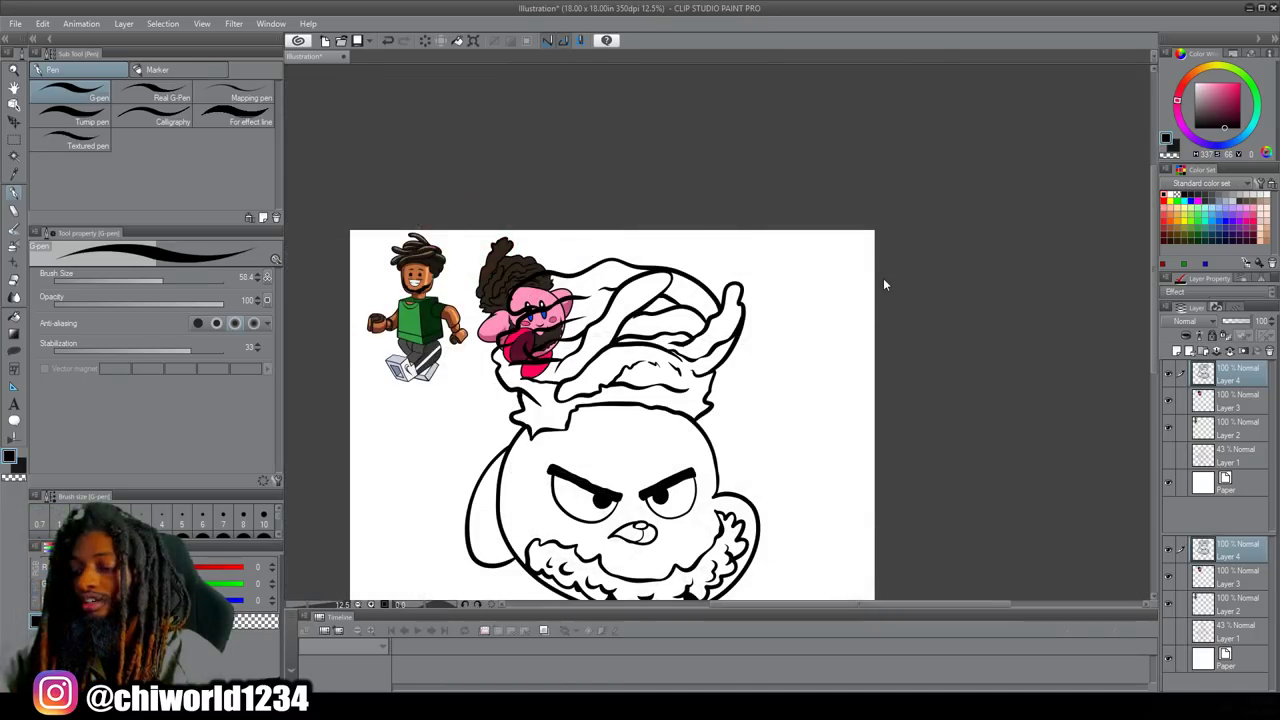
Ink thin broken sideburn strokes between the hairline and the beard on the left side of Gumball's face.
scroll(883, 278, left, 1)
scroll(883, 278, down, 1)
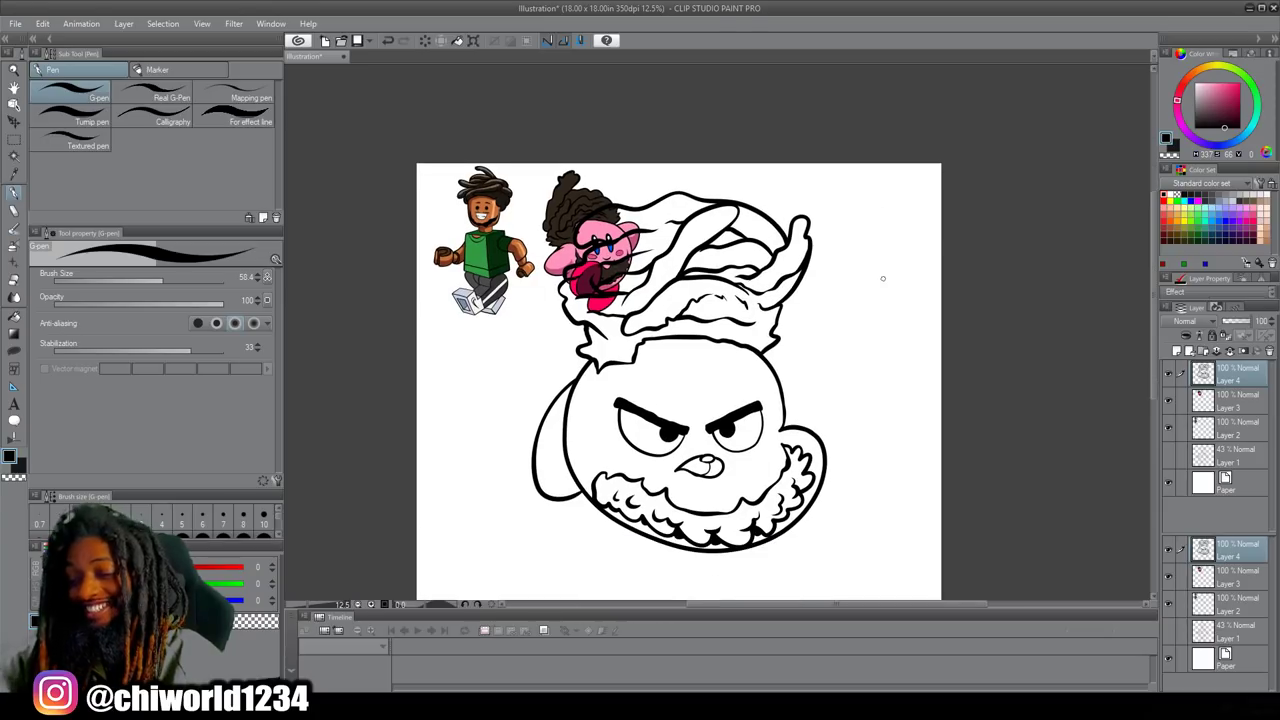
key(ctrl+plus)
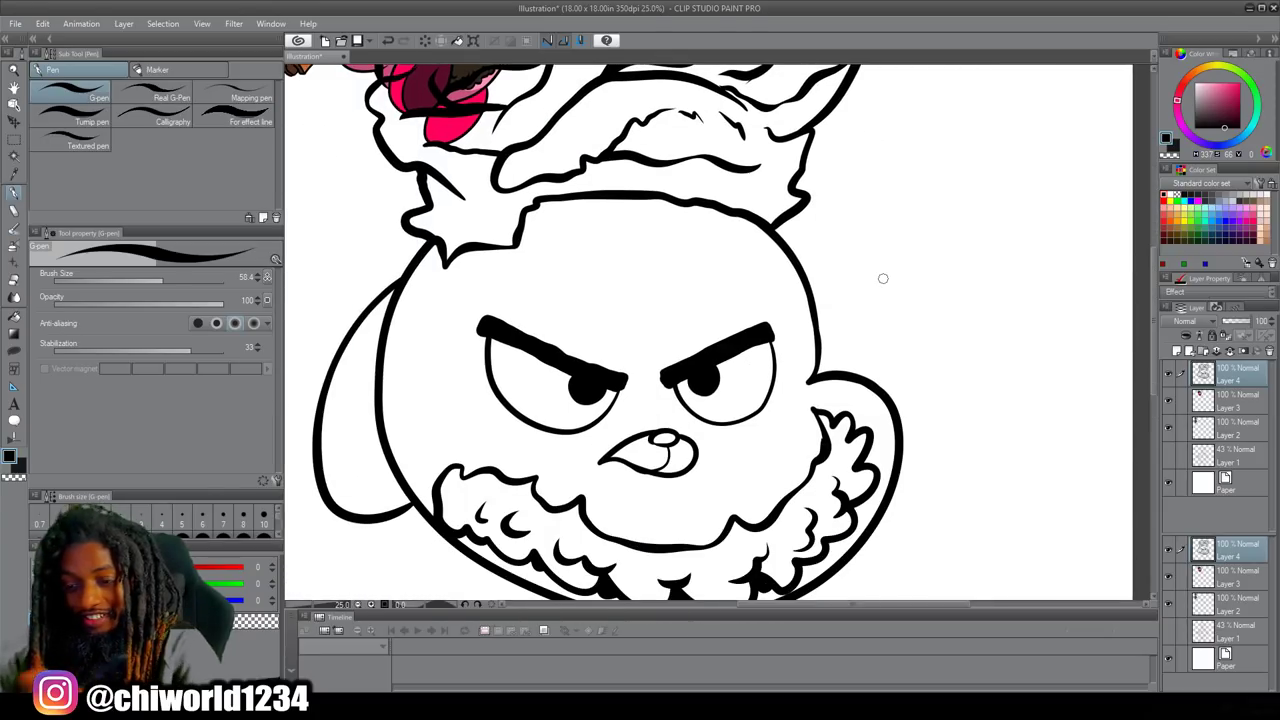
mouse_move(448, 466)
mouse_down()
mouse_move(451, 422)
mouse_move(452, 463)
mouse_up()
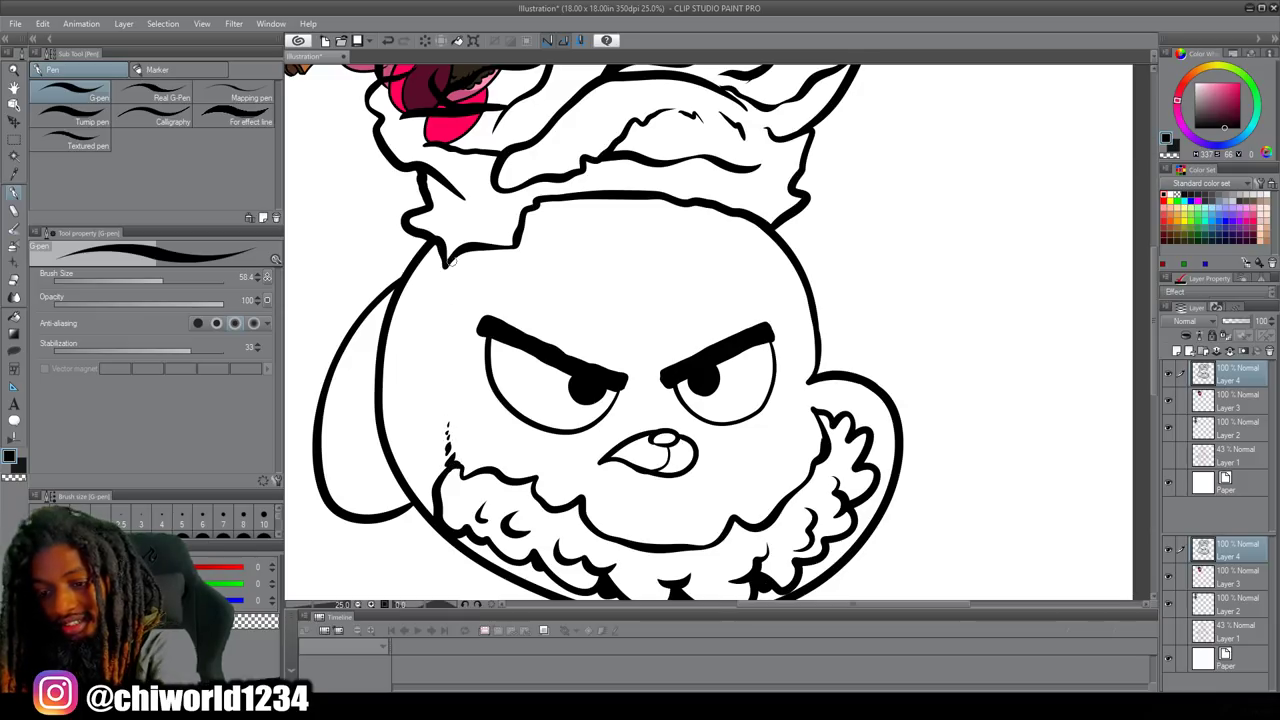
drag(445, 262, 443, 318)
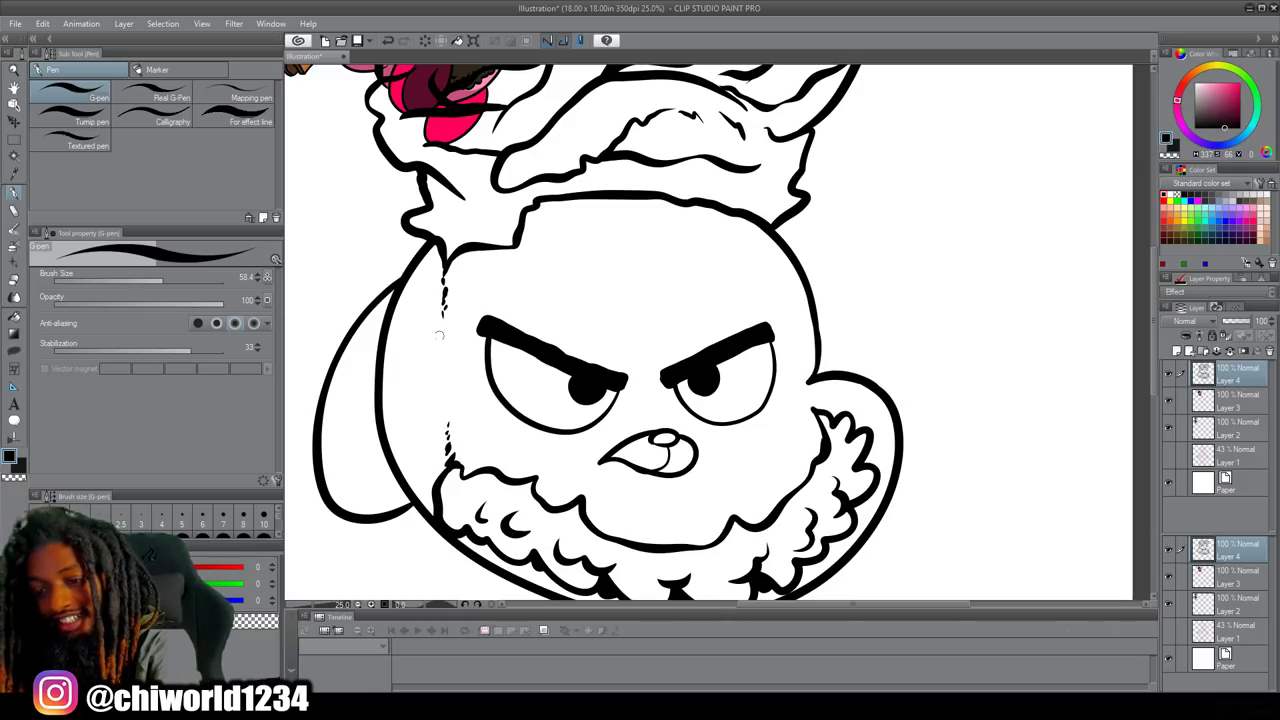
scroll(908, 394, down, 2)
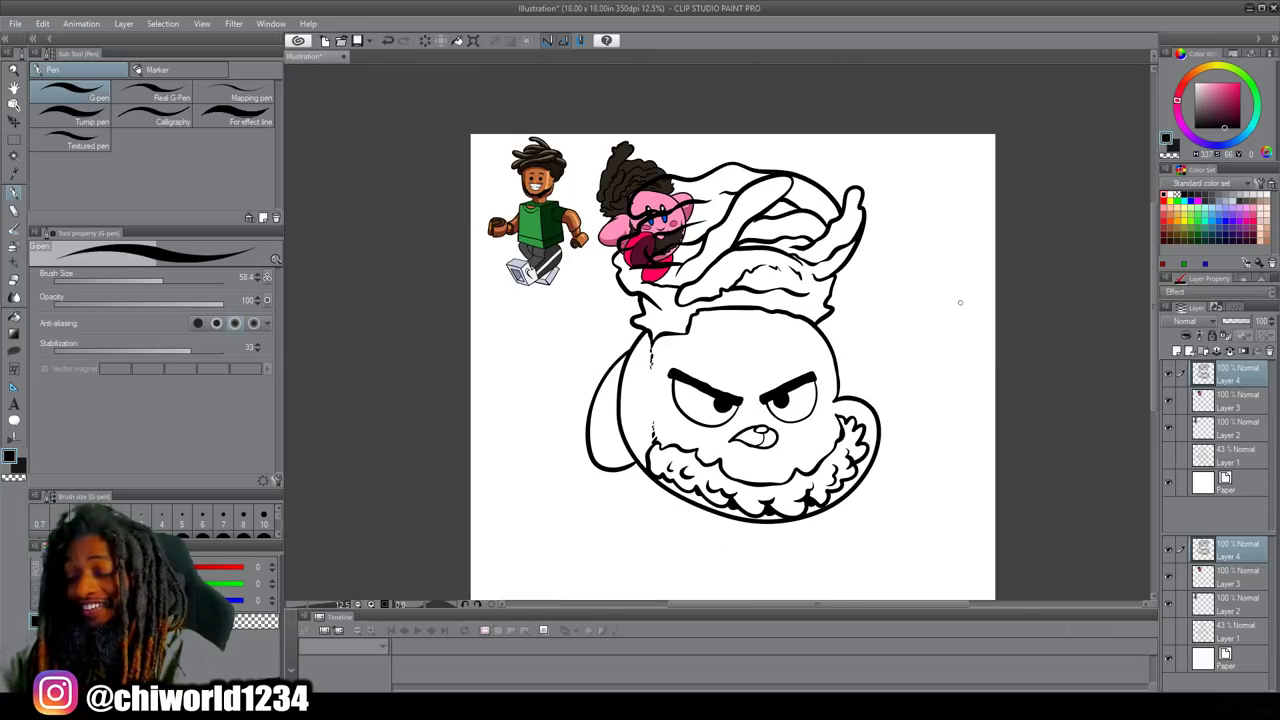
Lasso-fill darker blue shadow shapes beside the inner corners of both of Gumball's eyes.
click(1212, 219)
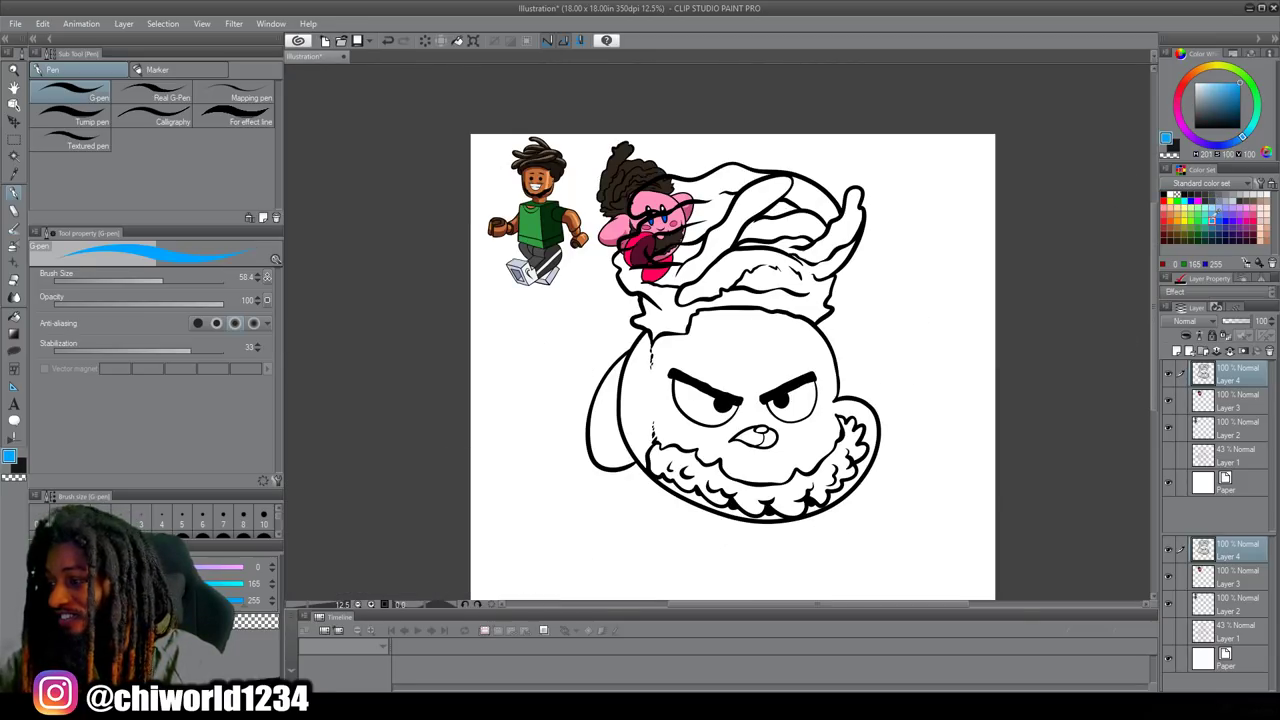
click(1205, 221)
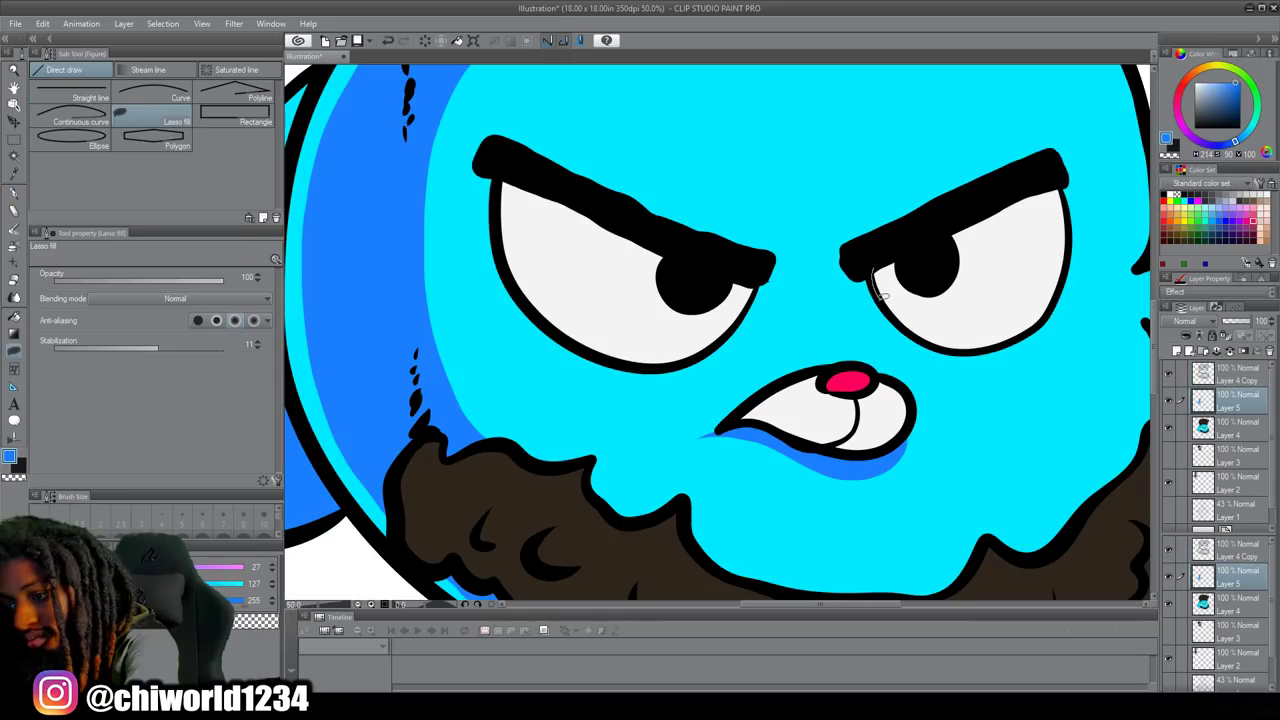
mouse_move(878, 300)
mouse_down()
mouse_move(850, 305)
mouse_move(836, 270)
mouse_move(866, 256)
mouse_up()
mouse_move(760, 270)
mouse_down()
mouse_move(752, 306)
mouse_move(778, 312)
mouse_up()
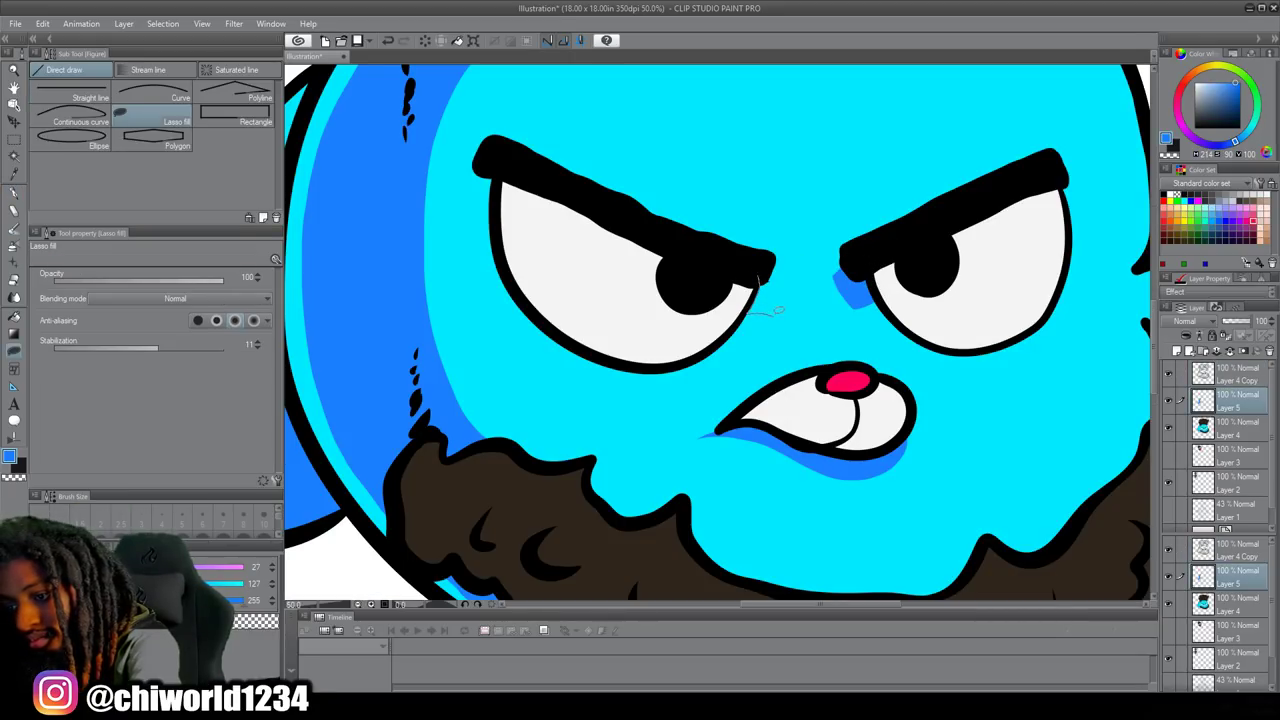
drag(767, 257, 765, 263)
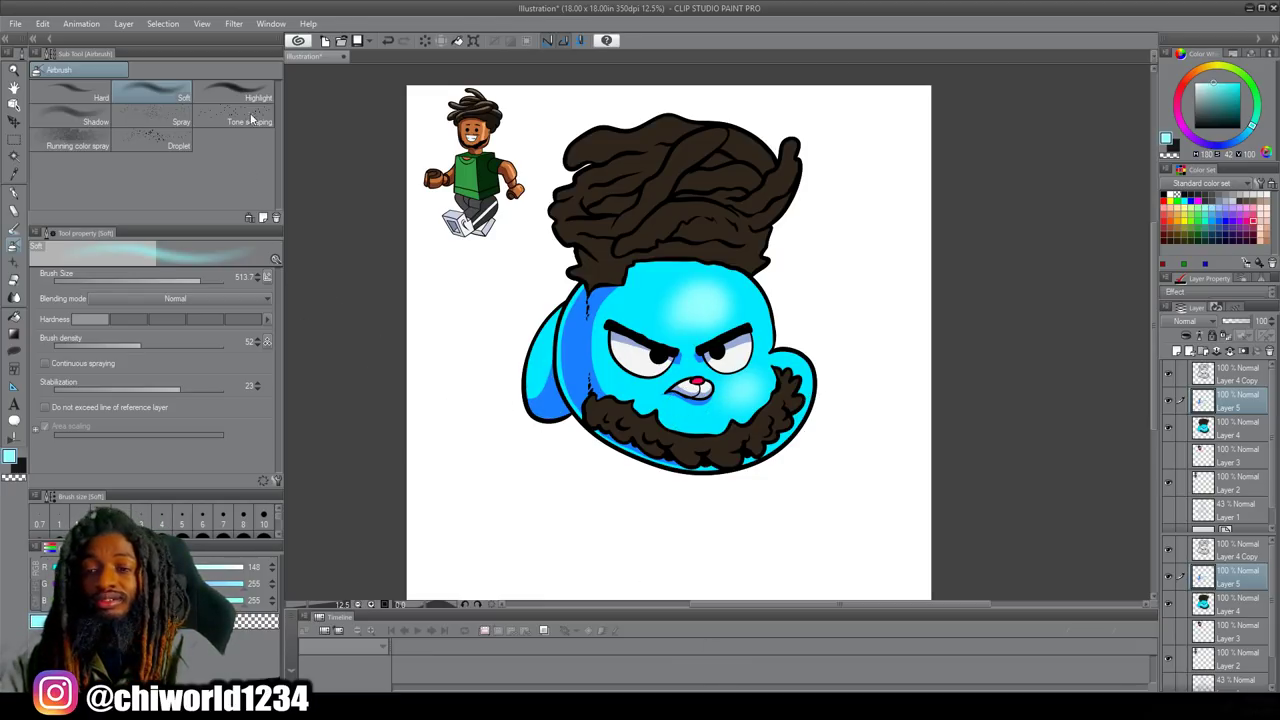
Scale the merged Gumball drawing down into the top row and show the hidden Kirby layer.
click(1238, 372)
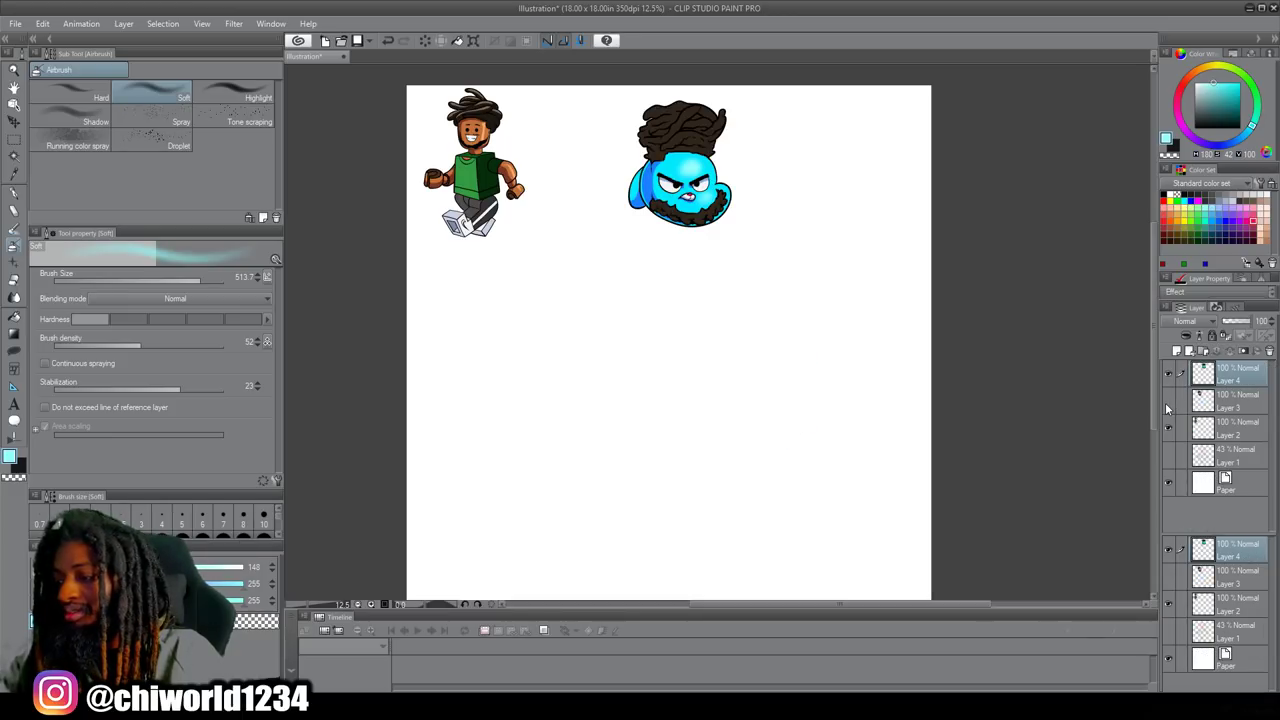
click(1167, 402)
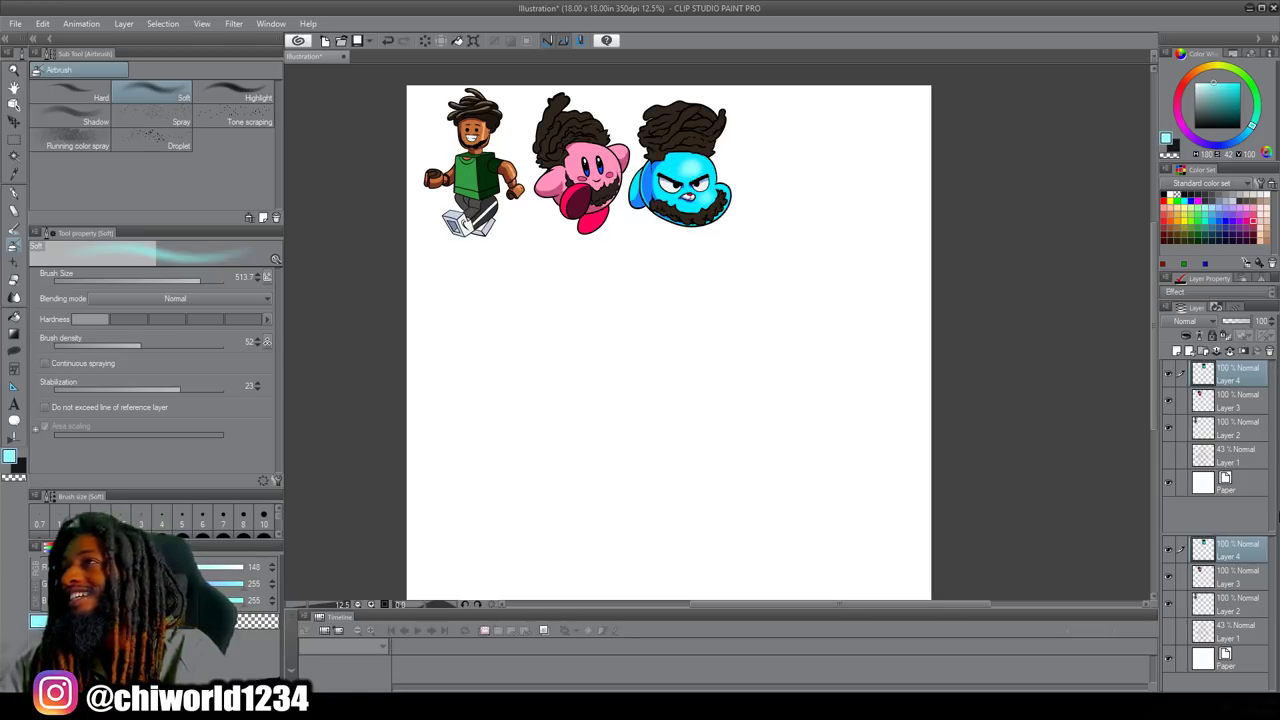
Switch to the browser, look through the Cartoon Network image results, enlarge the Johnny Bravo picture, and return to the canvas.
key(alt+Tab)
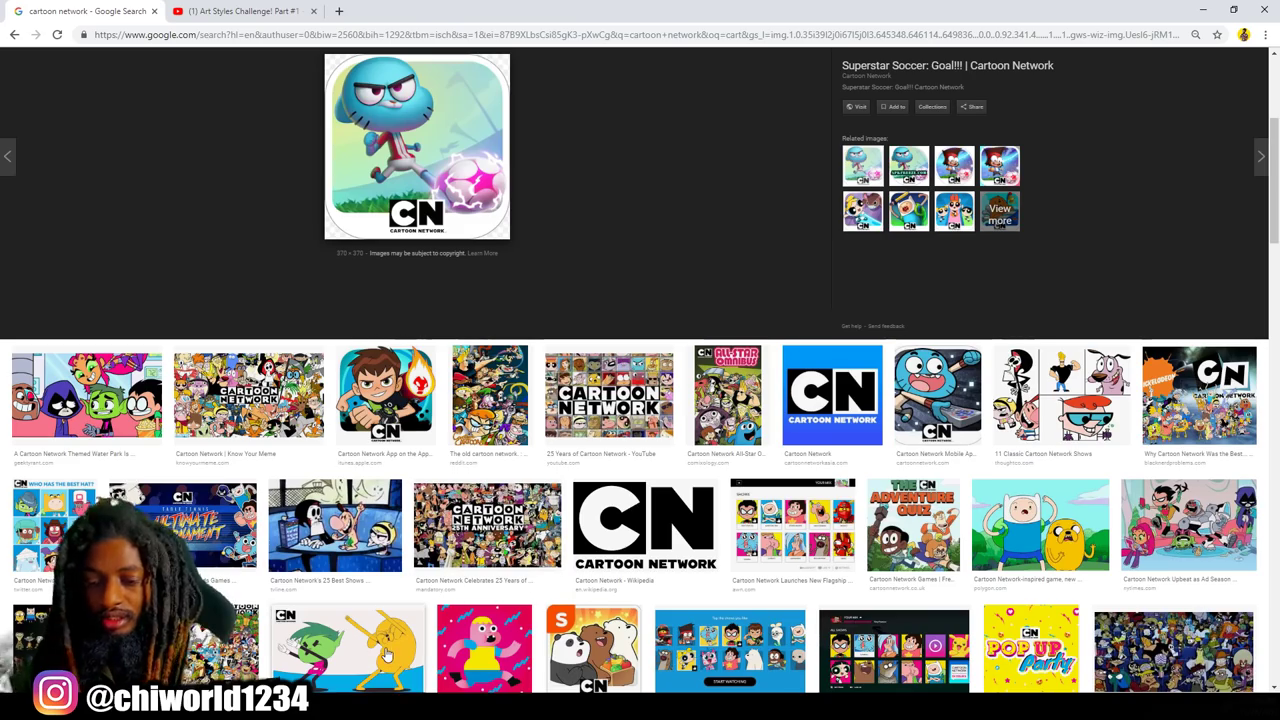
scroll(388, 655, down, 5)
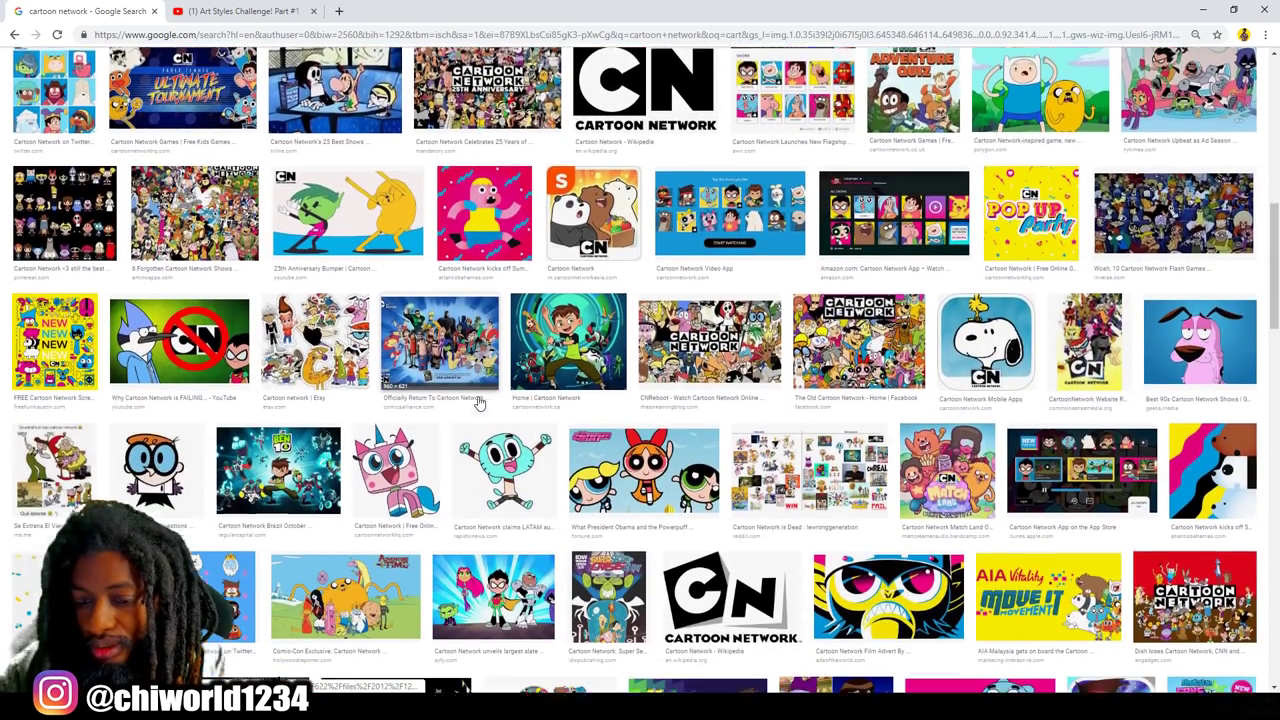
scroll(445, 400, down, 2)
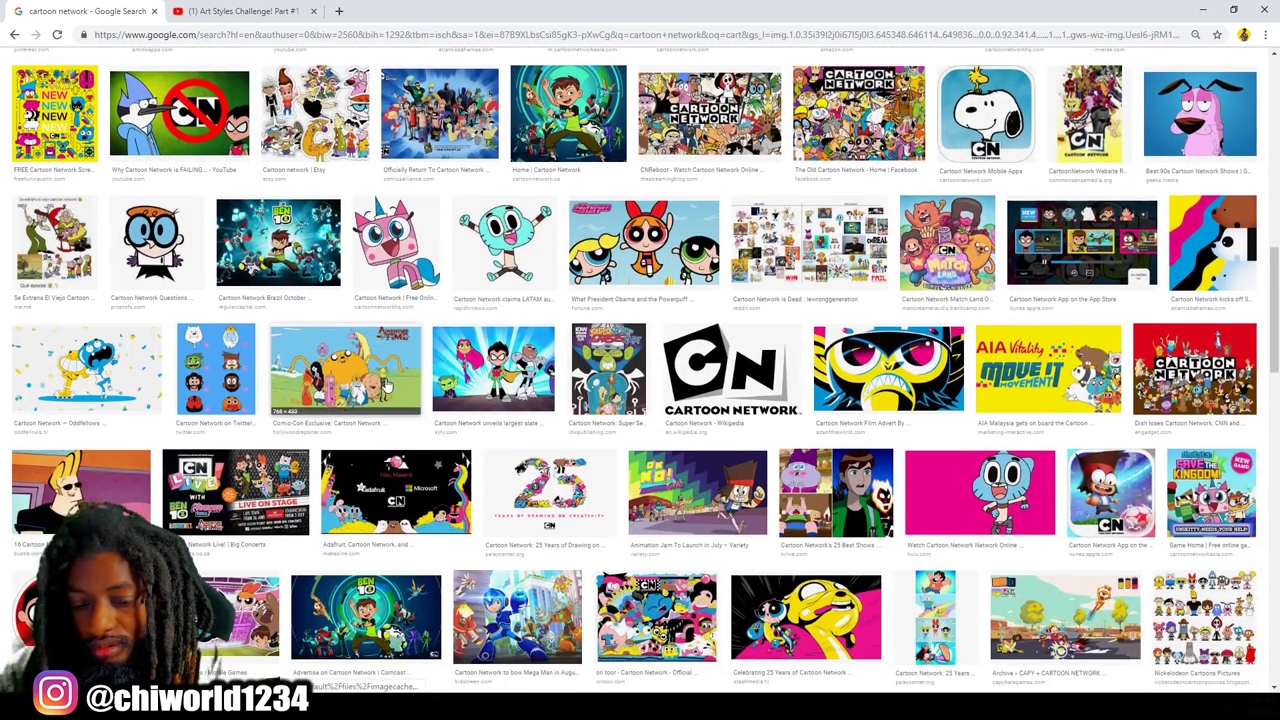
scroll(388, 384, down, 2)
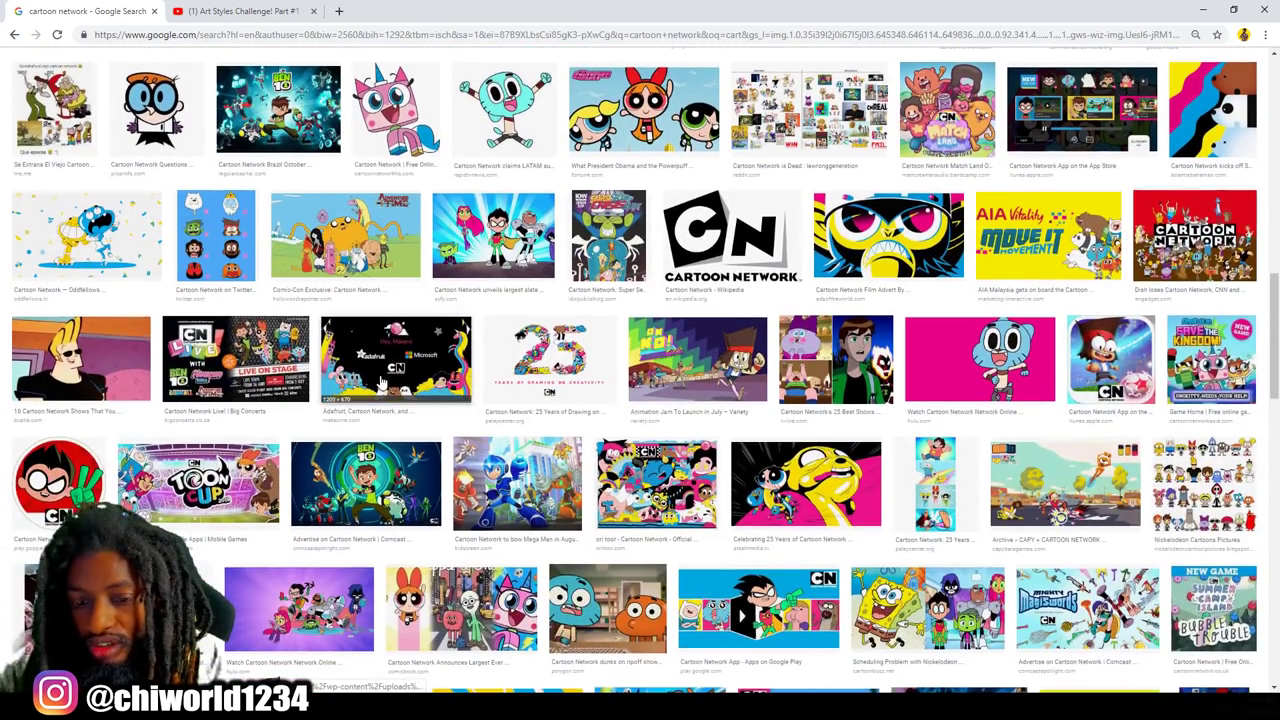
click(40, 333)
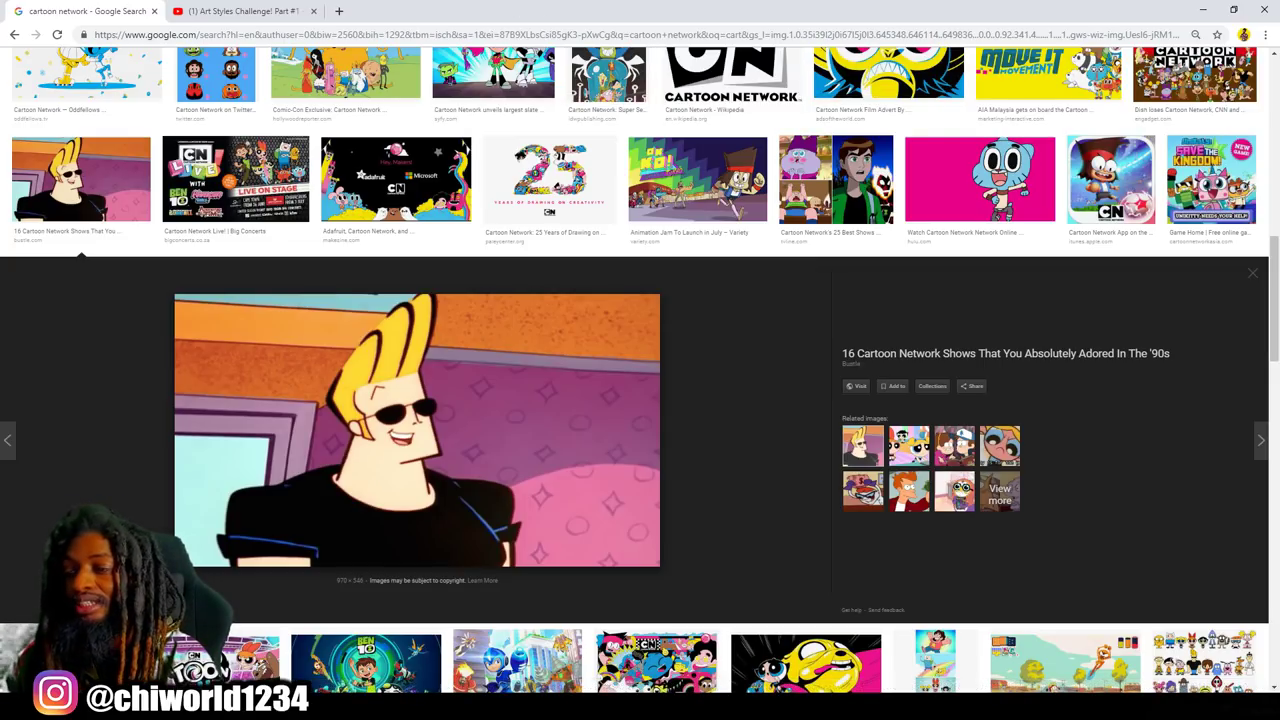
drag(760, 11, 1279, 0)
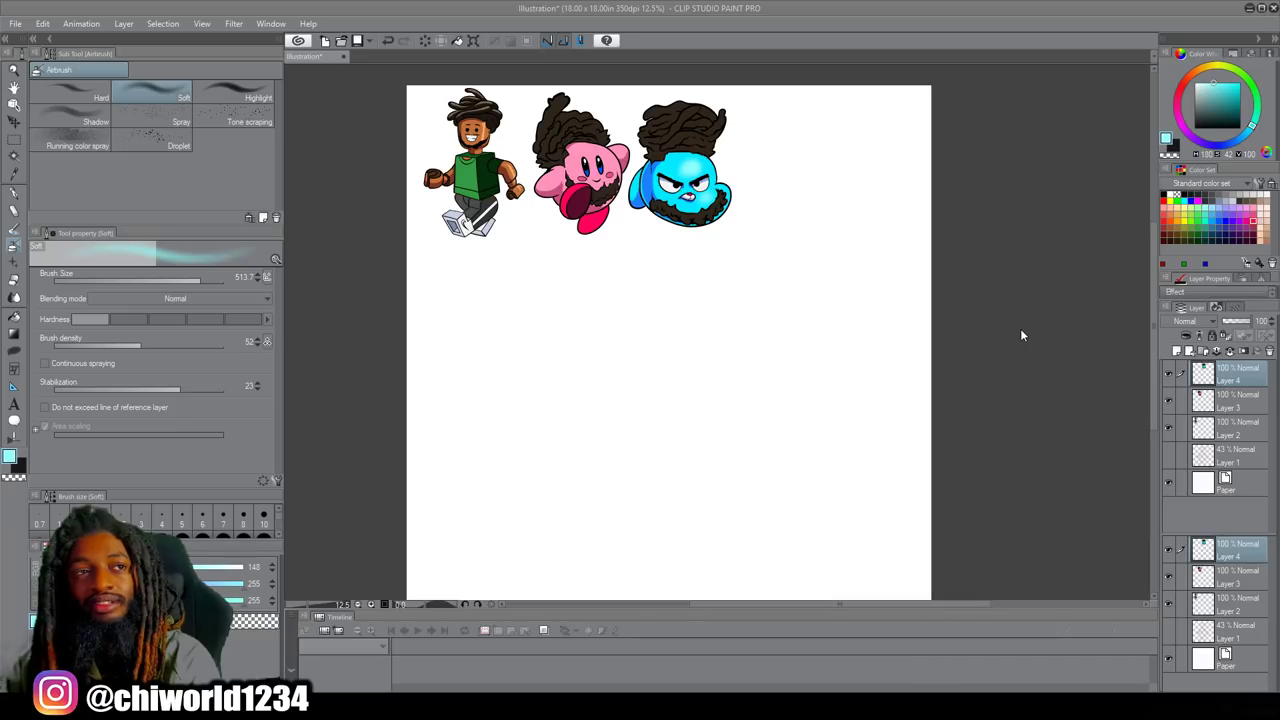
Make Layer 1 the active layer.
scroll(1020, 335, up, 2)
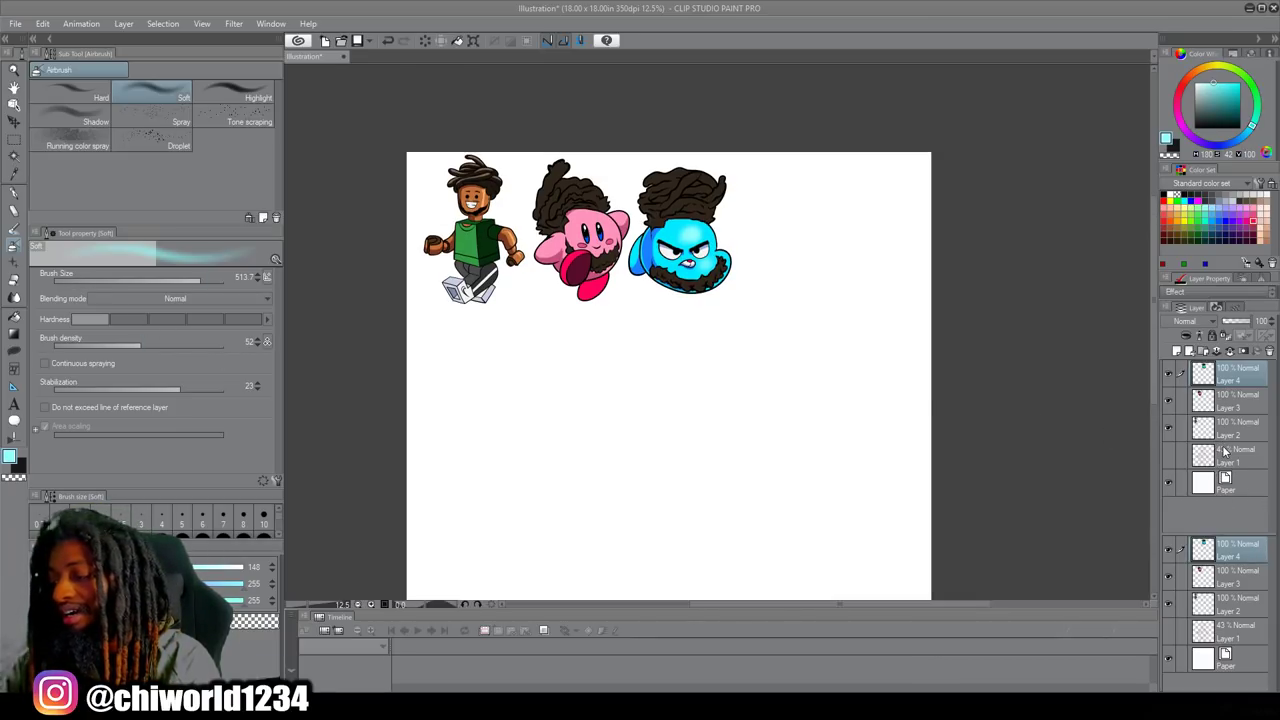
click(1225, 452)
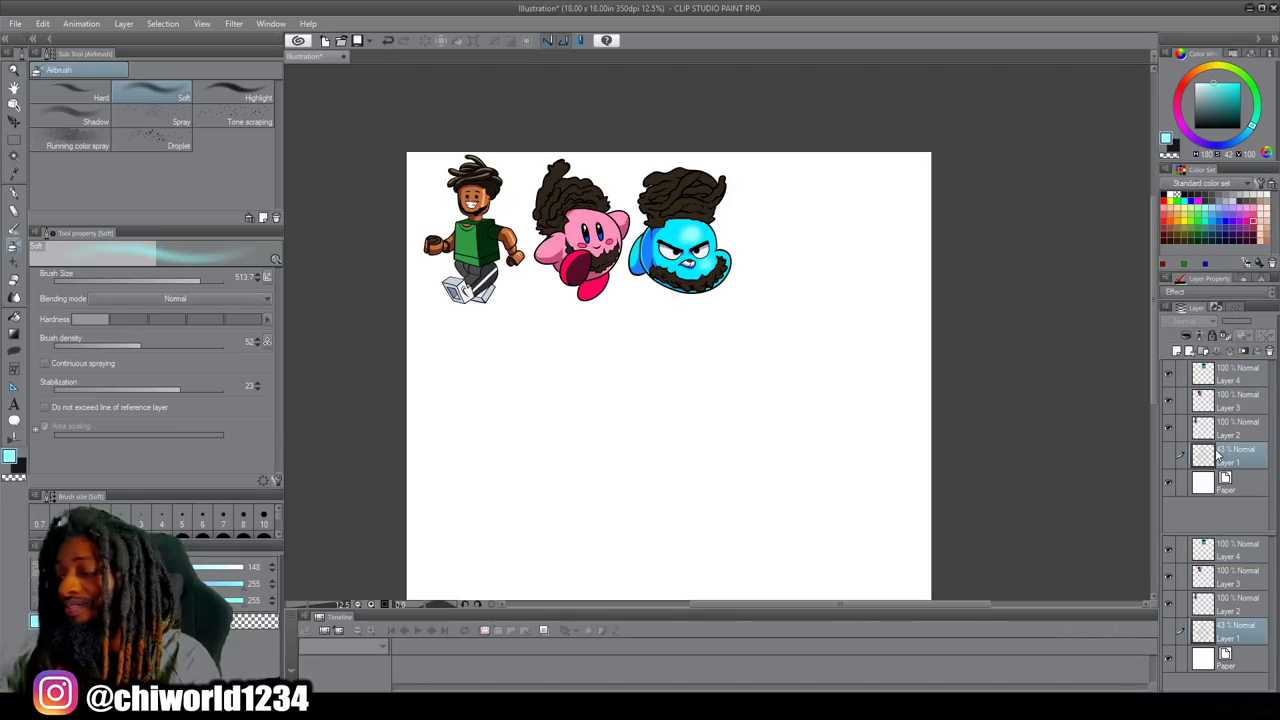
click(1190, 351)
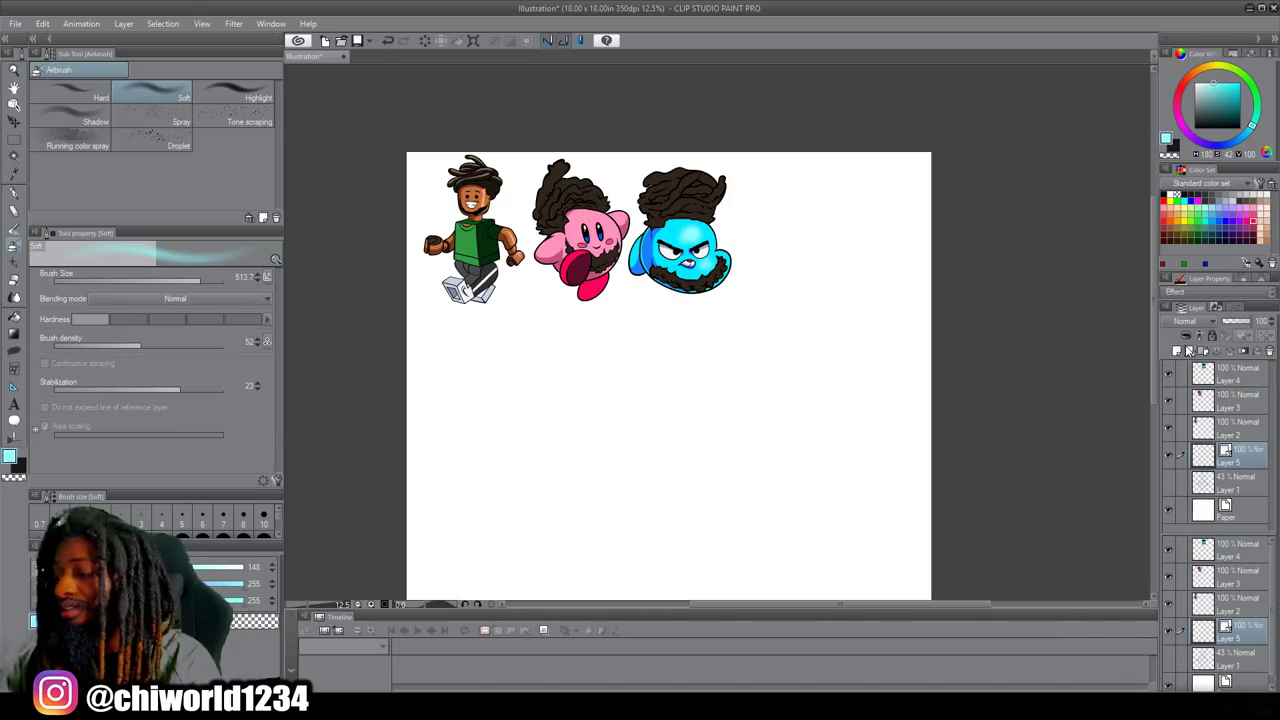
click(1269, 351)
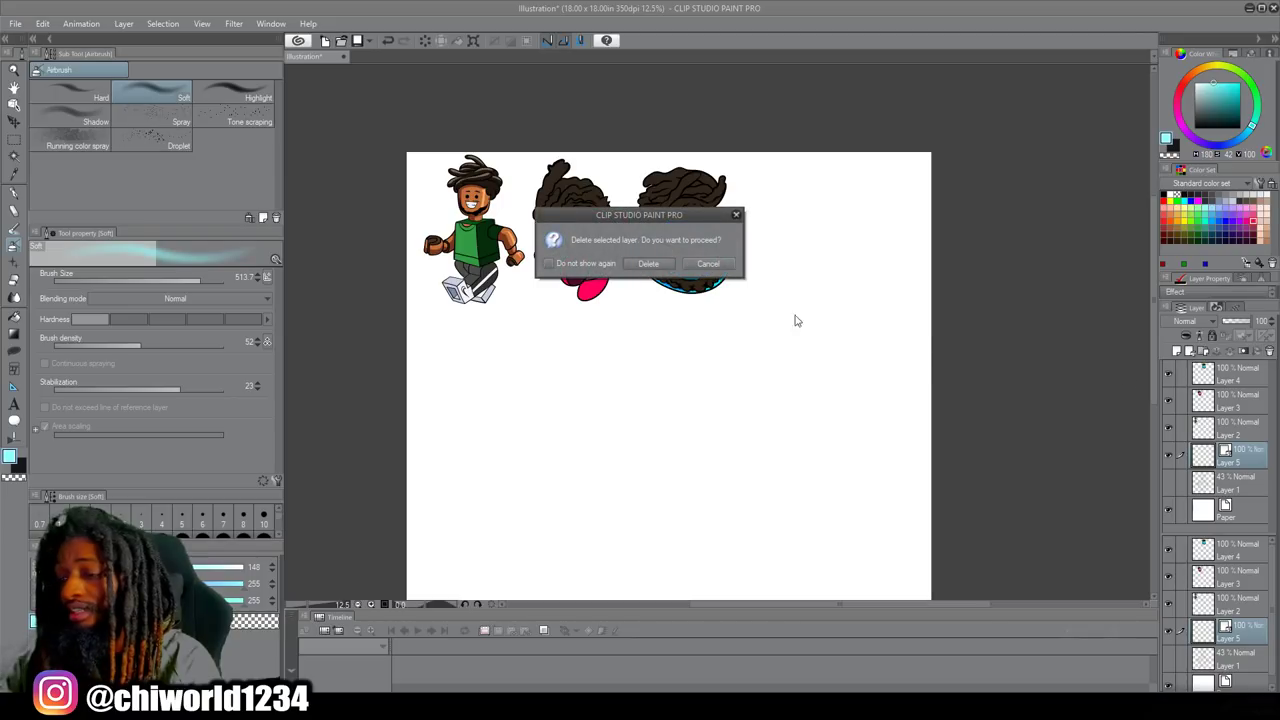
click(649, 264)
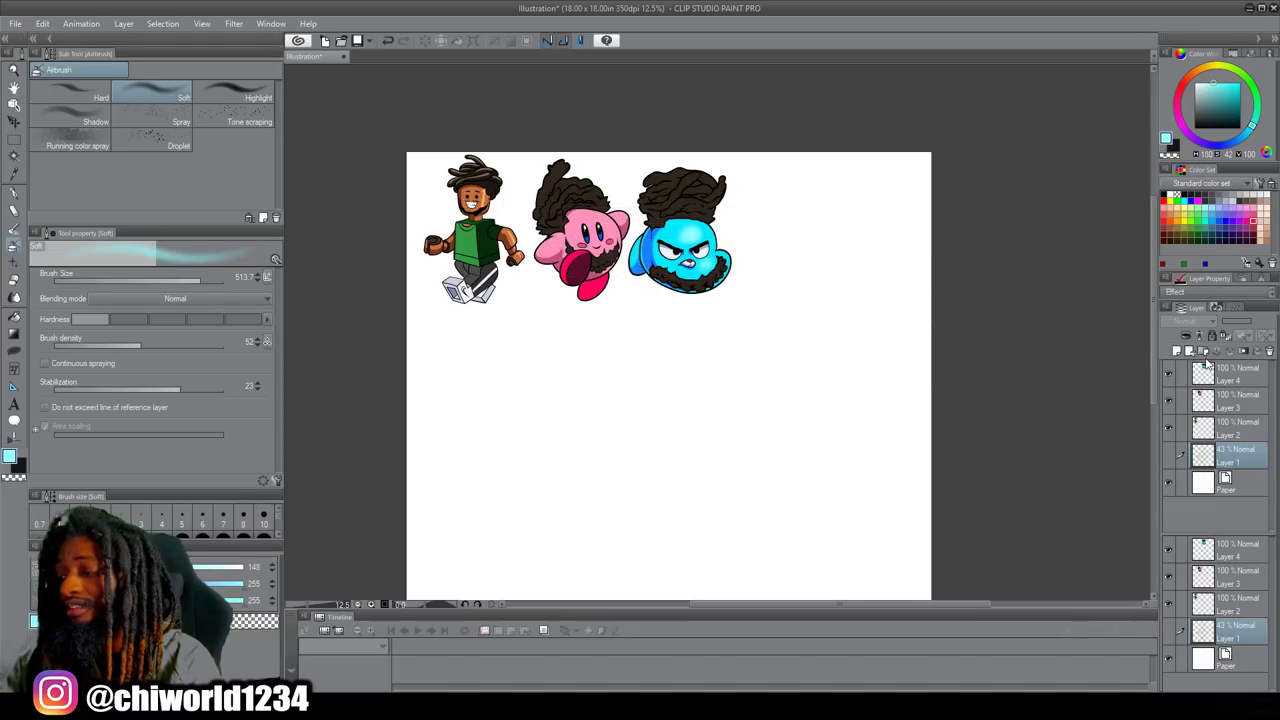
Add a raster layer above Layer 1 and ink an angular black face side and jaw line below the finished characters.
click(1179, 352)
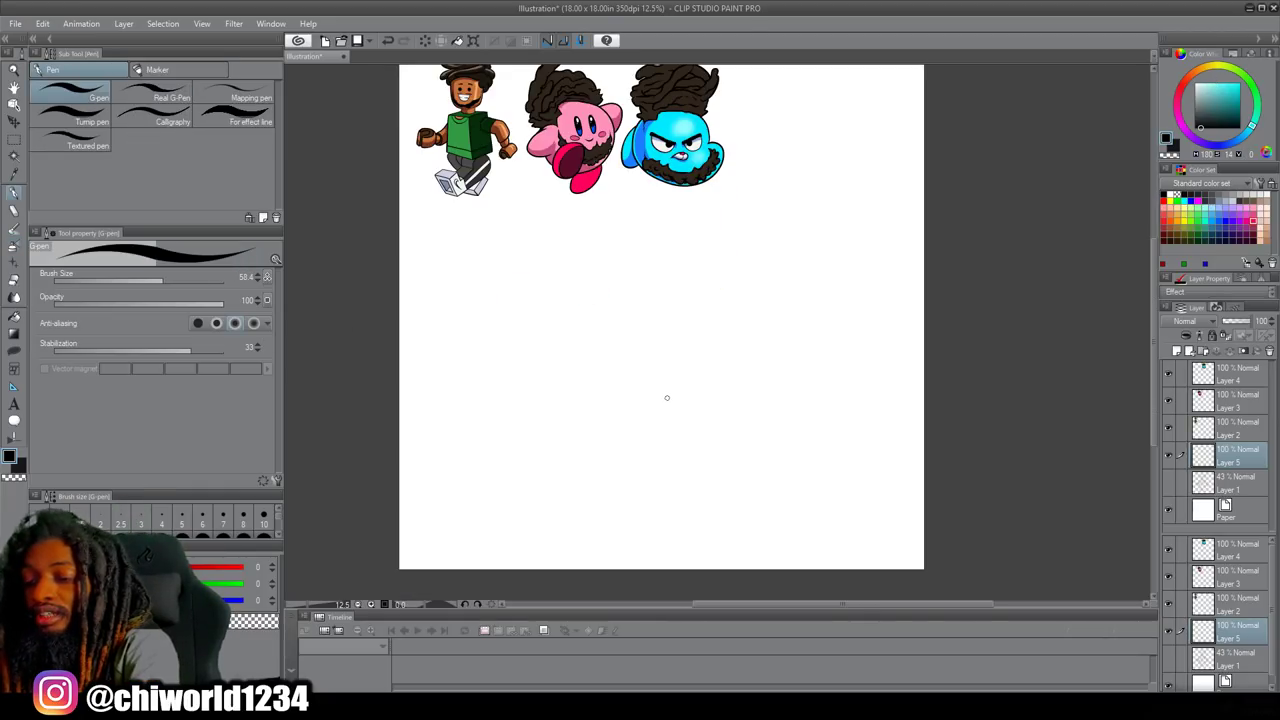
mouse_move(665, 403)
mouse_down()
mouse_move(724, 403)
mouse_move(735, 350)
mouse_move(725, 275)
mouse_up()
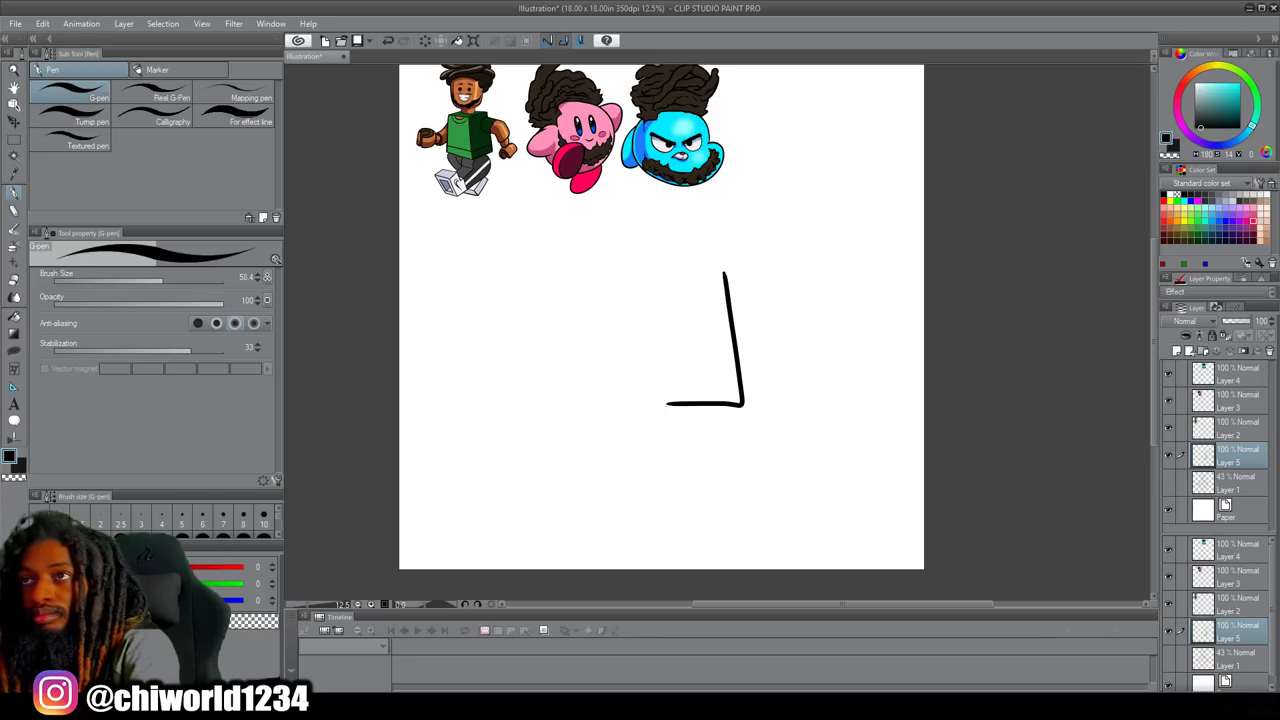
key(ctrl+z)
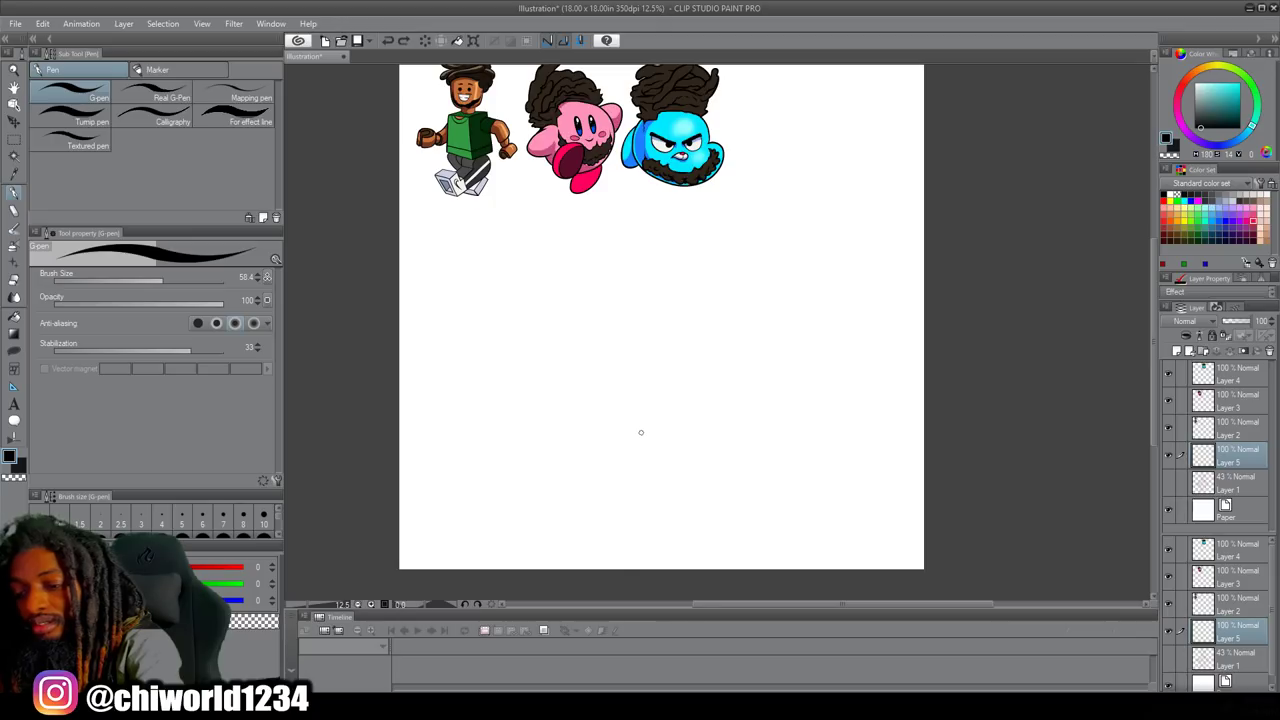
mouse_move(662, 428)
mouse_down()
mouse_move(725, 417)
mouse_move(700, 271)
mouse_up()
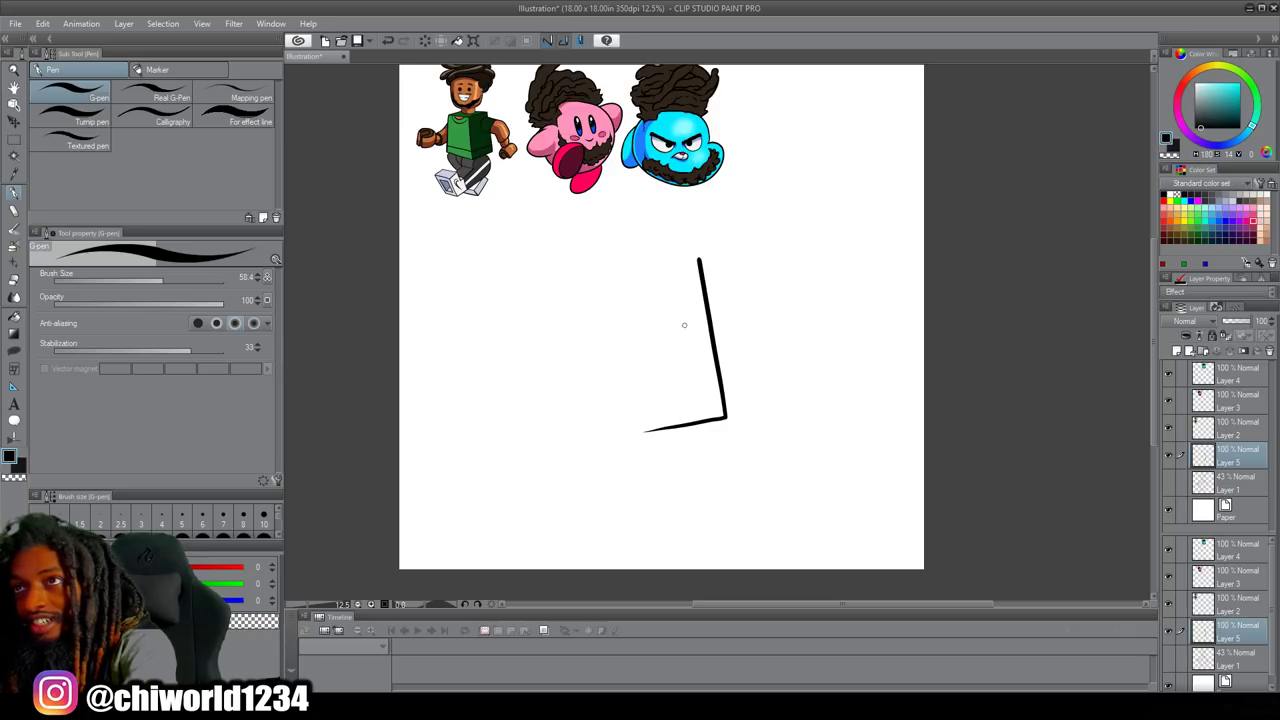
Ink oval glasses joined by a bridge, a straight nose with two nostrils, and an open grinning mouth beside the face line.
mouse_move(683, 325)
mouse_down()
mouse_move(712, 328)
mouse_move(722, 314)
mouse_move(705, 296)
mouse_move(681, 305)
mouse_up()
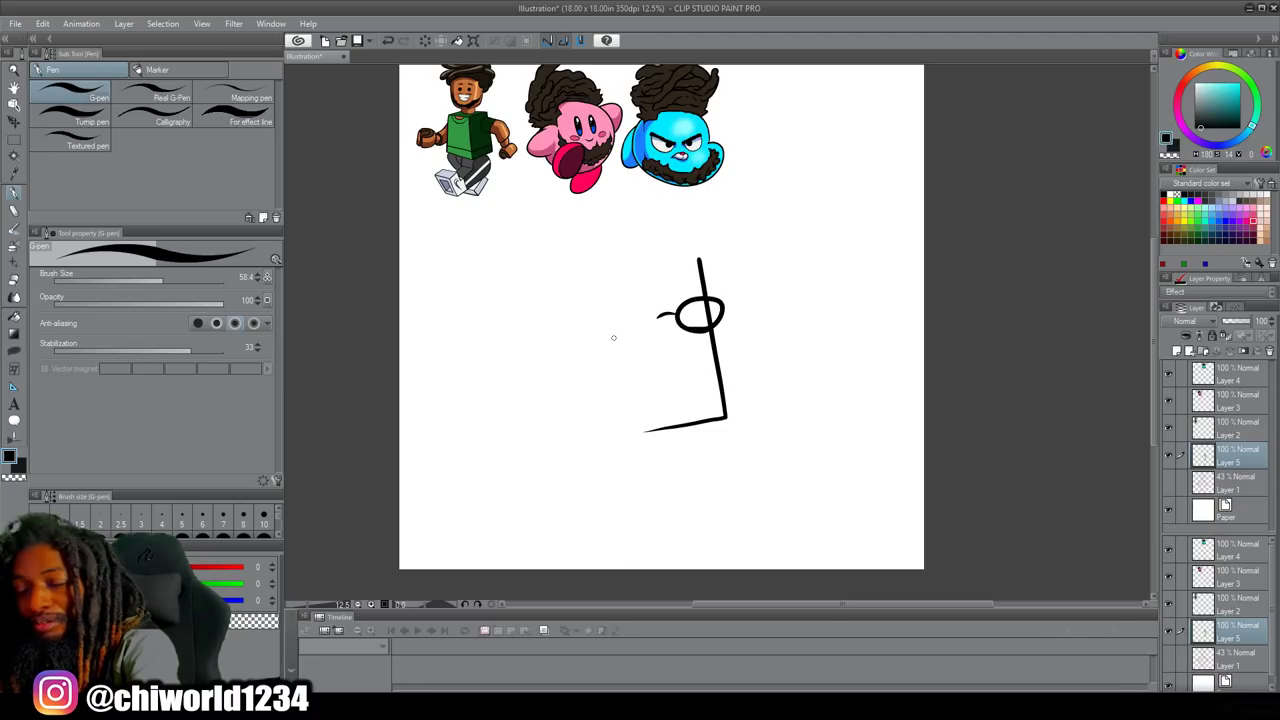
mouse_move(613, 337)
mouse_down()
mouse_move(644, 339)
mouse_move(657, 316)
mouse_move(624, 304)
mouse_move(604, 318)
mouse_move(605, 338)
mouse_up()
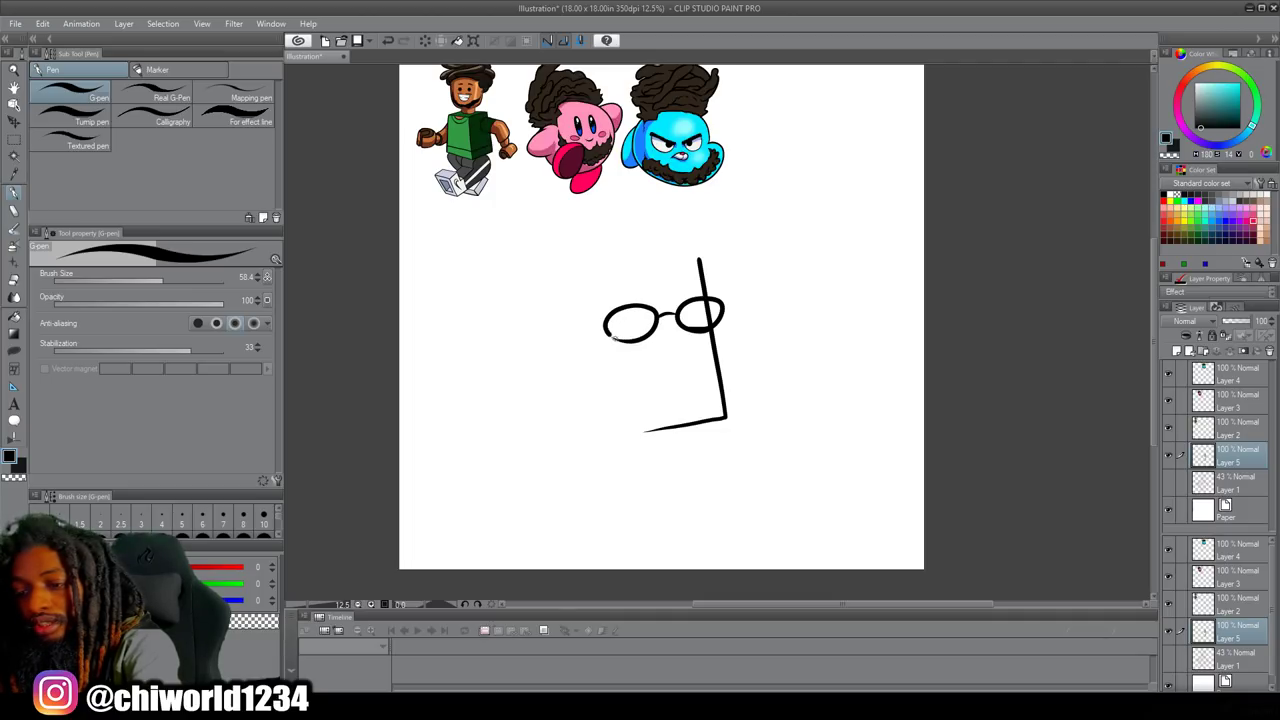
mouse_move(678, 322)
mouse_down()
mouse_move(683, 350)
mouse_move(638, 368)
mouse_move(676, 401)
mouse_move(642, 360)
mouse_move(654, 375)
mouse_up()
key(ctrl+z)
key(ctrl+z)
scroll(742, 351, up, 3)
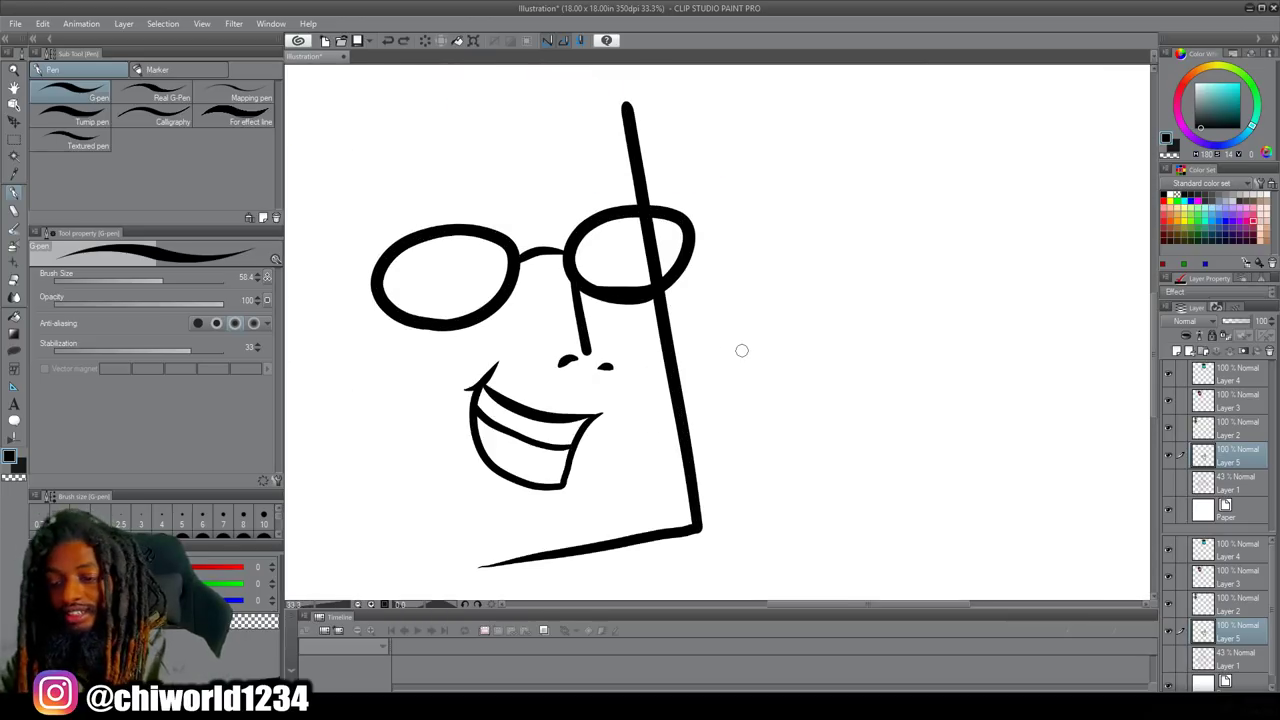
Replace the smooth line inside the grin with wavy, uneven upper and lower teeth lines.
key(ctrl+z)
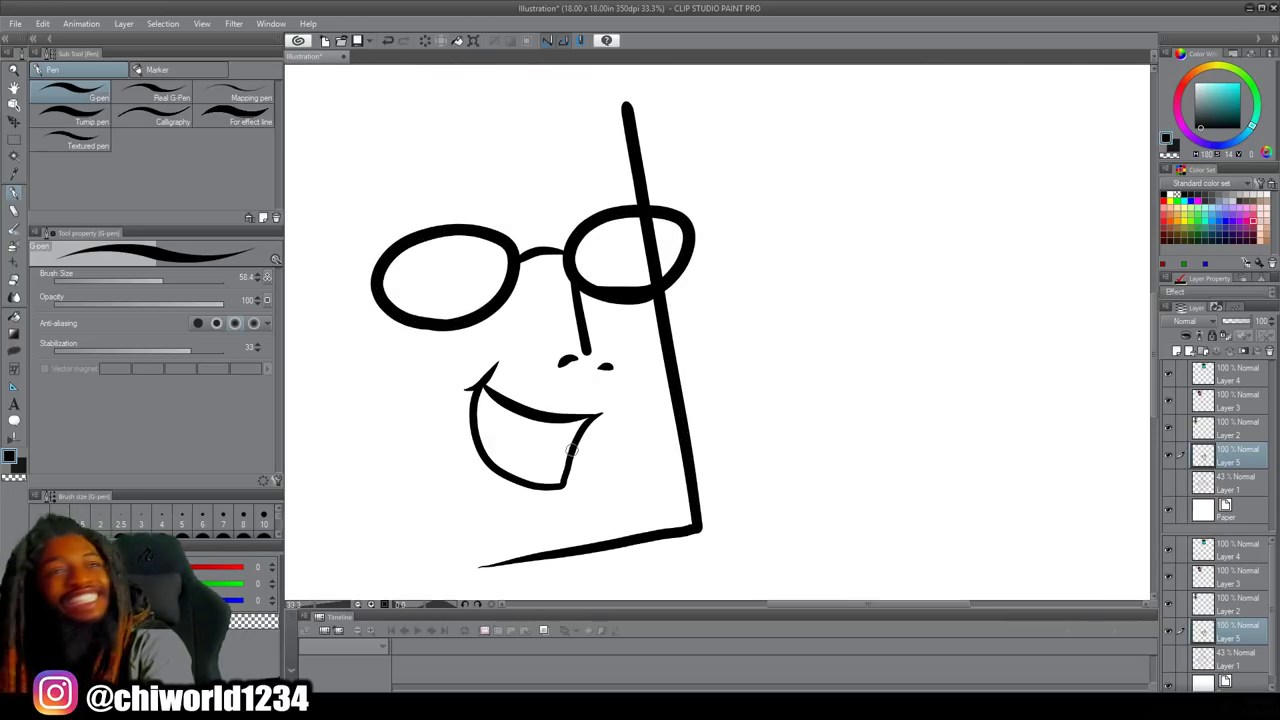
drag(563, 452, 478, 412)
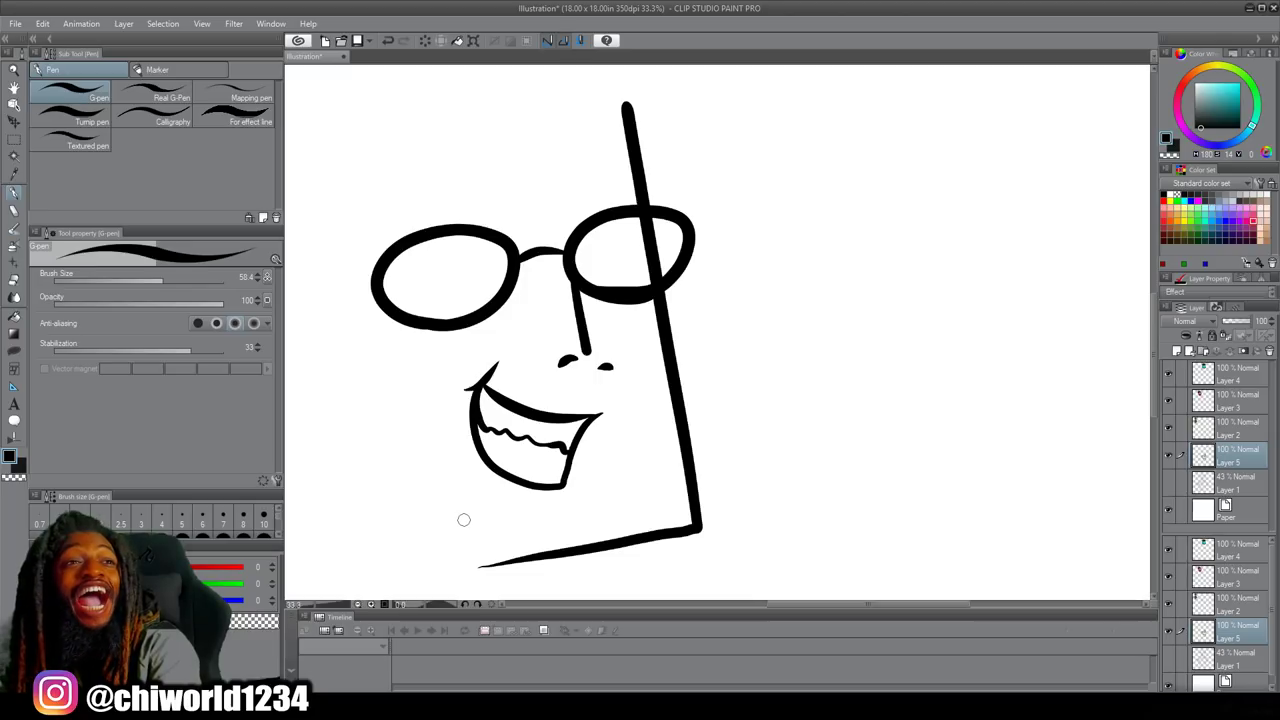
mouse_move(562, 440)
mouse_down()
mouse_move(482, 428)
mouse_move(479, 397)
mouse_up()
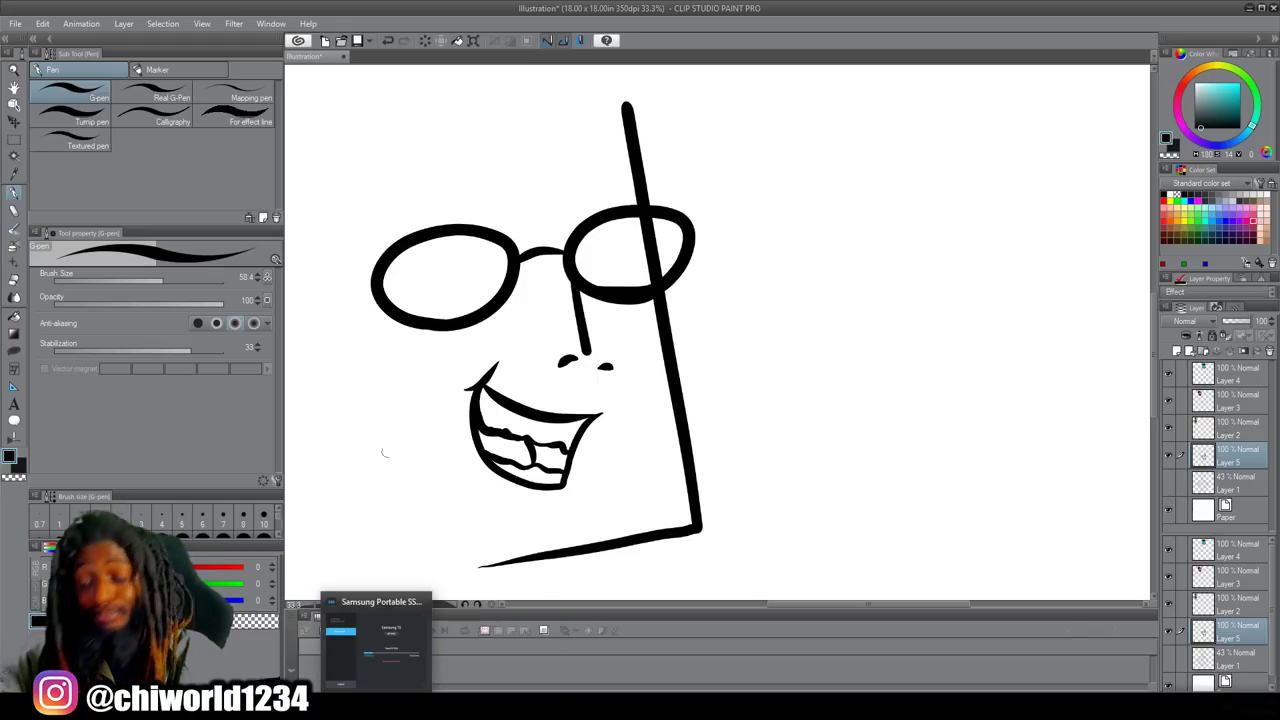
Ink a jagged arched eyebrow above the left lens and a thin short one above the right lens.
scroll(528, 321, down, 1)
scroll(820, 203, down, 2)
scroll(824, 198, up, 2)
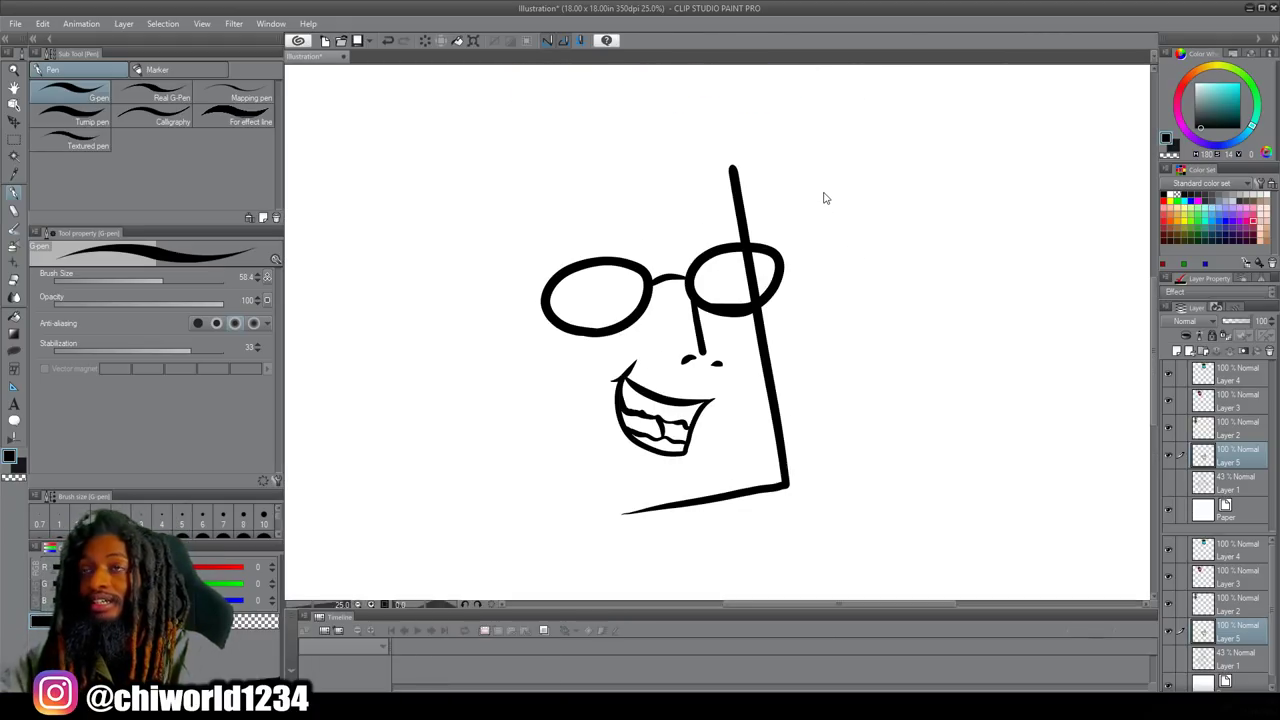
scroll(824, 194, left, 1)
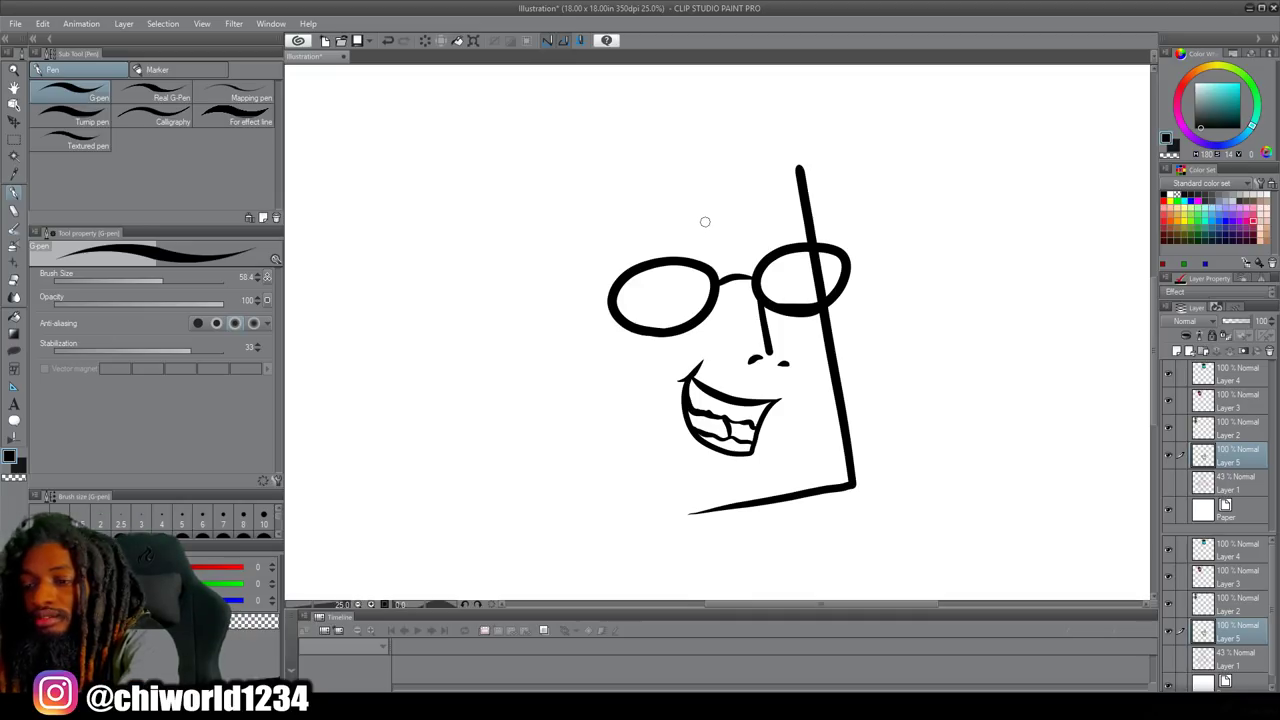
mouse_move(705, 220)
mouse_down()
mouse_move(668, 200)
mouse_move(645, 204)
mouse_move(634, 232)
mouse_up()
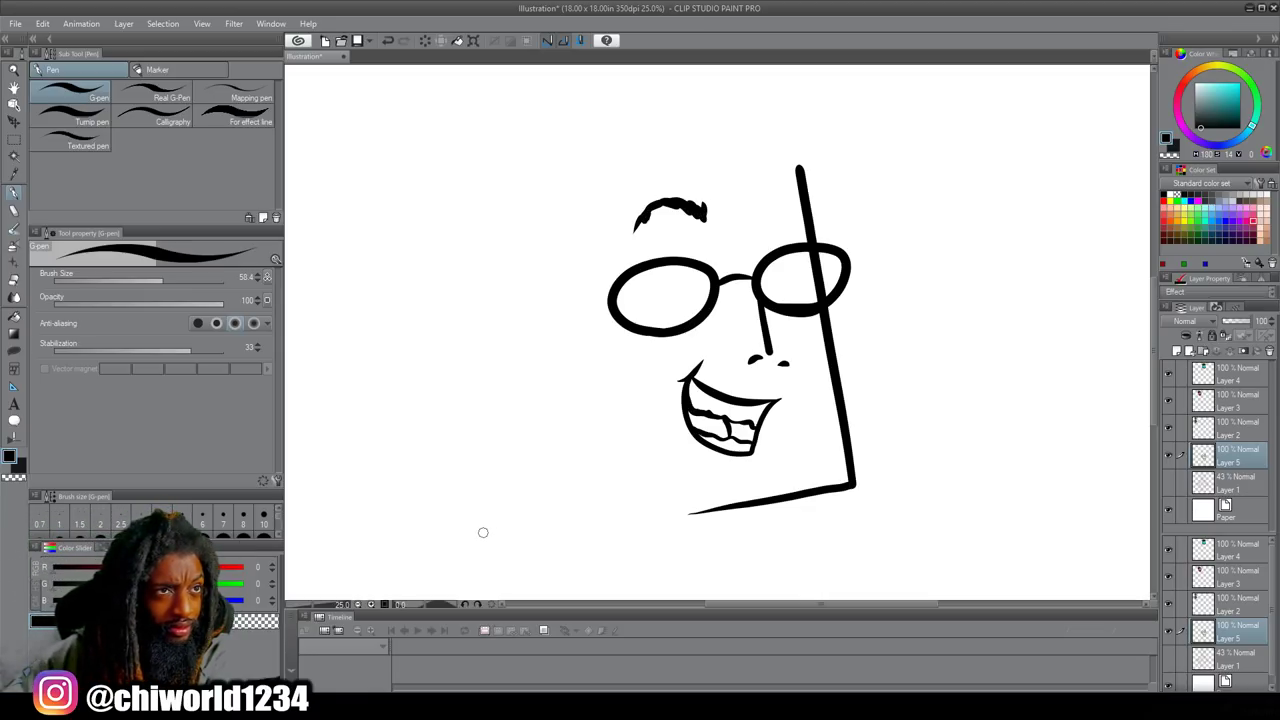
drag(800, 237, 778, 237)
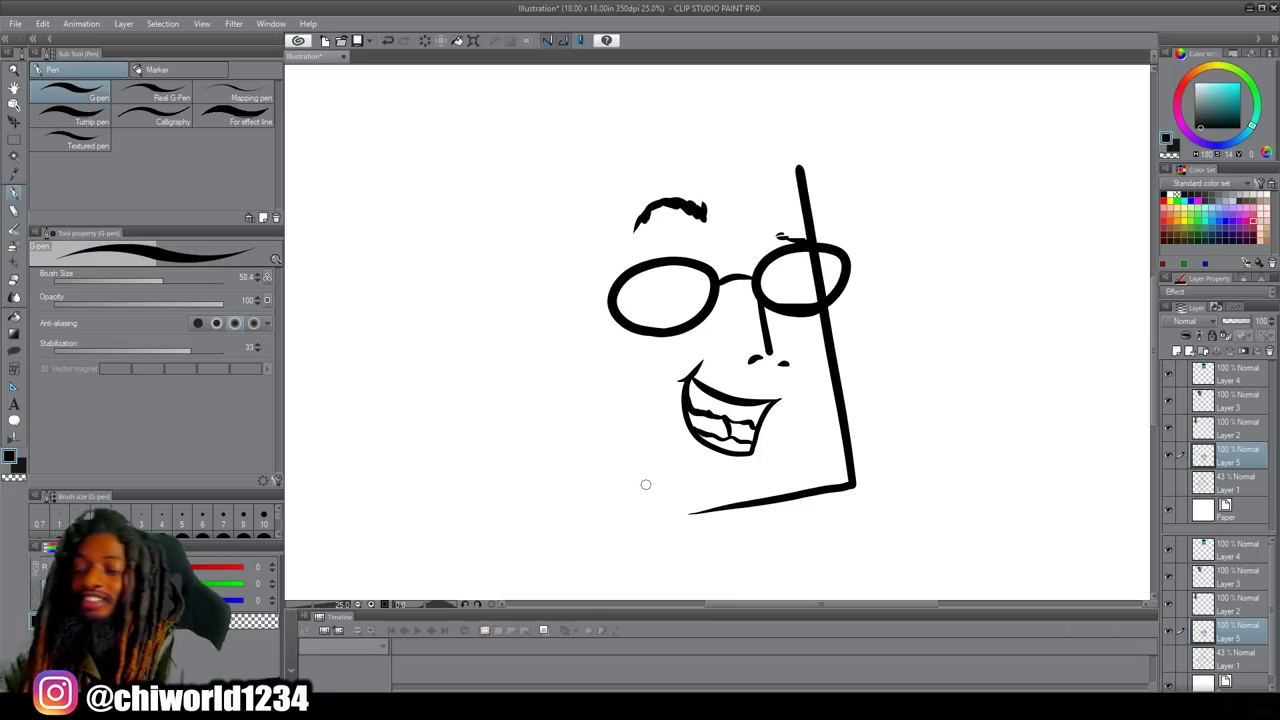
Ink an ear and a long square jaw, erasing the old jaw corner and trimming the chin's right edge.
scroll(975, 535, down, 2)
scroll(995, 521, right, 1)
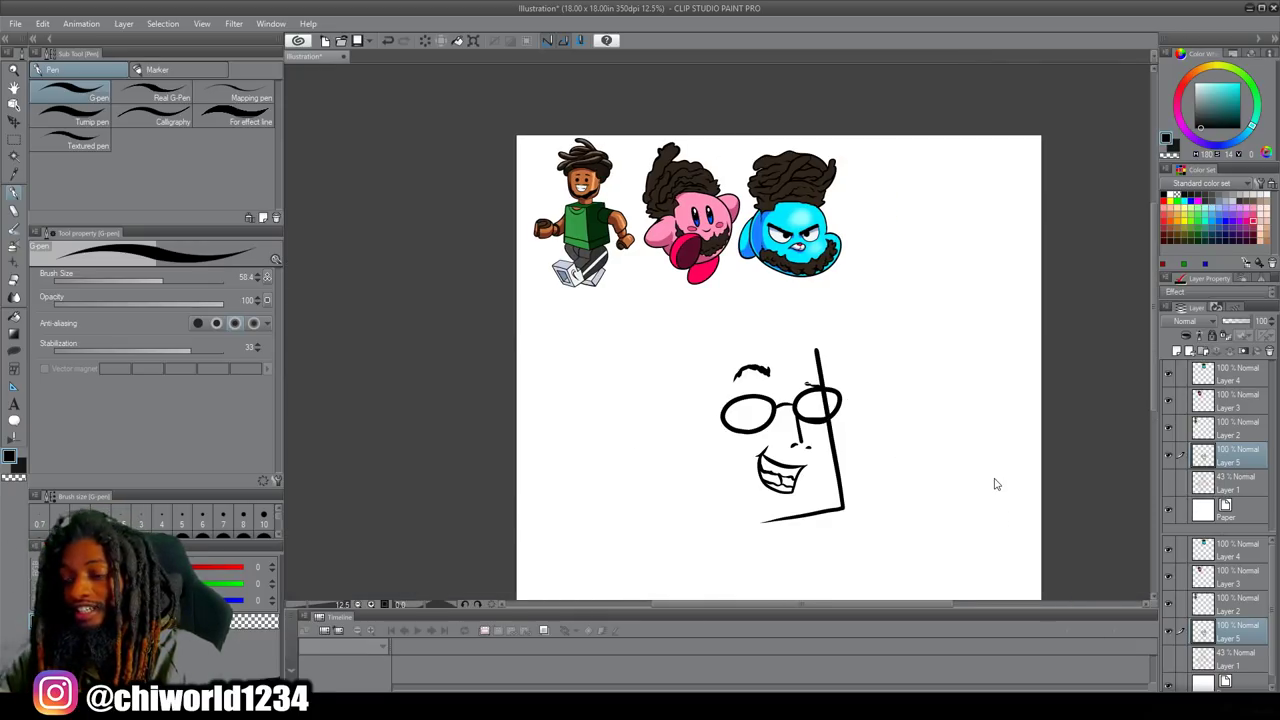
scroll(993, 481, down, 1)
drag(837, 460, 885, 441)
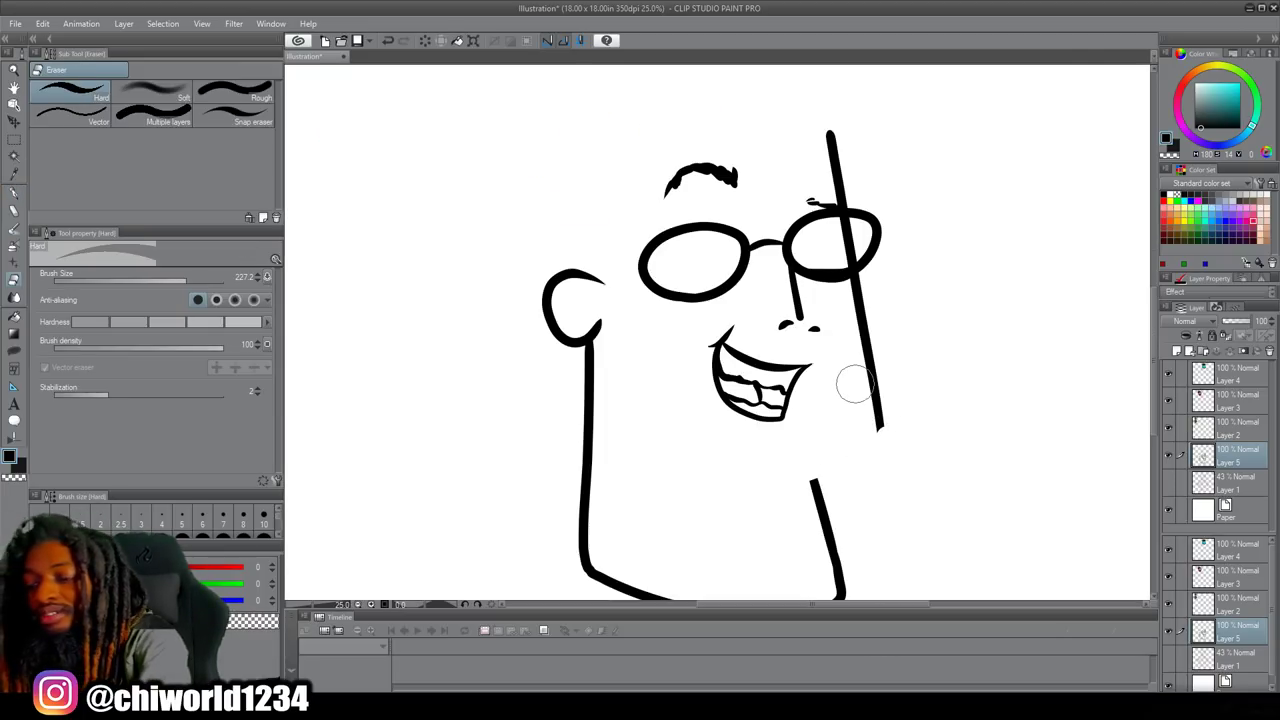
mouse_move(855, 384)
mouse_down()
mouse_move(826, 462)
mouse_move(781, 525)
mouse_up()
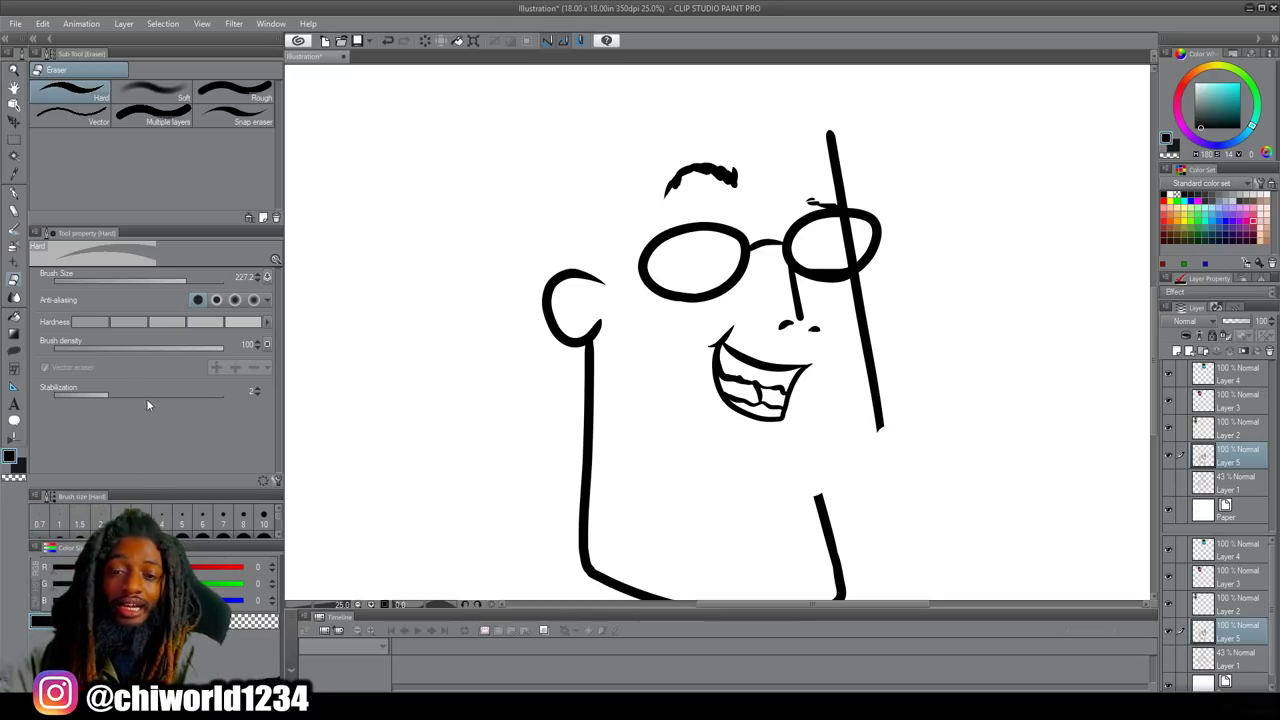
click(15, 197)
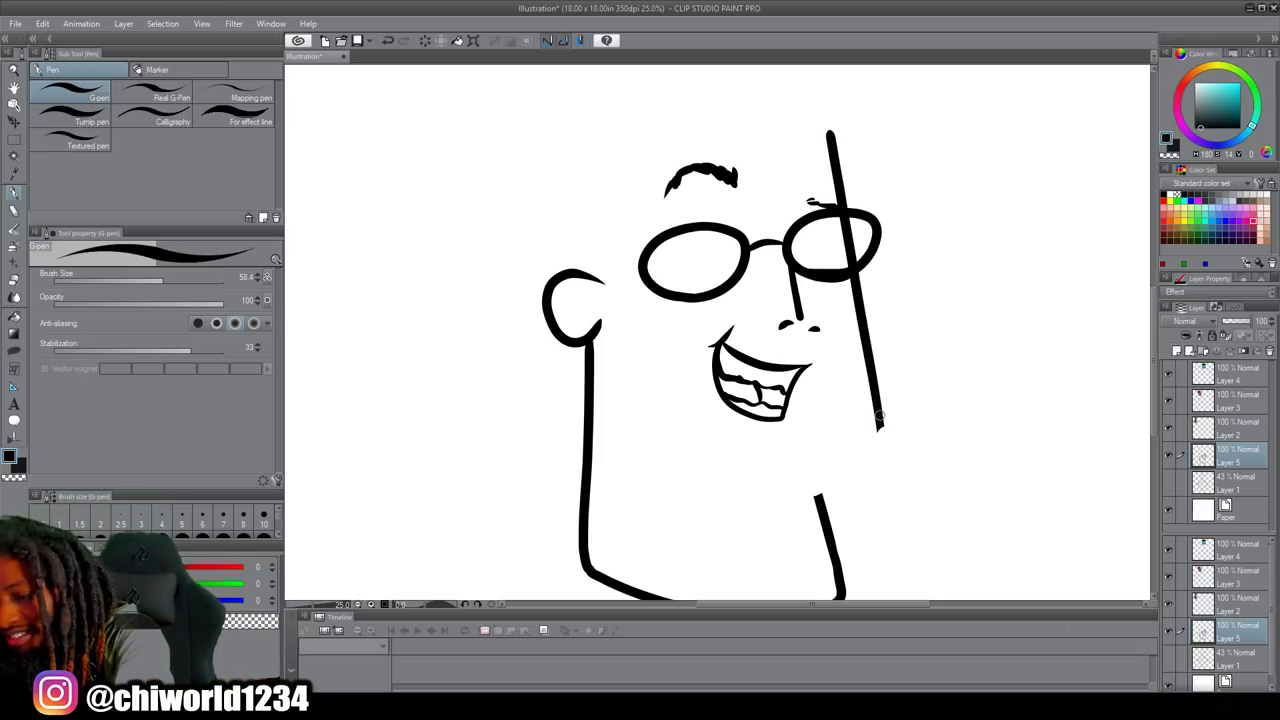
Ink a swept-up mass of wavy dreadlocks with a hairline and a scalloped beard, and fill both glasses lenses black.
mouse_move(879, 425)
mouse_down()
mouse_move(844, 444)
mouse_move(832, 419)
mouse_move(773, 463)
mouse_move(708, 443)
mouse_move(709, 423)
mouse_move(660, 418)
mouse_up()
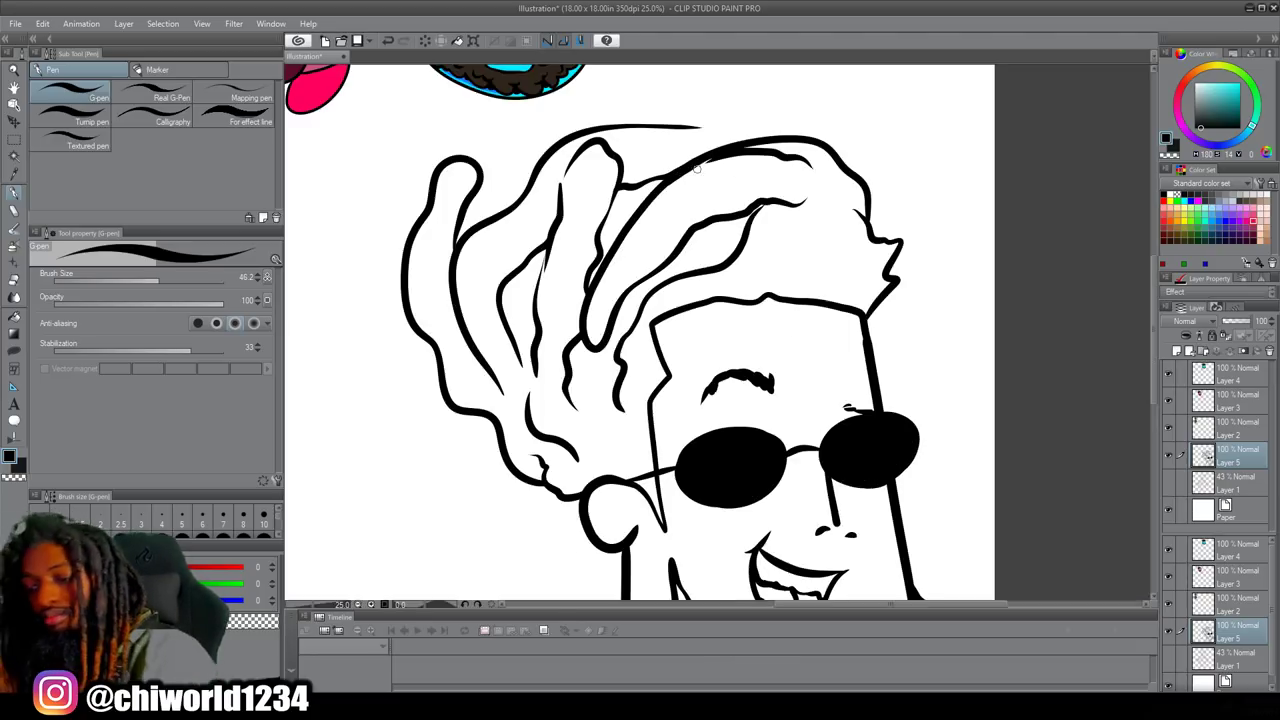
scroll(920, 218, down, 2)
drag(893, 90, 893, 155)
scroll(893, 165, up, 1)
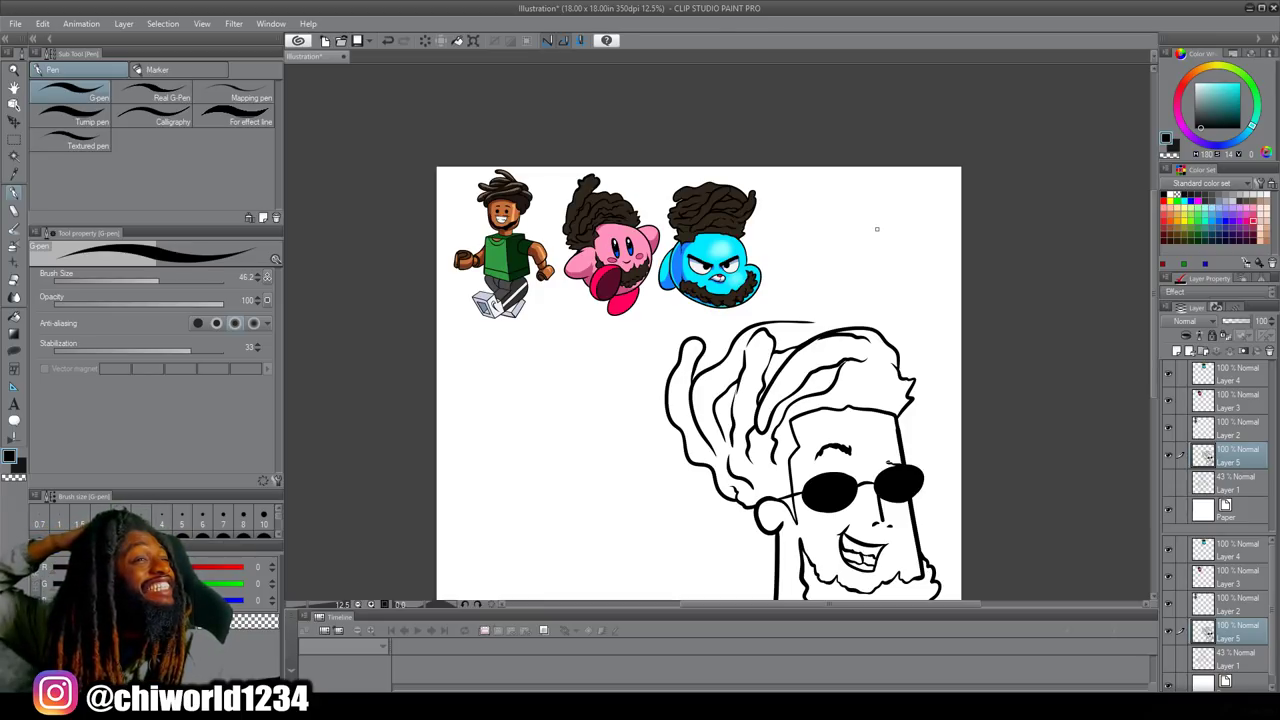
scroll(743, 334, up, 3)
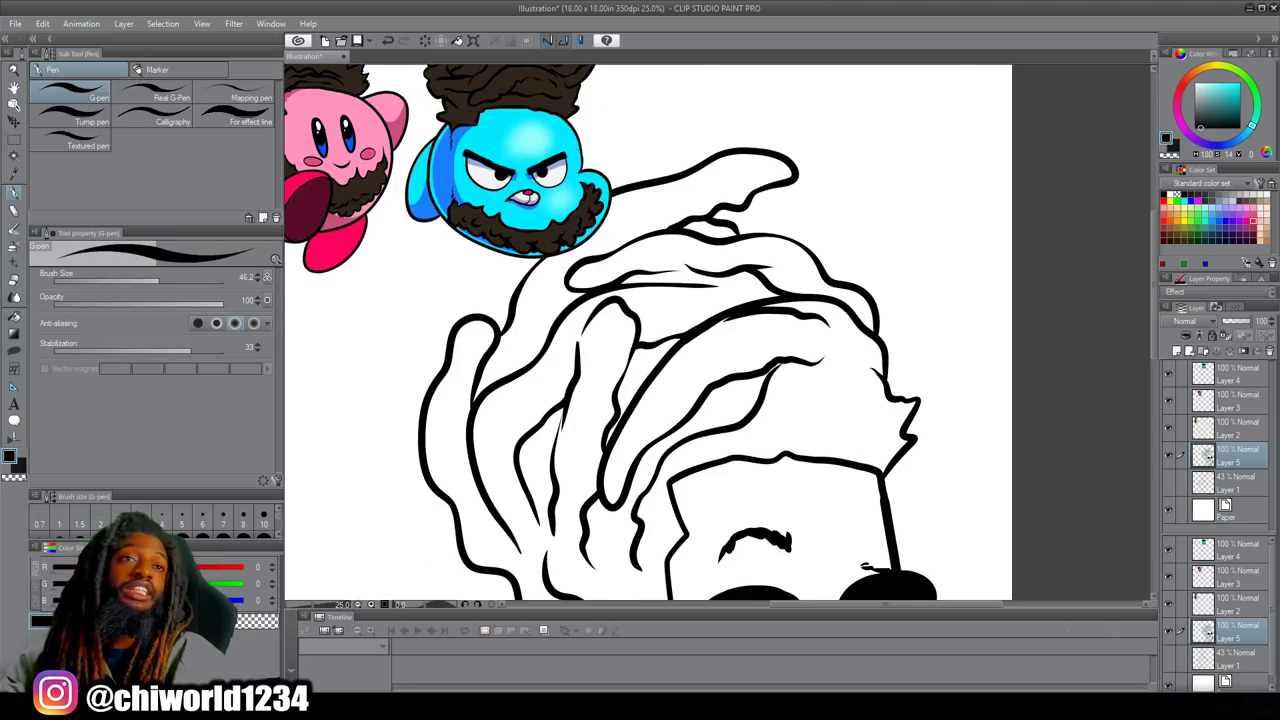
scroll(716, 334, down, 5)
scroll(907, 447, up, 3)
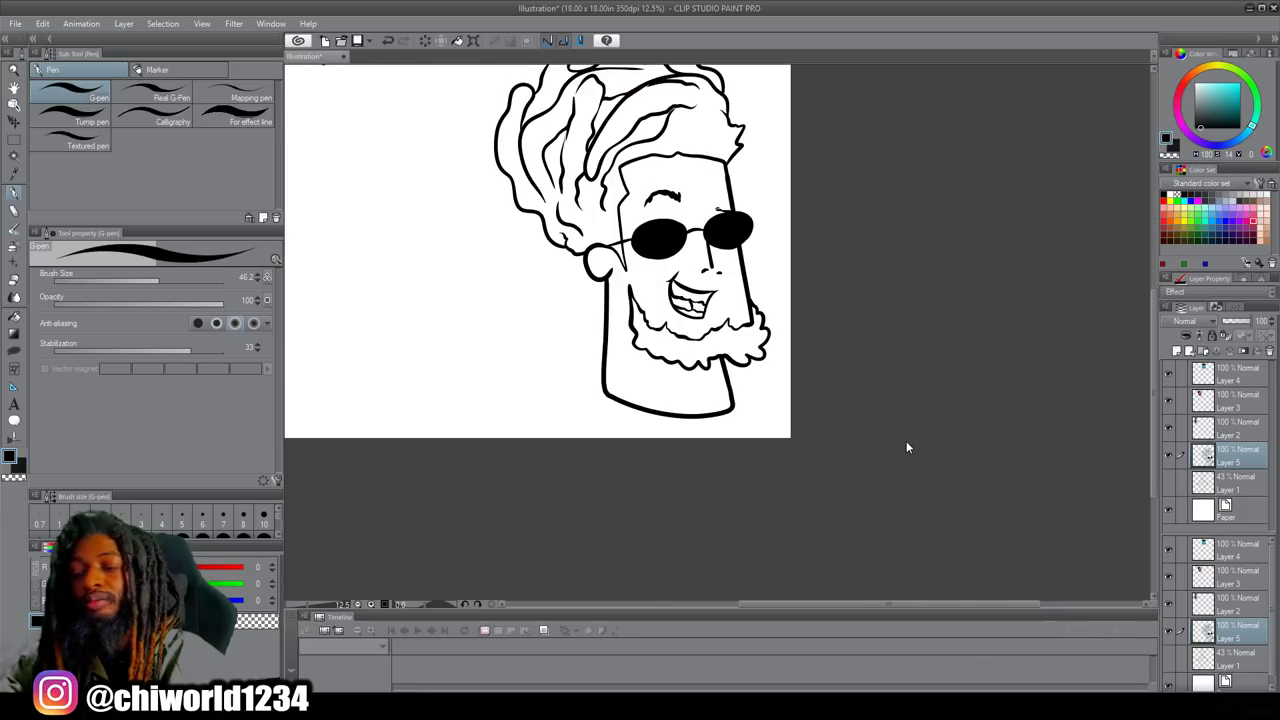
scroll(868, 451, up, 3)
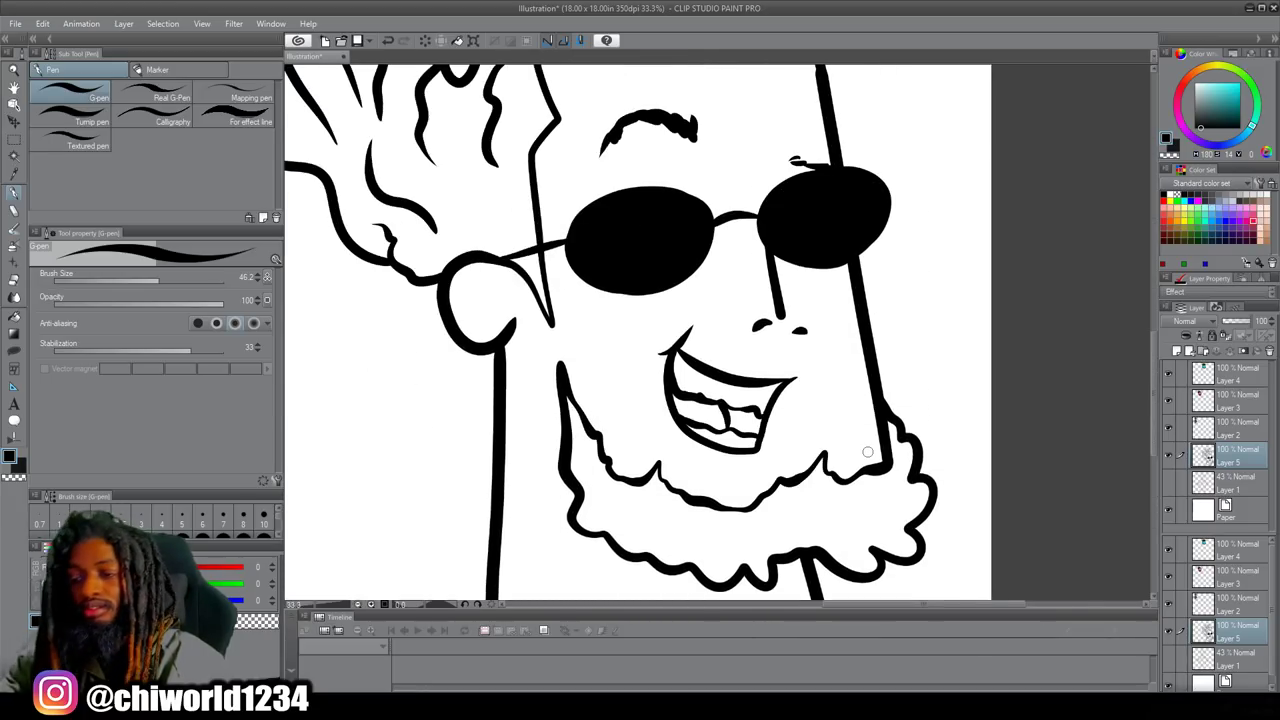
scroll(868, 451, down, 3)
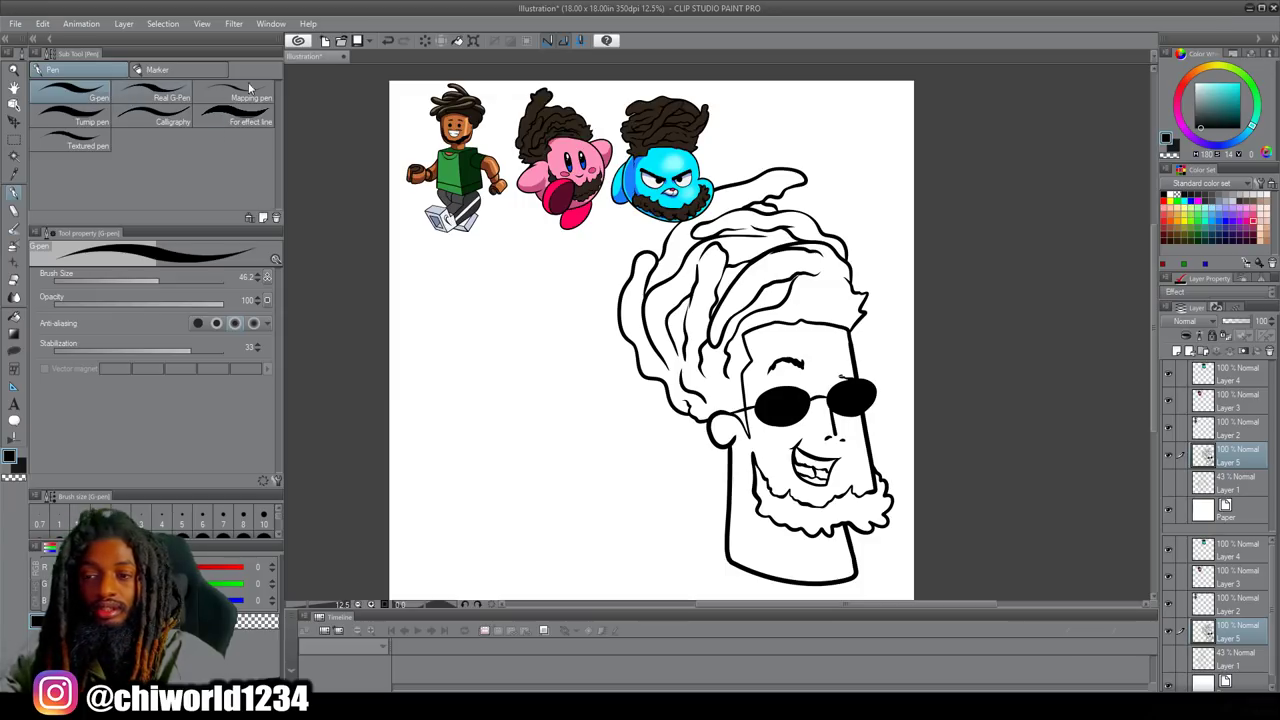
Shrink and colour the Johnny Bravo head, and shade the lower edge of the ear with a dark reddish-brown lasso fill.
click(476, 41)
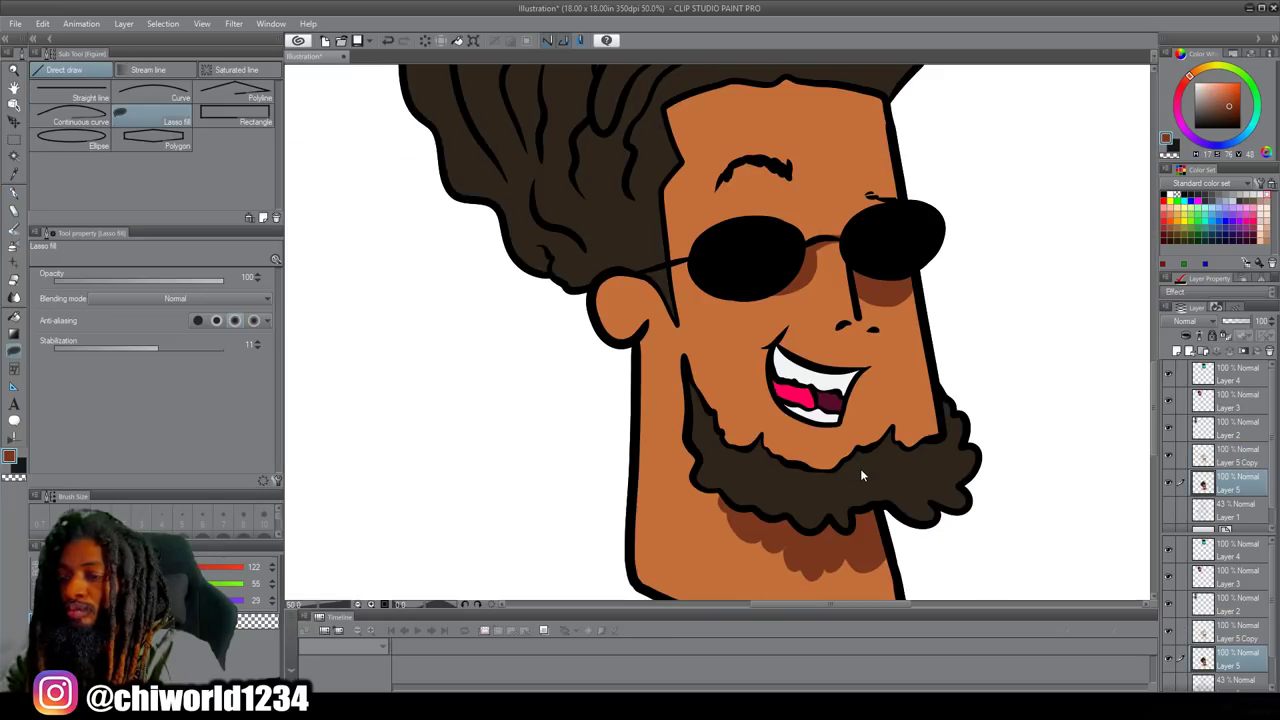
drag(718, 485, 772, 482)
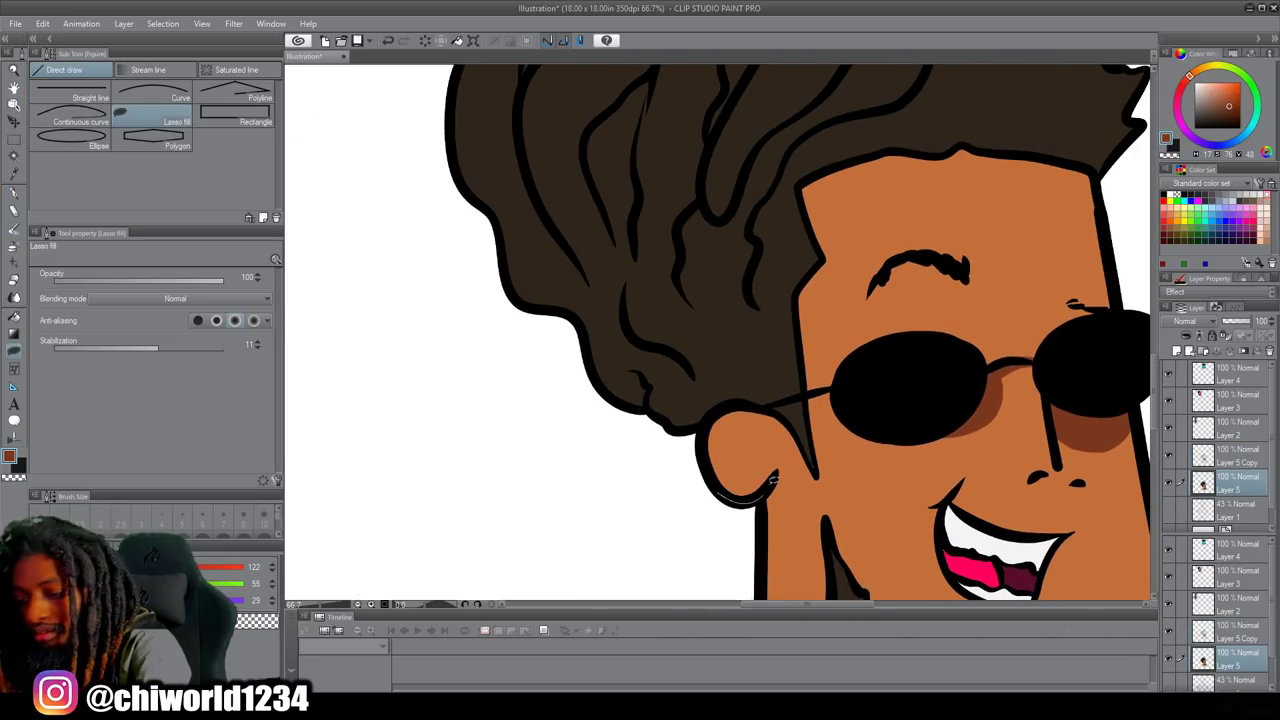
mouse_move(718, 412)
mouse_down()
mouse_move(706, 468)
mouse_move(718, 486)
mouse_up()
scroll(800, 475, down, 1)
scroll(841, 440, down, 3)
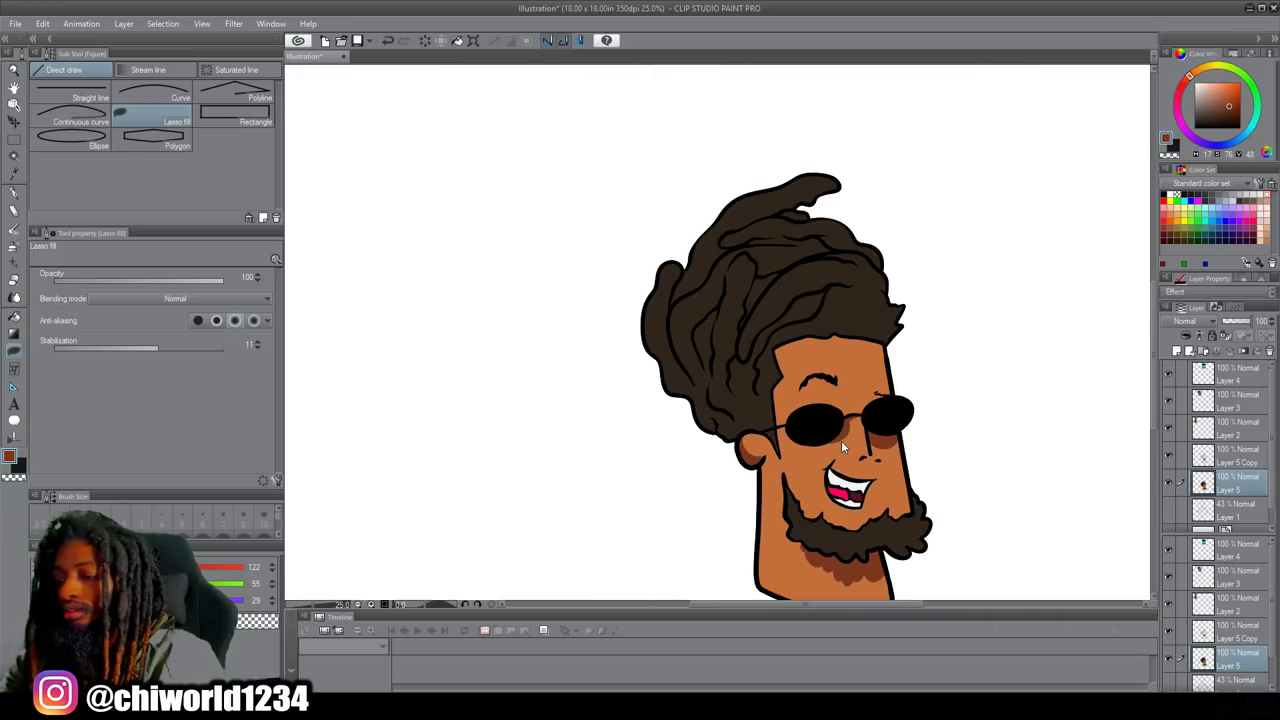
Scale the coloured head to 62% and place it in the top row beside the blue character.
scroll(845, 426, down, 3)
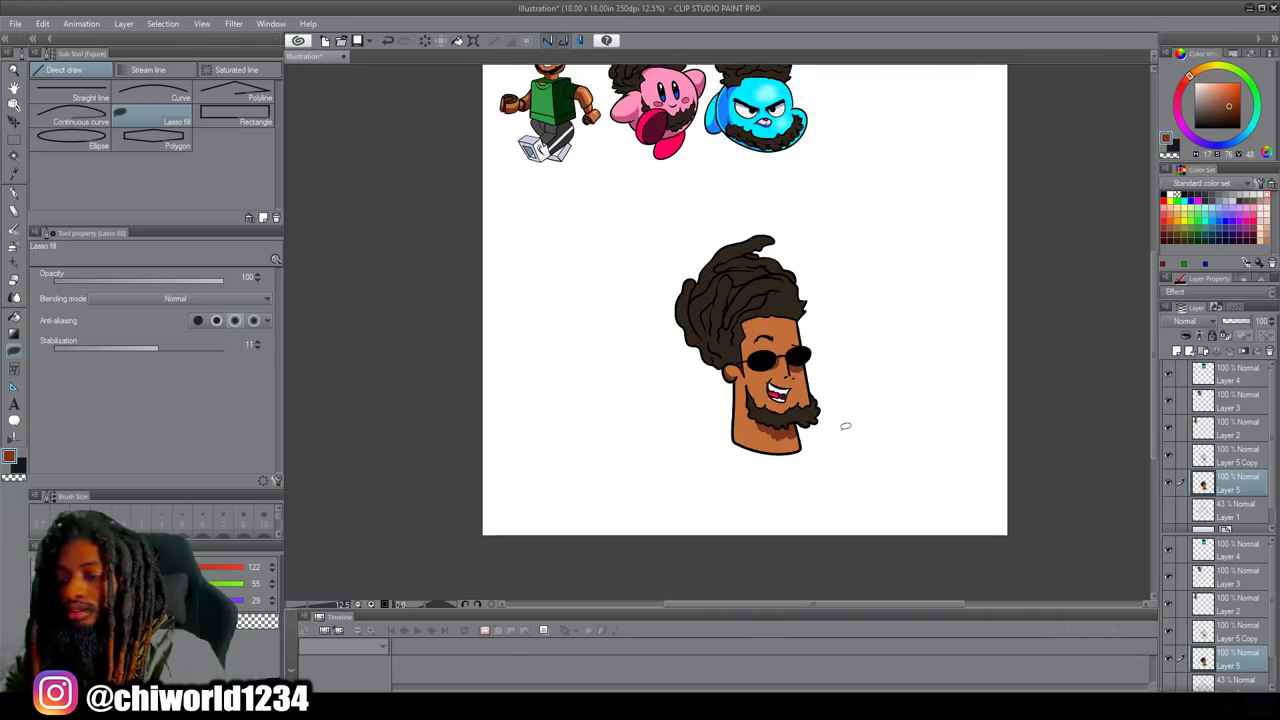
key(ctrl+t)
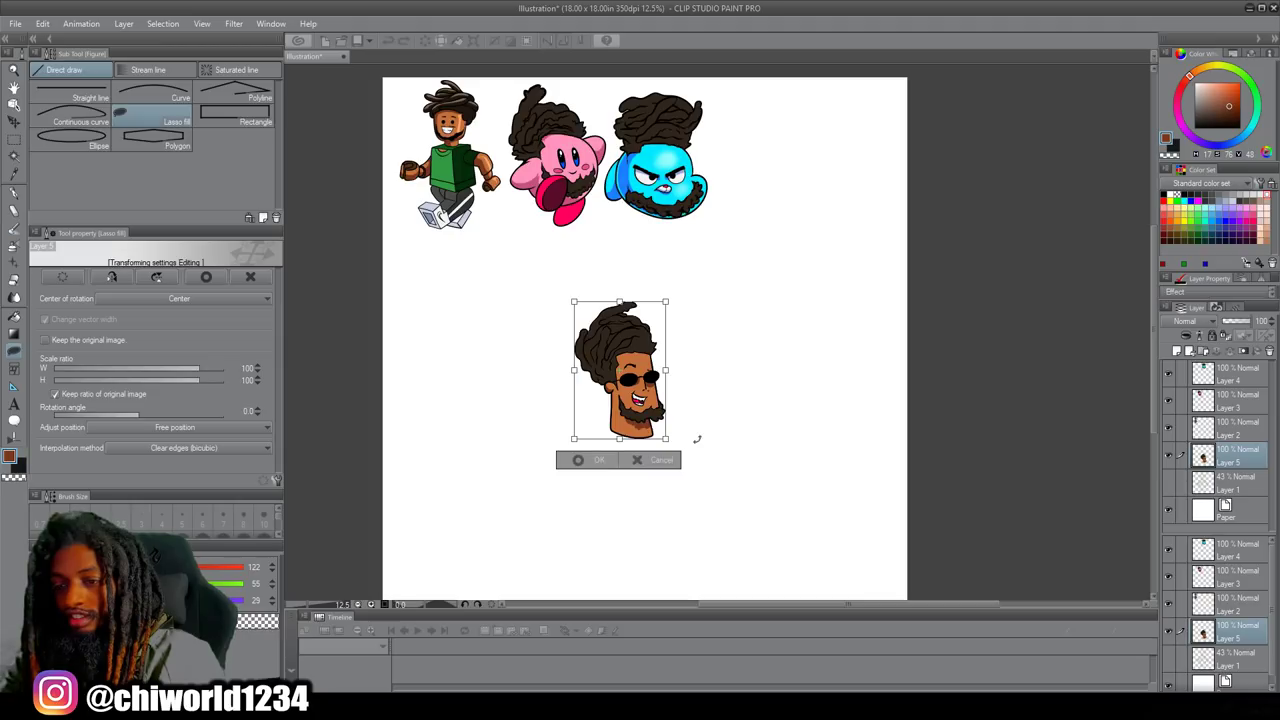
drag(645, 400, 789, 184)
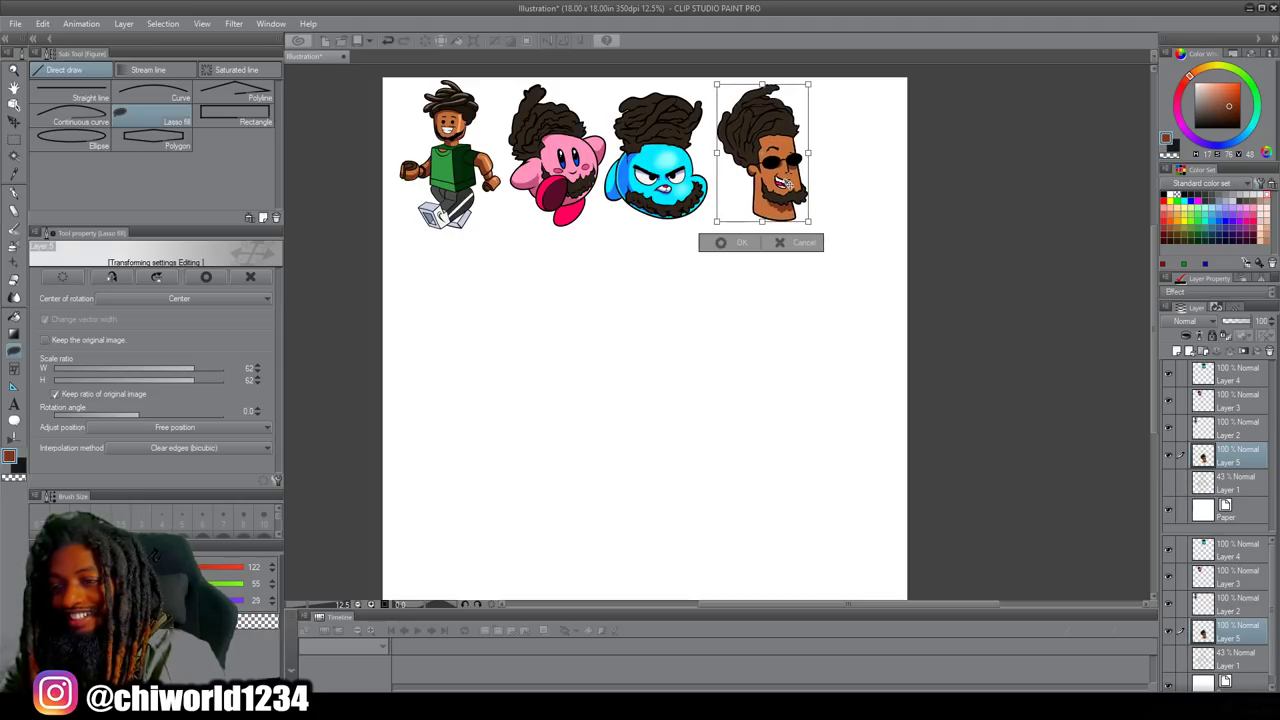
click(750, 244)
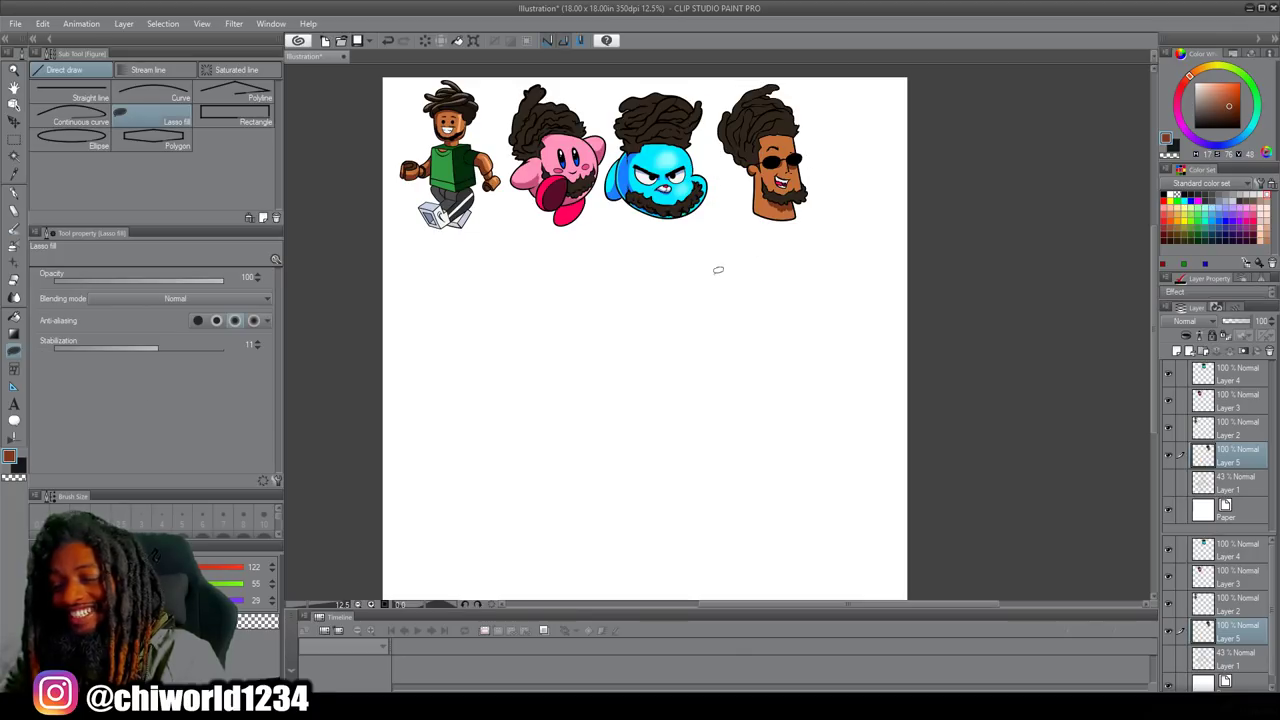
scroll(726, 366, up, 2)
scroll(728, 369, left, 2)
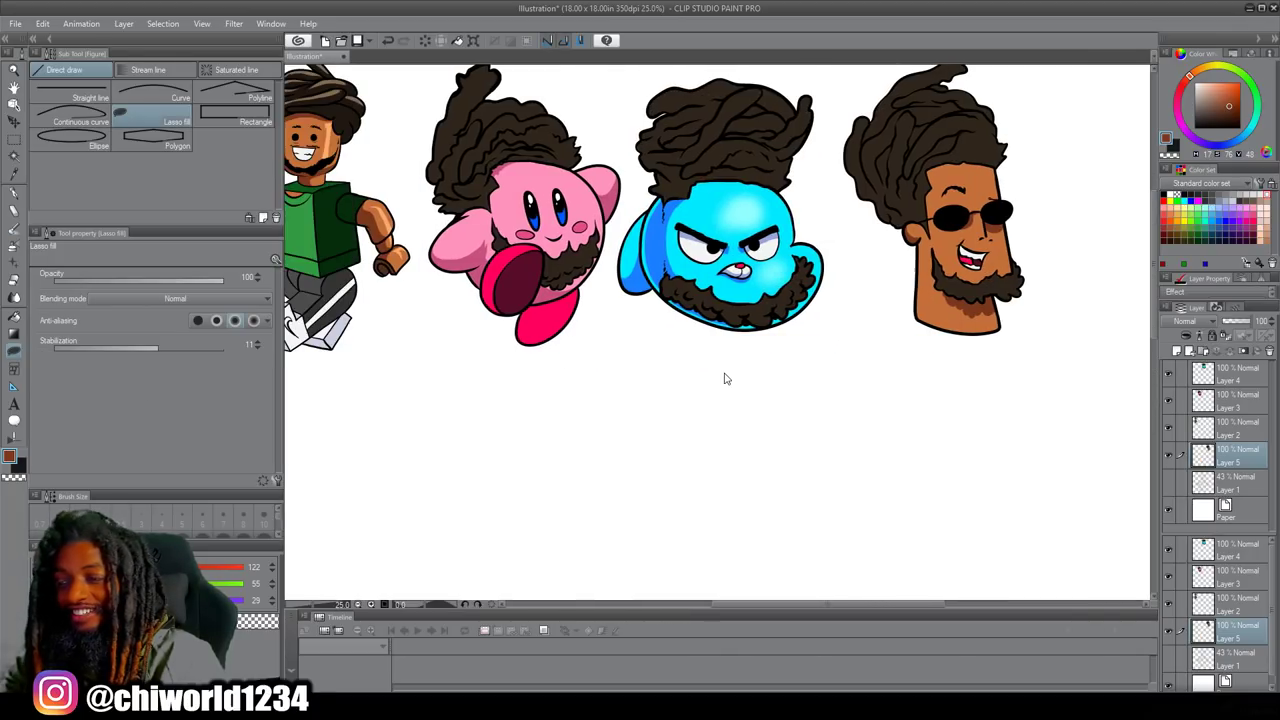
scroll(728, 369, up, 1)
scroll(728, 369, left, 1)
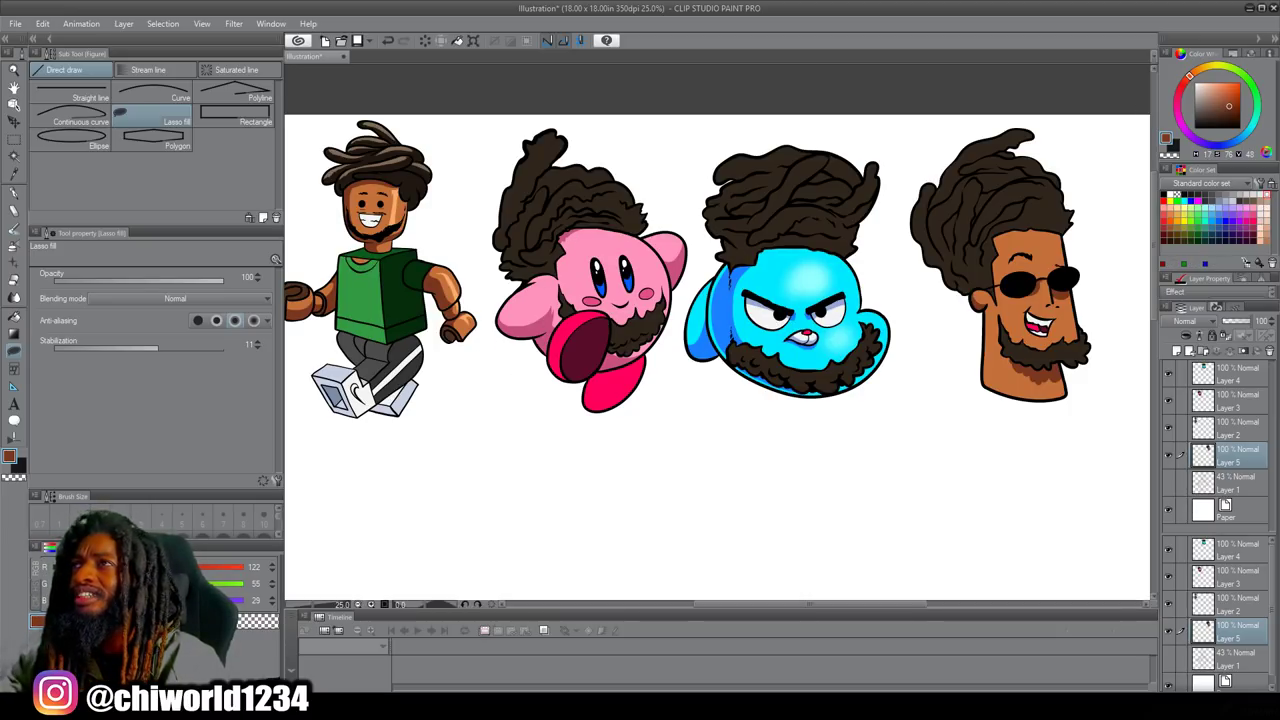
Switch to the browser, maximize it, and browse the Cartoon Network image results for the next style reference.
key(alt+Tab)
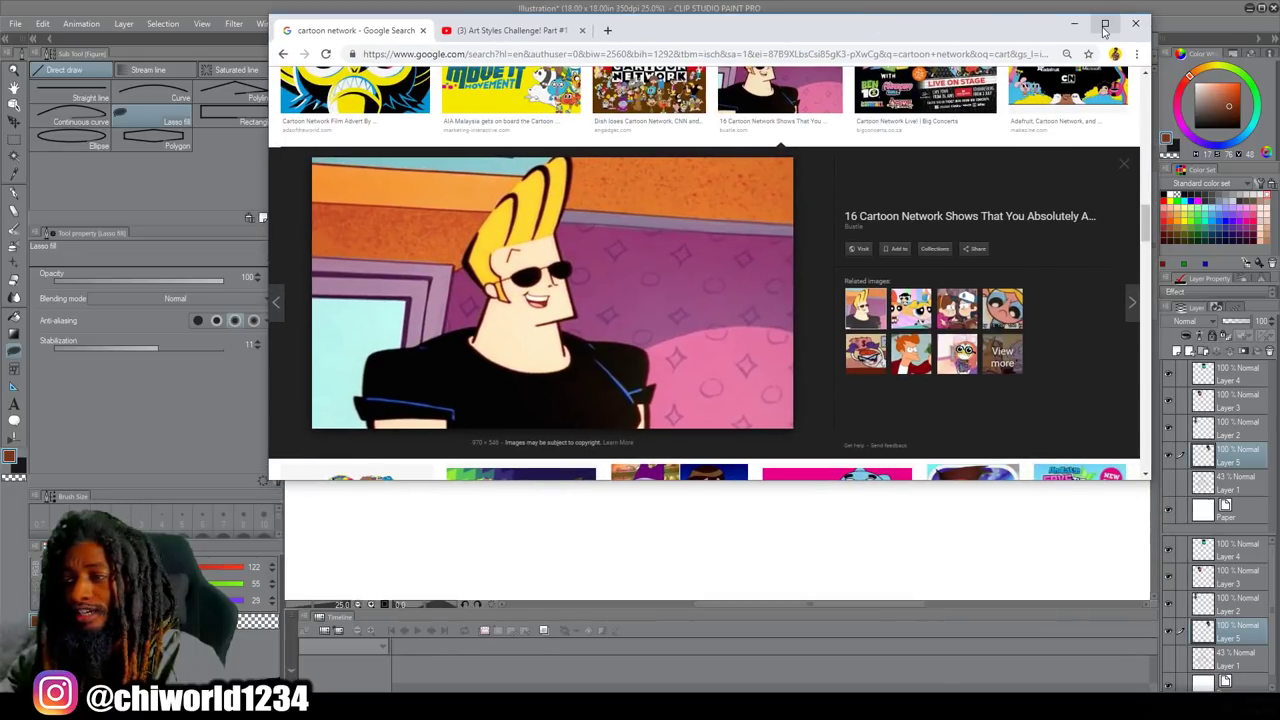
click(1103, 27)
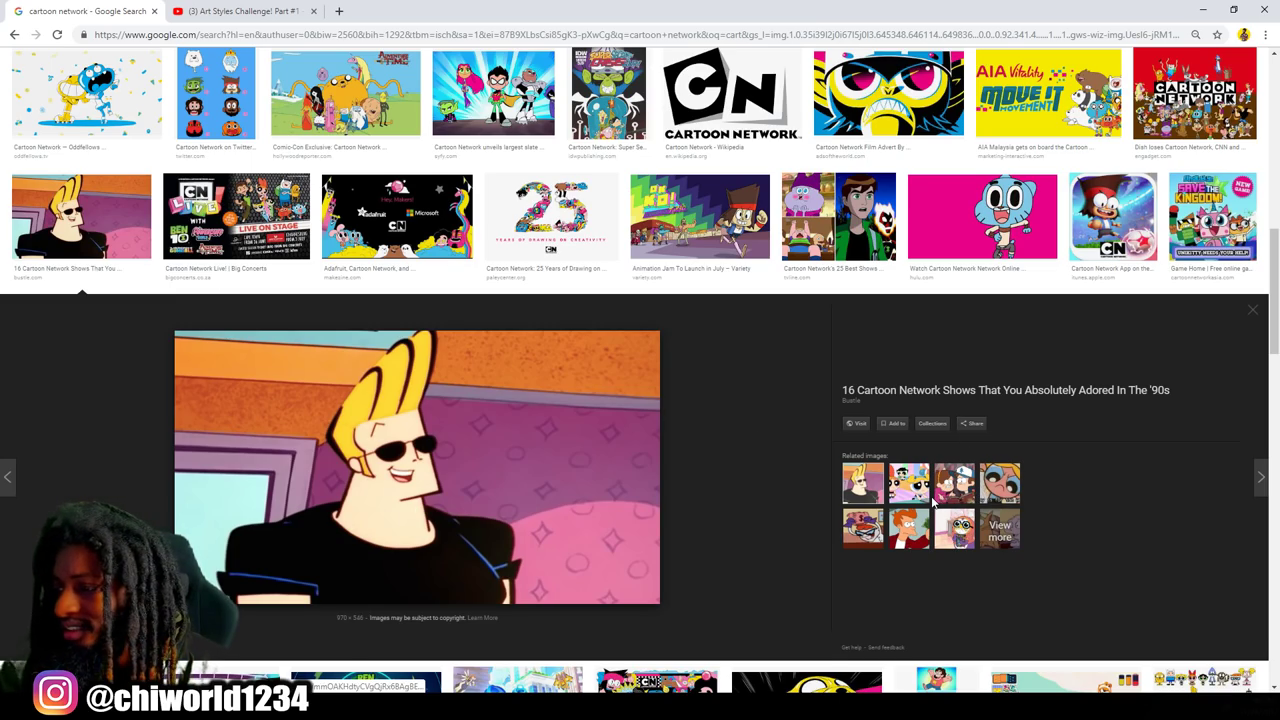
scroll(930, 496, down, 3)
scroll(893, 517, down, 10)
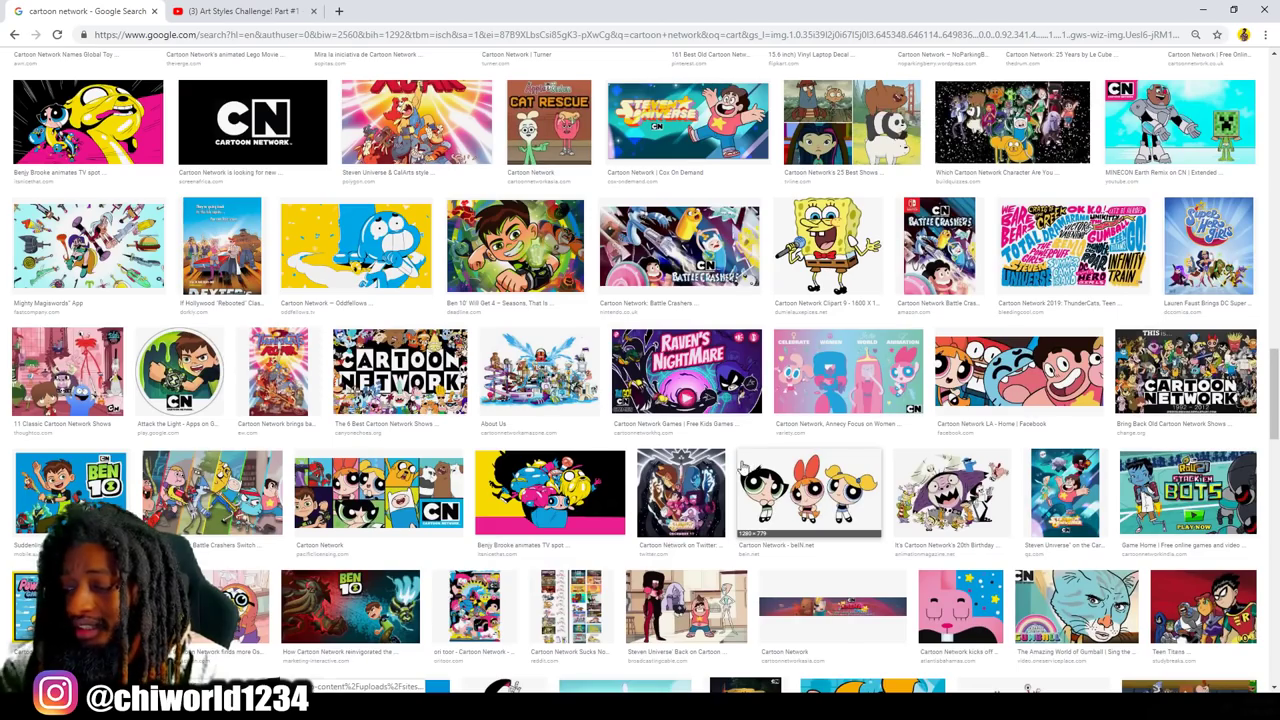
scroll(754, 460, down, 3)
scroll(726, 470, down, 4)
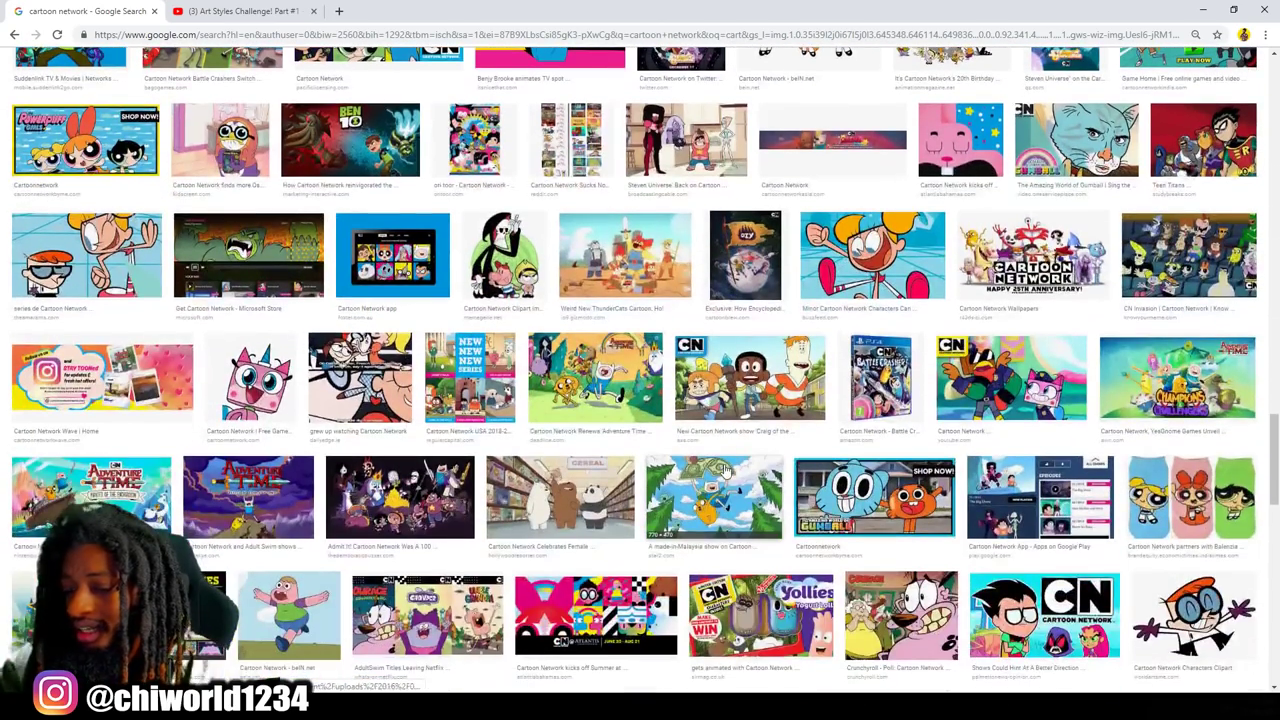
scroll(724, 469, down, 3)
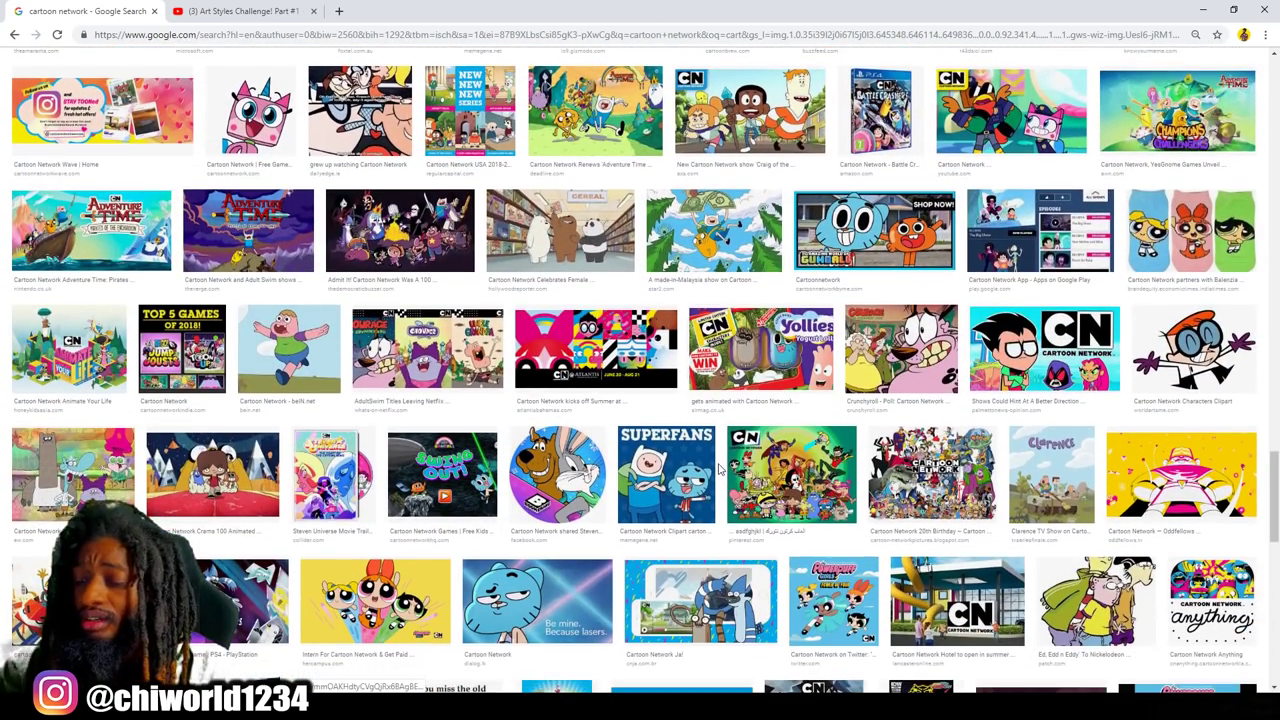
scroll(657, 466, down, 10)
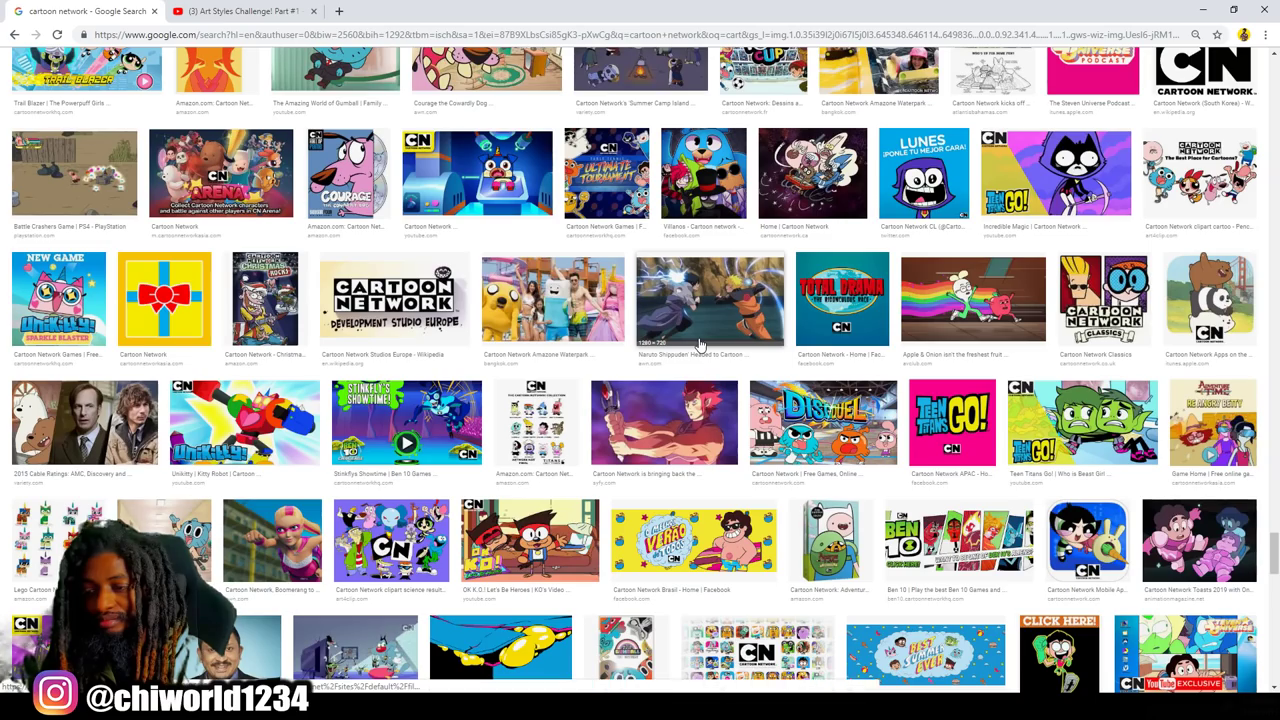
Preview the ThunderCats image, continue through the results, and look over related Ed, Edd n Eddy images.
click(666, 404)
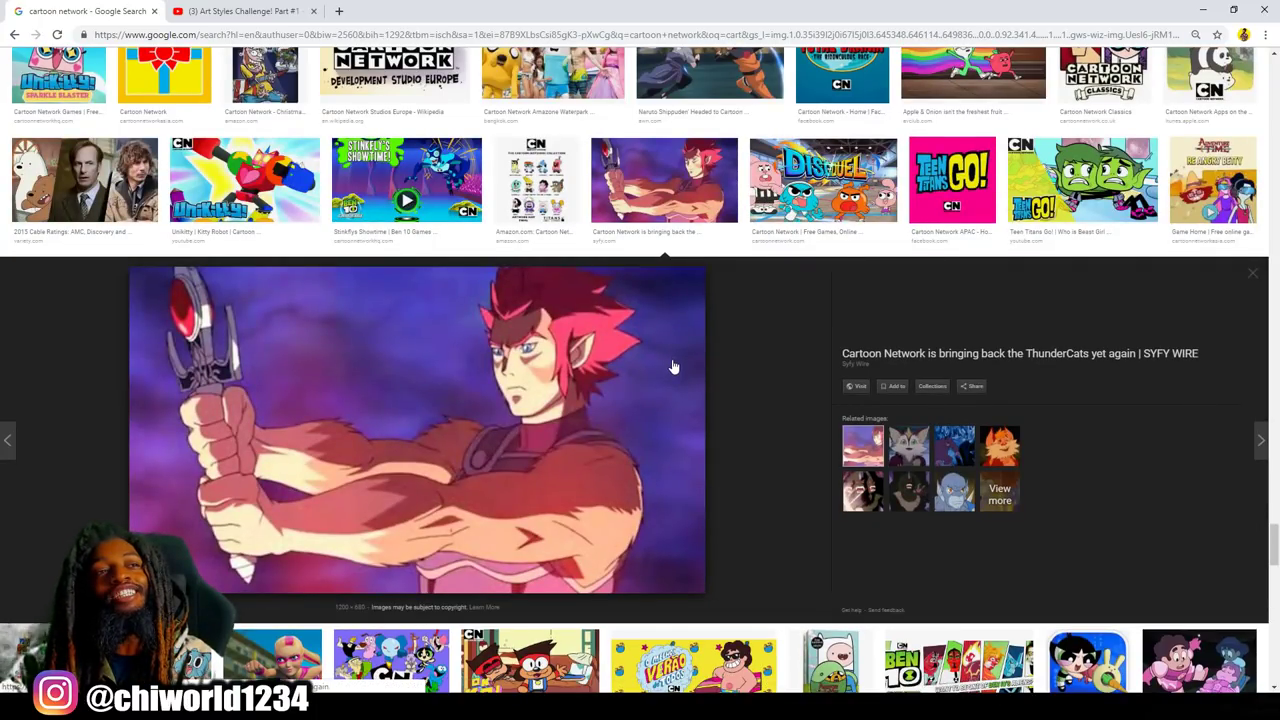
scroll(670, 360, down, 7)
scroll(660, 344, down, 1)
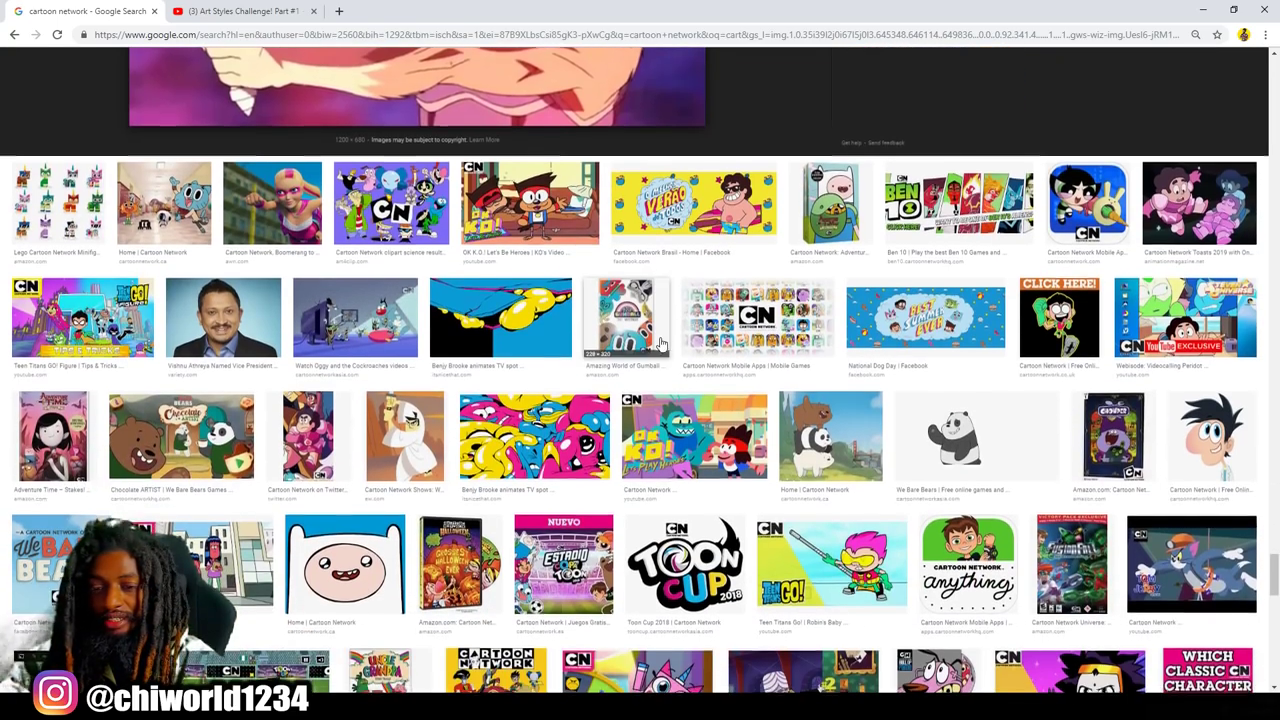
scroll(660, 344, down, 8)
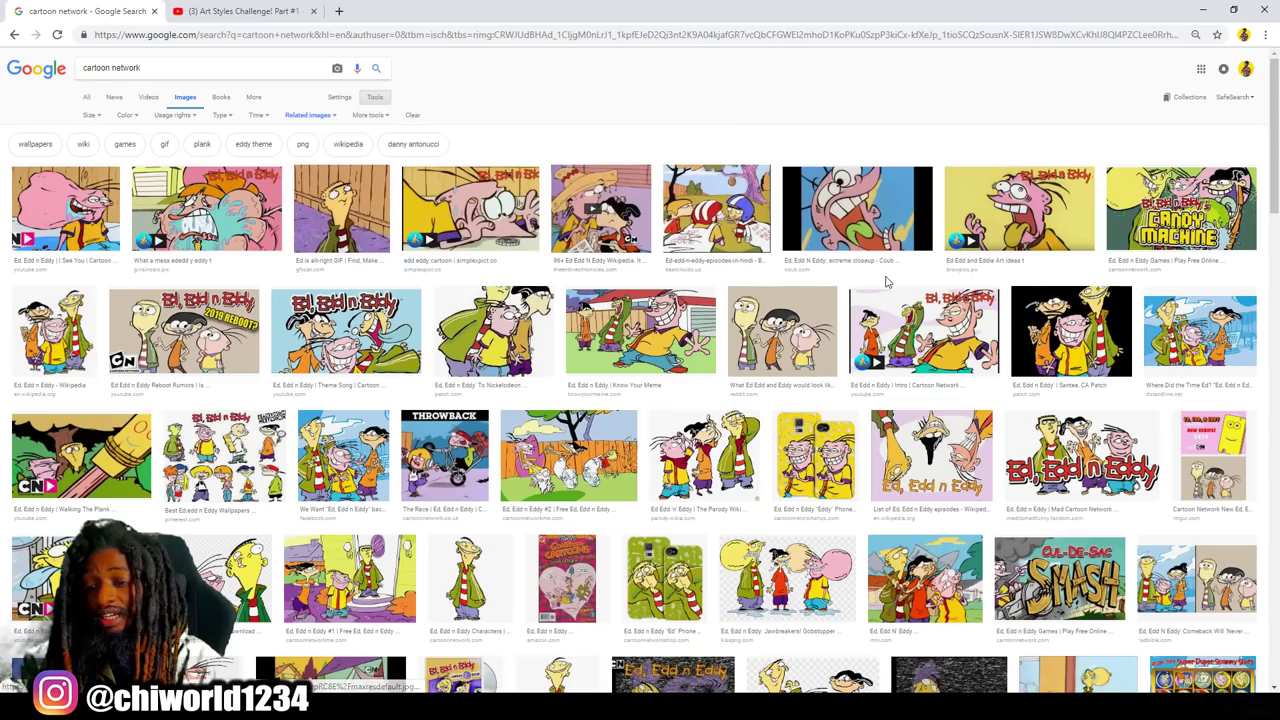
scroll(640, 400, down, 1)
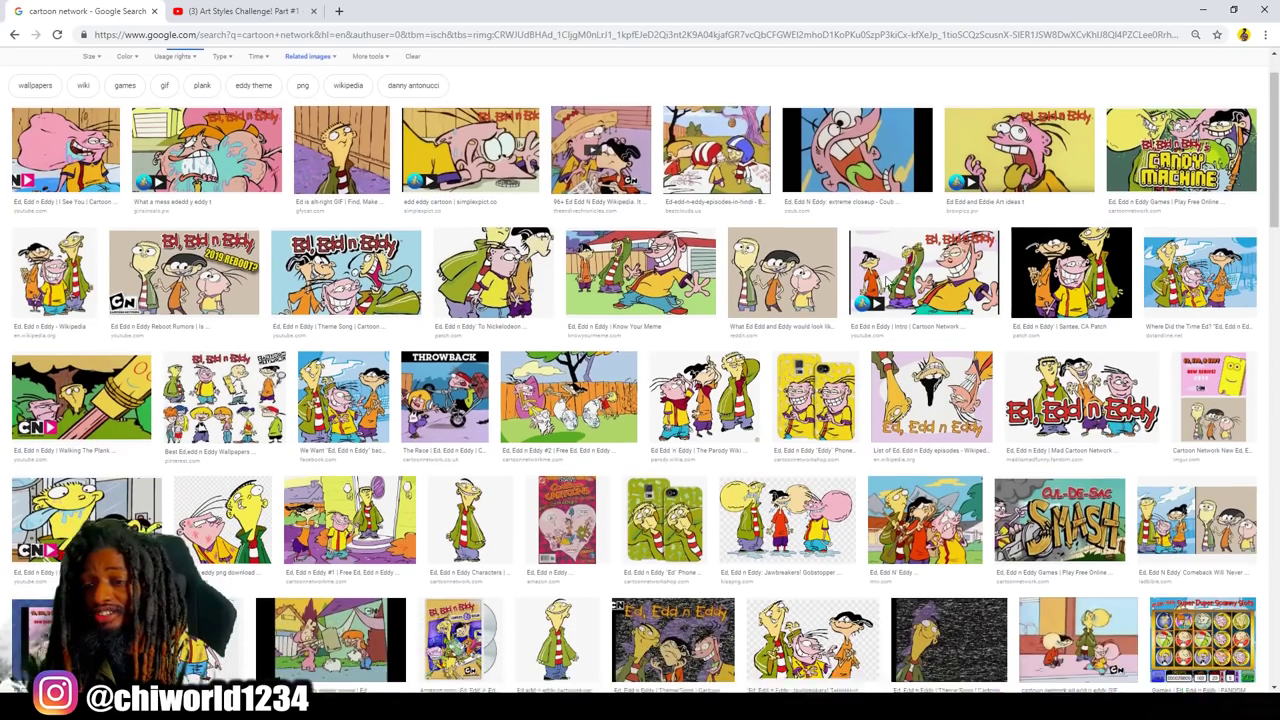
scroll(885, 290, down, 1)
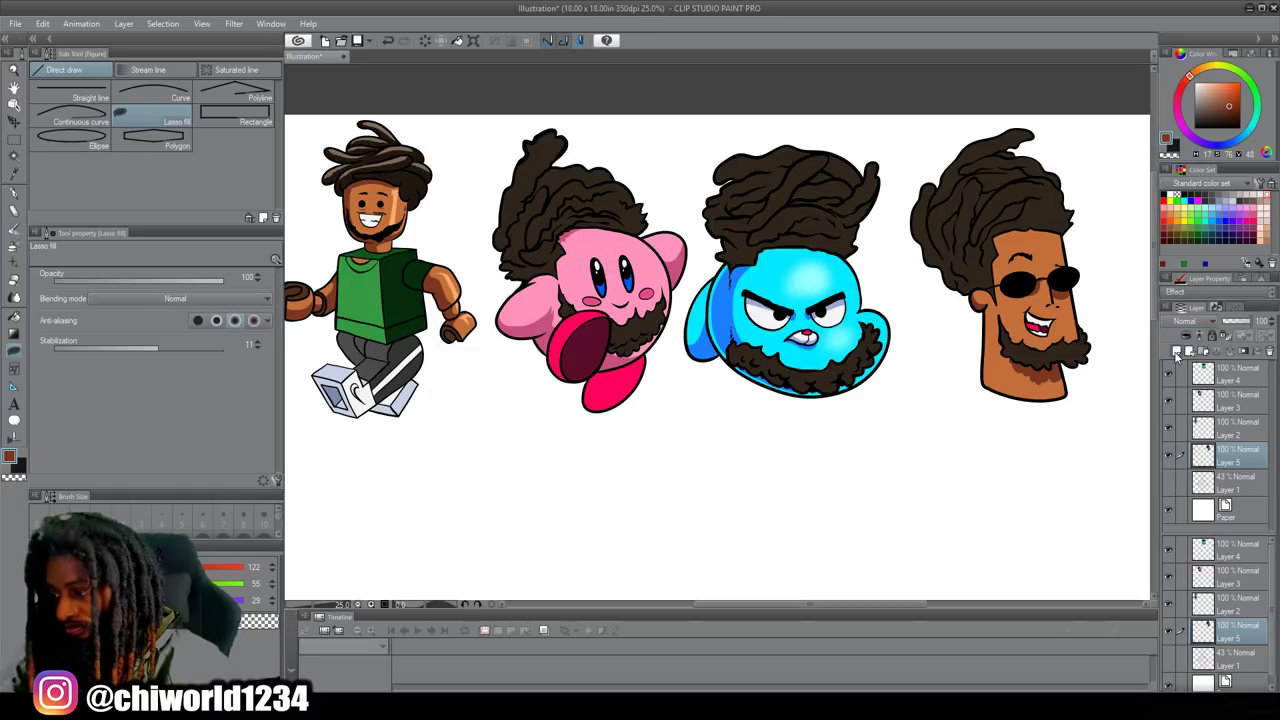
Return to Clip Studio Paint, add a layer on top of the stack, and ink a long curved grin with a small rounded nose.
drag(1246, 462, 1250, 372)
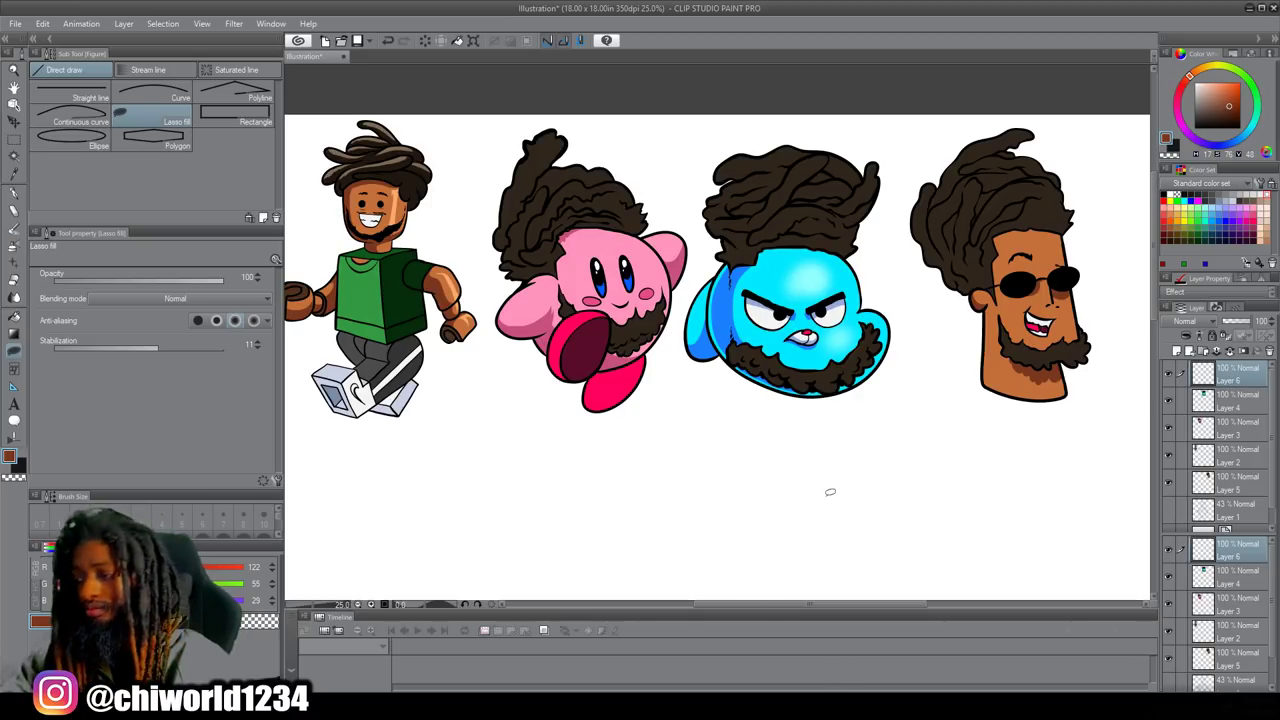
scroll(825, 500, down, 5)
key(p)
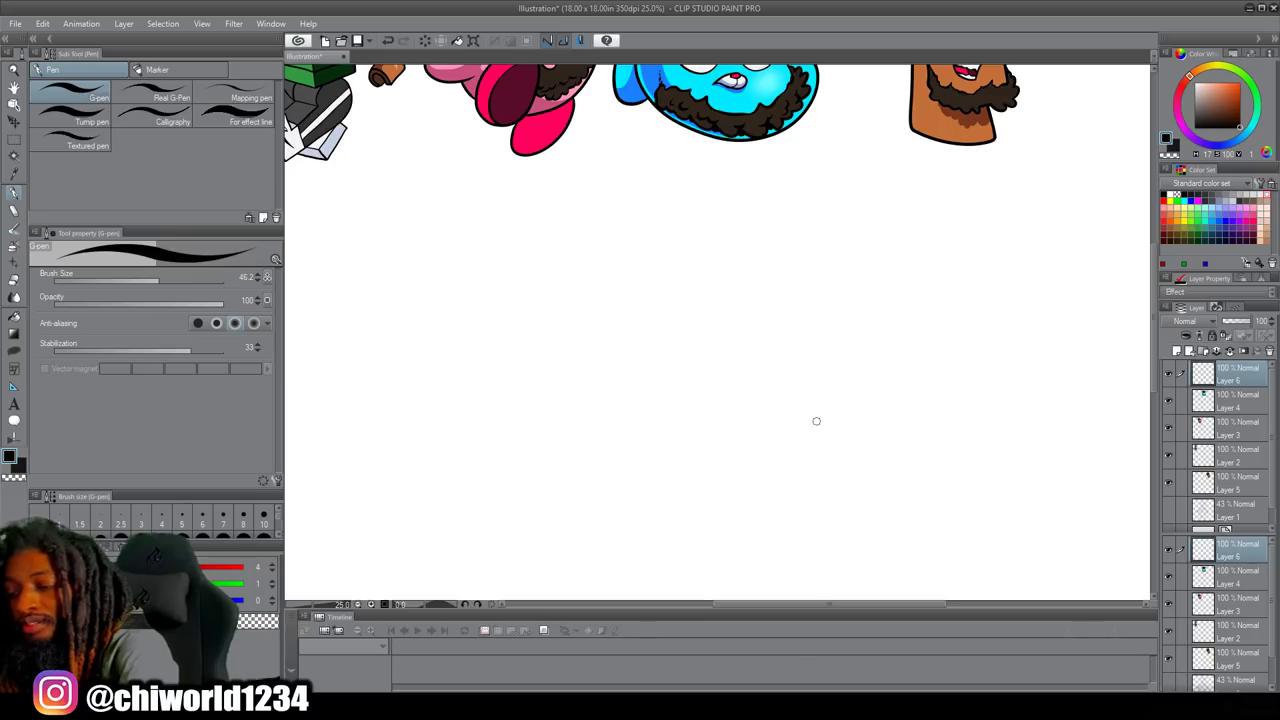
mouse_move(808, 440)
mouse_down()
mouse_move(727, 461)
mouse_move(622, 441)
mouse_move(569, 405)
mouse_move(539, 360)
mouse_move(612, 388)
mouse_move(646, 386)
mouse_move(634, 386)
mouse_move(647, 368)
mouse_move(679, 397)
mouse_up()
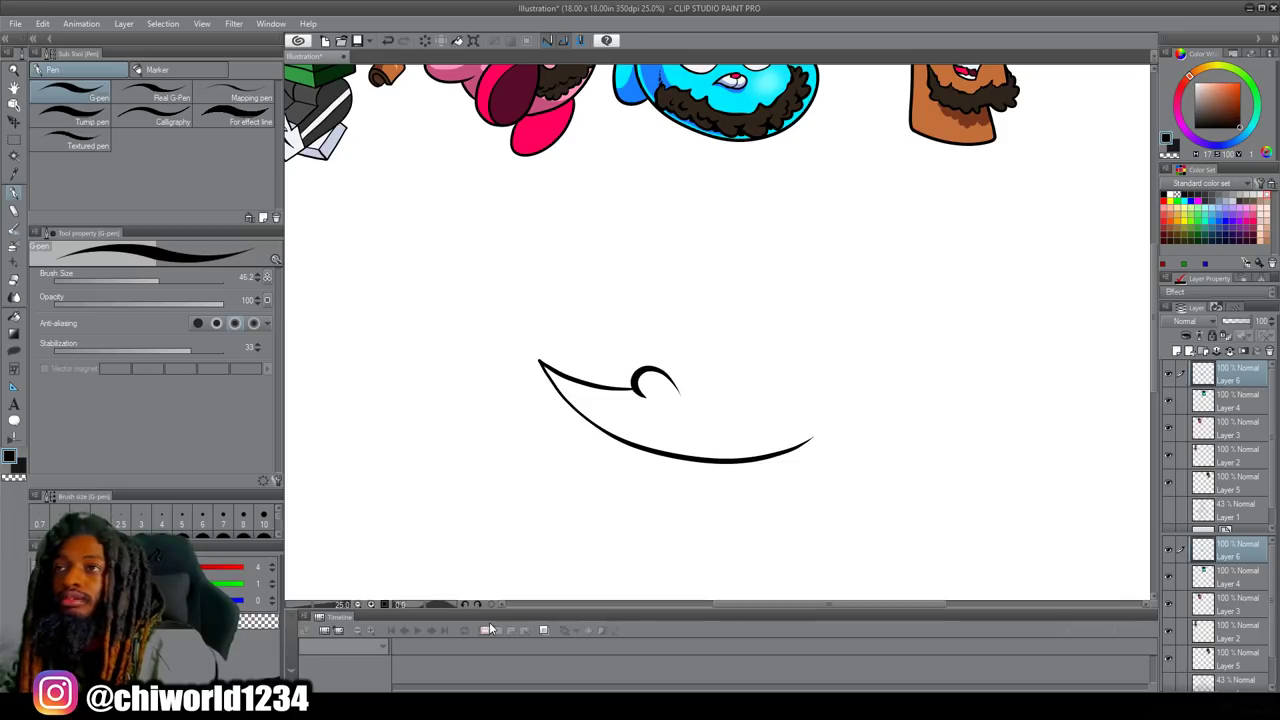
Ink two overlapping oval eyes above the nose with small dot pupils close together, redrawing the right eye once.
drag(670, 395, 640, 387)
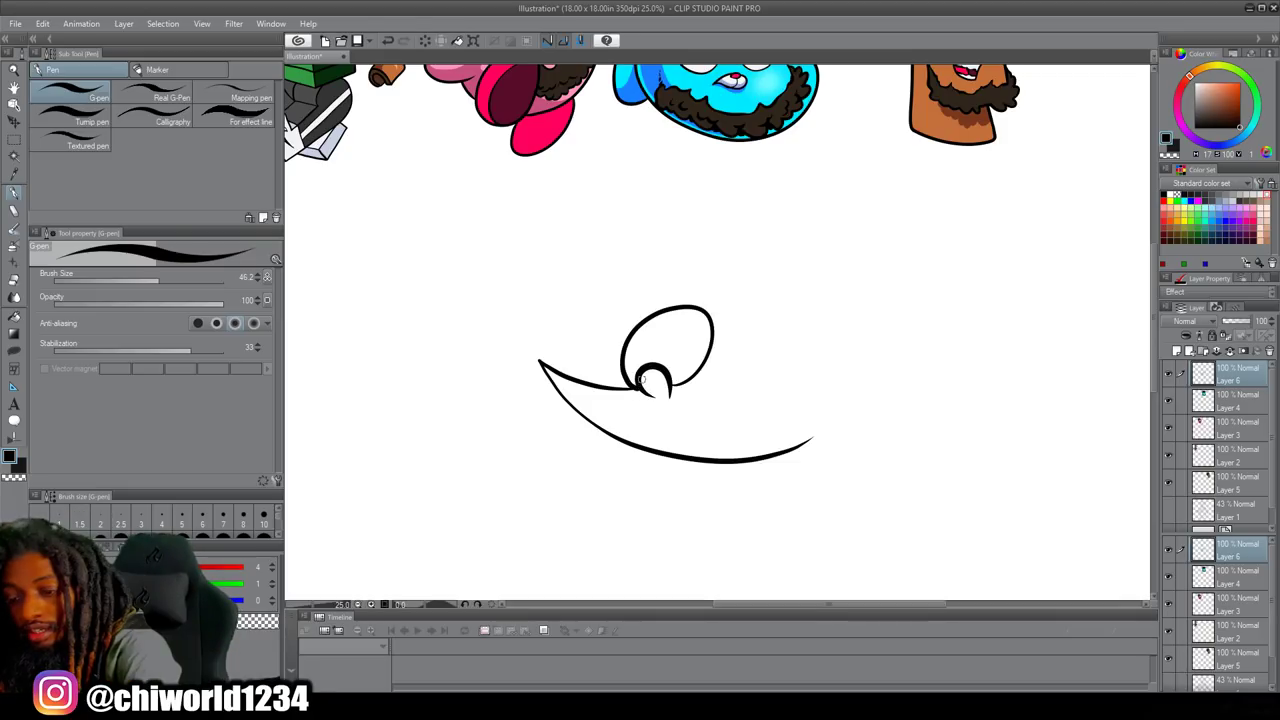
mouse_move(694, 386)
mouse_down()
mouse_move(705, 356)
mouse_move(740, 338)
mouse_move(777, 366)
mouse_move(767, 387)
mouse_move(711, 409)
mouse_move(686, 390)
mouse_move(692, 364)
mouse_up()
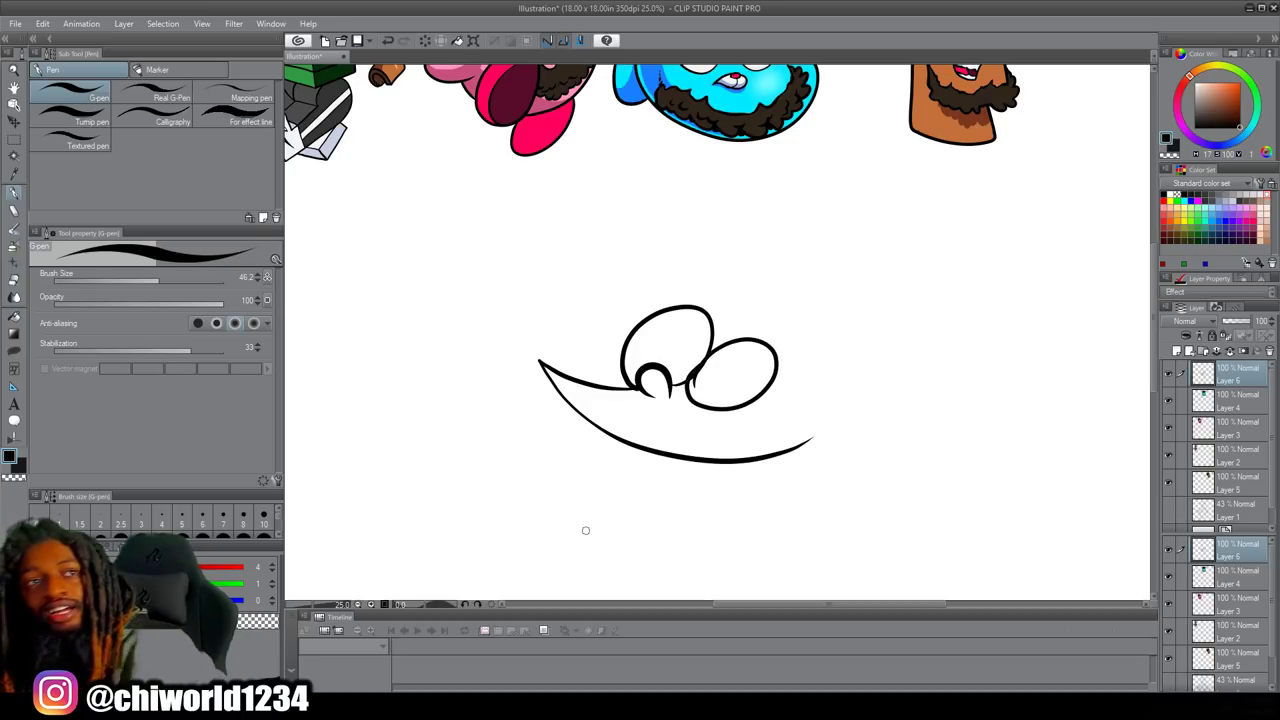
key(ctrl+z)
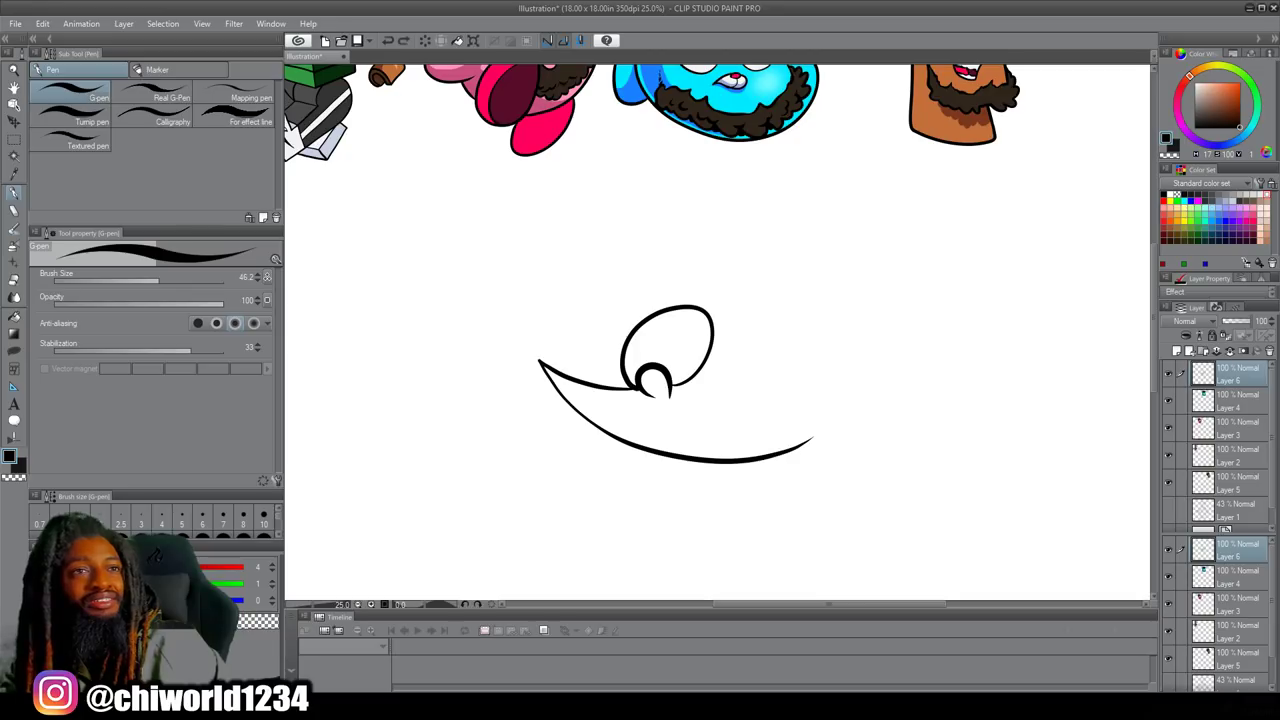
mouse_move(700, 372)
mouse_down()
mouse_move(760, 343)
mouse_move(777, 362)
mouse_move(692, 368)
mouse_up()
click(708, 373)
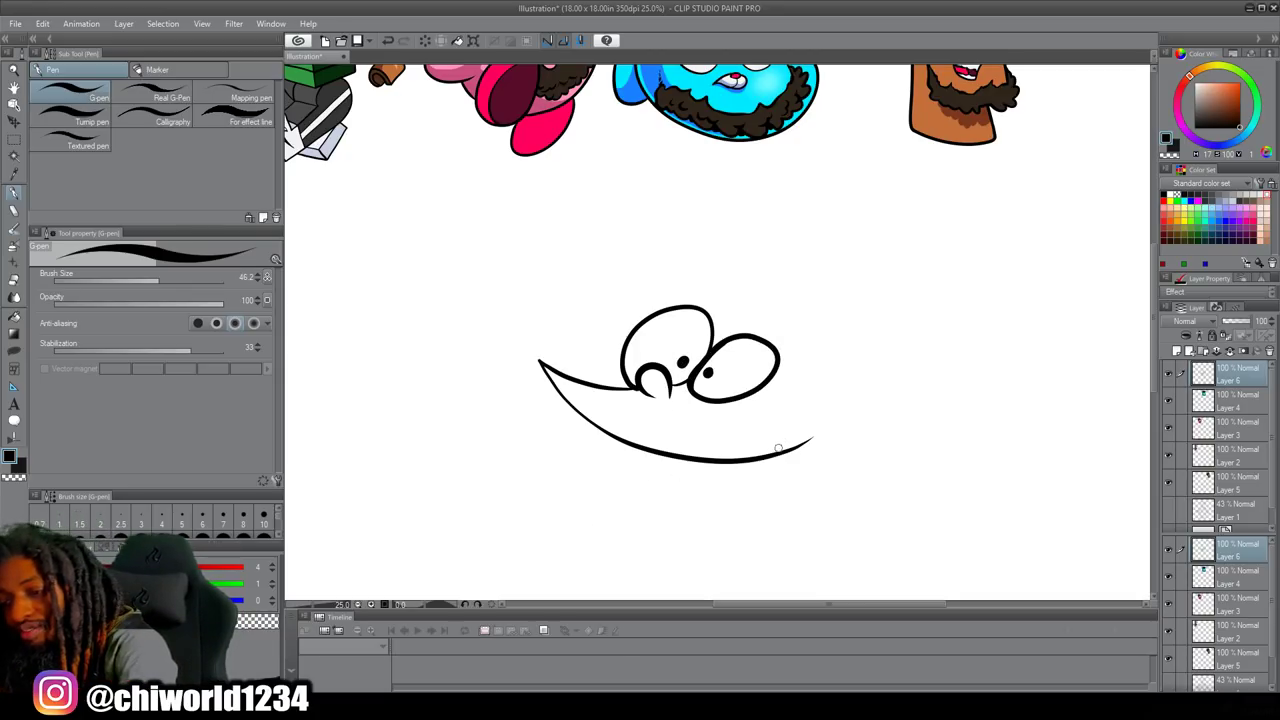
Extend the right end of the grin line upward and cap it with a short curved cheek crease.
mouse_move(783, 450)
mouse_down()
mouse_move(838, 411)
mouse_move(808, 411)
mouse_up()
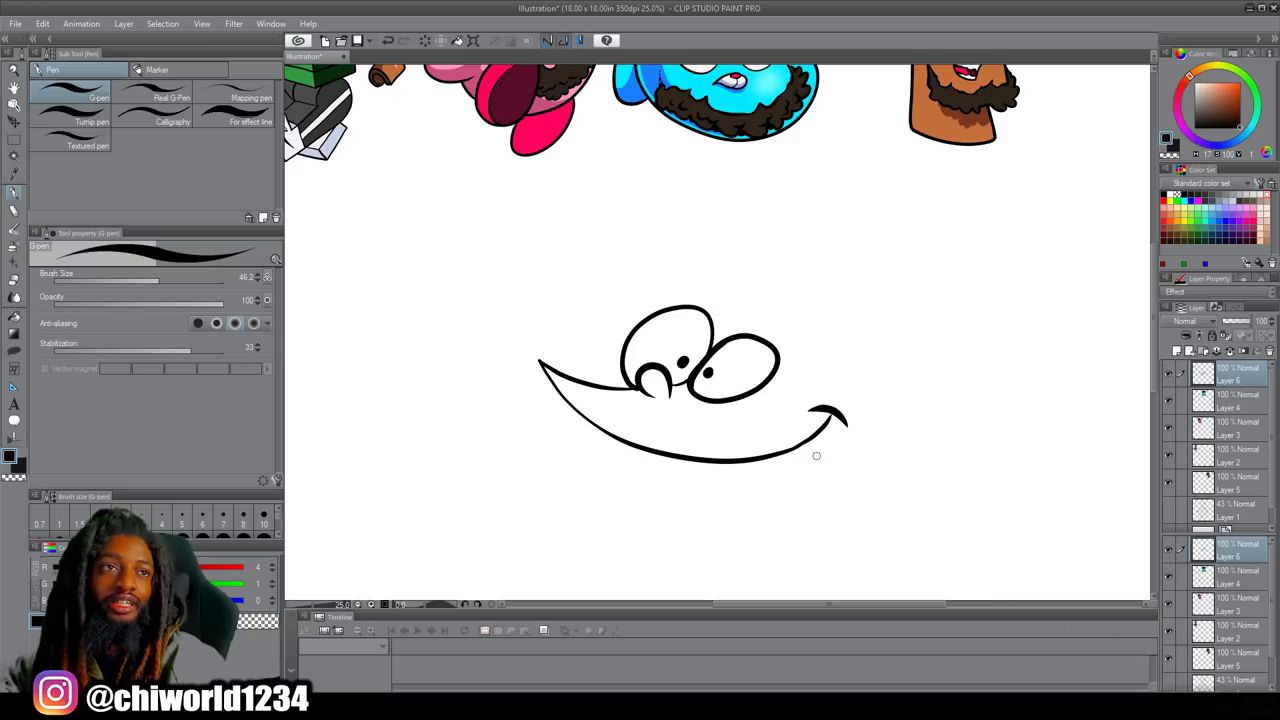
scroll(817, 458, down, 2)
scroll(1051, 414, down, 1)
scroll(975, 416, up, 2)
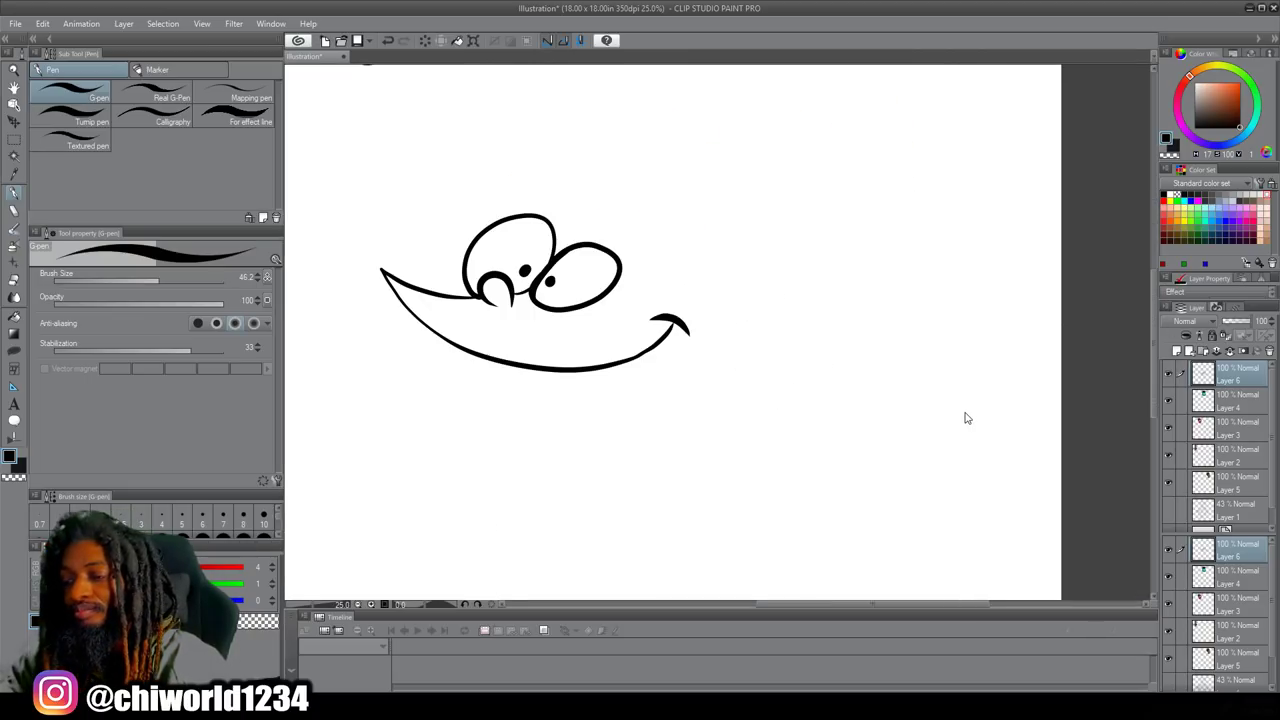
Ink the wide-open lower jaw below the grin, an upper row of divided teeth and a short lower row of teeth.
scroll(962, 411, left, 2)
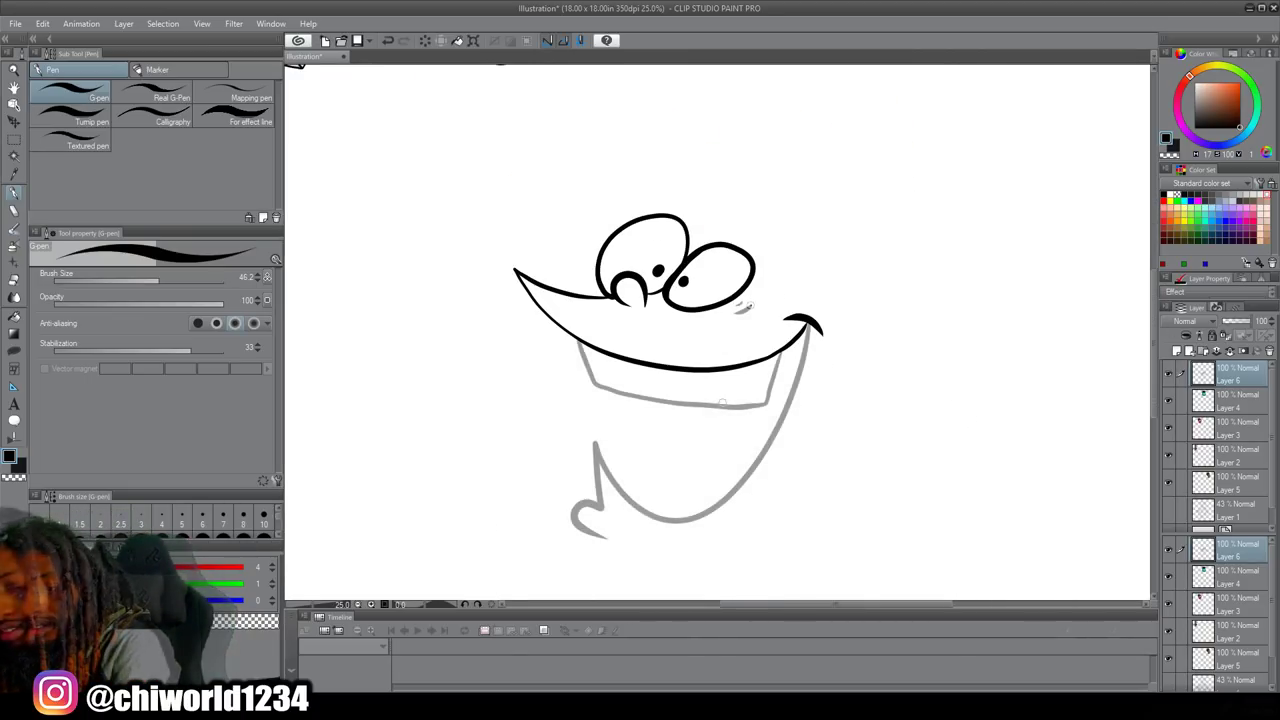
drag(714, 408, 727, 367)
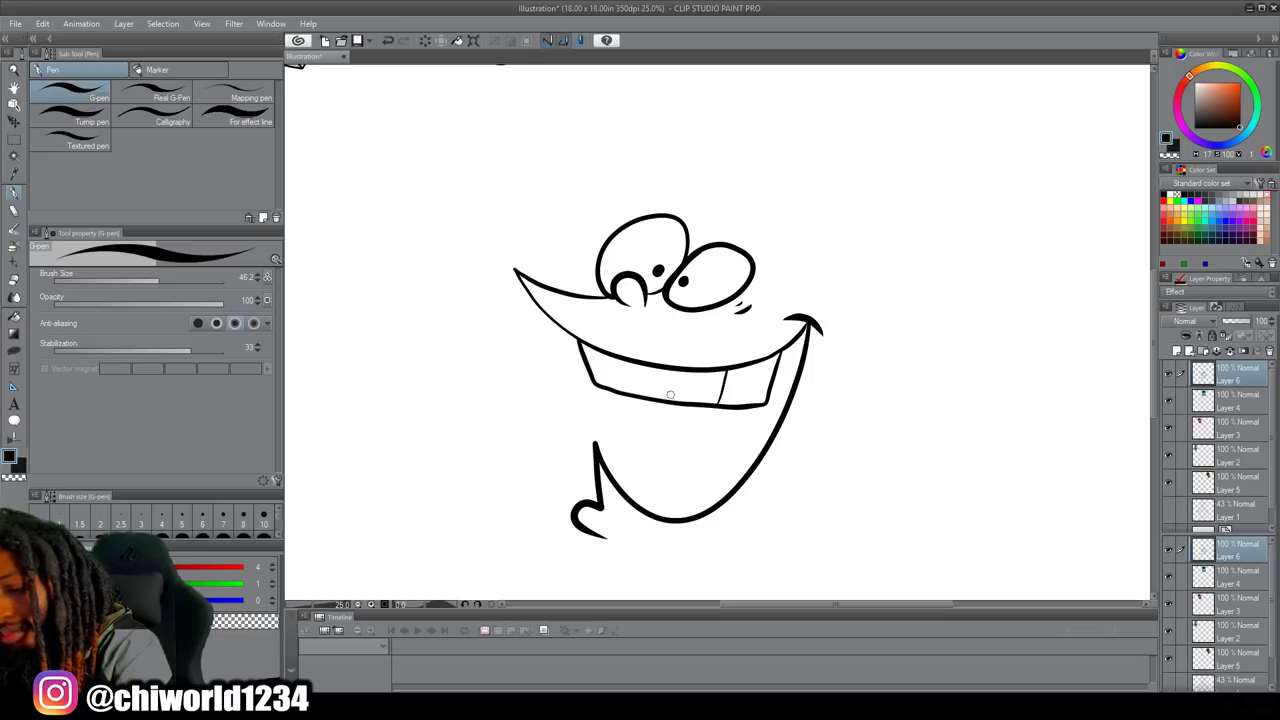
mouse_move(666, 402)
mouse_down()
mouse_move(668, 367)
mouse_move(621, 360)
mouse_up()
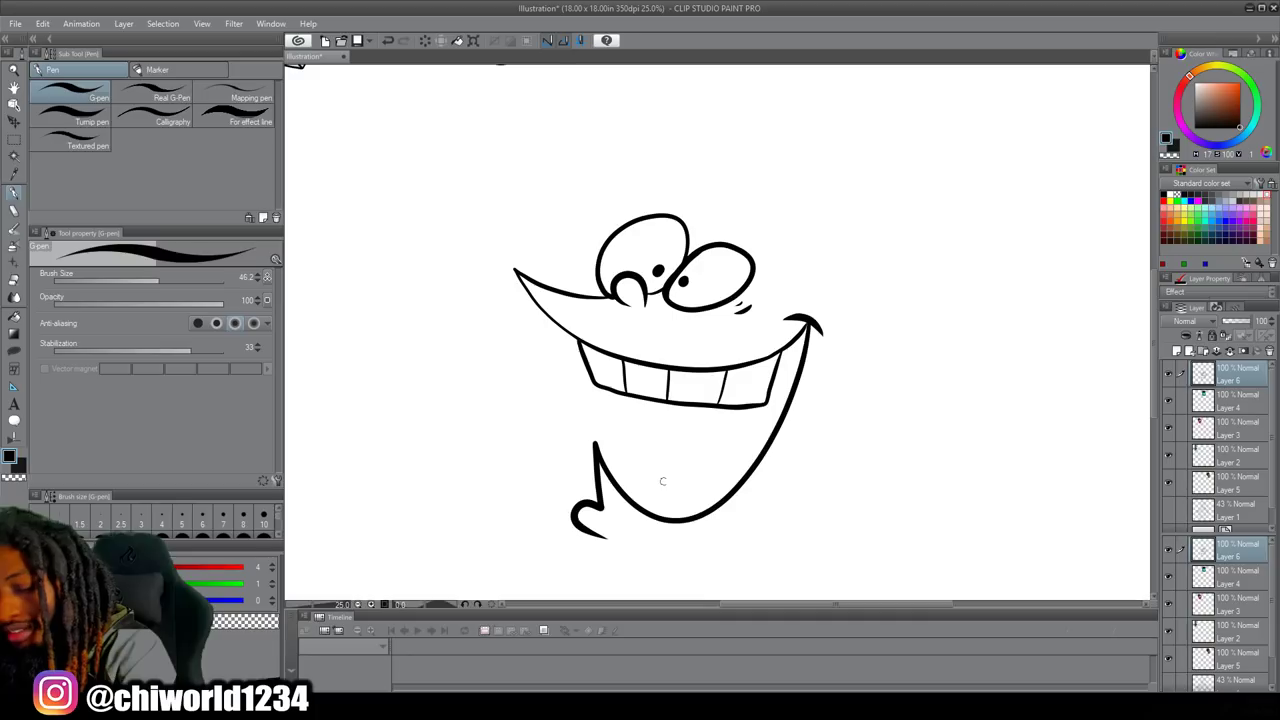
mouse_move(716, 500)
mouse_down()
mouse_move(629, 479)
mouse_move(634, 503)
mouse_move(660, 501)
mouse_move(649, 489)
mouse_move(654, 515)
mouse_move(653, 487)
mouse_move(685, 492)
mouse_up()
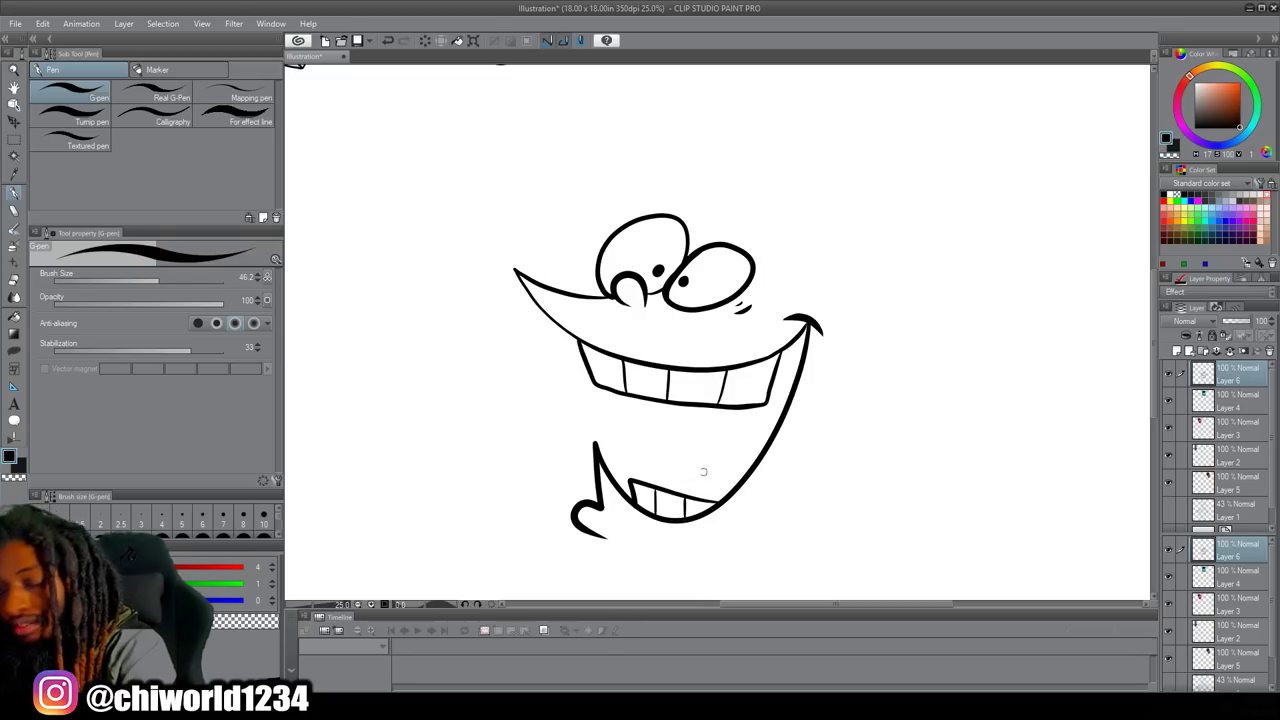
Ink a rounded, curled tongue behind the lower teeth, redrawing its tip once, and add the angled inner cheek line of the mouth.
mouse_move(678, 492)
mouse_down()
mouse_move(666, 472)
mouse_move(678, 442)
mouse_move(724, 444)
mouse_move(704, 454)
mouse_move(730, 440)
mouse_move(750, 462)
mouse_move(722, 468)
mouse_move(732, 492)
mouse_up()
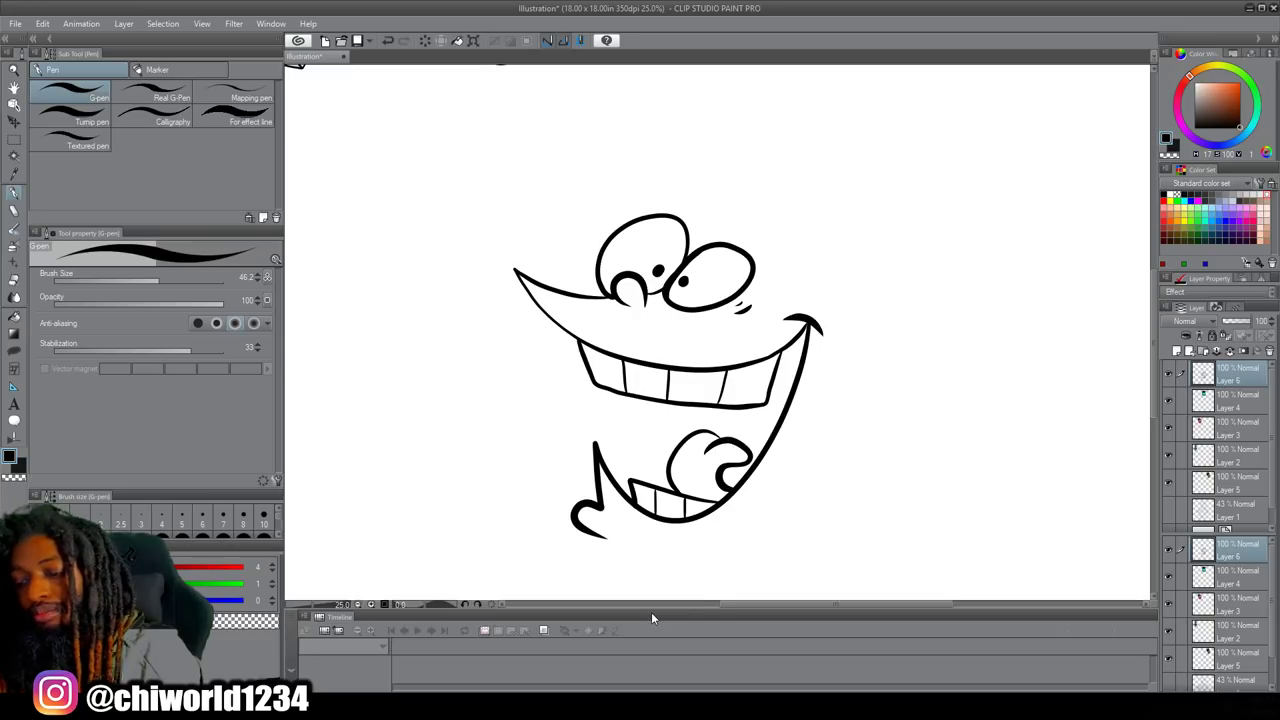
key(ctrl+z)
mouse_move(728, 490)
mouse_down()
mouse_move(738, 460)
mouse_move(757, 472)
mouse_move(735, 441)
mouse_move(700, 474)
mouse_up()
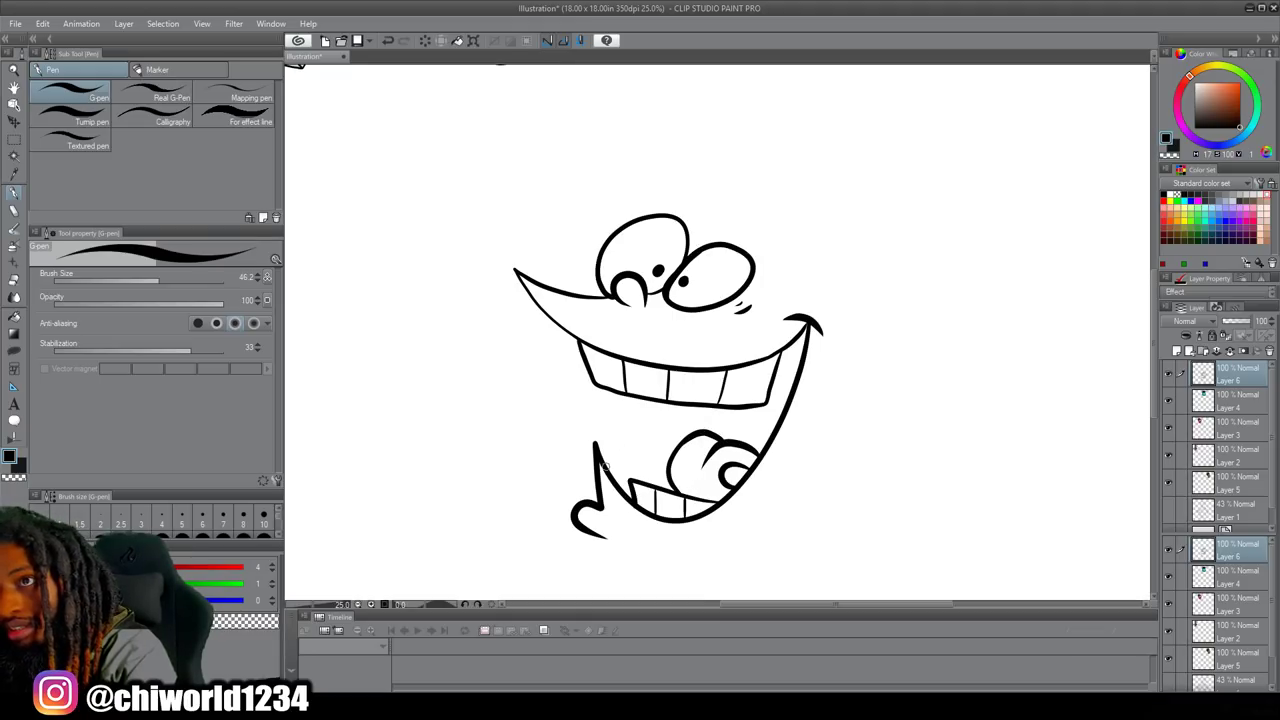
mouse_move(607, 463)
mouse_down()
mouse_move(638, 436)
mouse_move(632, 398)
mouse_up()
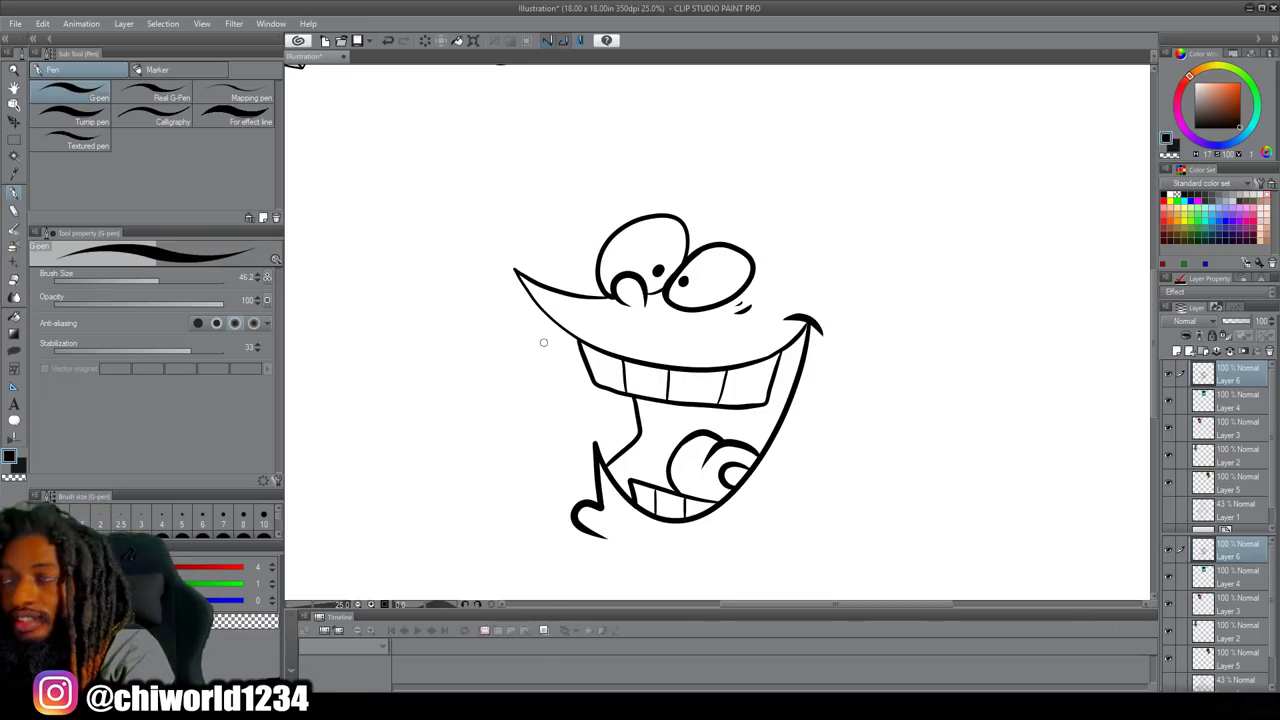
Ink the outer chin and jaw outline, an ear with a small cross mark, the angular hairline and a raised eyebrow.
mouse_move(561, 333)
mouse_down()
mouse_move(570, 461)
mouse_move(541, 486)
mouse_move(533, 517)
mouse_move(562, 551)
mouse_move(598, 570)
mouse_up()
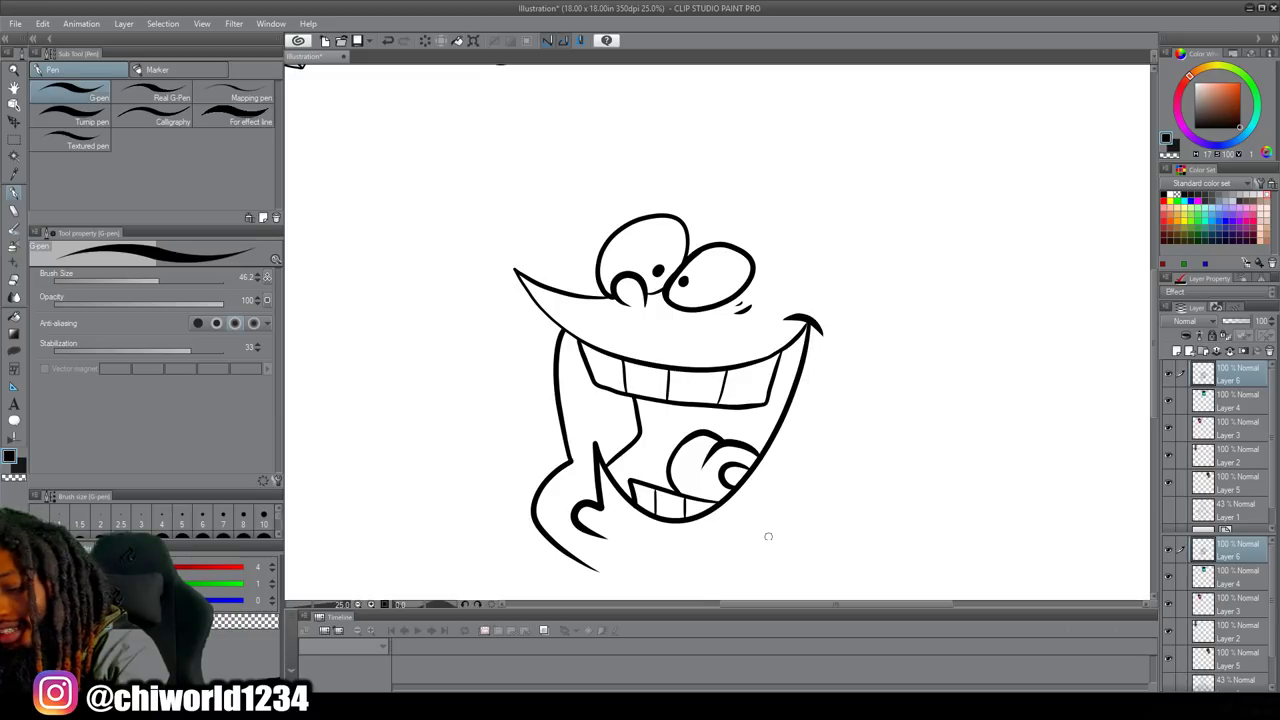
mouse_move(760, 543)
mouse_down()
mouse_move(818, 433)
mouse_move(830, 459)
mouse_move(857, 457)
mouse_move(877, 434)
mouse_move(847, 429)
mouse_up()
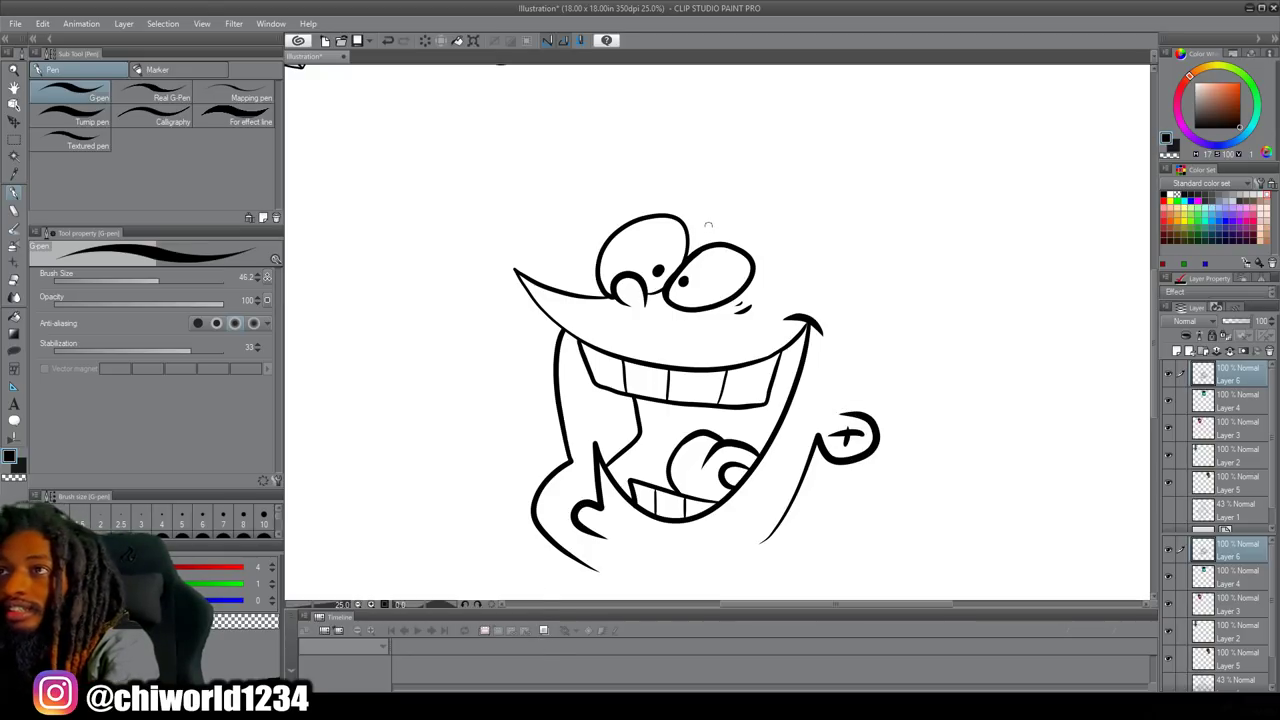
drag(588, 259, 584, 288)
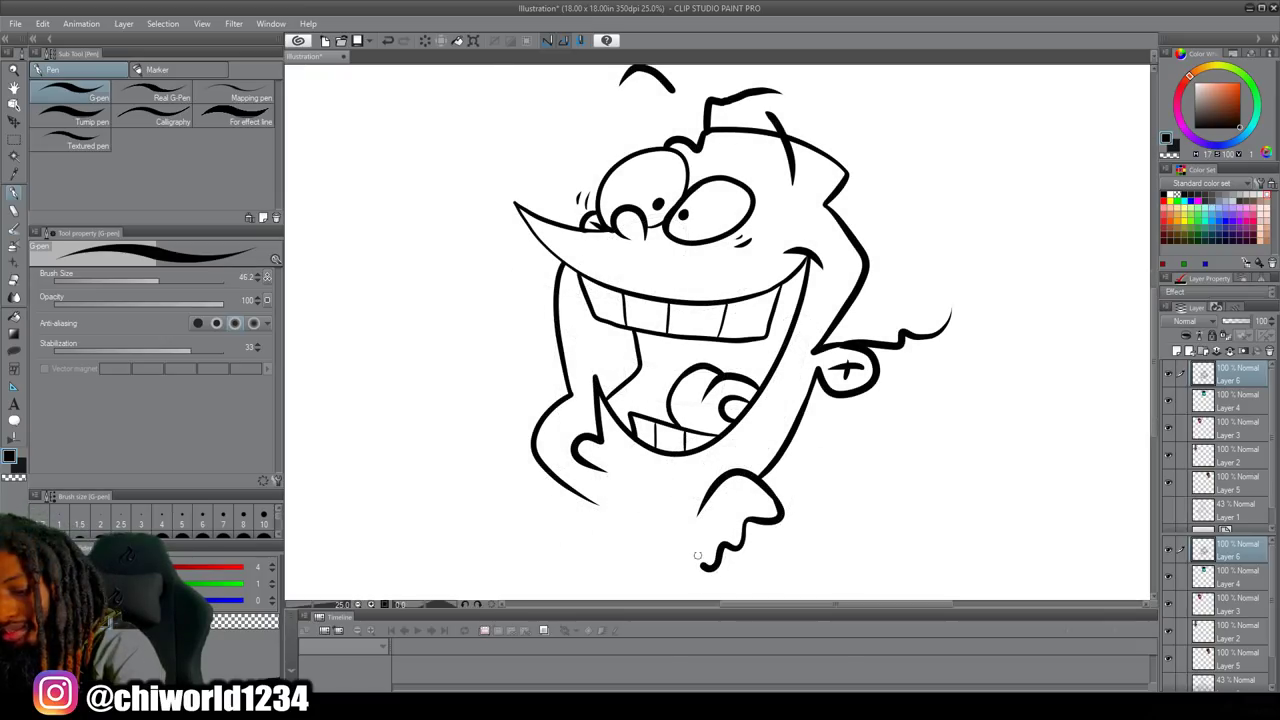
mouse_move(697, 555)
mouse_down()
mouse_move(708, 489)
mouse_move(684, 535)
mouse_move(670, 519)
mouse_move(654, 531)
mouse_move(650, 559)
mouse_move(629, 522)
mouse_move(611, 526)
mouse_move(607, 506)
mouse_move(560, 479)
mouse_up()
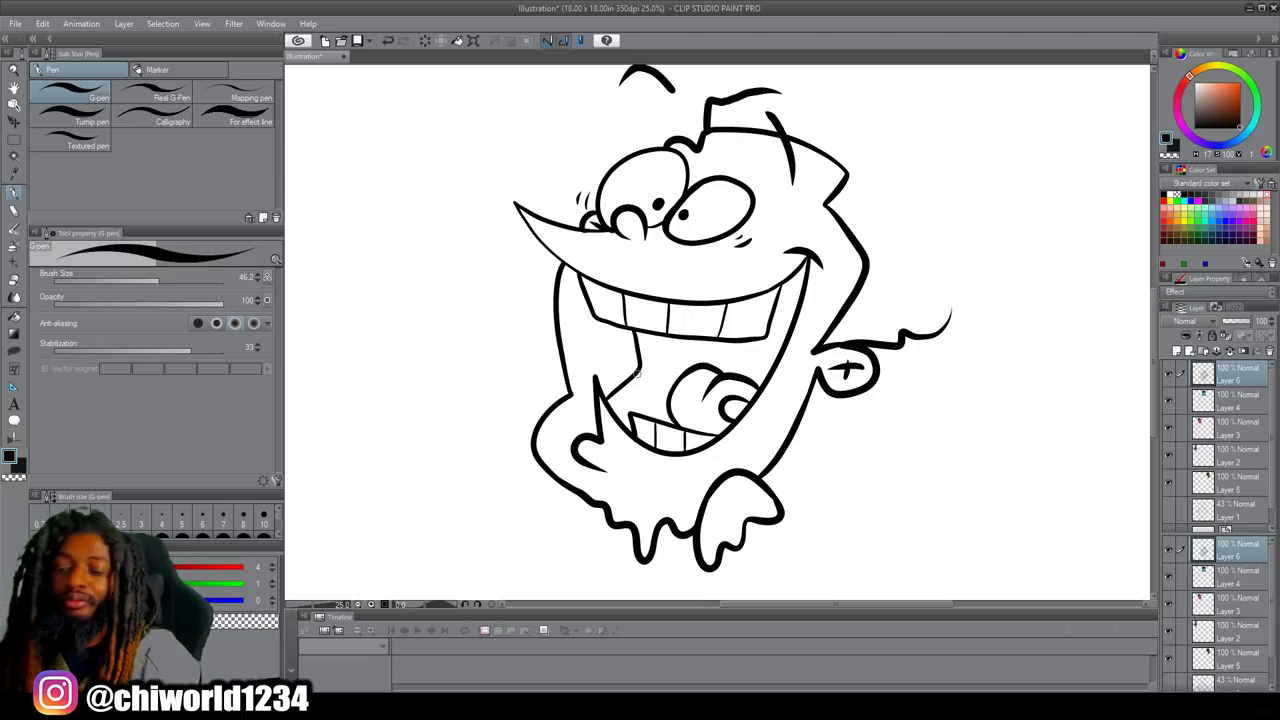
key(ctrl+z)
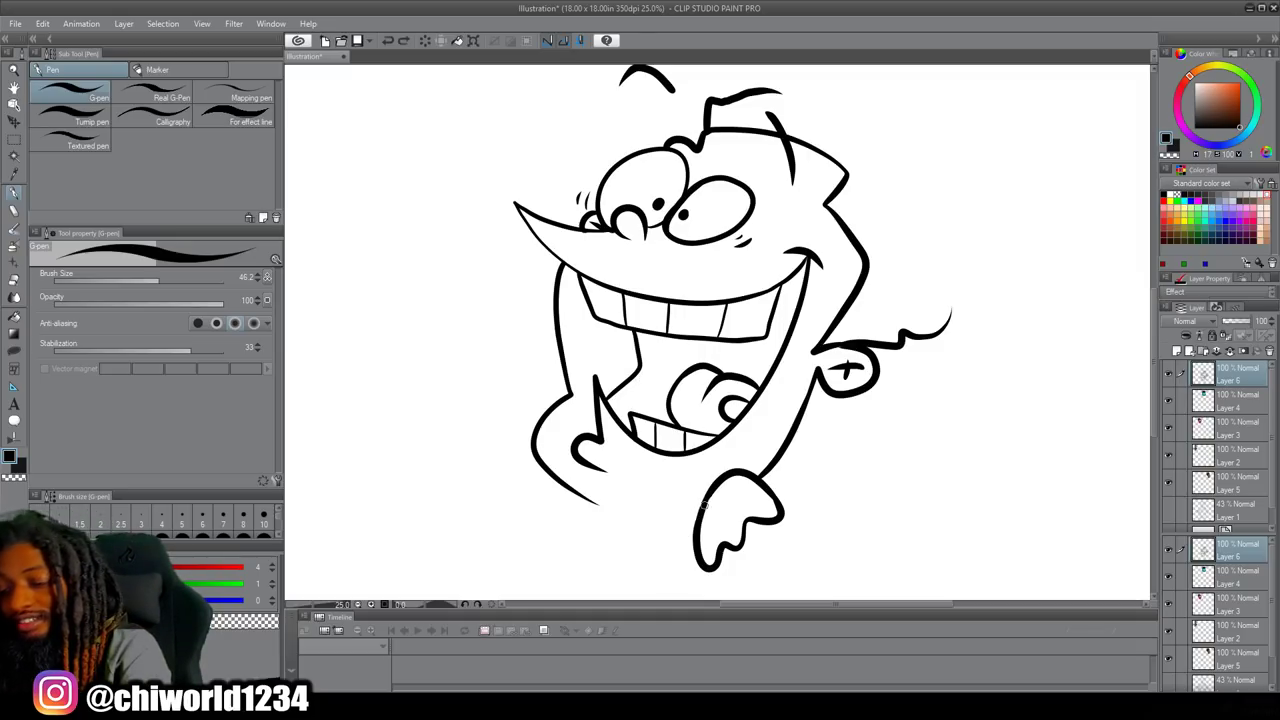
mouse_move(700, 506)
mouse_down()
mouse_move(635, 513)
mouse_move(541, 476)
mouse_up()
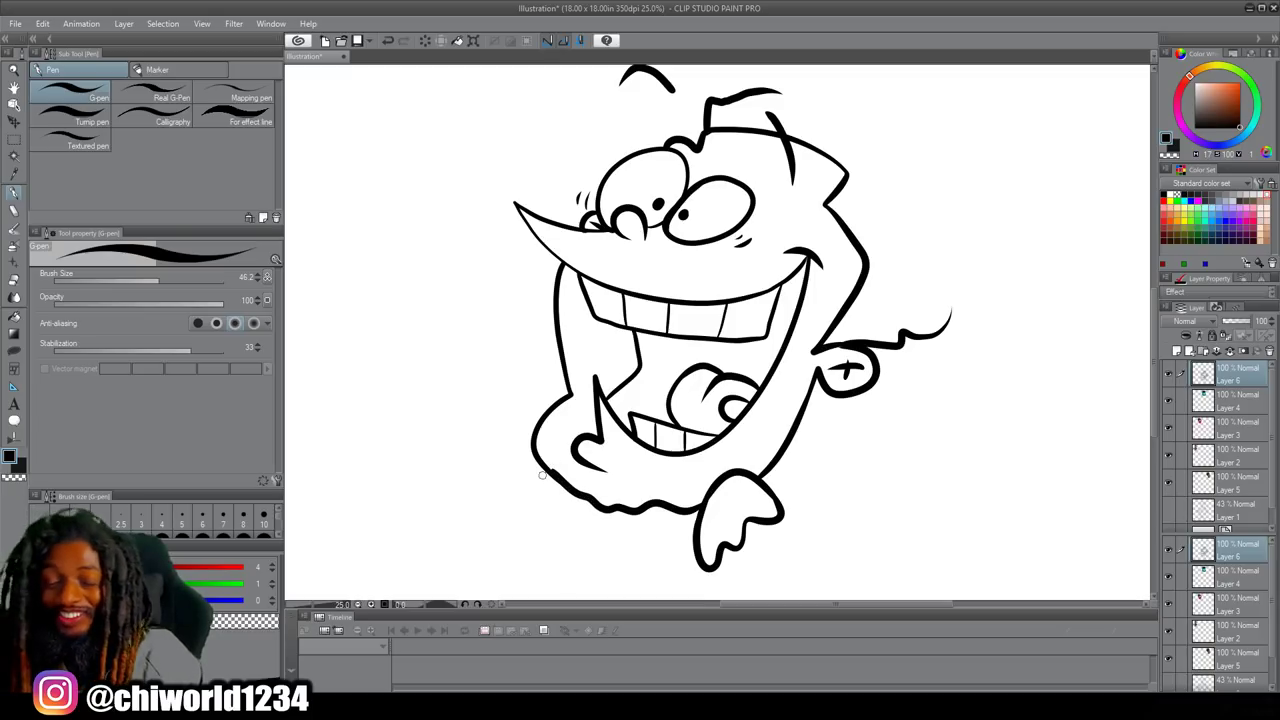
key(ctrl+z)
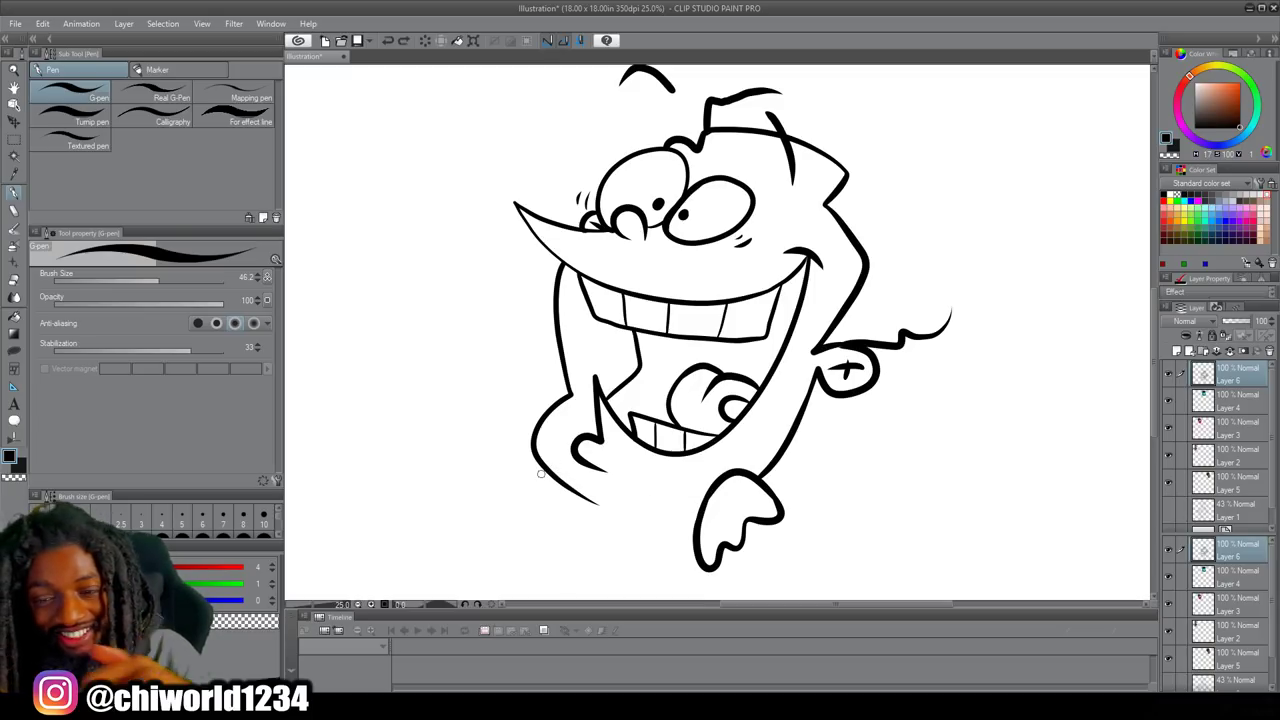
mouse_move(583, 462)
mouse_down()
mouse_move(684, 495)
mouse_move(700, 478)
mouse_move(717, 490)
mouse_move(756, 450)
mouse_up()
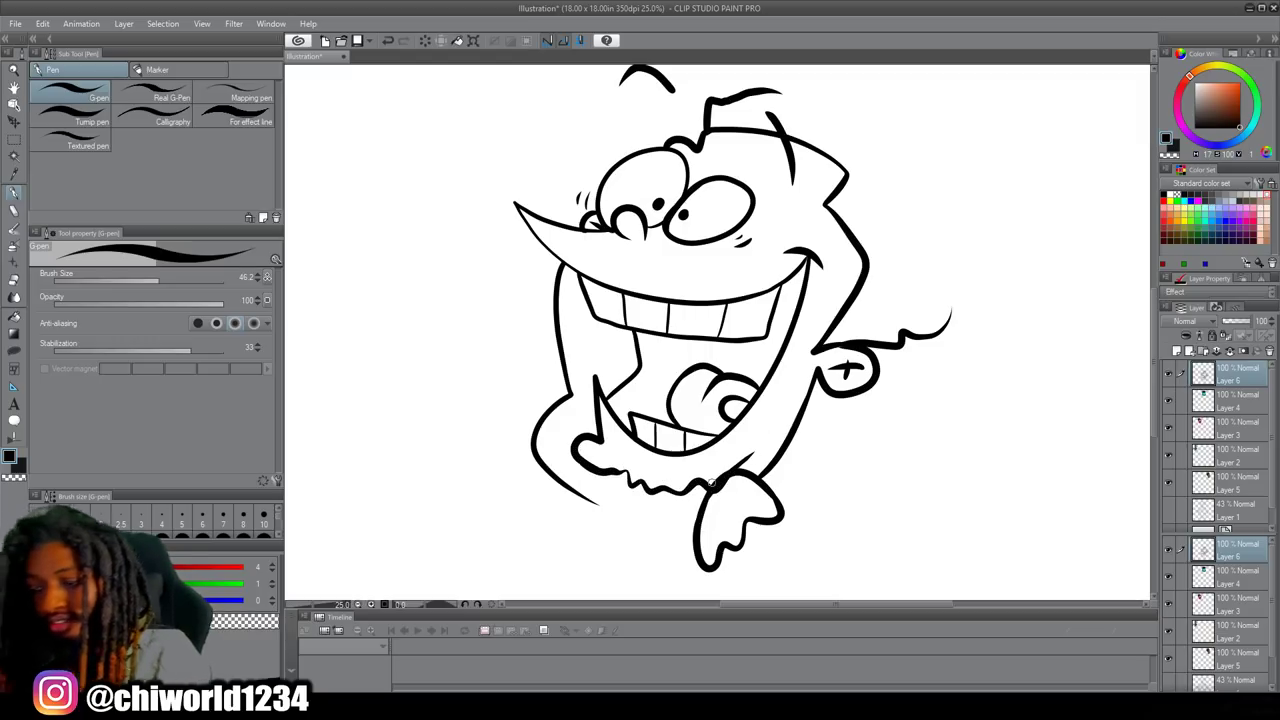
key(ctrl+z)
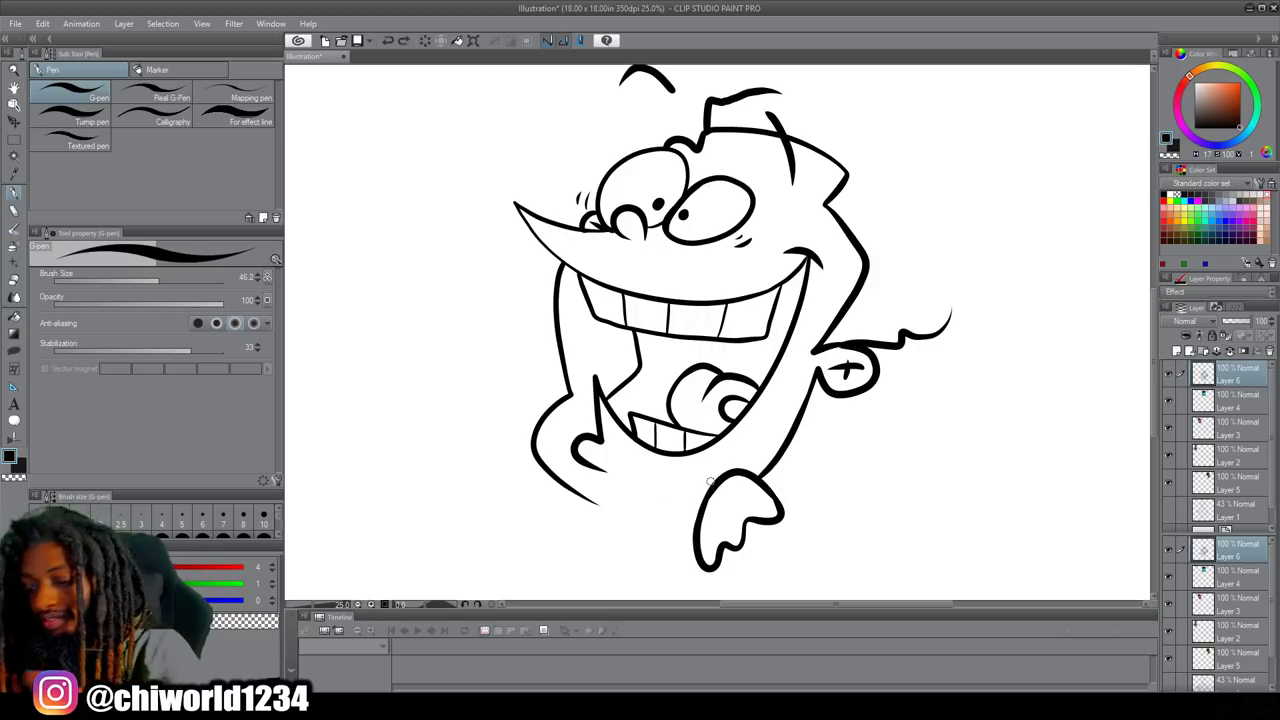
Ink a wavy beard edge below the mouth and a sideburn with short stubble dashes leading up to the ear.
mouse_move(768, 428)
mouse_down()
mouse_move(749, 452)
mouse_move(667, 494)
mouse_move(592, 466)
mouse_up()
drag(735, 461, 780, 408)
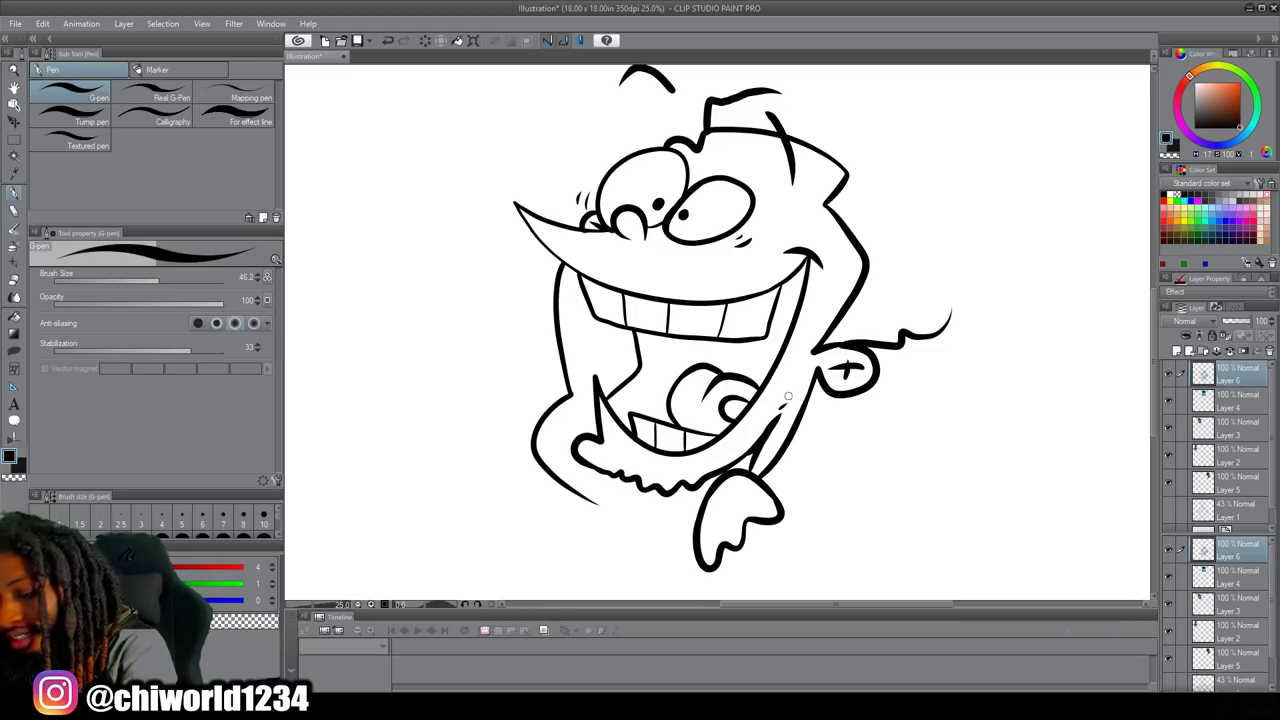
drag(805, 358, 810, 352)
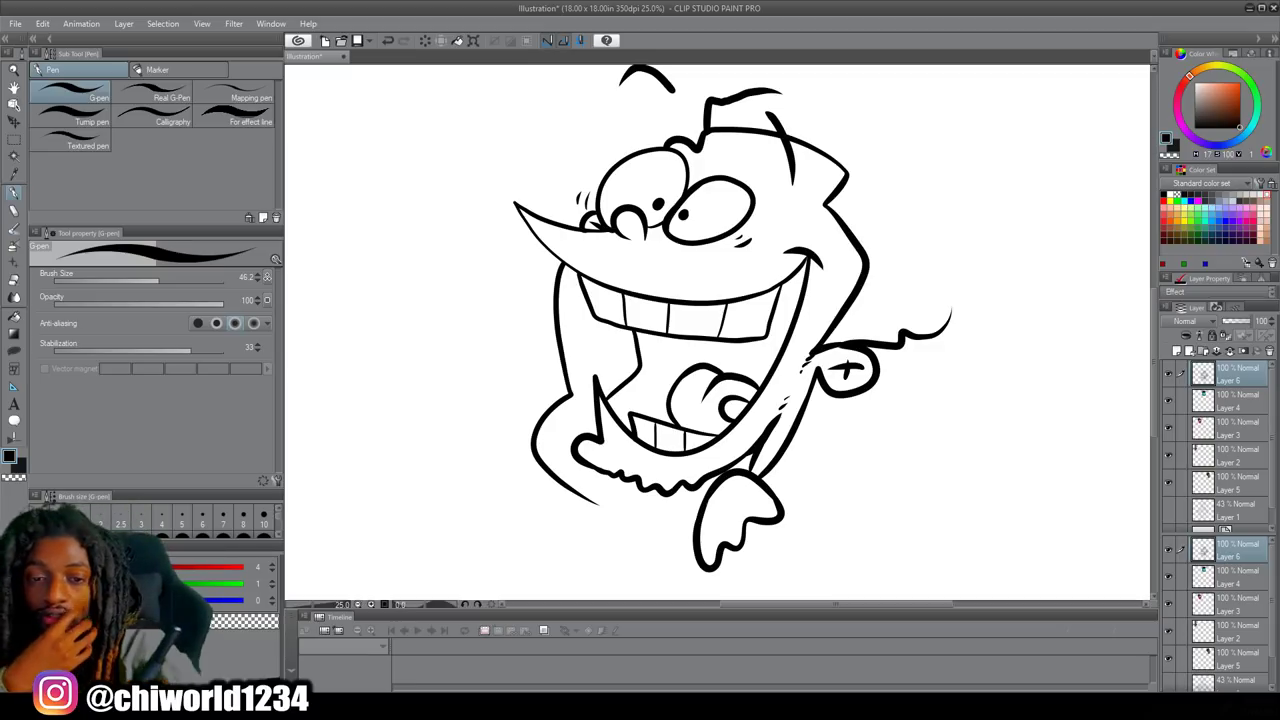
Erase the lower chin curve and ink a bumpy, fluffy beard there with small curl marks inside.
click(13, 281)
mouse_move(598, 507)
mouse_down()
mouse_move(606, 514)
mouse_move(523, 466)
mouse_up()
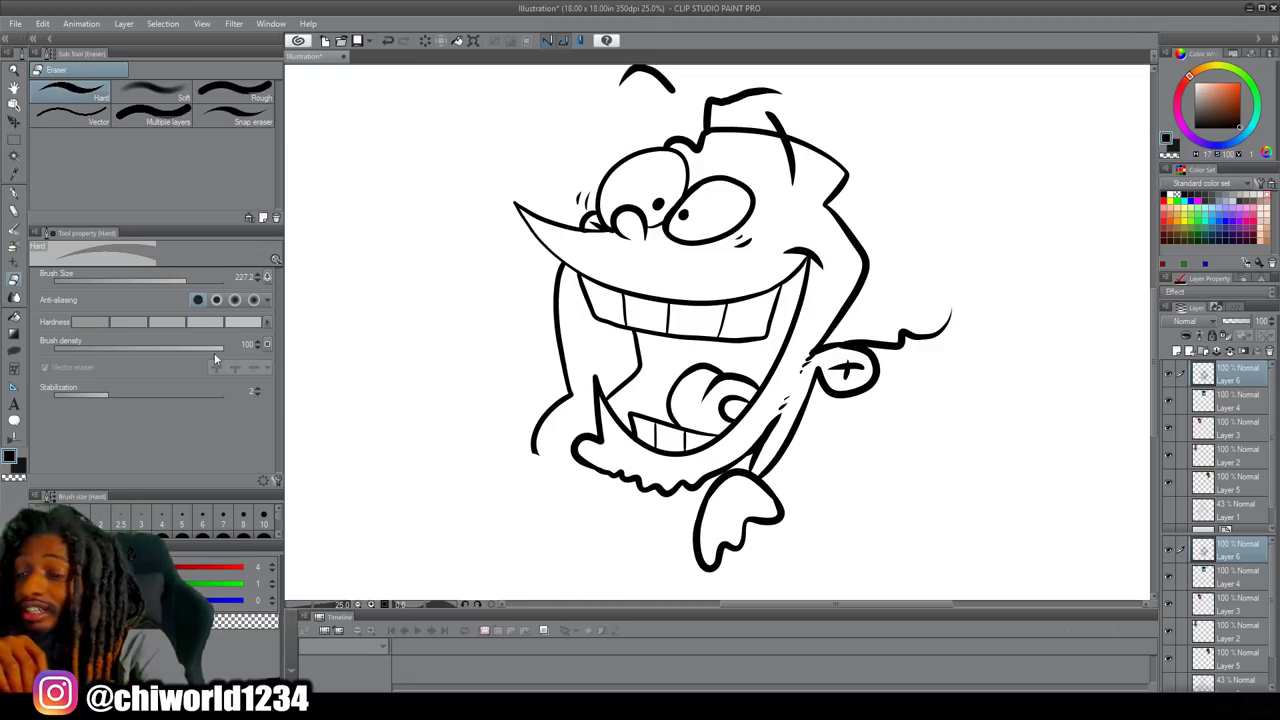
click(13, 198)
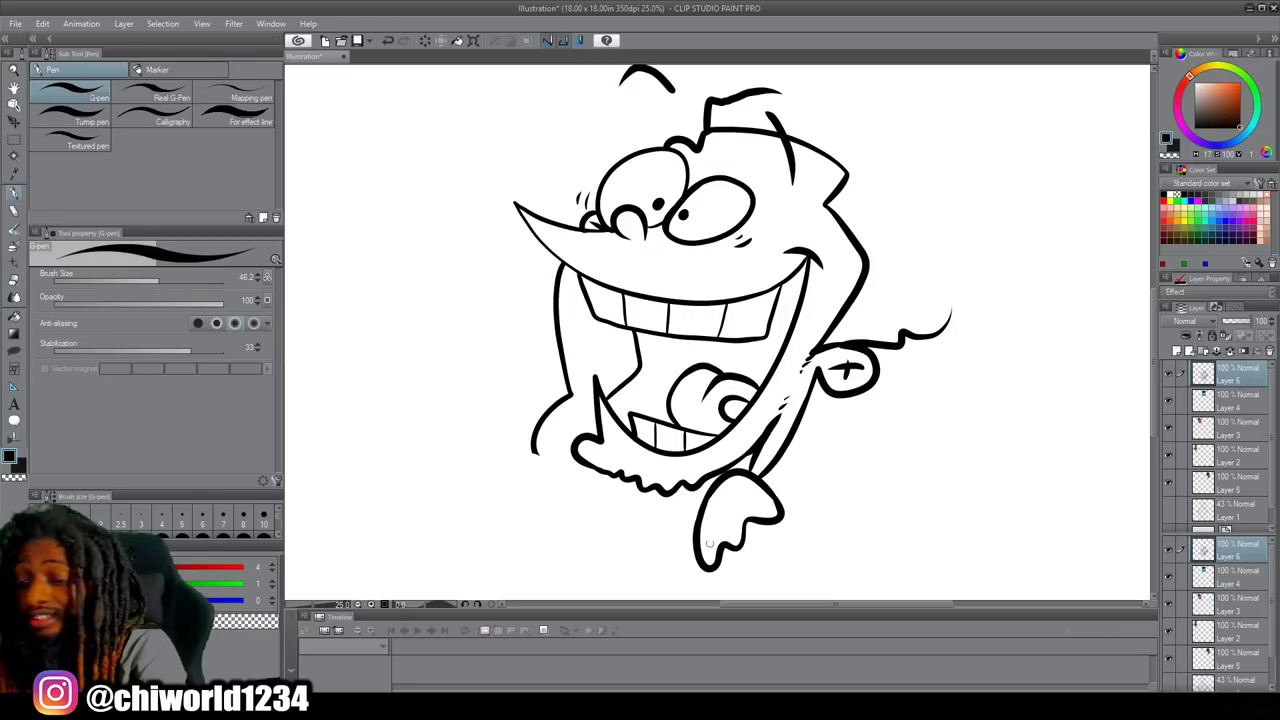
mouse_move(694, 549)
mouse_down()
mouse_move(655, 579)
mouse_move(580, 585)
mouse_move(570, 561)
mouse_move(528, 565)
mouse_move(509, 542)
mouse_move(533, 534)
mouse_move(513, 510)
mouse_move(531, 497)
mouse_move(521, 459)
mouse_move(575, 451)
mouse_up()
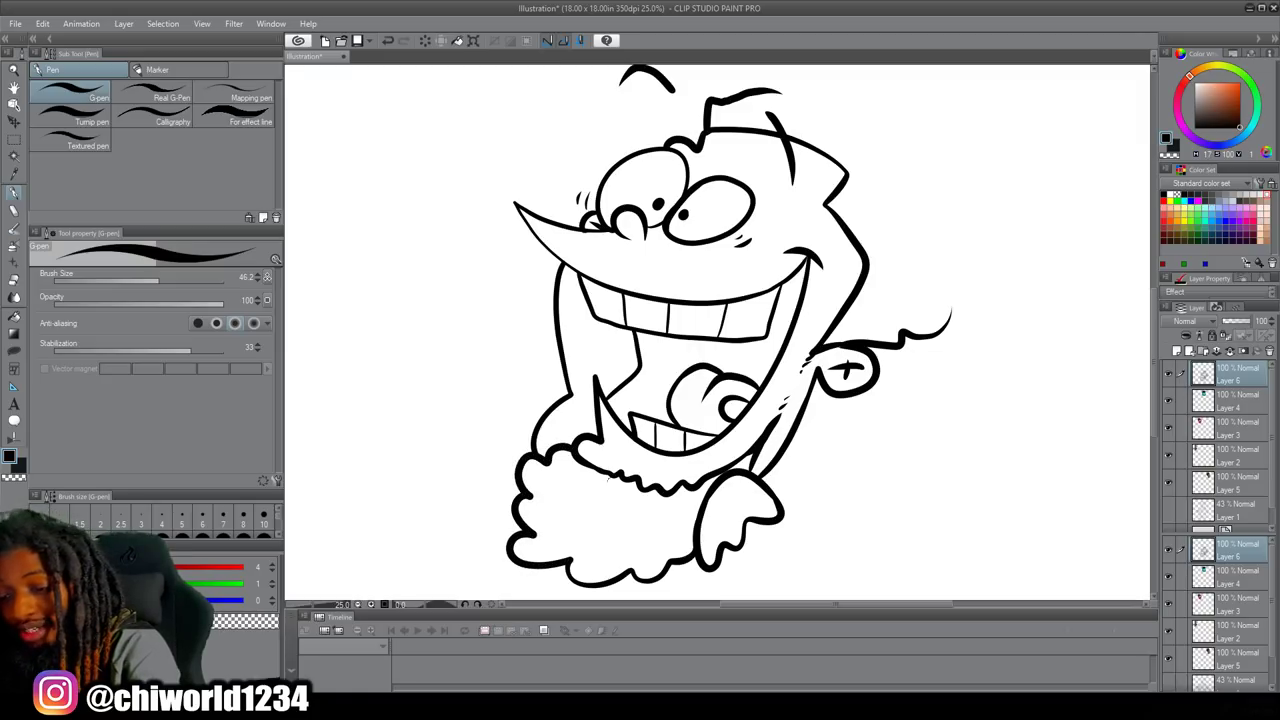
mouse_move(666, 549)
mouse_down()
mouse_move(668, 560)
mouse_move(634, 523)
mouse_move(573, 534)
mouse_move(586, 512)
mouse_move(568, 494)
mouse_move(590, 483)
mouse_move(565, 463)
mouse_up()
Erase the ragged lower edge of the neck shape beside the beard and re-ink it with a smooth contour.
scroll(962, 468, down, 1)
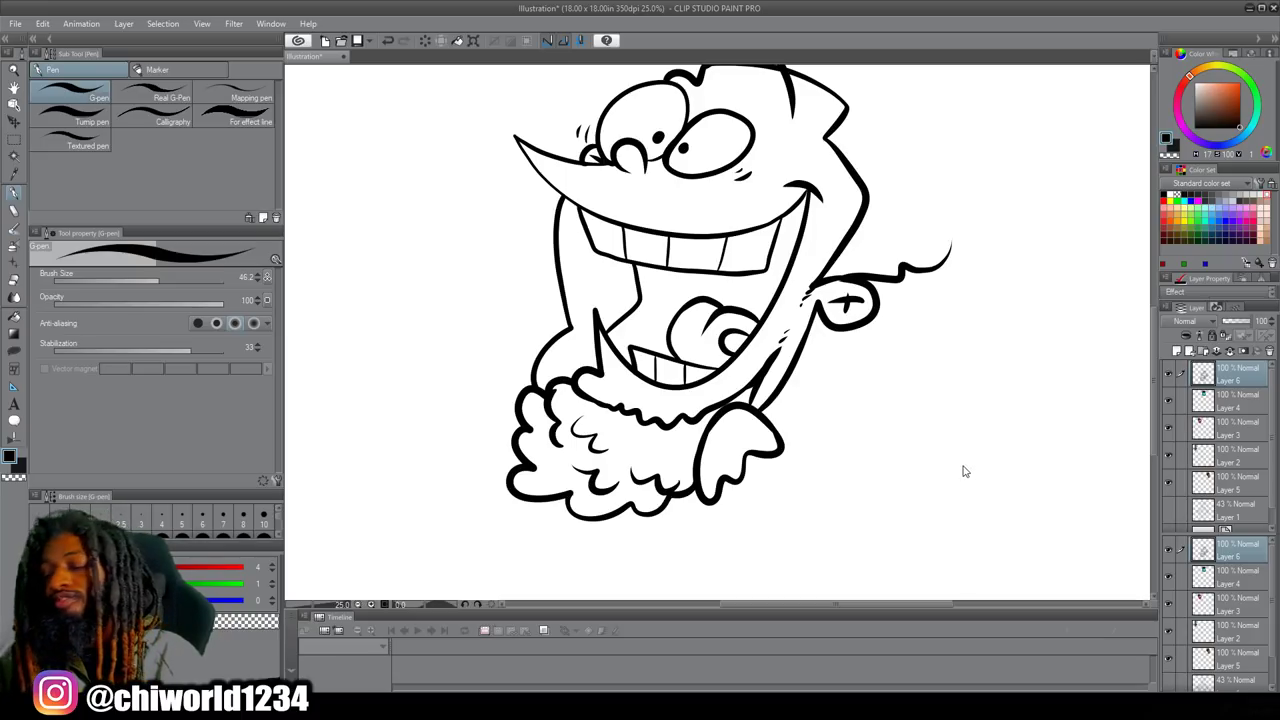
scroll(955, 470, right, 3)
scroll(950, 475, right, 3)
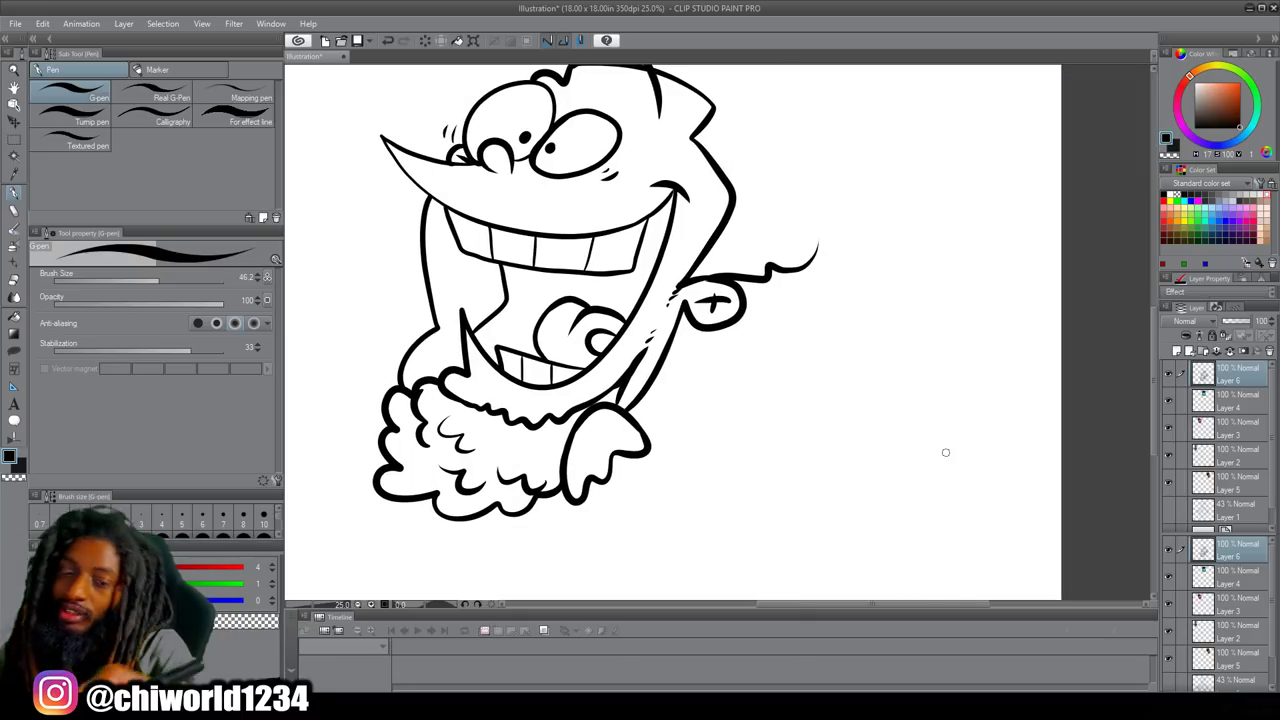
key(e)
mouse_move(612, 438)
mouse_down()
mouse_move(597, 487)
mouse_move(611, 463)
mouse_move(646, 463)
mouse_move(597, 480)
mouse_move(585, 500)
mouse_up()
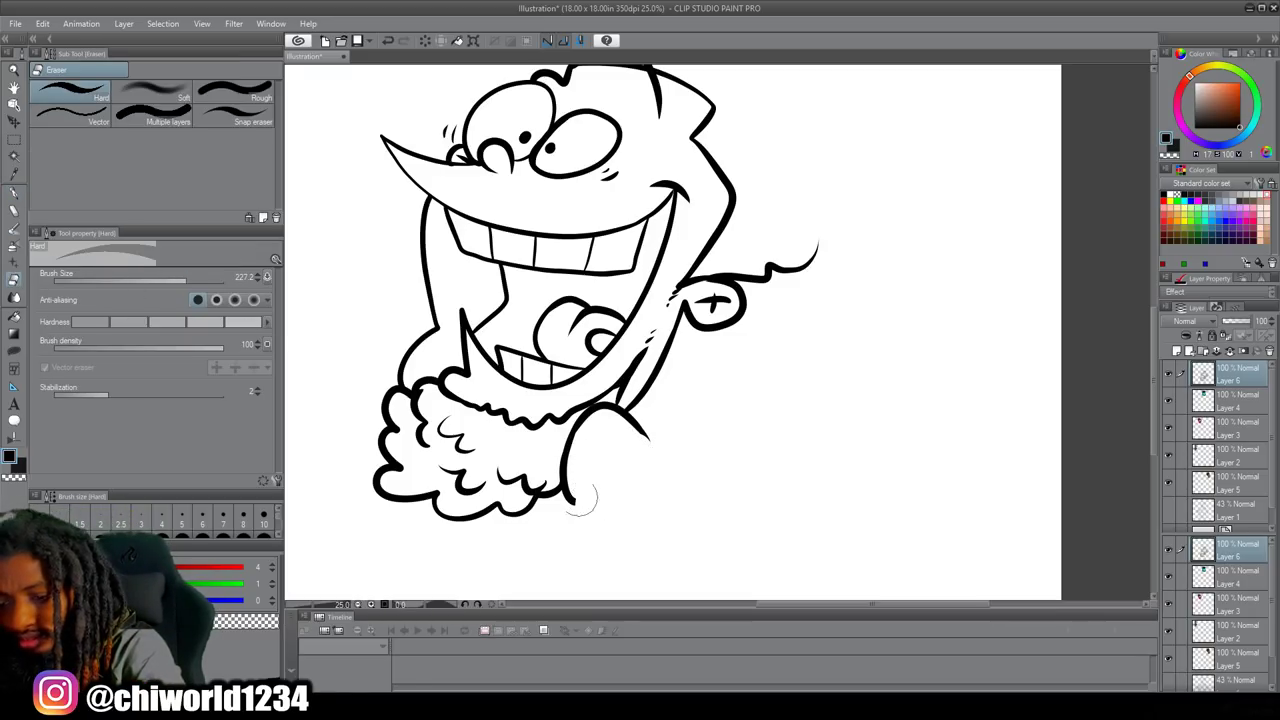
click(14, 193)
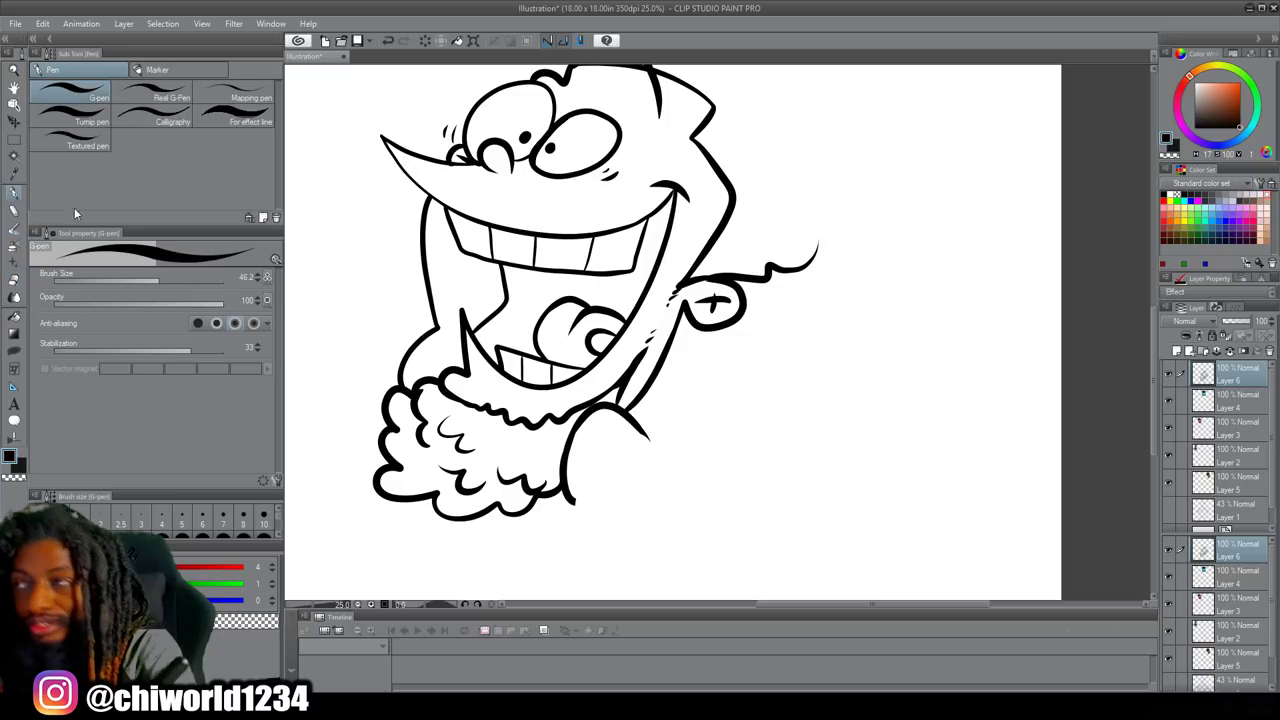
mouse_move(622, 405)
mouse_down()
mouse_move(670, 482)
mouse_move(662, 497)
mouse_up()
Ink thick, wavy dreadlocks across the head, with overlapping strands swept forward over the top and one sticking upward.
mouse_move(830, 436)
mouse_down()
mouse_move(803, 403)
mouse_move(799, 287)
mouse_move(780, 269)
mouse_move(774, 299)
mouse_move(739, 250)
mouse_move(670, 236)
mouse_move(665, 197)
mouse_move(734, 205)
mouse_move(790, 254)
mouse_up()
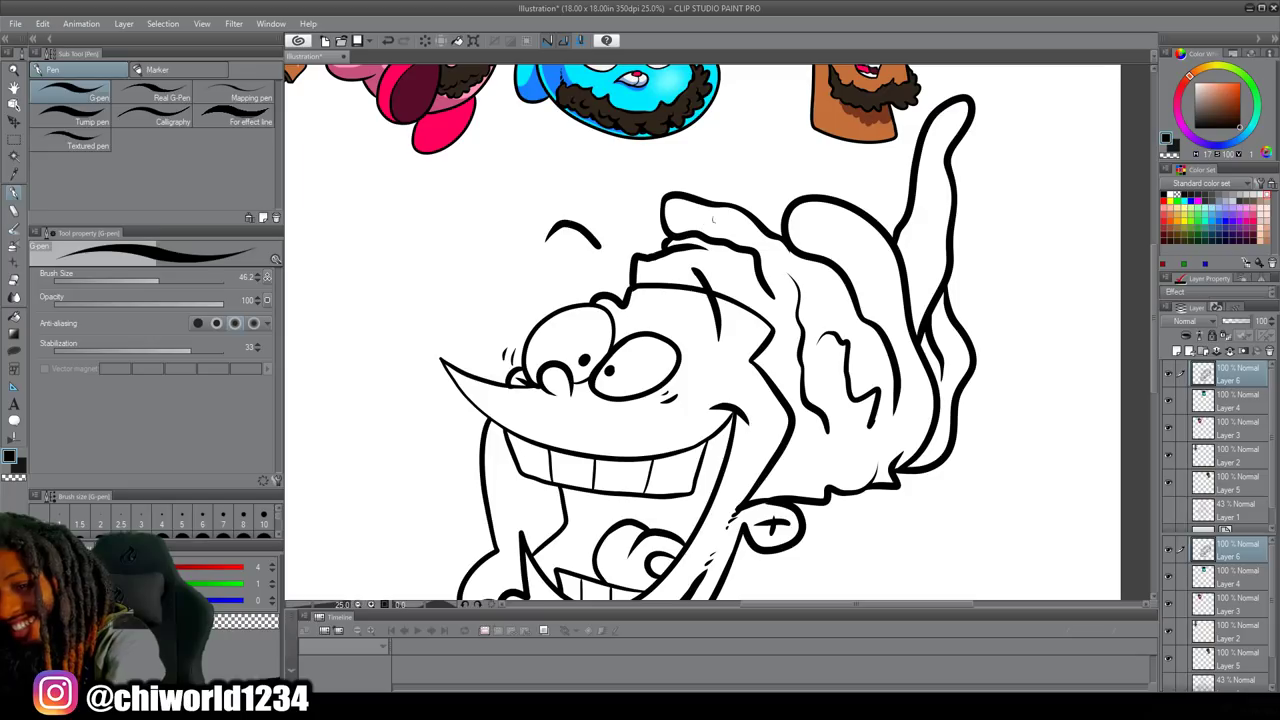
mouse_move(903, 197)
mouse_down()
mouse_move(877, 174)
mouse_move(748, 144)
mouse_move(683, 152)
mouse_move(674, 175)
mouse_move(793, 195)
mouse_up()
drag(703, 200, 758, 173)
mouse_move(914, 163)
mouse_down()
mouse_move(893, 148)
mouse_move(766, 140)
mouse_up()
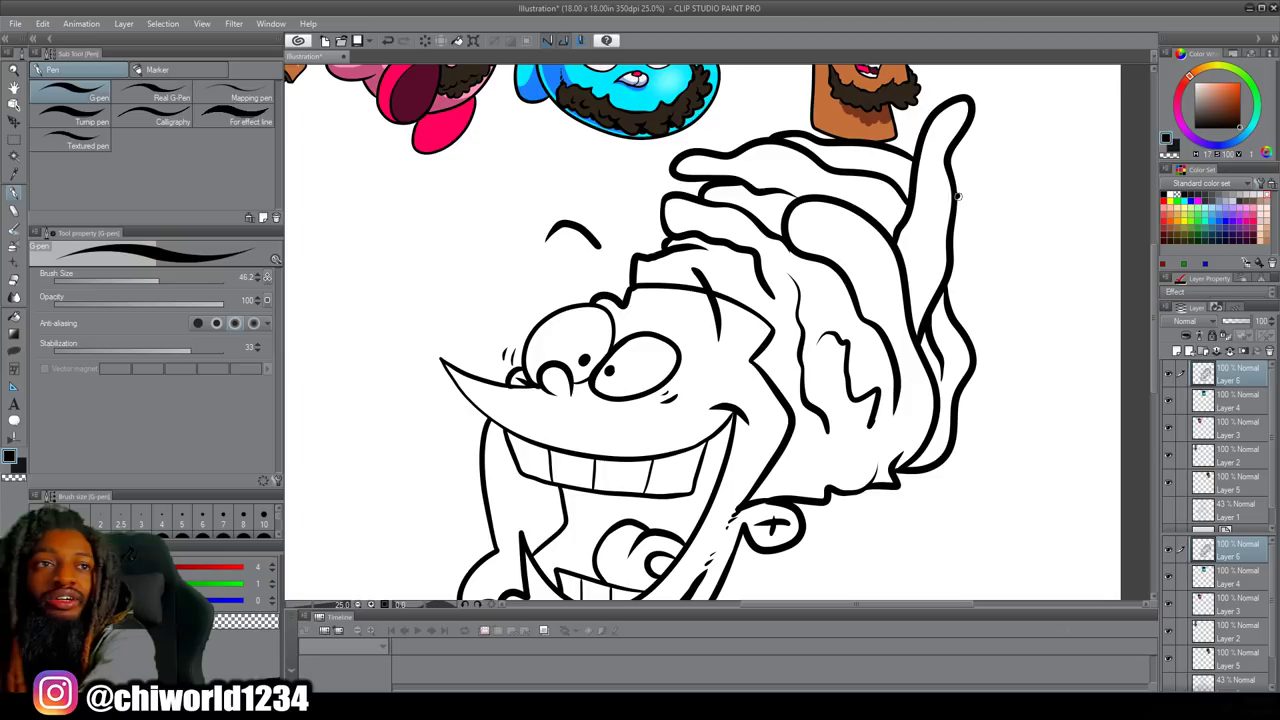
Ink a long wavy dreadlock hanging down behind the head, with a bumpy inner edge and a crease line.
mouse_move(960, 197)
mouse_down()
mouse_move(999, 272)
mouse_move(1017, 281)
mouse_move(1049, 383)
mouse_move(1036, 414)
mouse_move(1008, 392)
mouse_up()
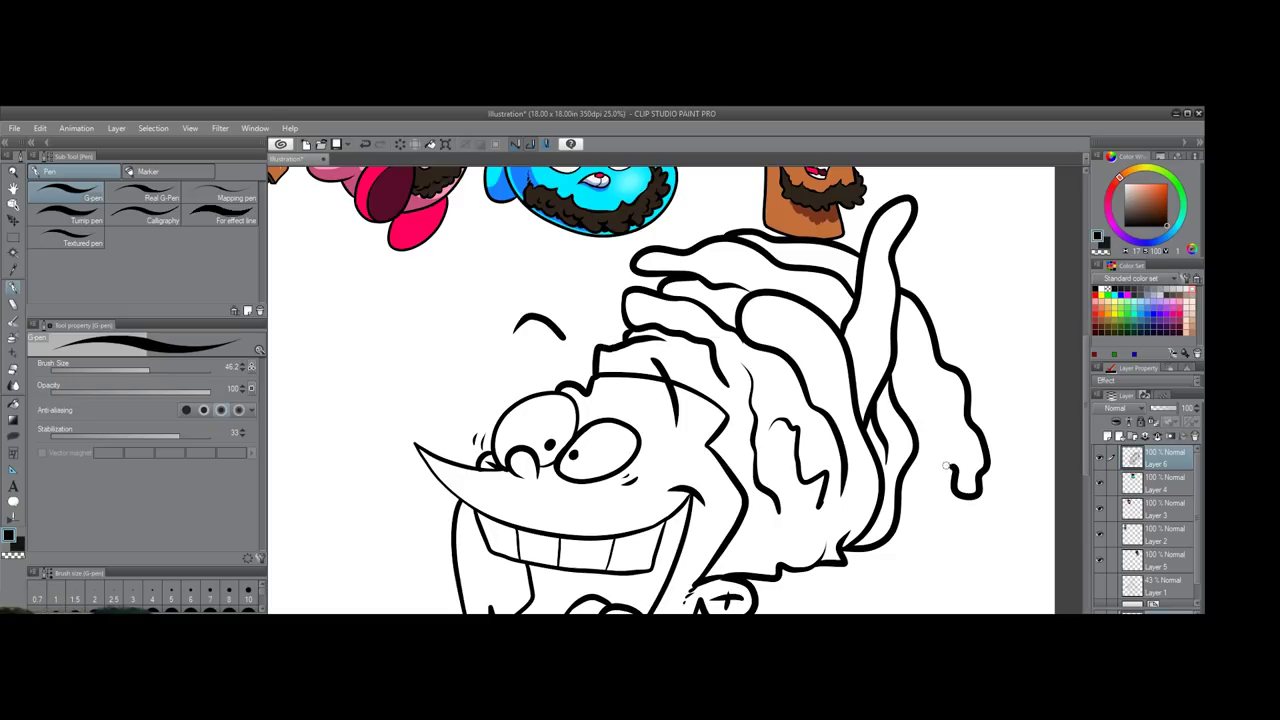
mouse_move(947, 466)
mouse_down()
mouse_move(942, 428)
mouse_move(912, 402)
mouse_move(896, 354)
mouse_up()
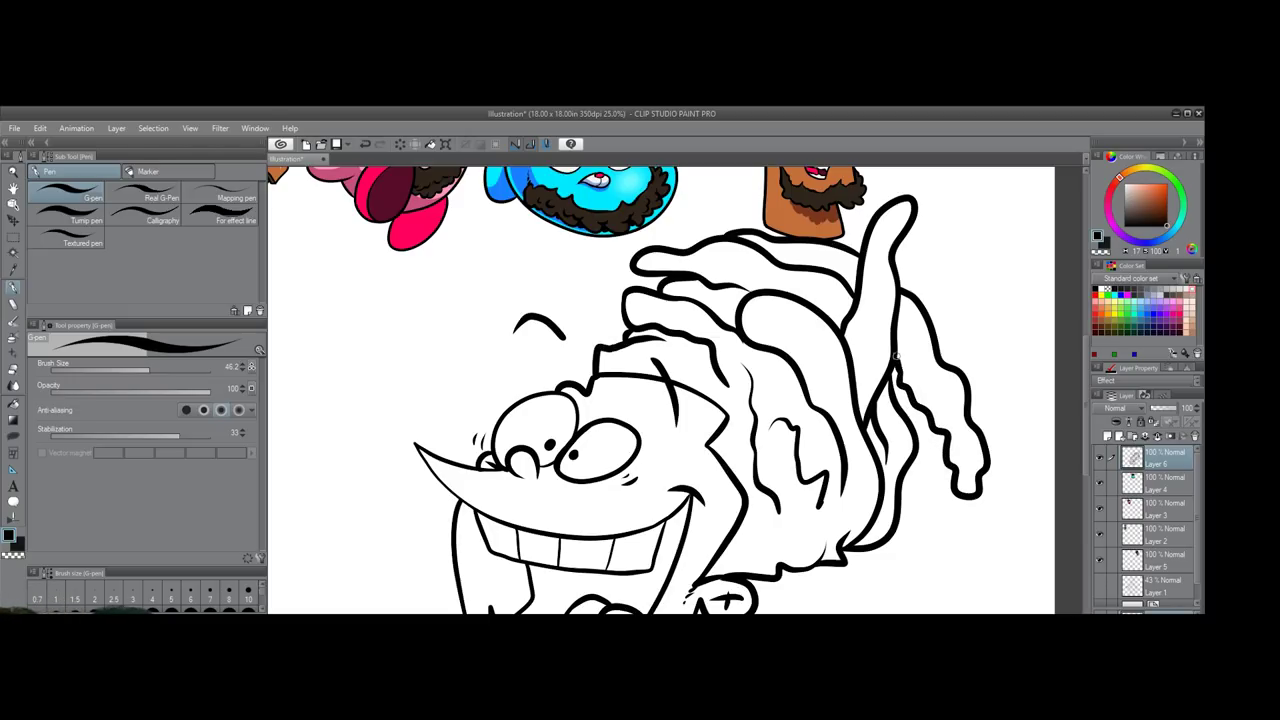
mouse_move(937, 391)
mouse_down()
mouse_move(902, 360)
mouse_move(896, 334)
mouse_up()
Add short crease marks inside the dreadlocks and small detail strokes on the cheek and below the nose.
drag(857, 381, 868, 316)
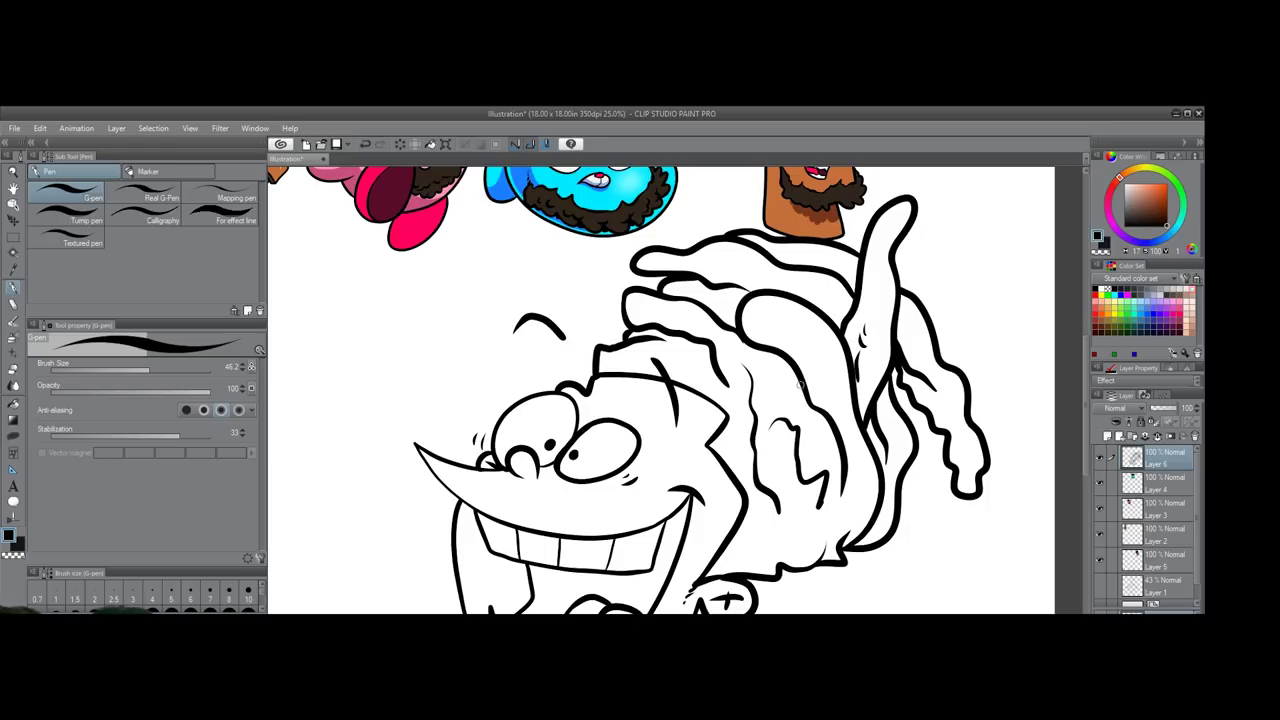
drag(815, 375, 794, 351)
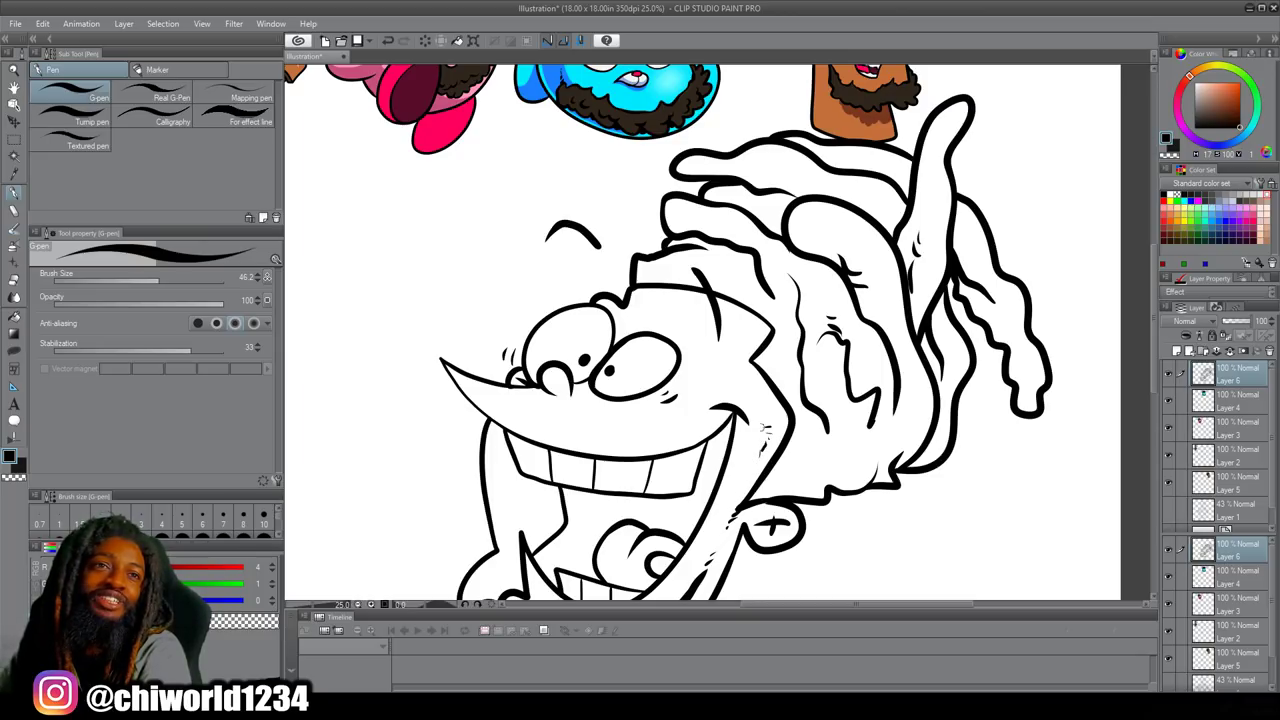
drag(583, 422, 587, 431)
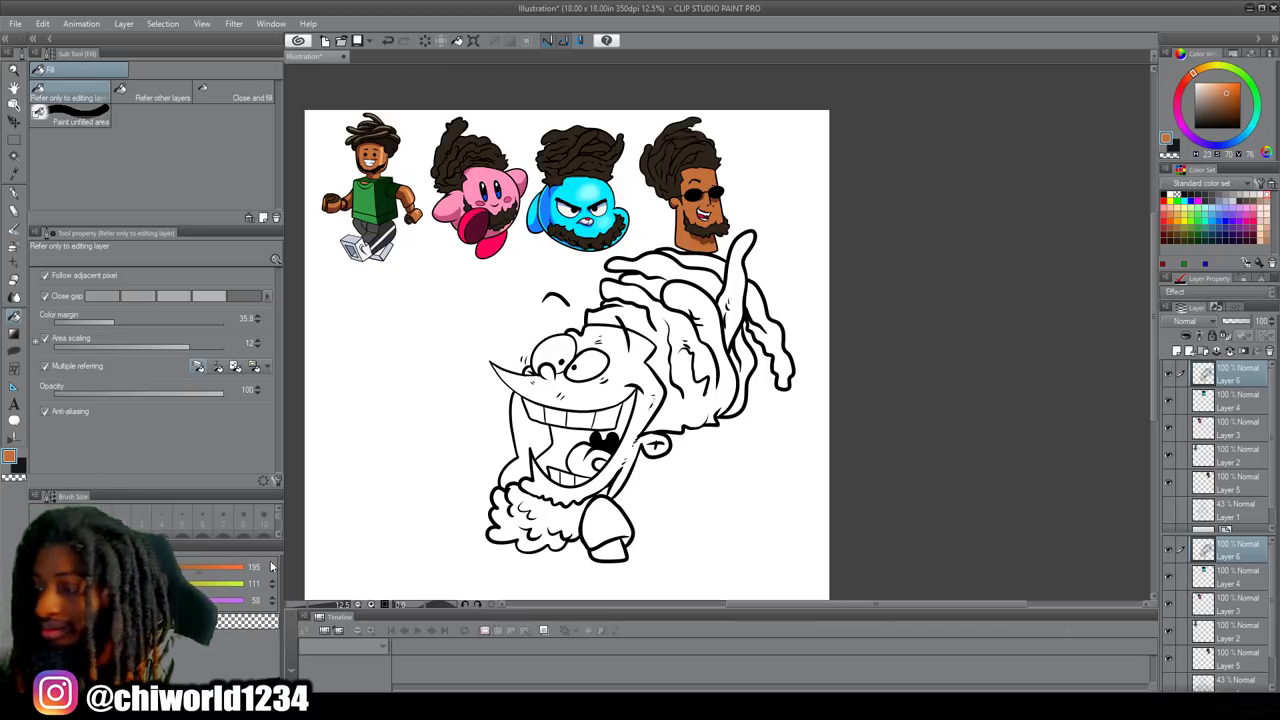
Duplicate the finished line art layer and make the original Layer 6 below the copy active.
right_click(1228, 384)
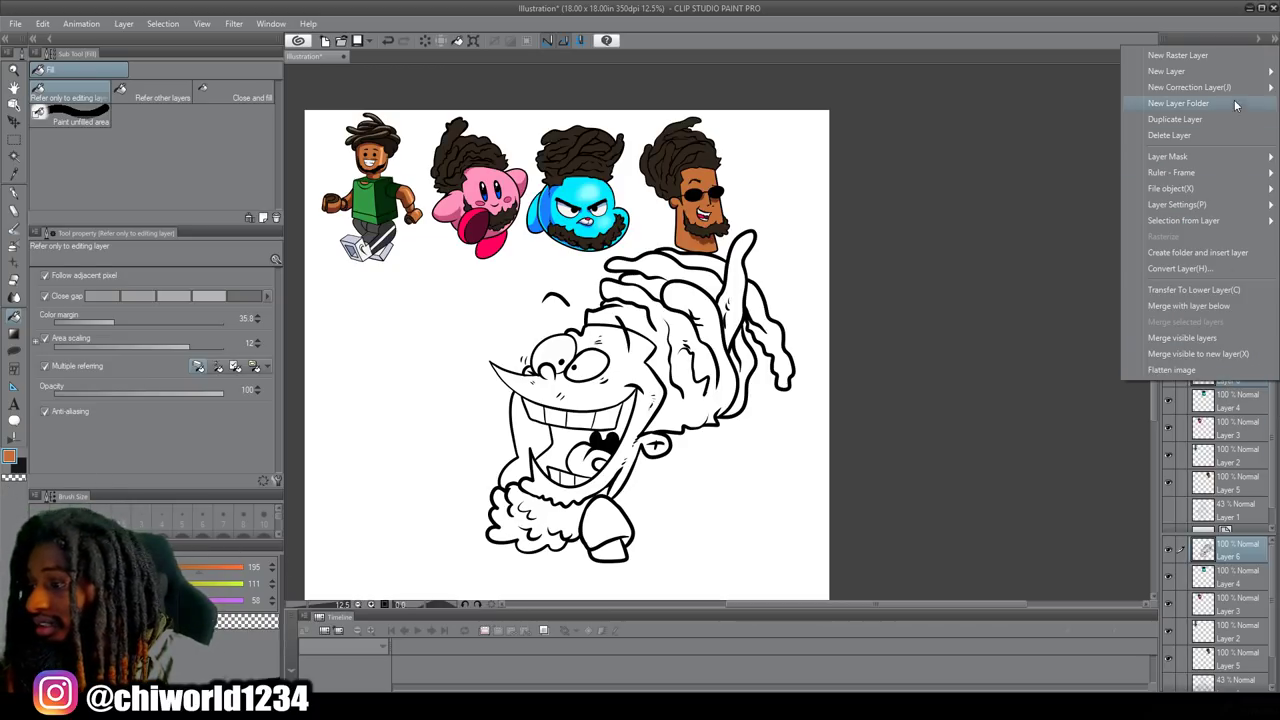
click(1206, 120)
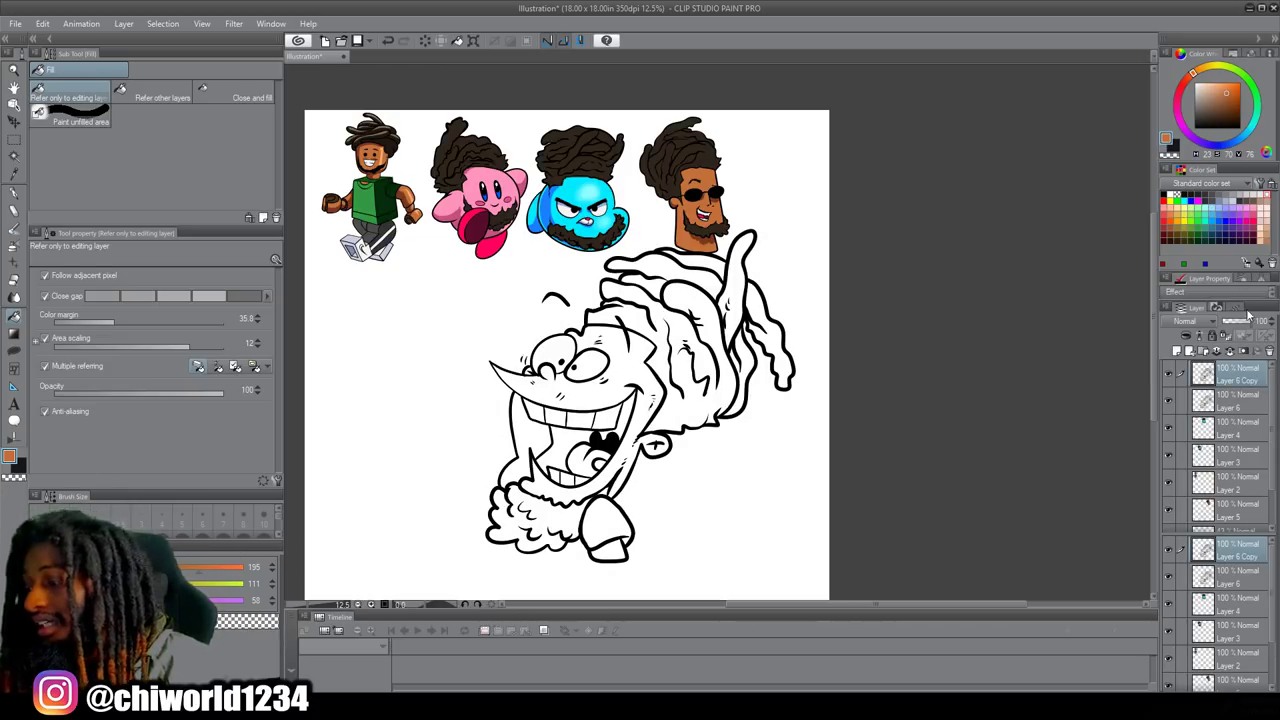
click(1245, 396)
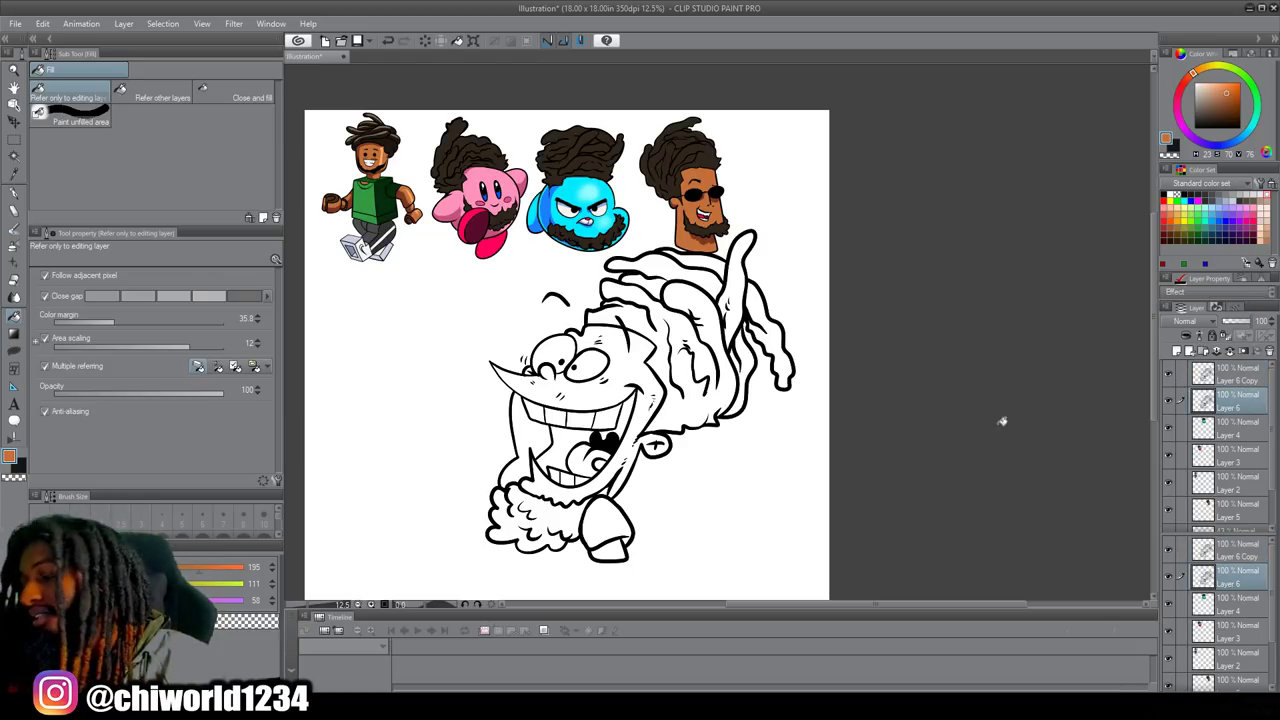
Fill the line art with flat colors: brown skin, dark brown dreadlocks and beard, maroon mouth, pink tongue, white eyes and teeth, and yellow shirt.
click(629, 365)
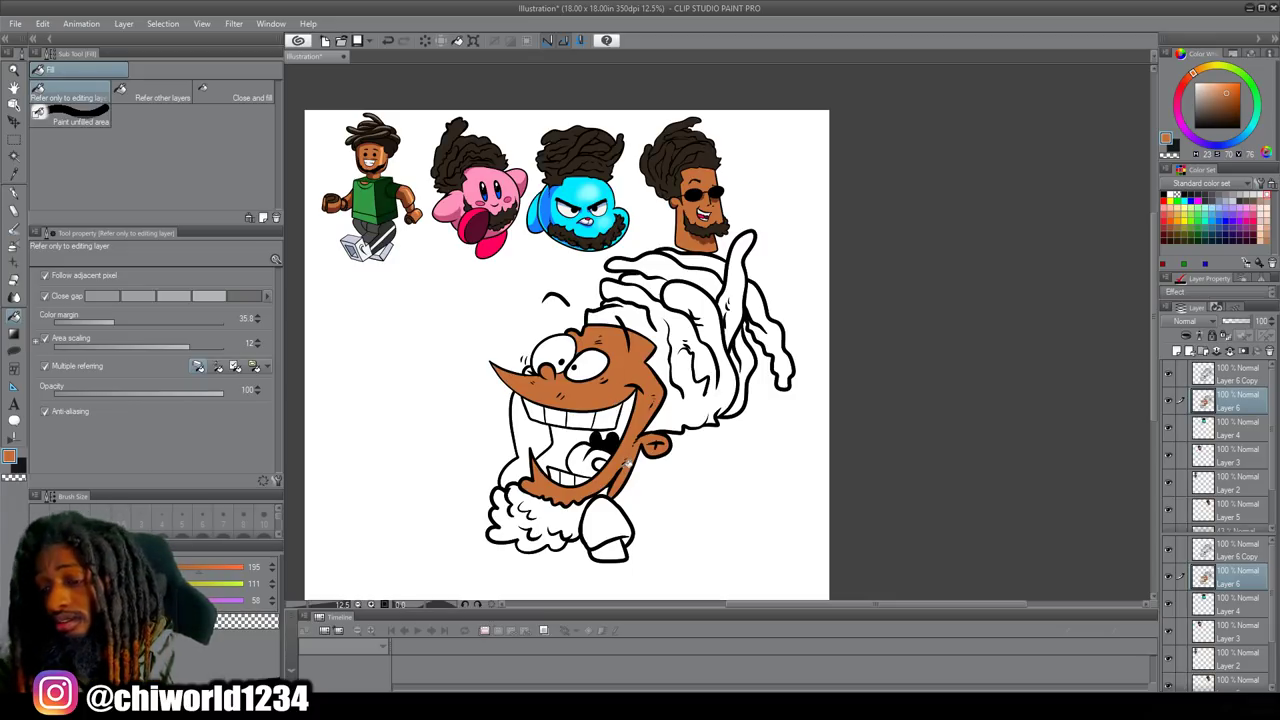
scroll(614, 404, up, 2)
click(567, 388)
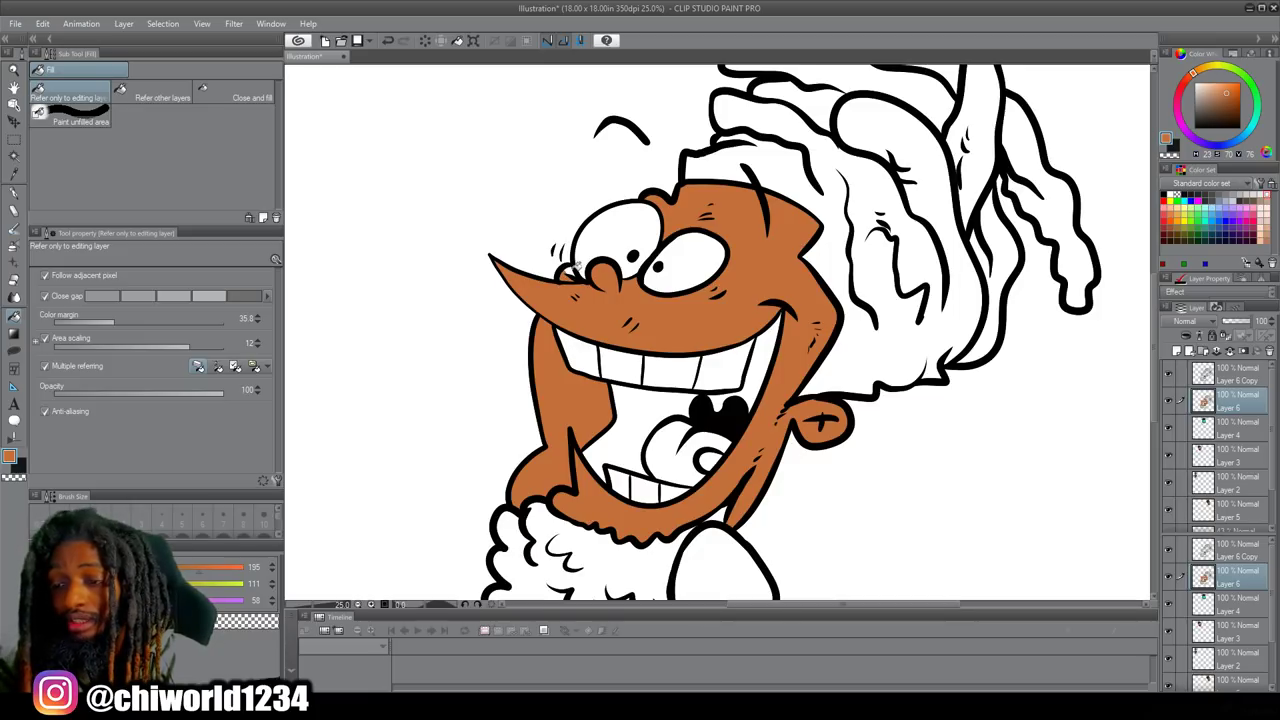
scroll(623, 234, up, 2)
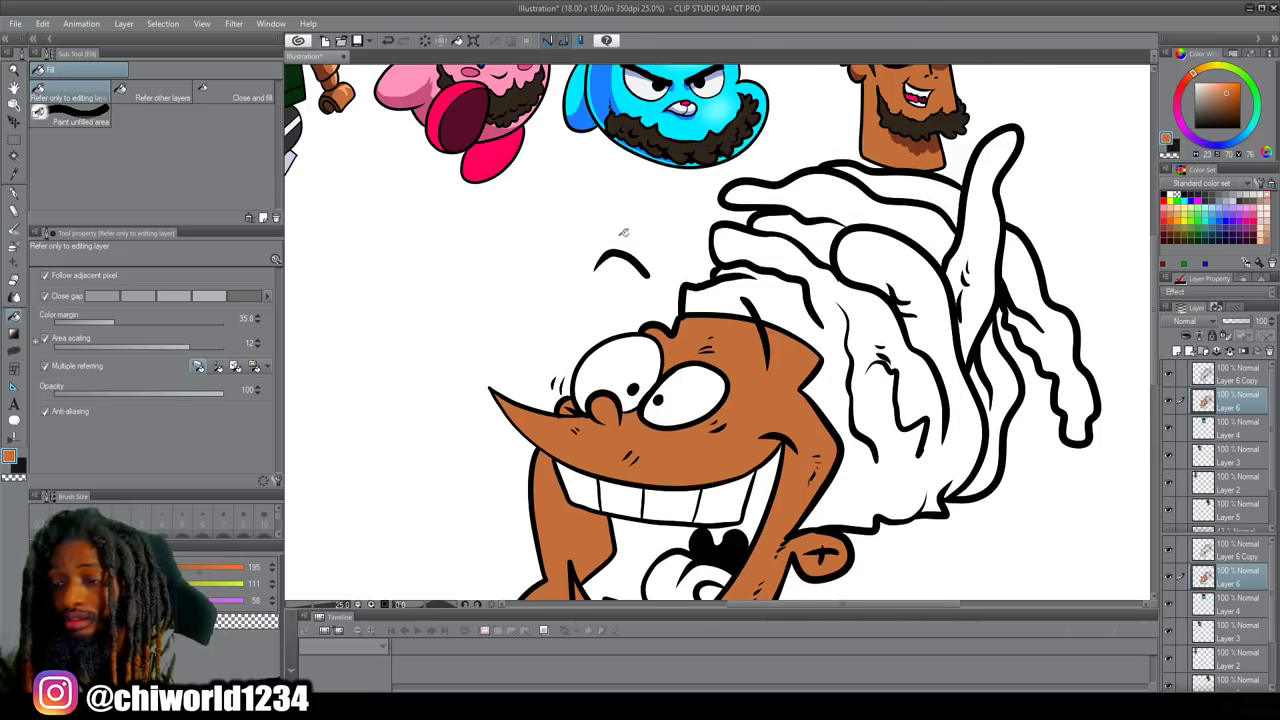
alt+click(719, 139)
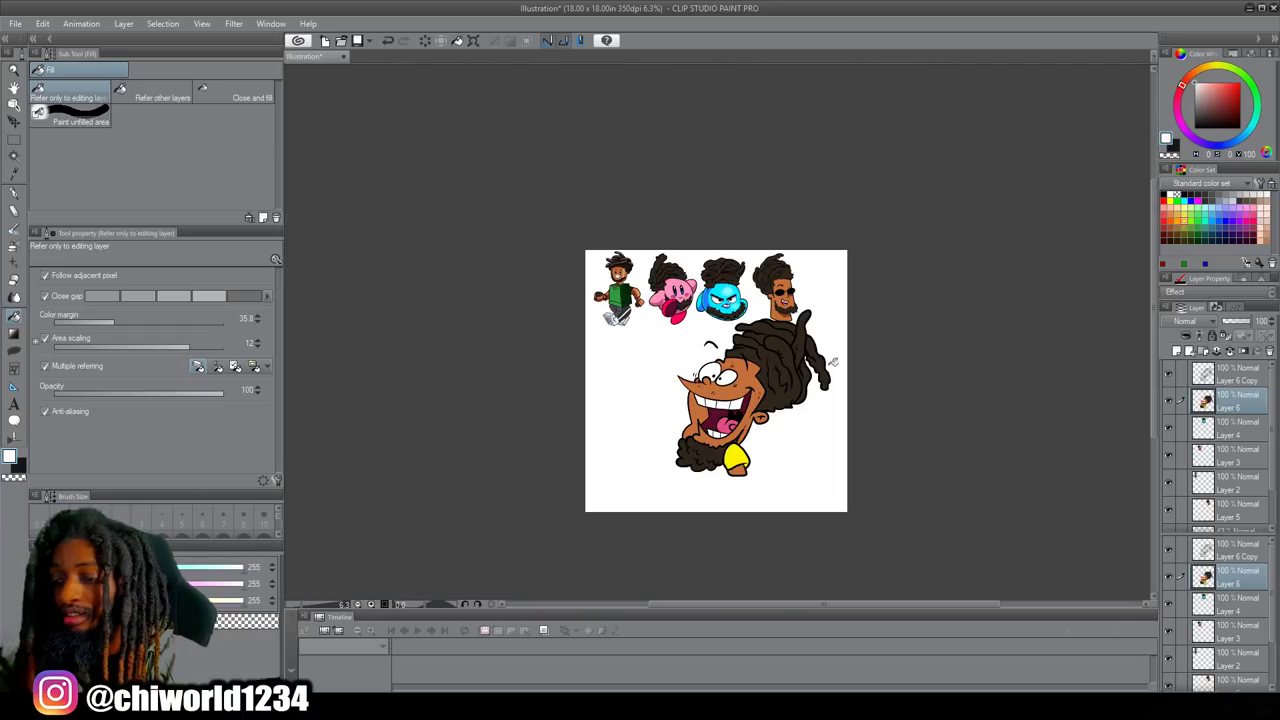
scroll(838, 362, up, 2)
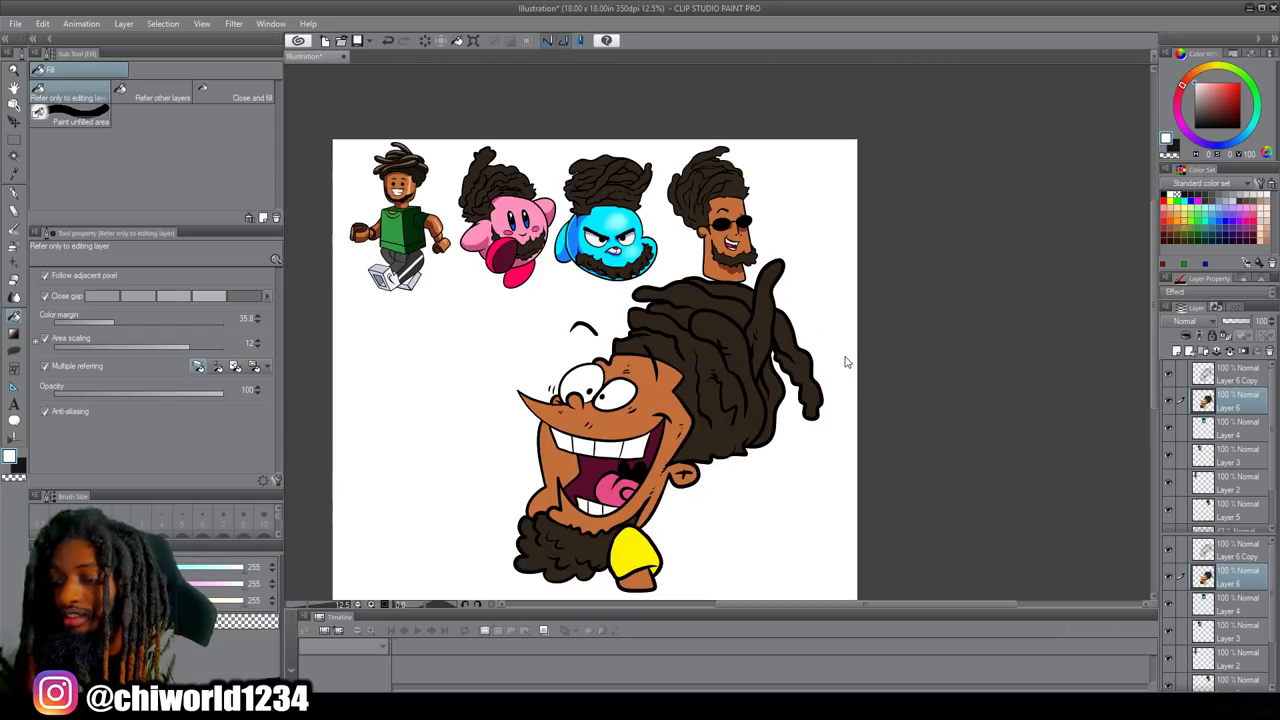
scroll(870, 310, down, 1)
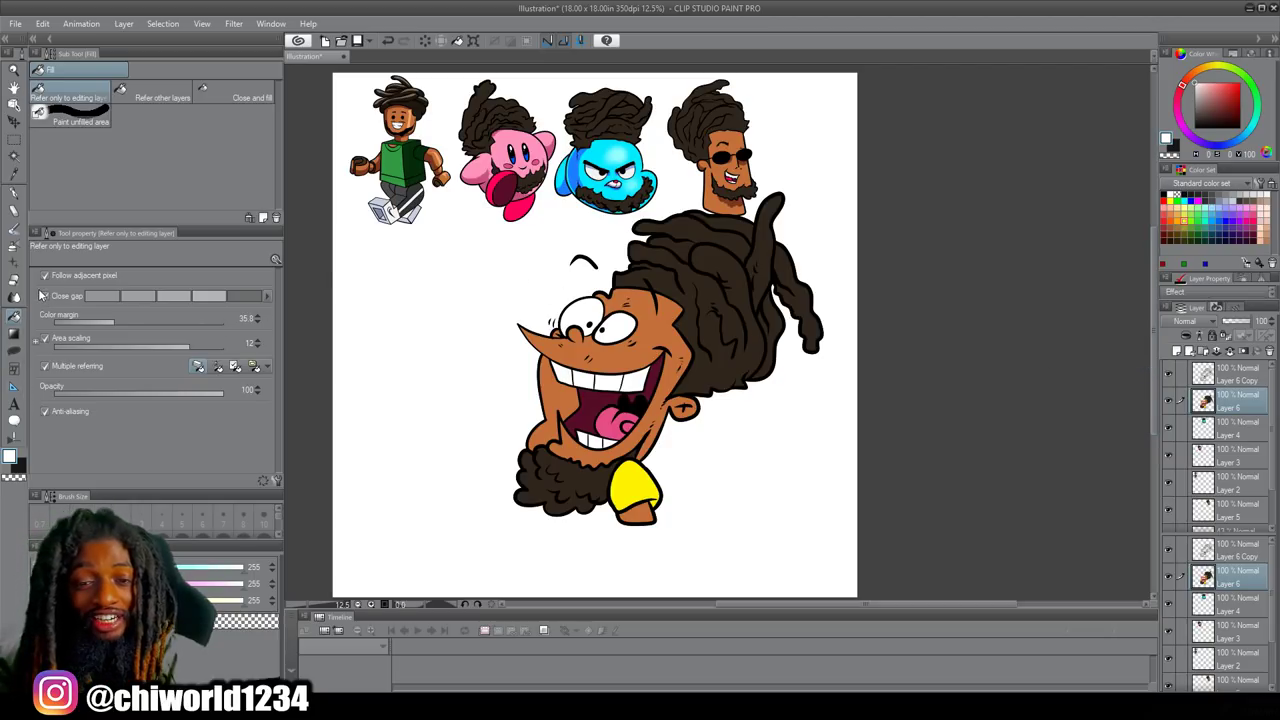
Sample the dark skin shadow from the sunglasses character and lasso-fill shadows on the inner cheek, chin, neck and beside the nose.
click(14, 351)
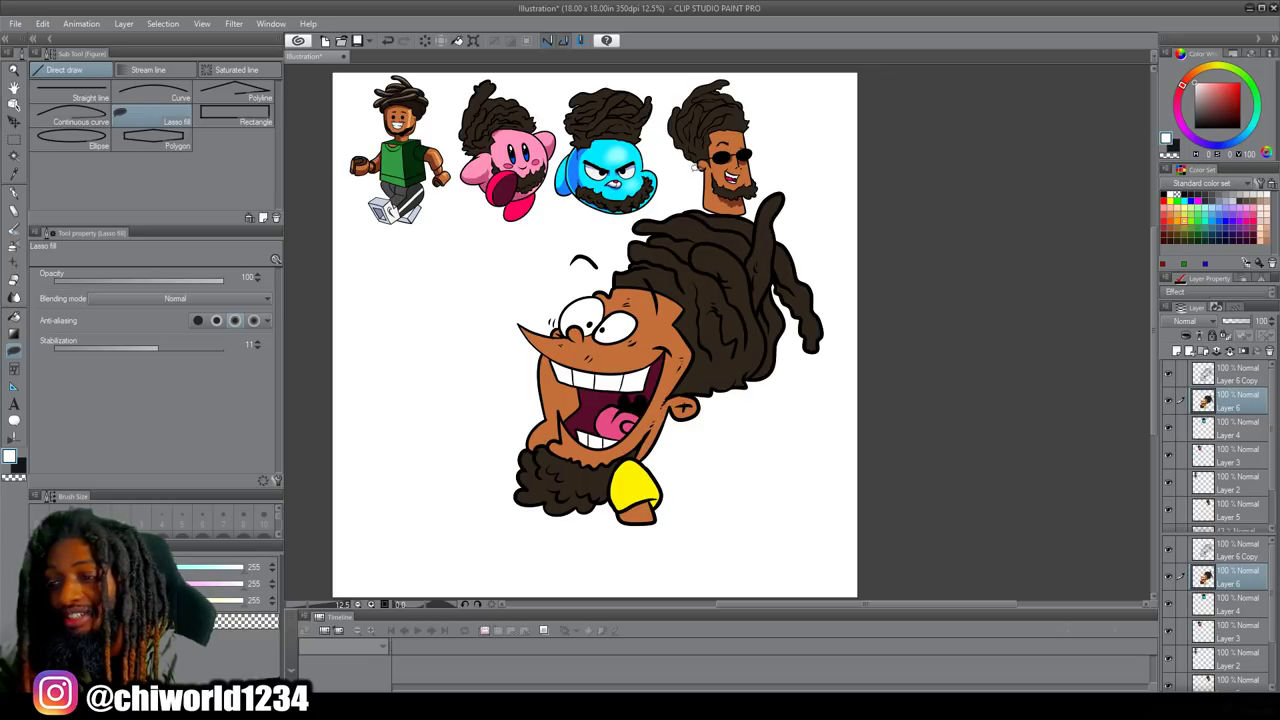
alt+click(742, 198)
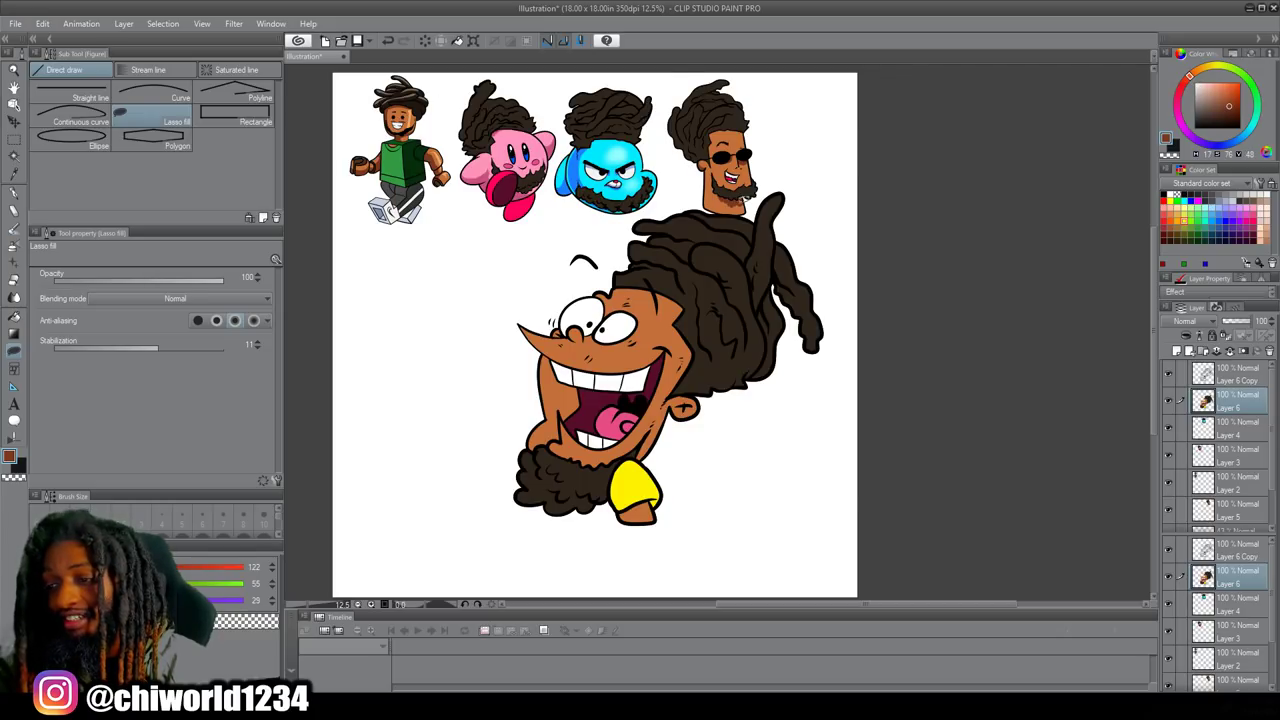
scroll(583, 350, up, 5)
scroll(578, 371, down, 2)
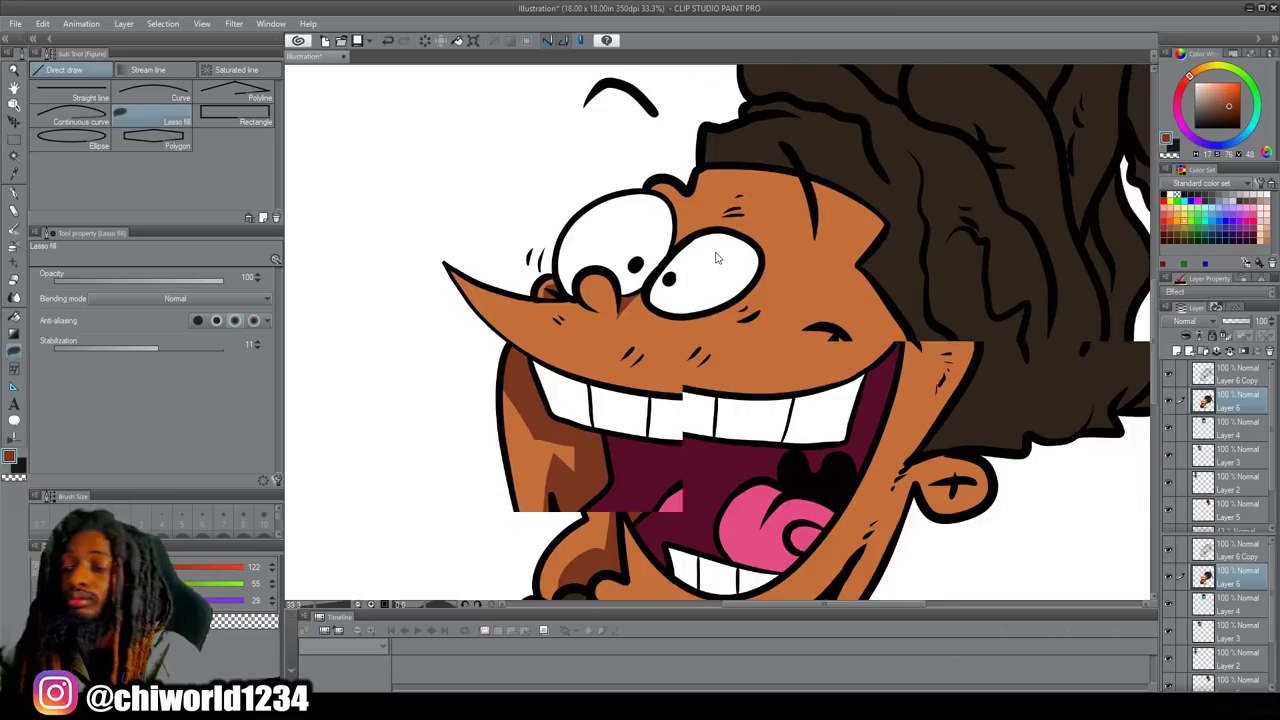
scroll(718, 258, right, 1)
scroll(720, 262, down, 2)
scroll(724, 265, left, 1)
scroll(723, 265, down, 3)
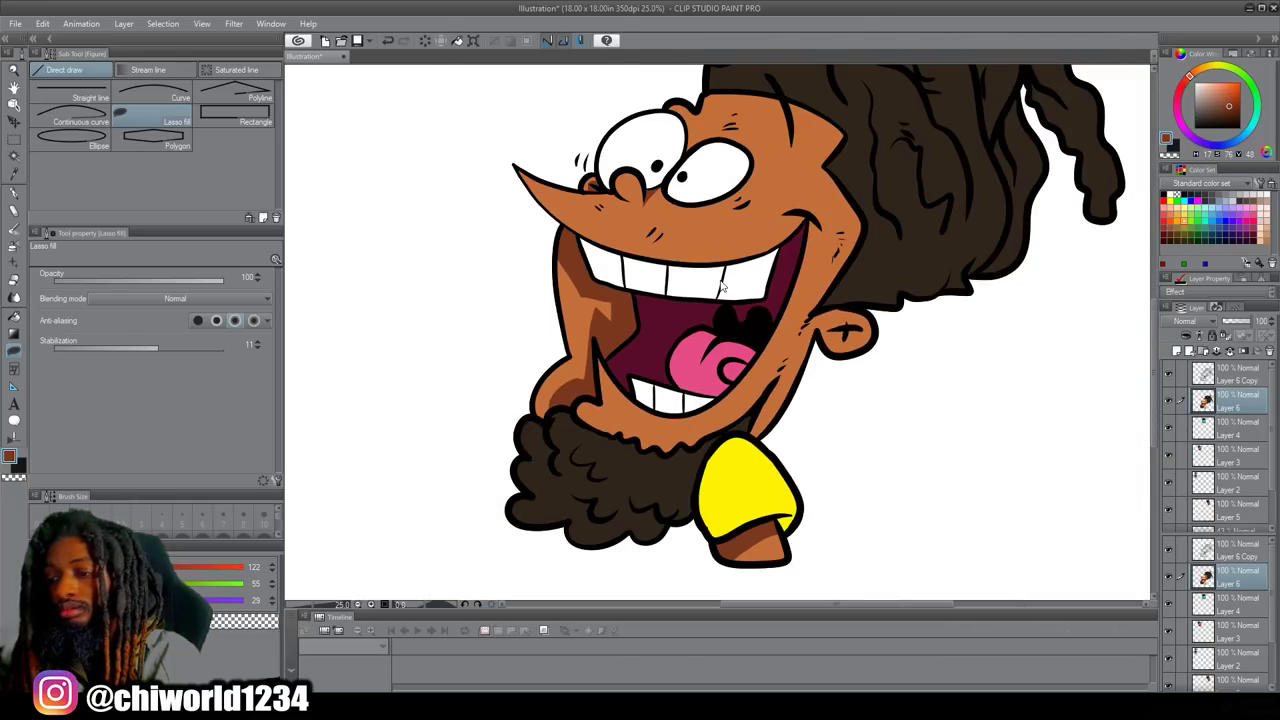
Sample the pale blue shading from the blue character's eye and lasso-fill a shadow along the upper teeth.
scroll(728, 190, up, 2)
scroll(717, 197, up, 2)
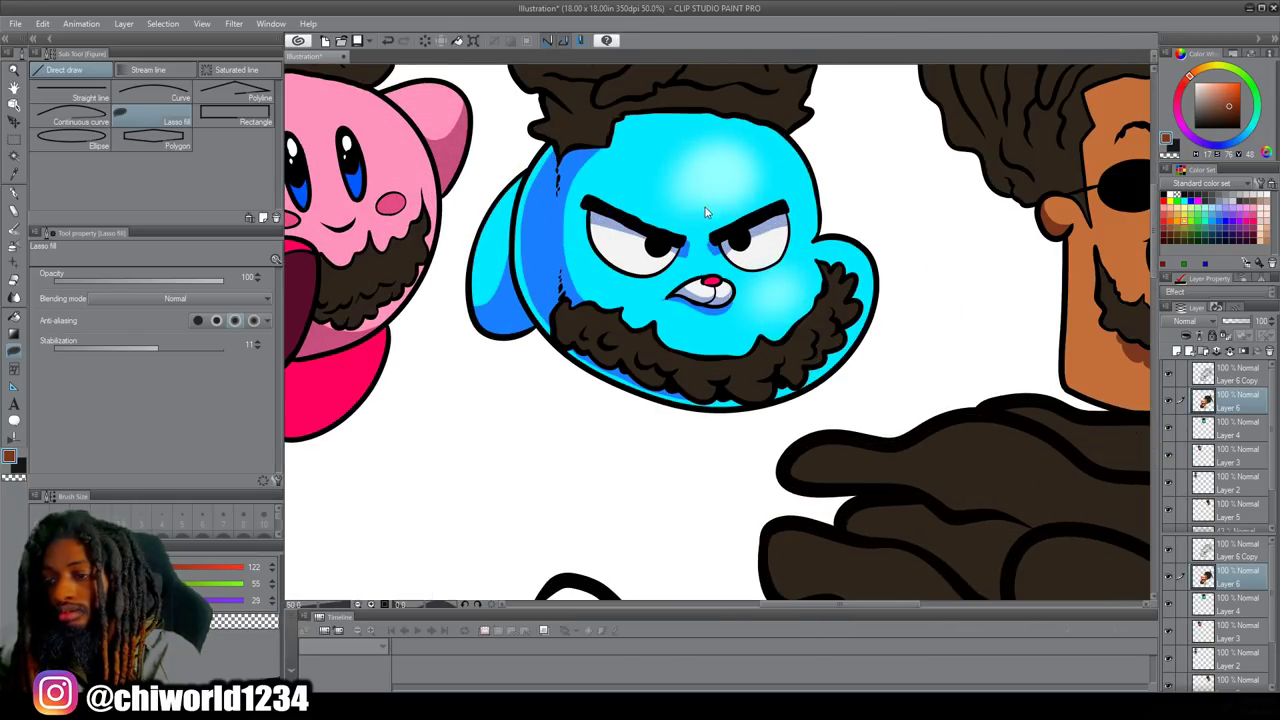
alt+click(770, 216)
scroll(770, 218, down, 2)
scroll(748, 286, right, 5)
scroll(748, 251, up, 1)
scroll(743, 251, left, 1)
scroll(747, 240, down, 3)
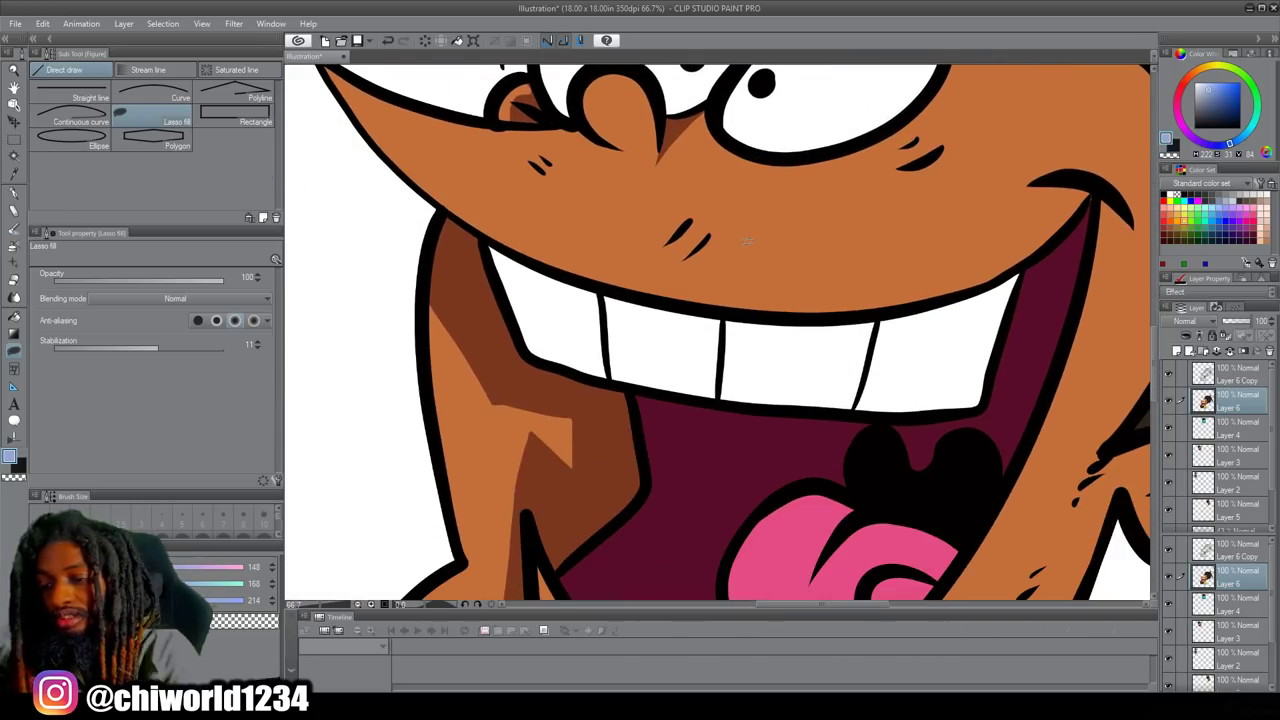
mouse_move(566, 271)
mouse_down()
mouse_move(489, 236)
mouse_move(510, 295)
mouse_move(638, 332)
mouse_move(731, 337)
mouse_move(861, 316)
mouse_move(598, 286)
mouse_up()
Lasso-fill pale blue shadows along the edges of both eyeballs.
scroll(451, 292, up, 5)
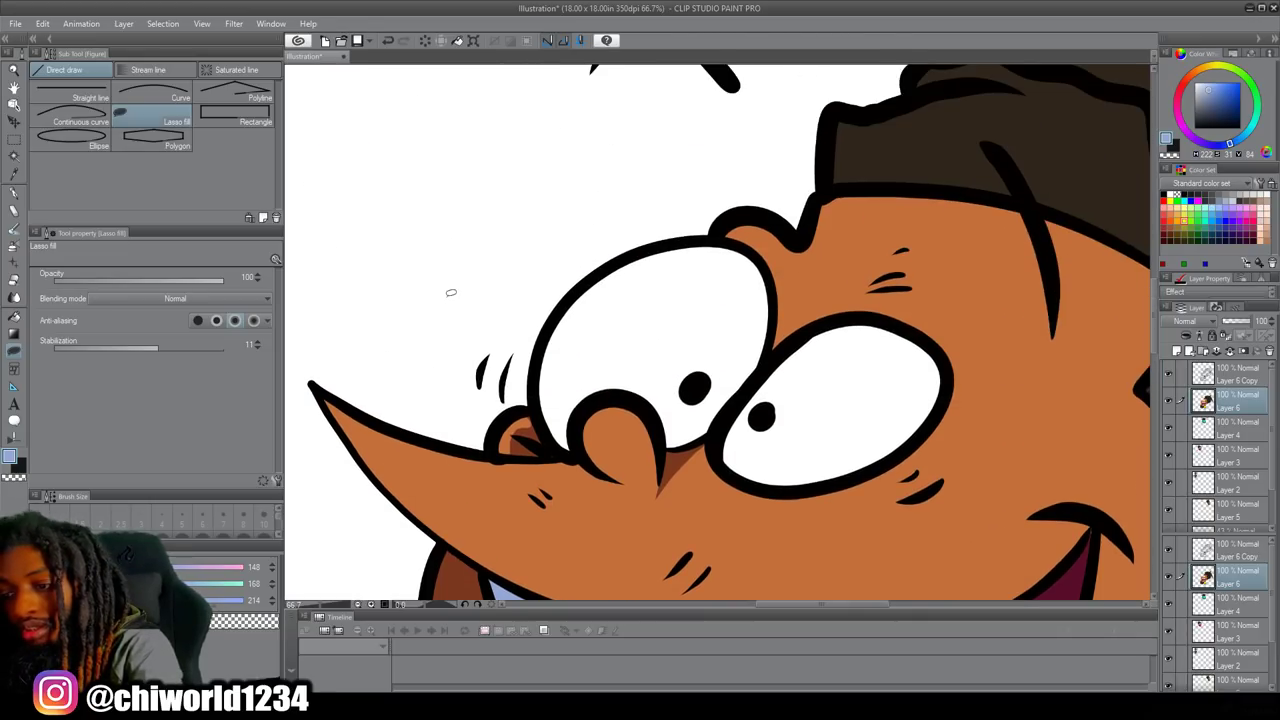
mouse_move(661, 441)
mouse_down()
mouse_move(694, 442)
mouse_move(732, 408)
mouse_move(772, 334)
mouse_move(773, 283)
mouse_move(706, 363)
mouse_move(582, 363)
mouse_move(568, 447)
mouse_move(590, 452)
mouse_up()
mouse_move(724, 448)
mouse_down()
mouse_move(916, 340)
mouse_move(926, 435)
mouse_move(724, 450)
mouse_up()
scroll(931, 495, down, 3)
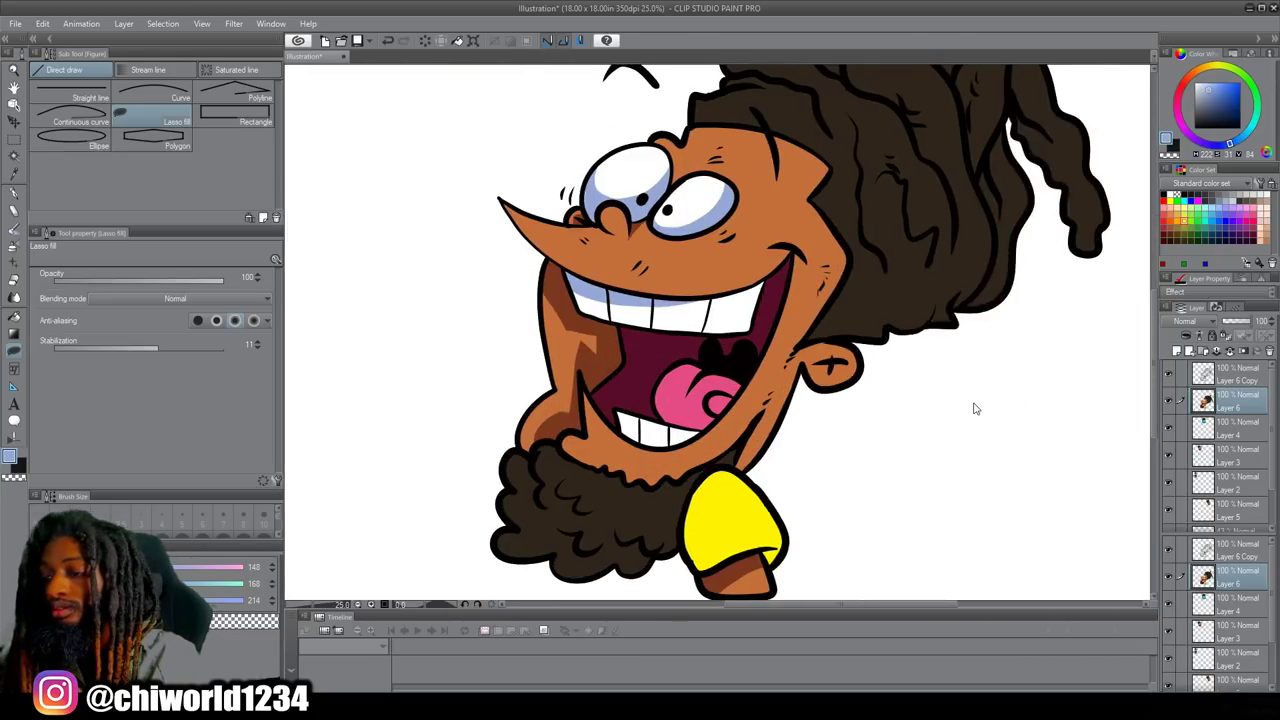
Sample the dark brown skin shadow from the cheek and lasso-fill shadows on the forehead above the eyes.
scroll(976, 408, down, 2)
scroll(974, 403, up, 2)
alt+click(516, 327)
scroll(546, 200, up, 2)
mouse_move(662, 318)
mouse_down()
mouse_move(720, 279)
mouse_move(651, 220)
mouse_move(664, 300)
mouse_move(792, 318)
mouse_up()
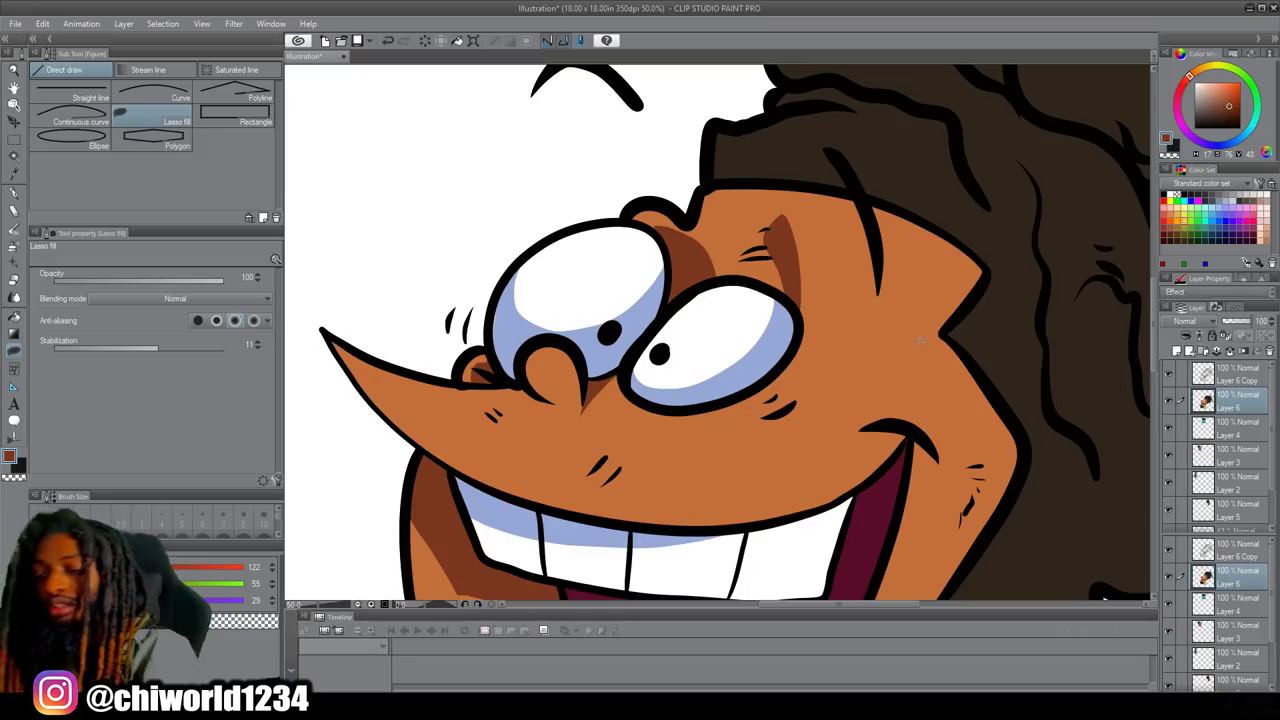
scroll(928, 335, down, 8)
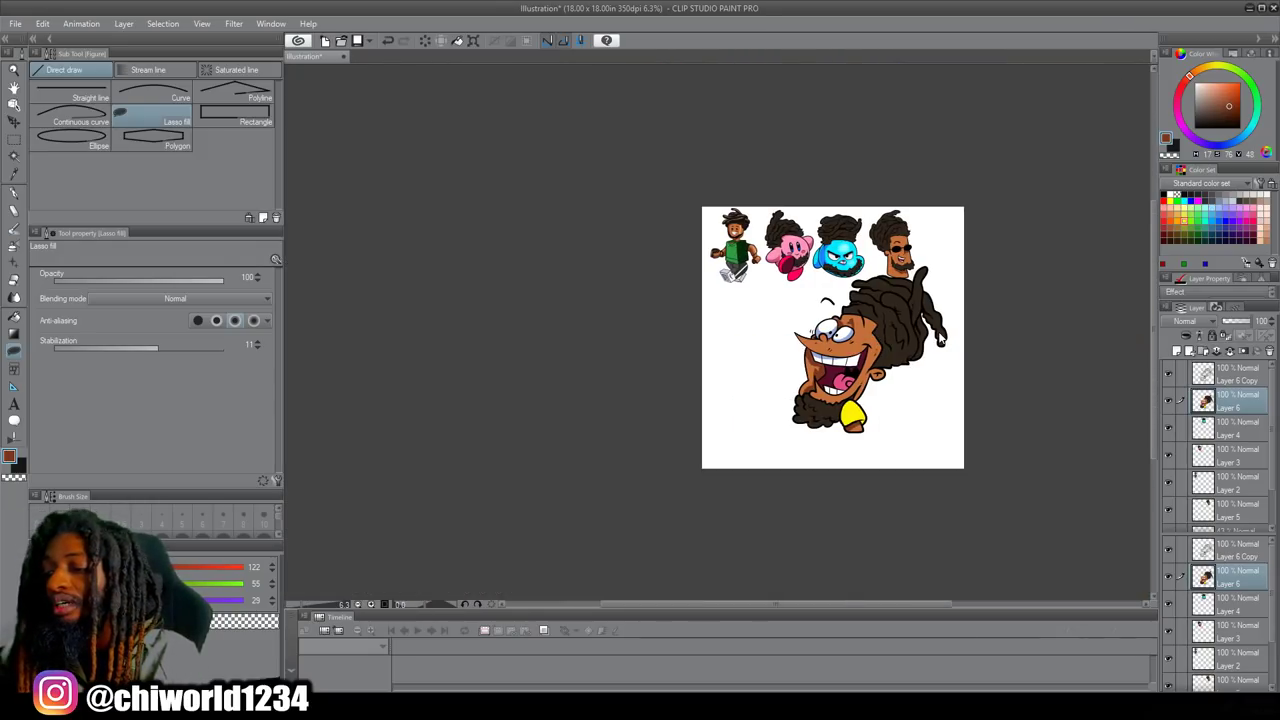
scroll(942, 327, up, 4)
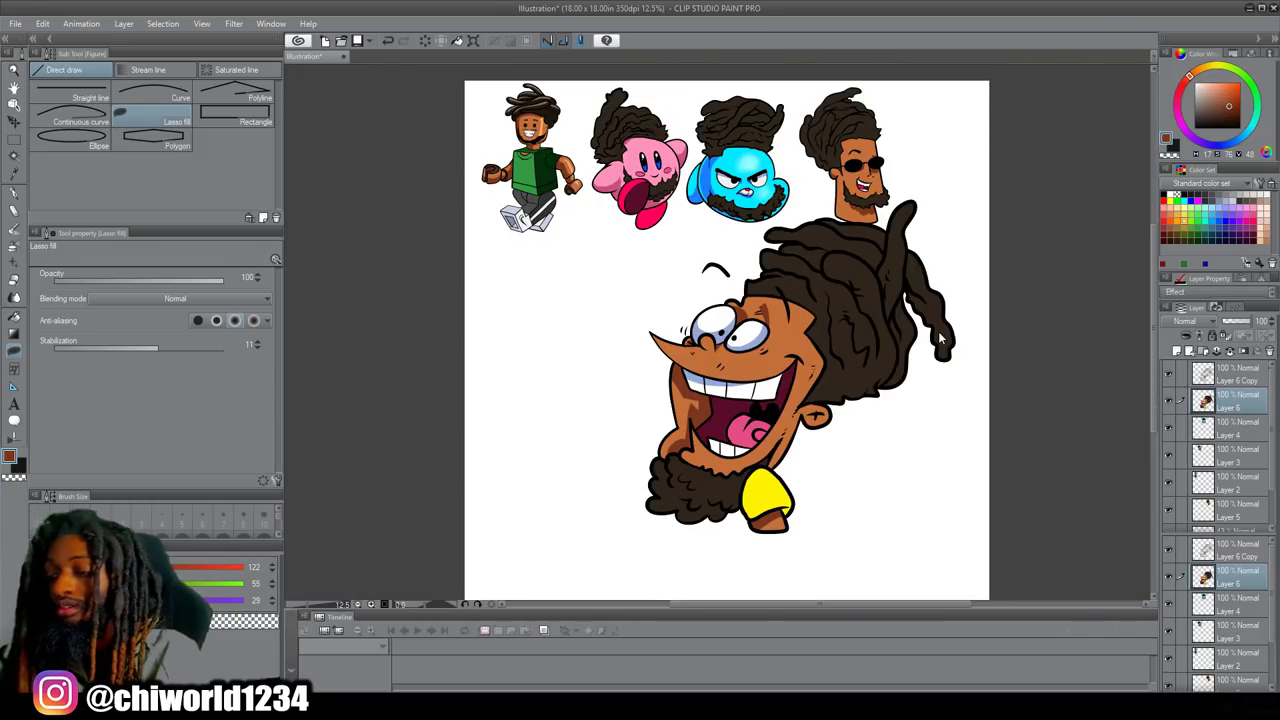
scroll(827, 333, up, 4)
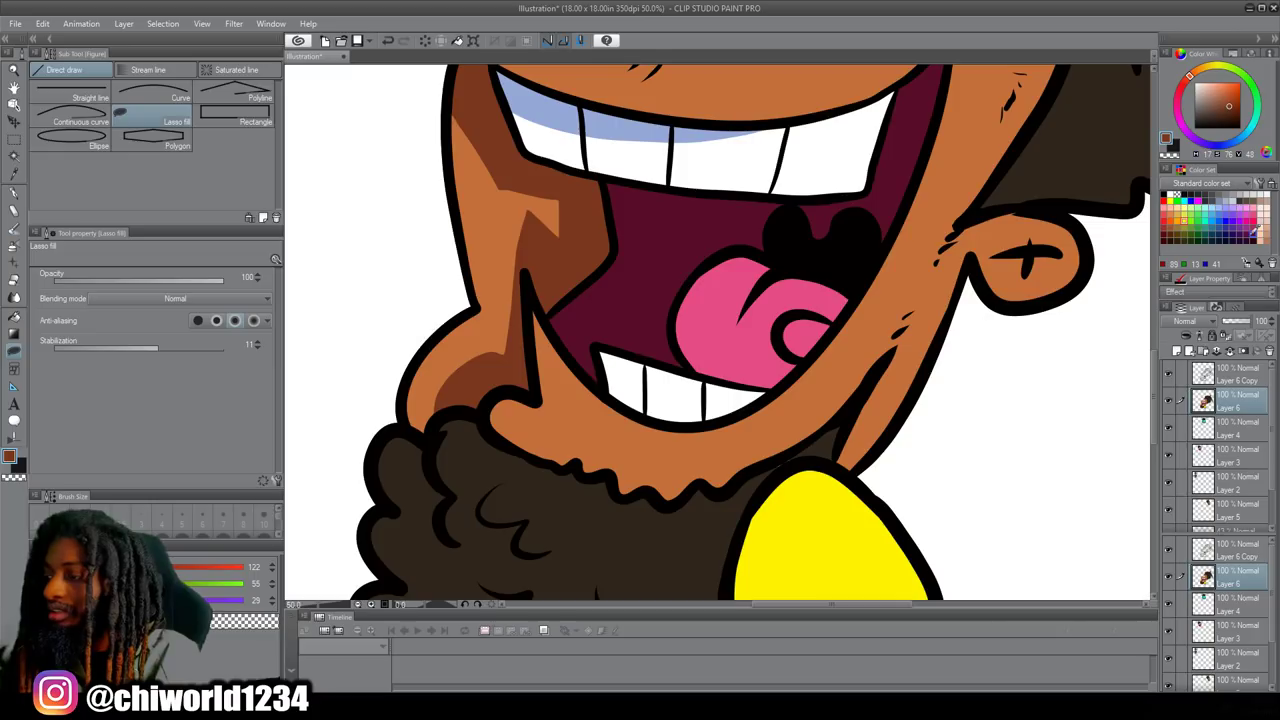
key(ctrl+minus)
key(ctrl+minus)
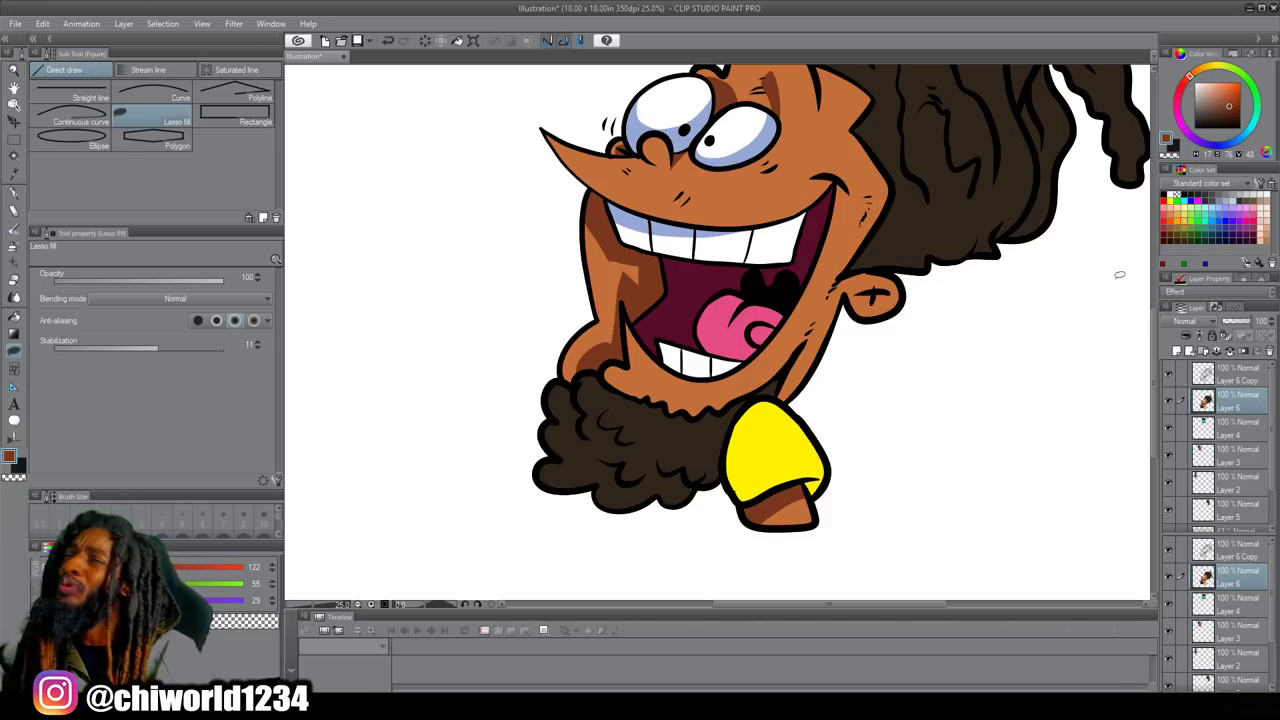
Switch to the browser and look through image results for cartoon network and cartoon network characters for the next style reference.
scroll(1118, 279, down, 4)
scroll(1230, 357, down, 1)
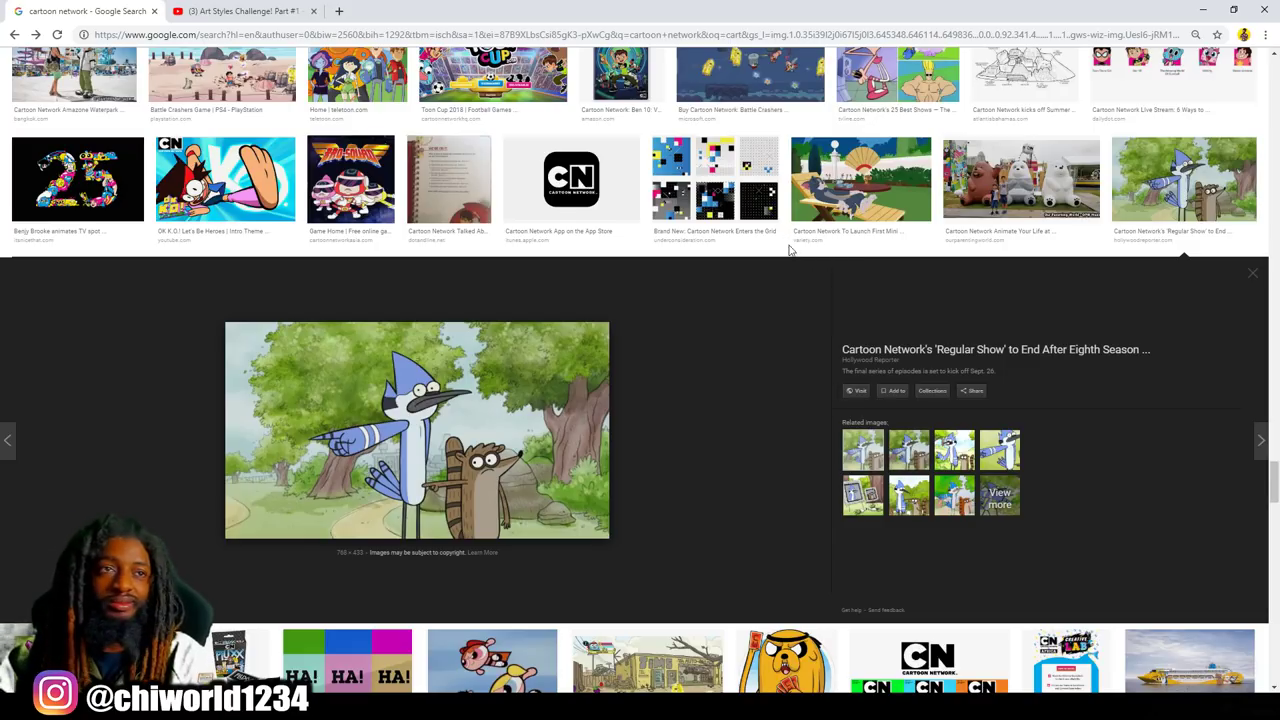
scroll(760, 429, up, 2)
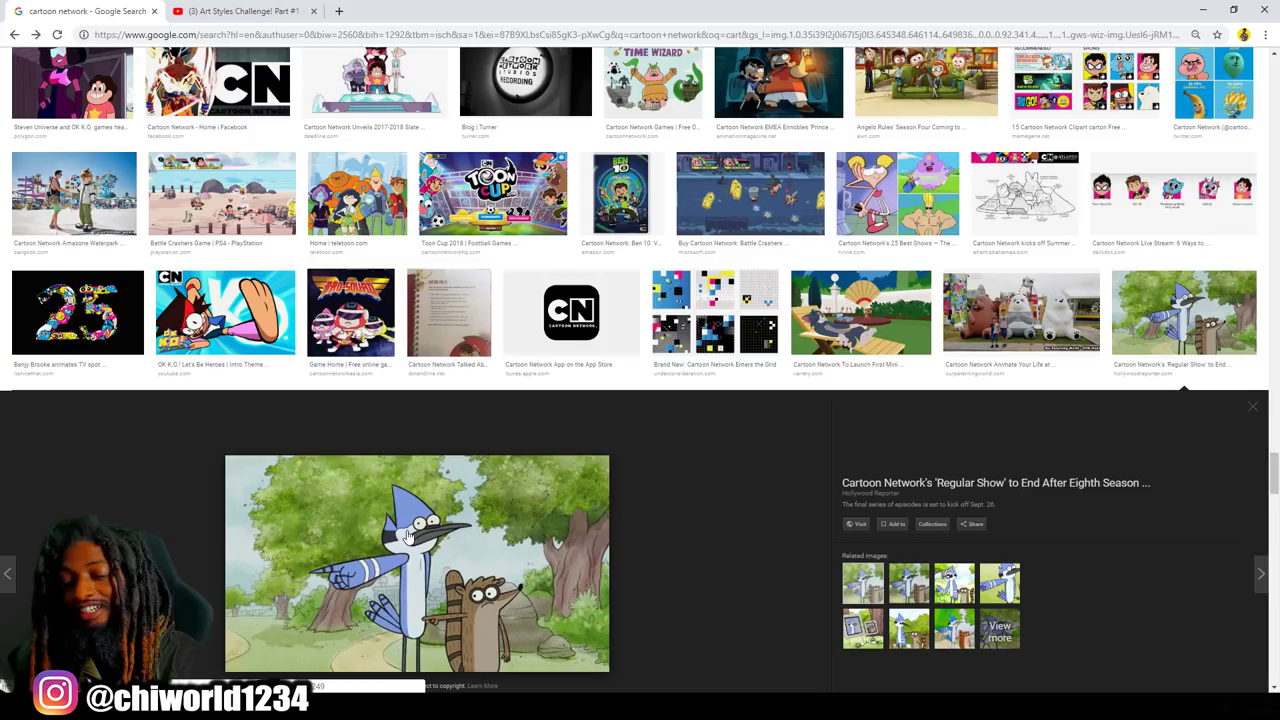
scroll(567, 502, down, 1)
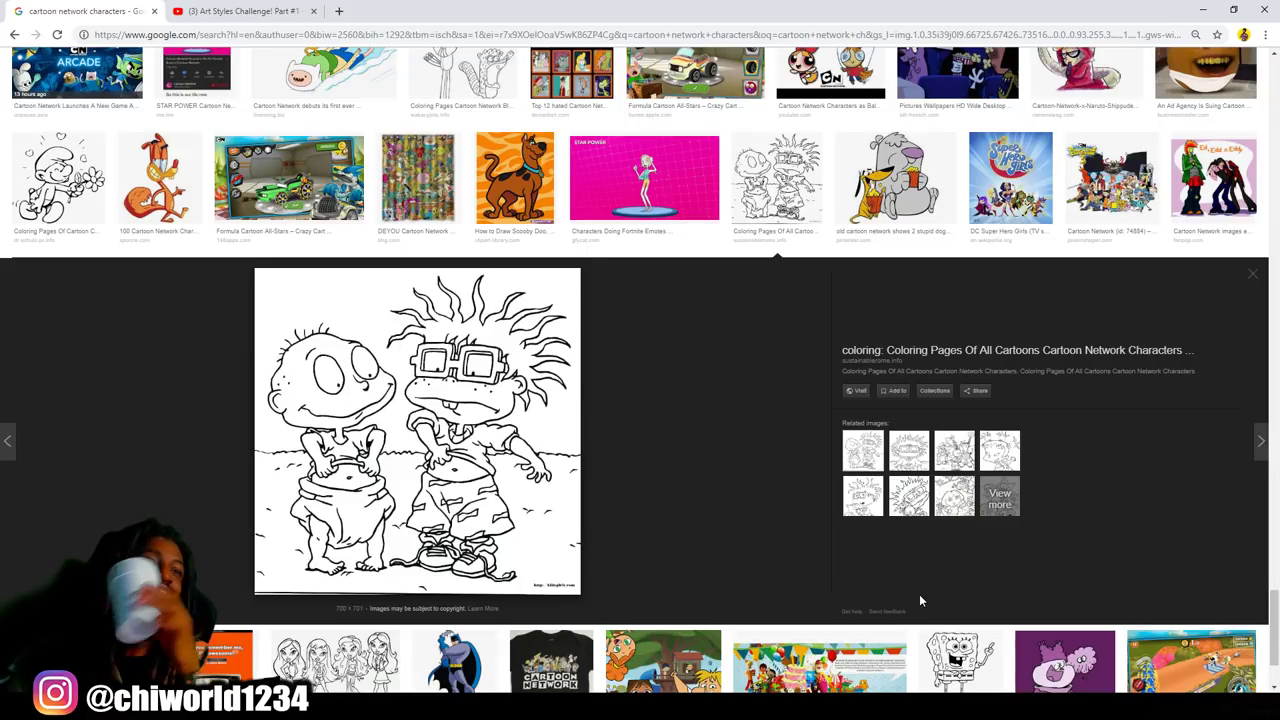
View the Batman image and a related full-body Batman picture, and examine more Cartoon Network character results.
click(455, 660)
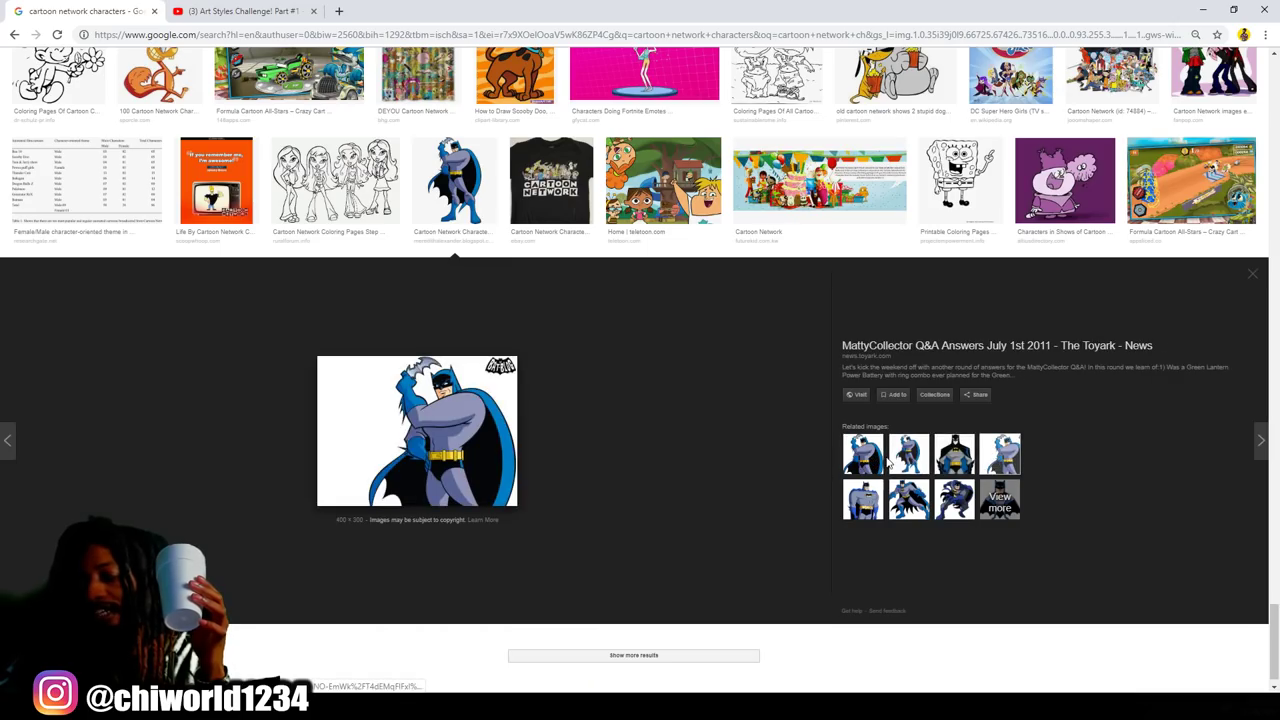
click(908, 455)
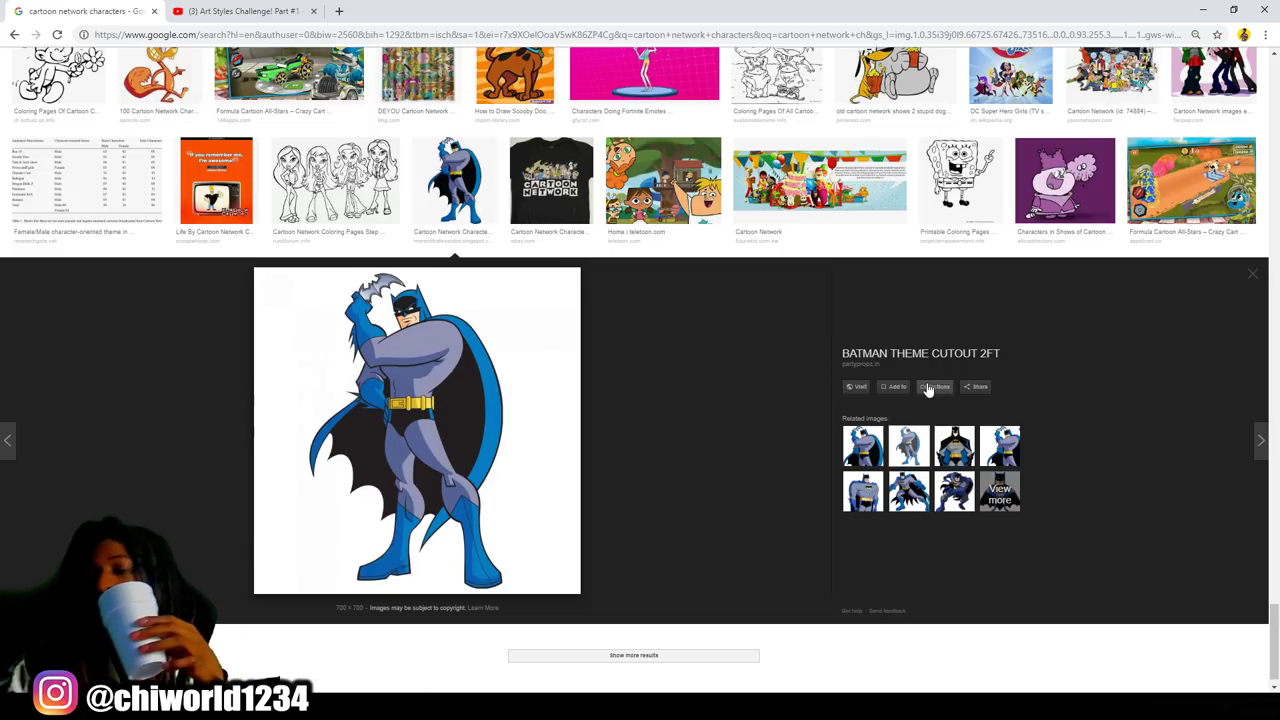
scroll(905, 415, down, 1)
scroll(887, 429, up, 5)
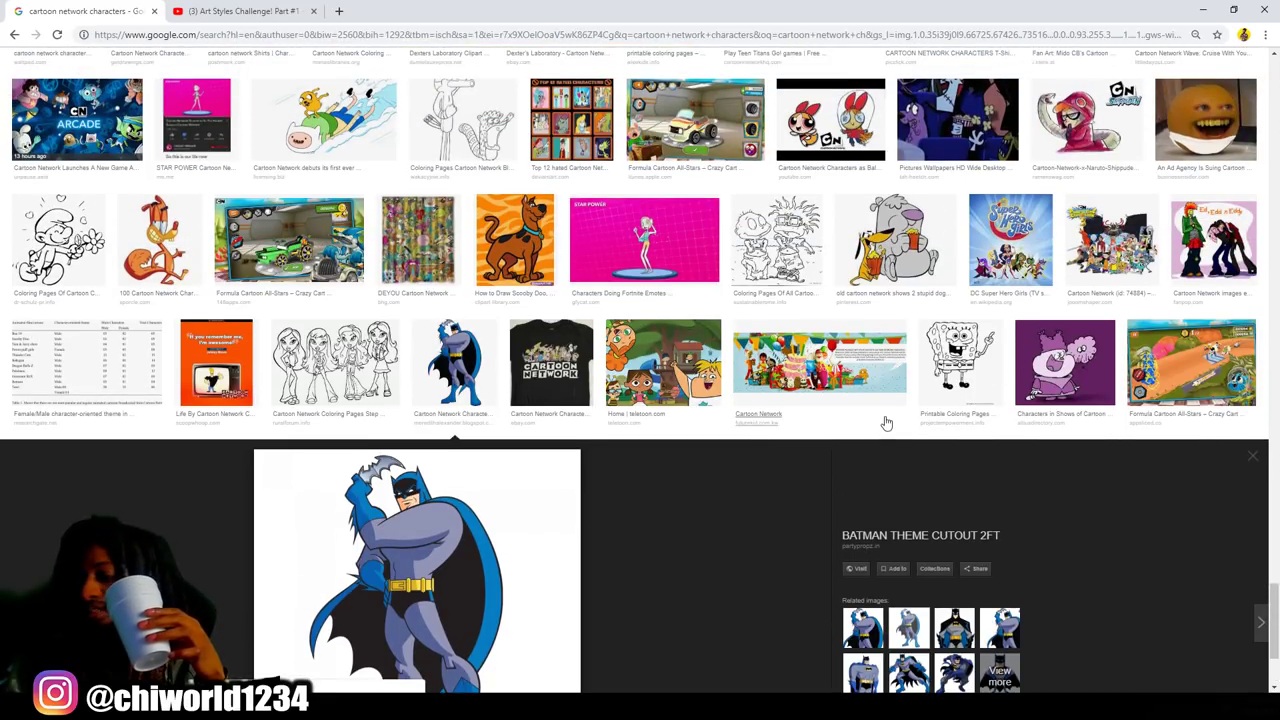
scroll(887, 400, up, 5)
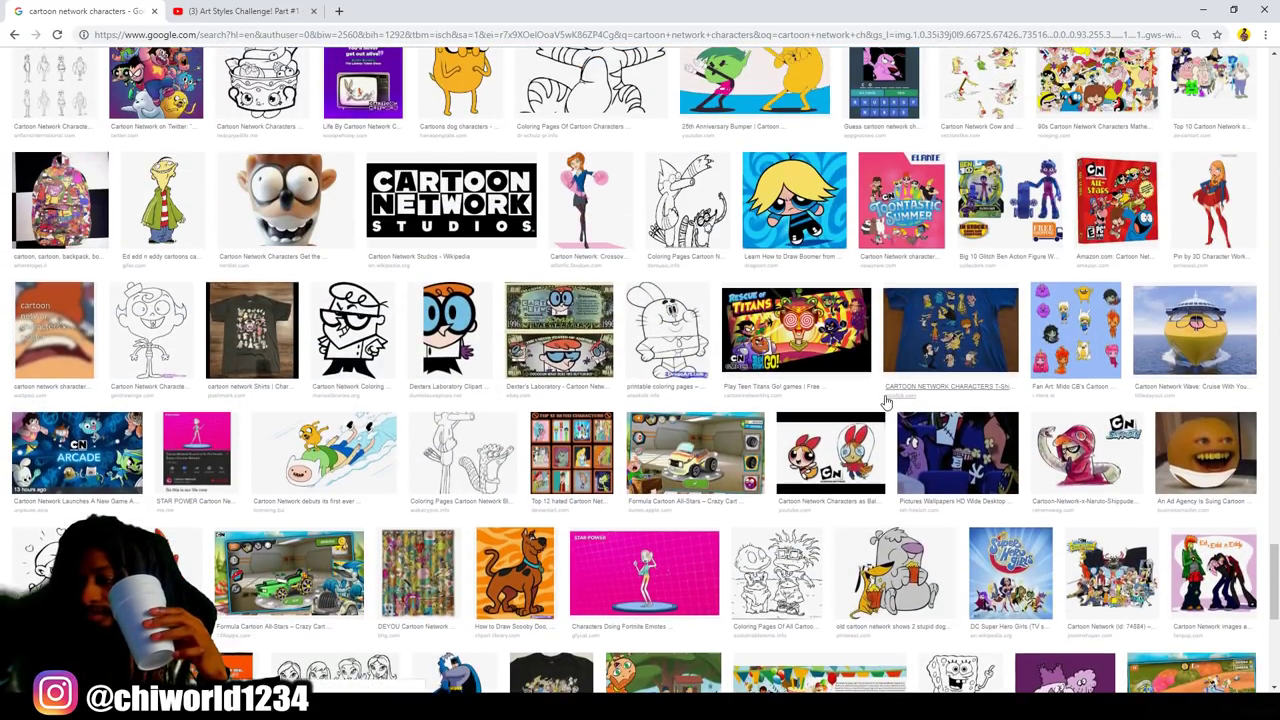
click(910, 428)
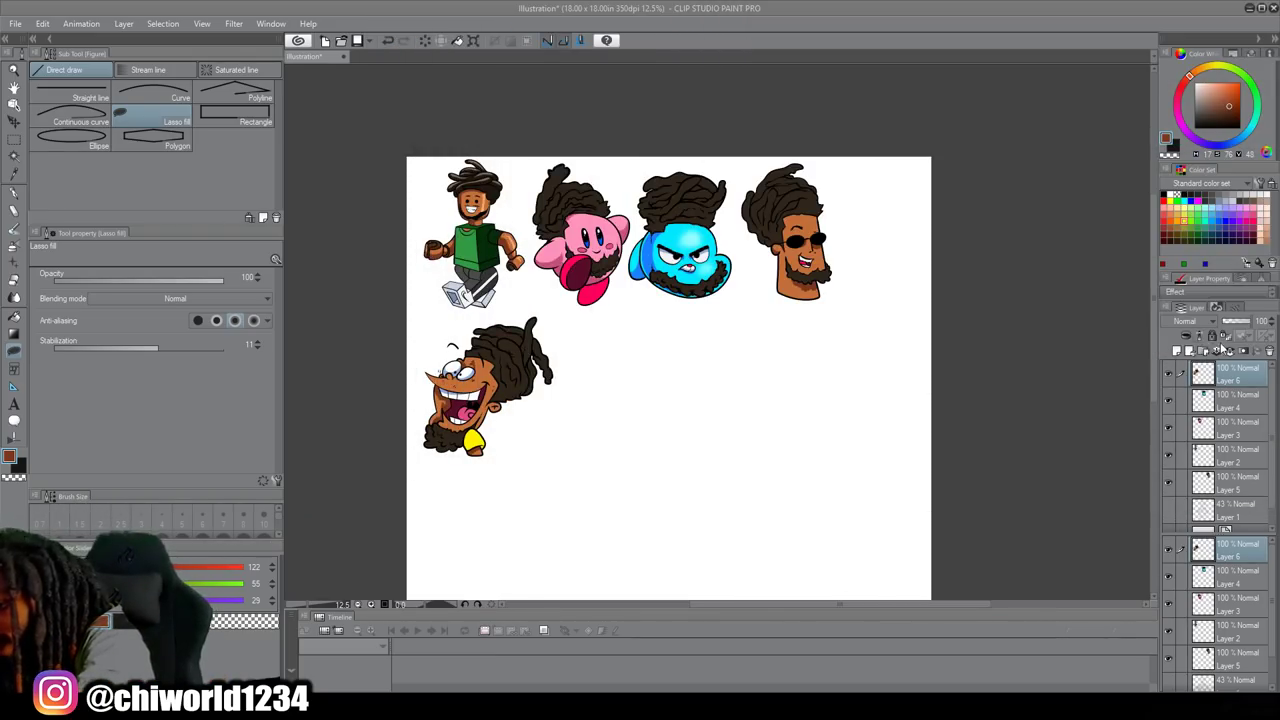
Add a new layer above the finished characters and set up the G-pen with black (000000) as the drawing color.
click(1177, 352)
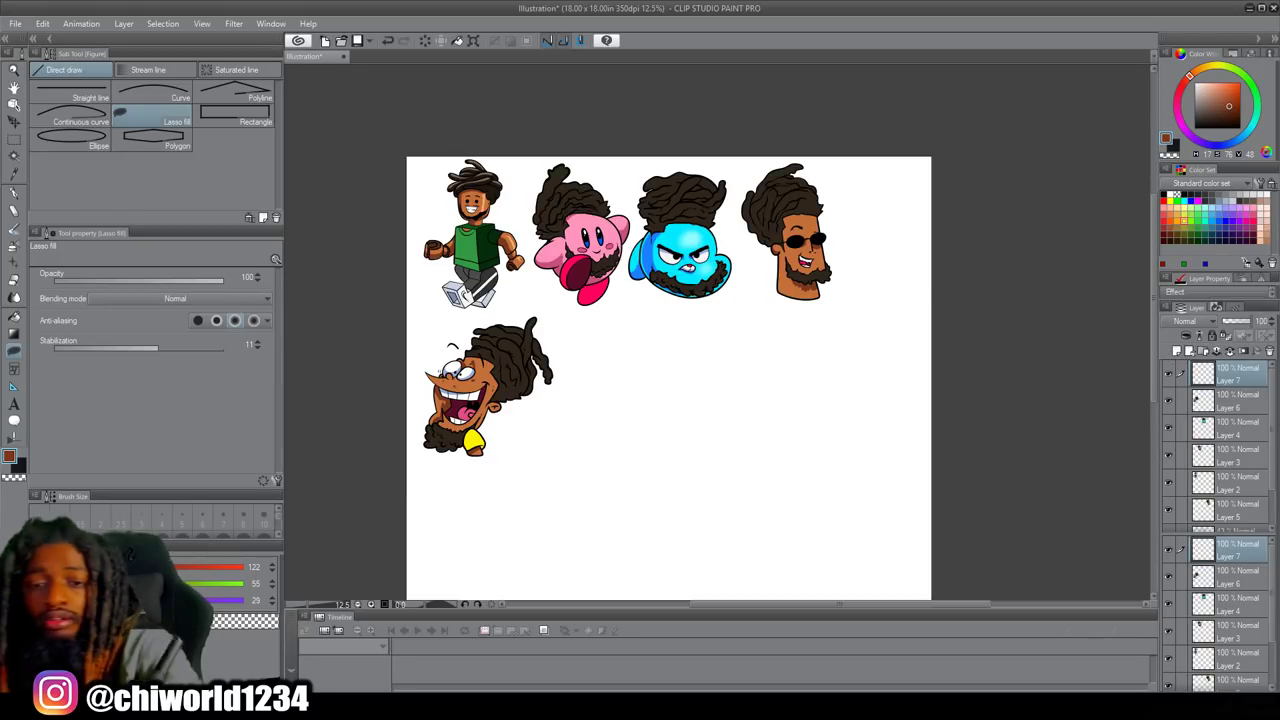
click(14, 194)
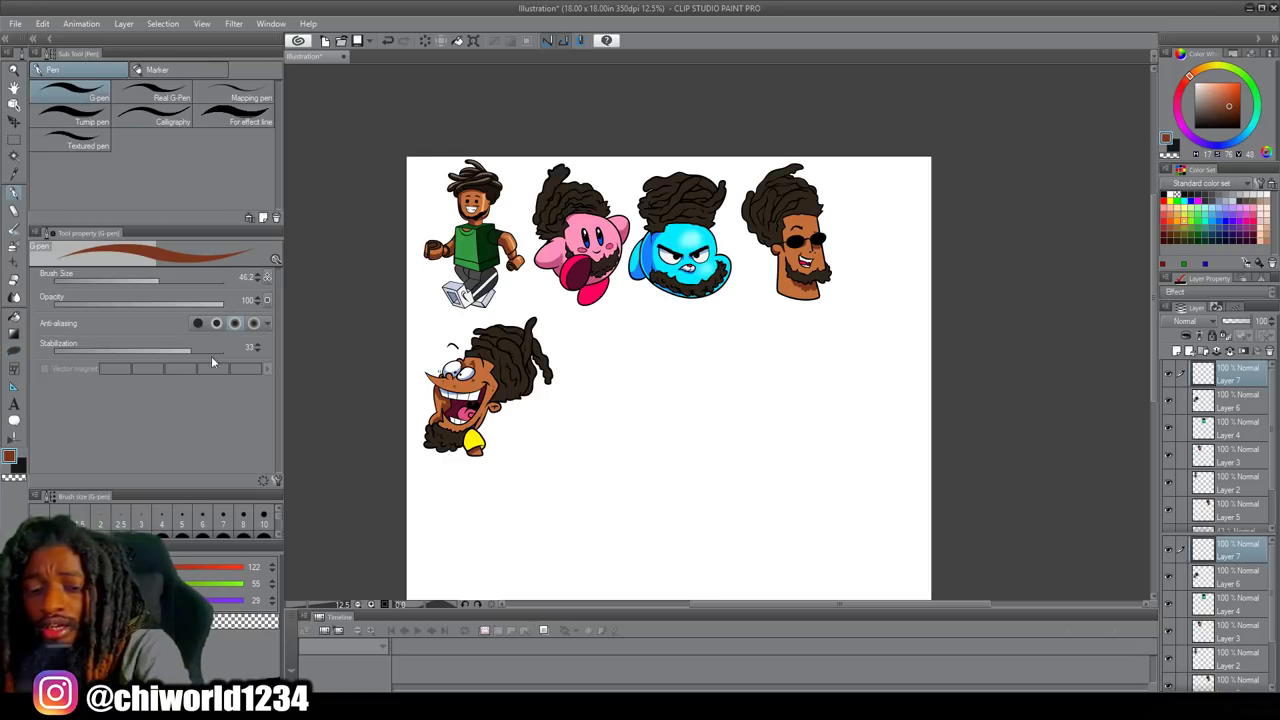
click(9, 458)
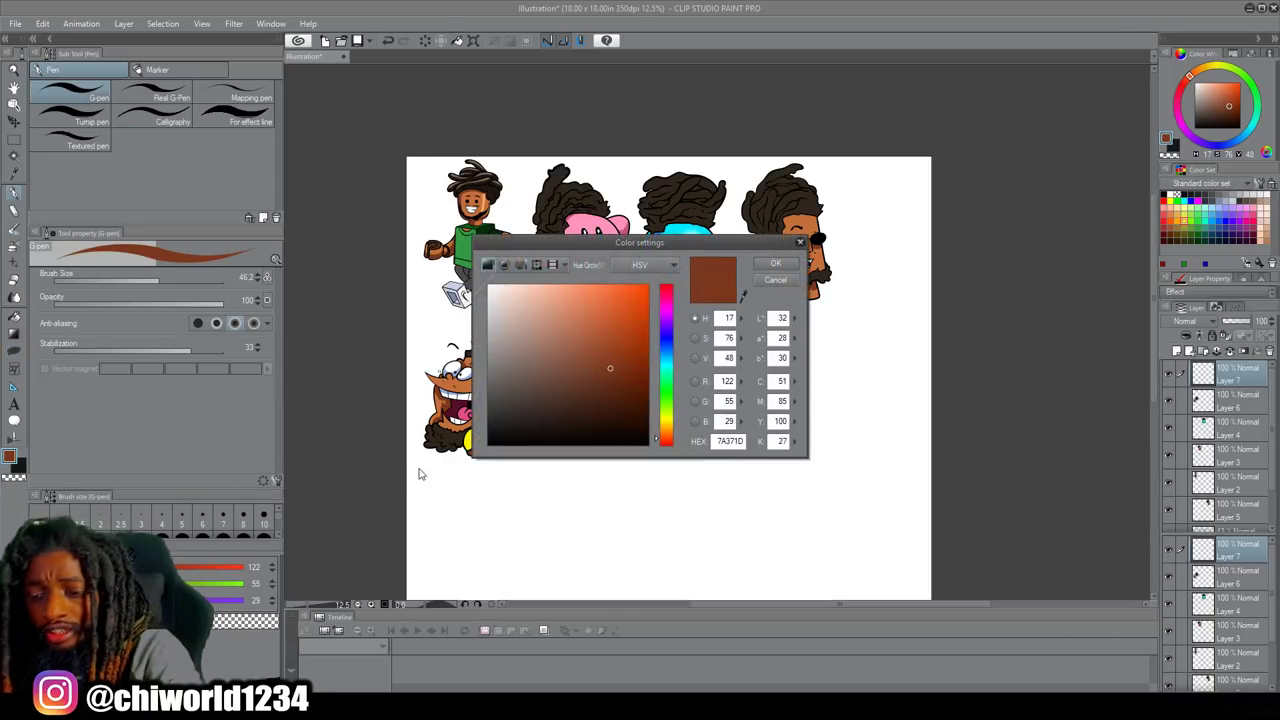
click(553, 444)
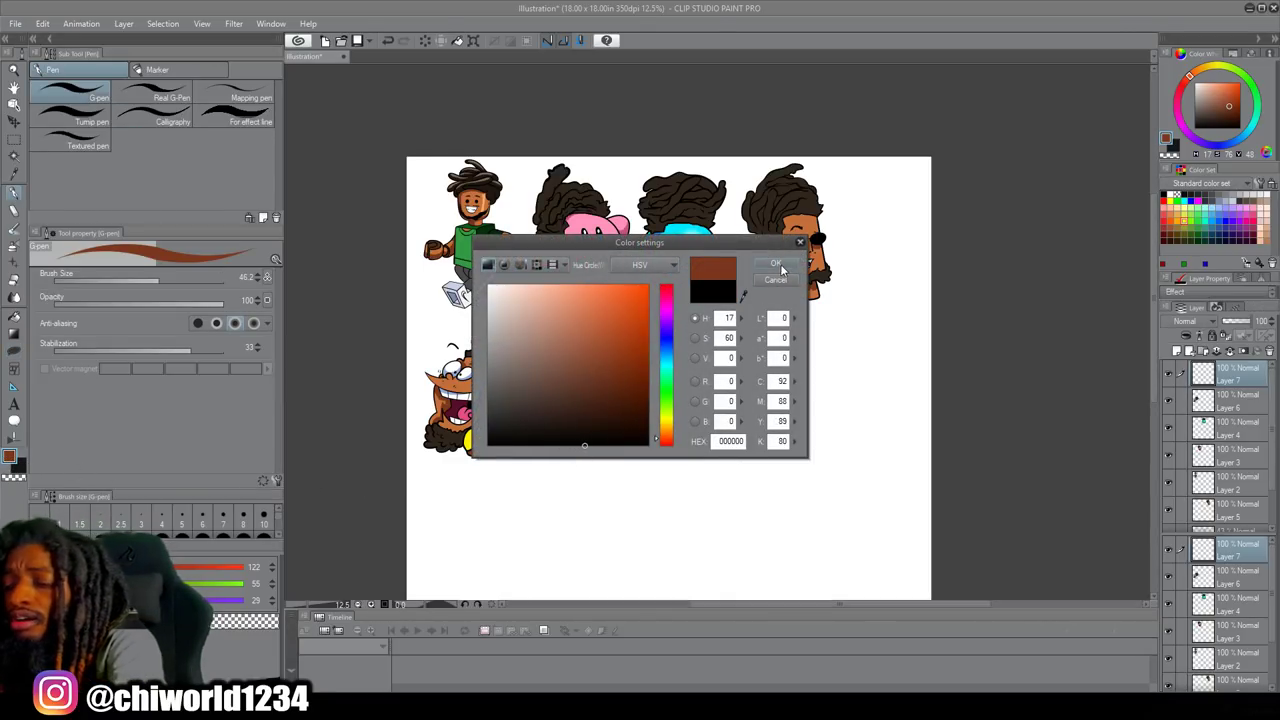
click(775, 264)
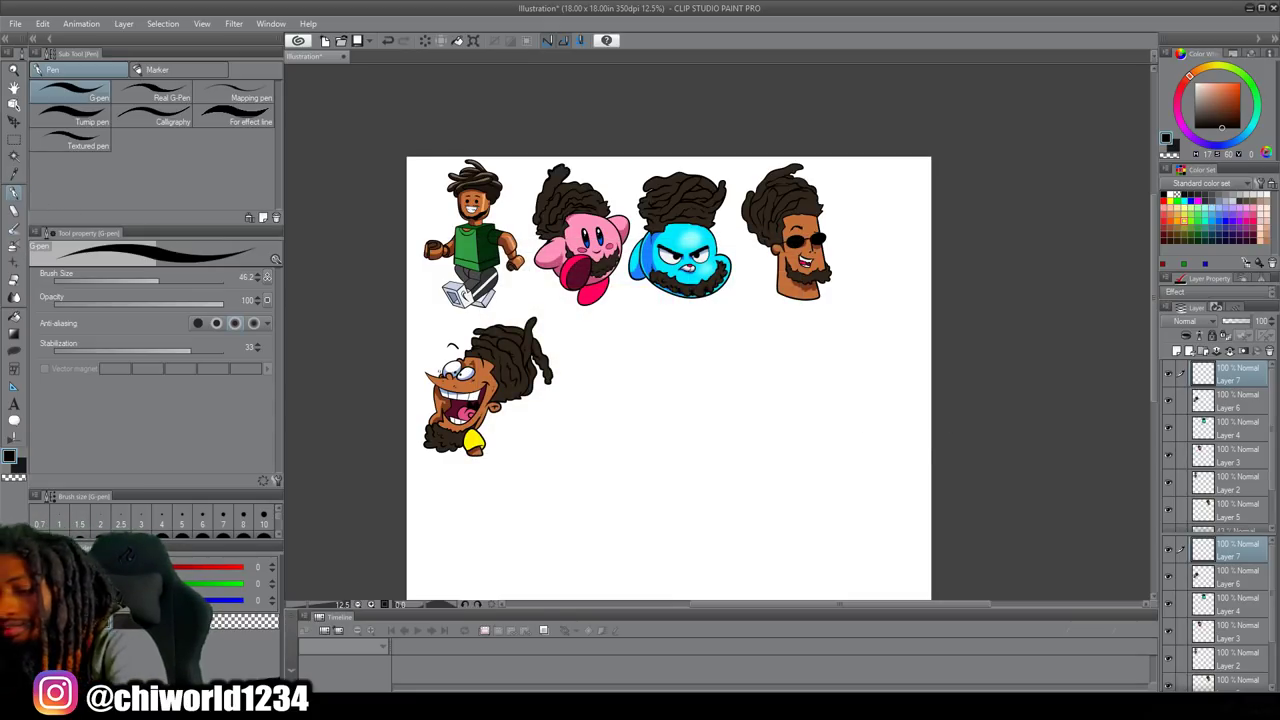
Set the pen's brush size to 70.5 and draw two round circles side by side in the empty area beside the Ed, Edd n Eddy head.
click(166, 278)
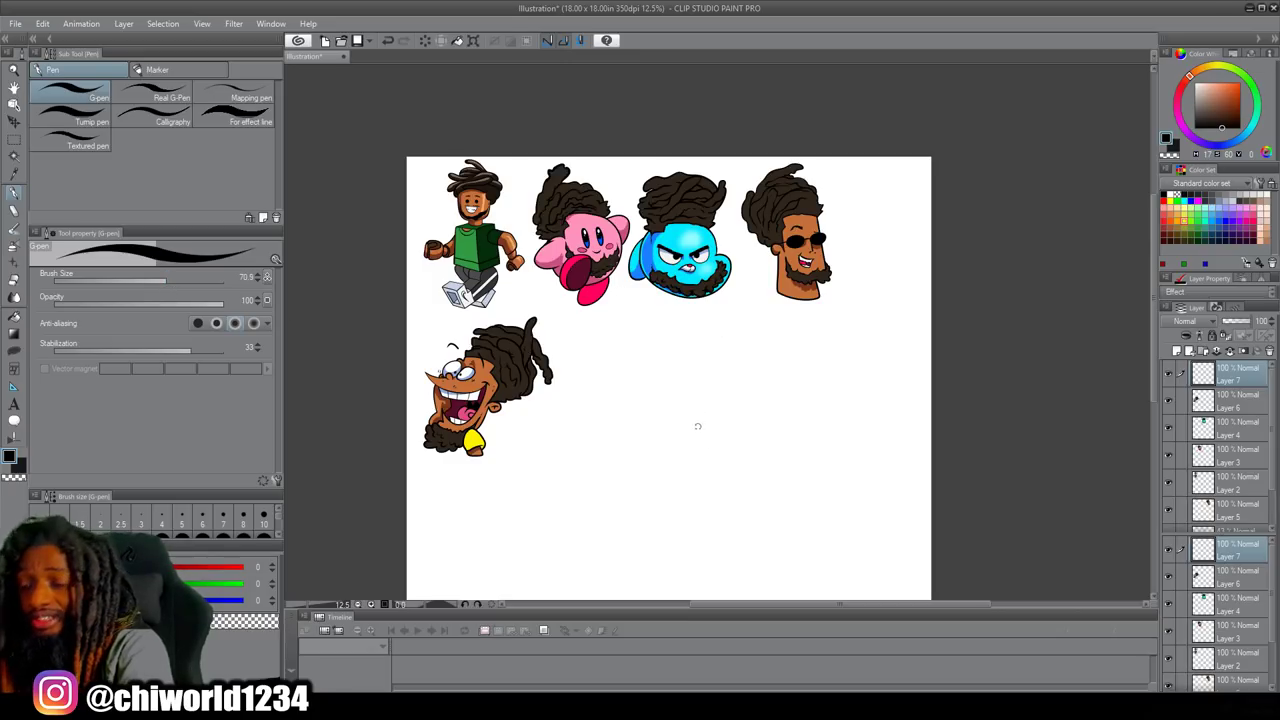
mouse_move(710, 449)
mouse_down()
mouse_move(738, 451)
mouse_move(756, 430)
mouse_move(742, 396)
mouse_move(705, 392)
mouse_move(690, 409)
mouse_move(714, 452)
mouse_up()
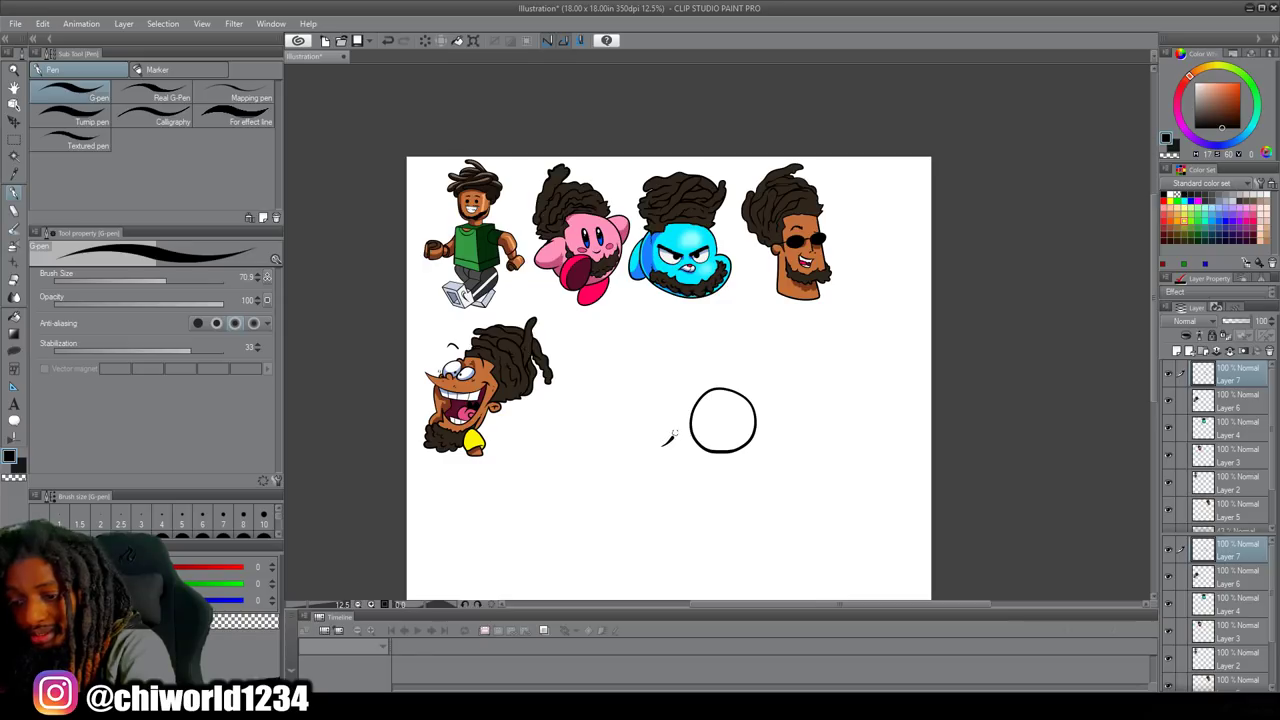
mouse_move(678, 436)
mouse_down()
mouse_move(673, 398)
mouse_move(648, 380)
mouse_move(614, 403)
mouse_move(670, 440)
mouse_up()
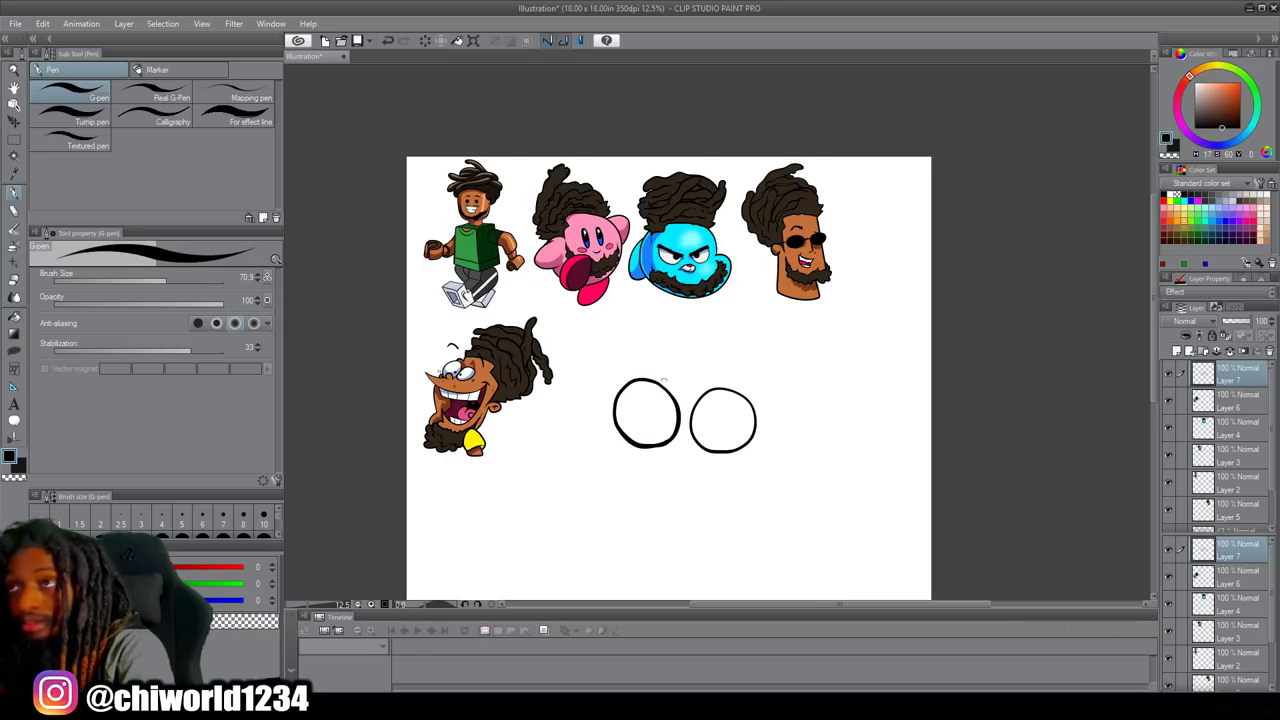
Draw the nose, pupils, open toothy mouth with tongue and drool, and the wavy beard around the round eyes, with the brush size set to 33.5.
drag(693, 465, 670, 453)
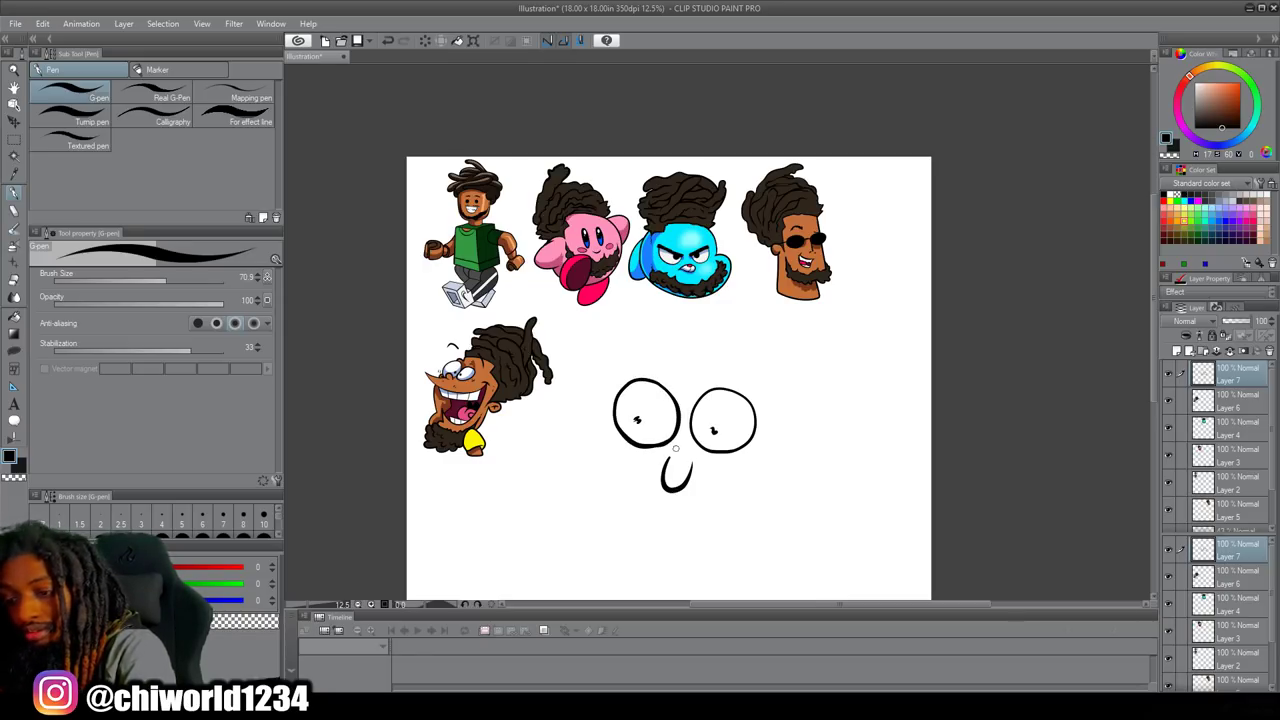
mouse_move(616, 497)
mouse_down()
mouse_move(743, 522)
mouse_move(632, 524)
mouse_up()
drag(632, 524, 621, 515)
click(151, 283)
mouse_move(716, 404)
mouse_down()
mouse_move(715, 416)
mouse_move(616, 446)
mouse_move(590, 412)
mouse_up()
drag(594, 430, 562, 396)
mouse_move(661, 556)
mouse_down()
mouse_move(570, 540)
mouse_move(524, 414)
mouse_up()
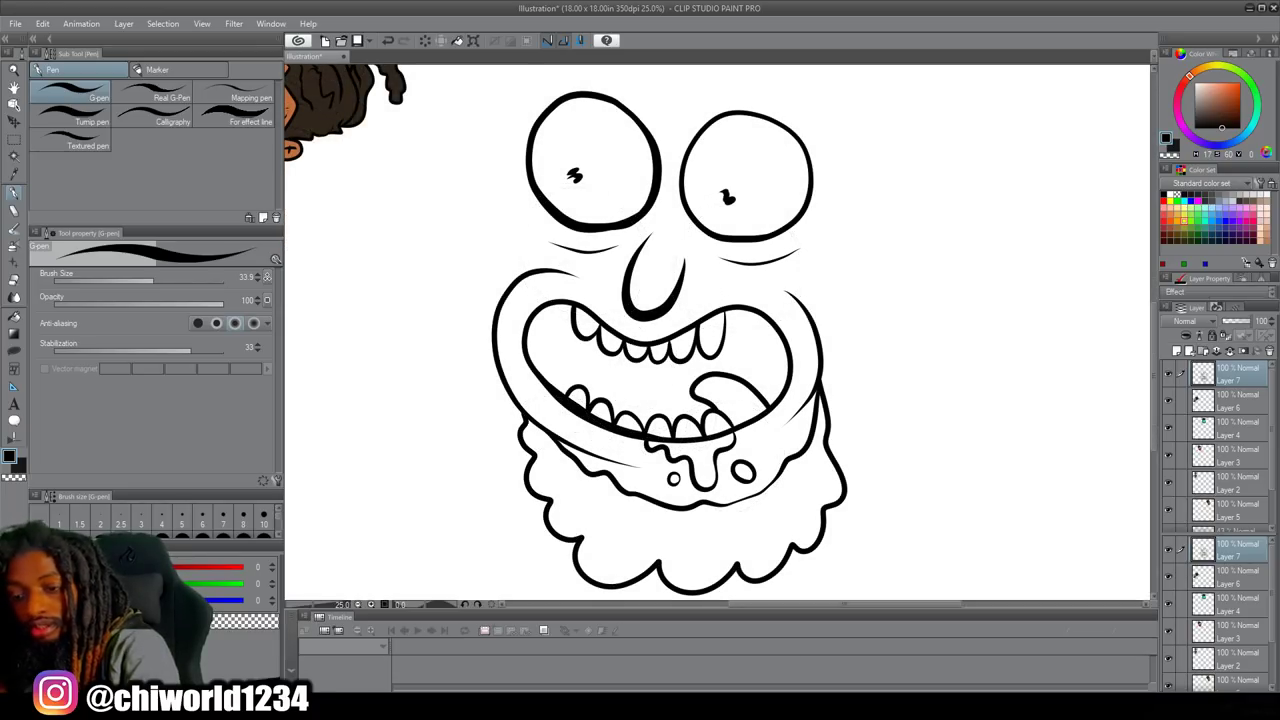
Draw the long sides of the face upward from the jaw on both sides of the round eyes.
scroll(820, 322, down, 8)
scroll(820, 322, up, 8)
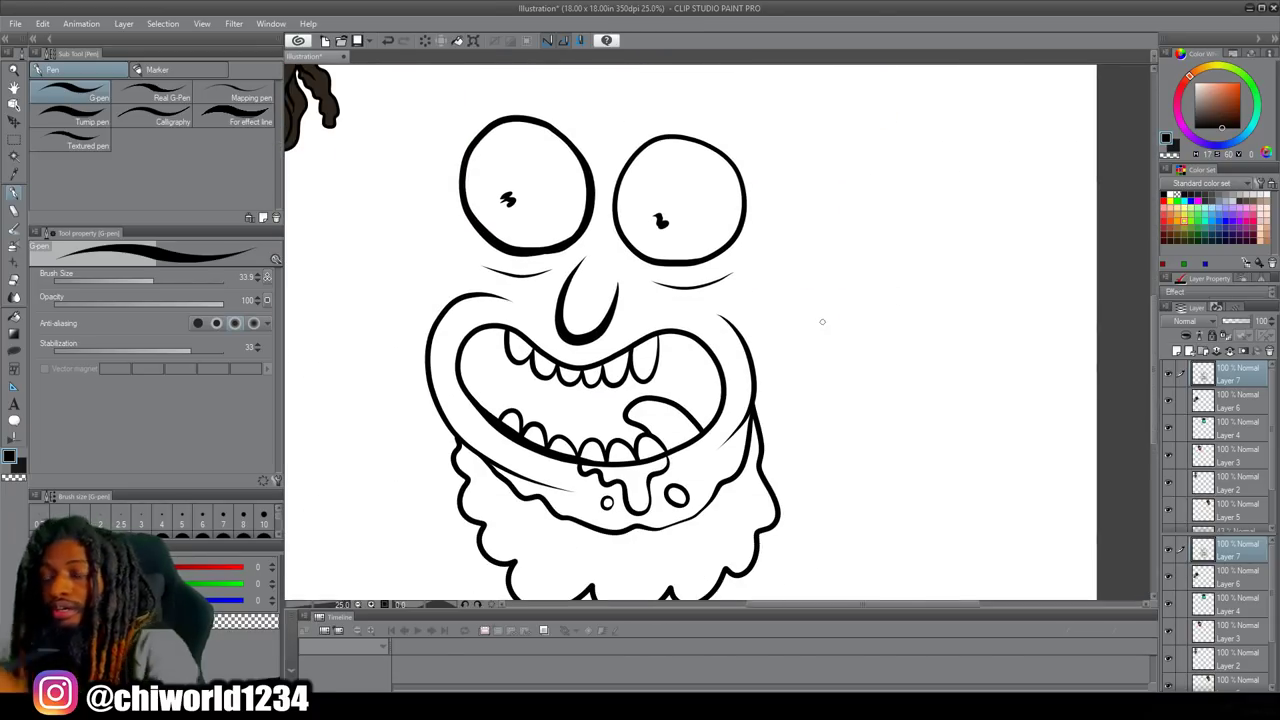
drag(752, 412, 796, 200)
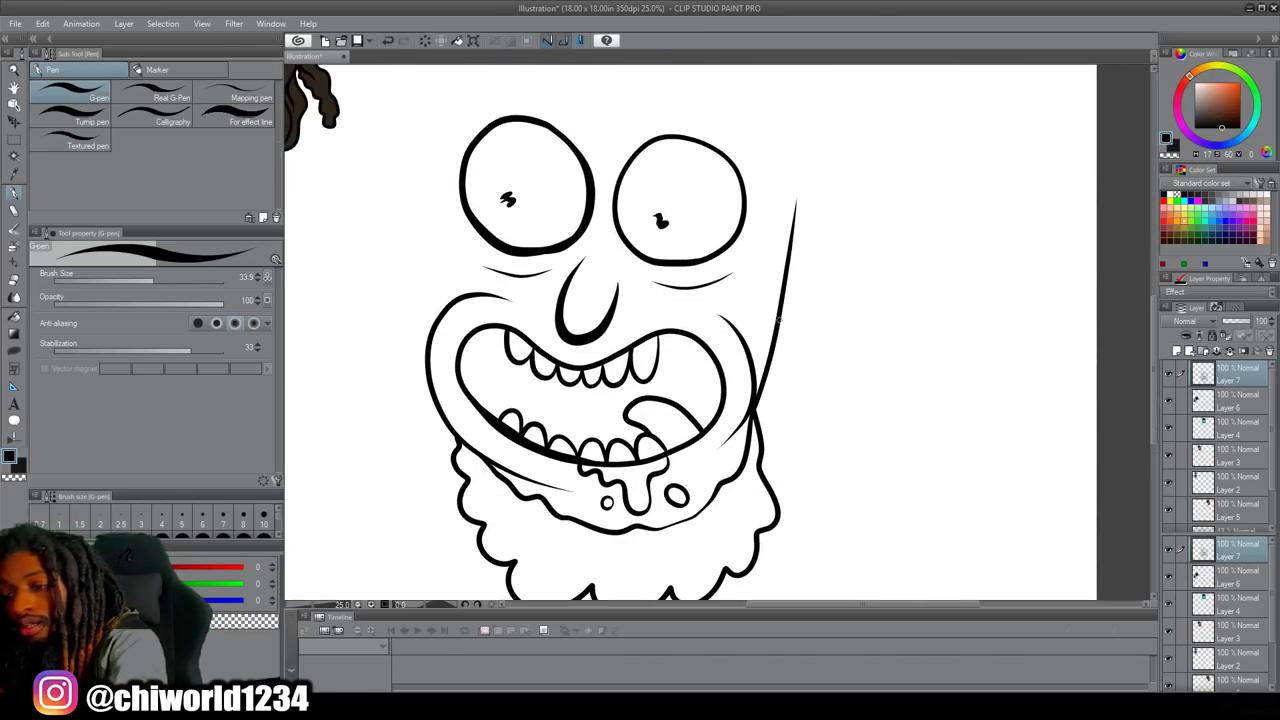
drag(778, 324, 792, 250)
drag(448, 298, 456, 152)
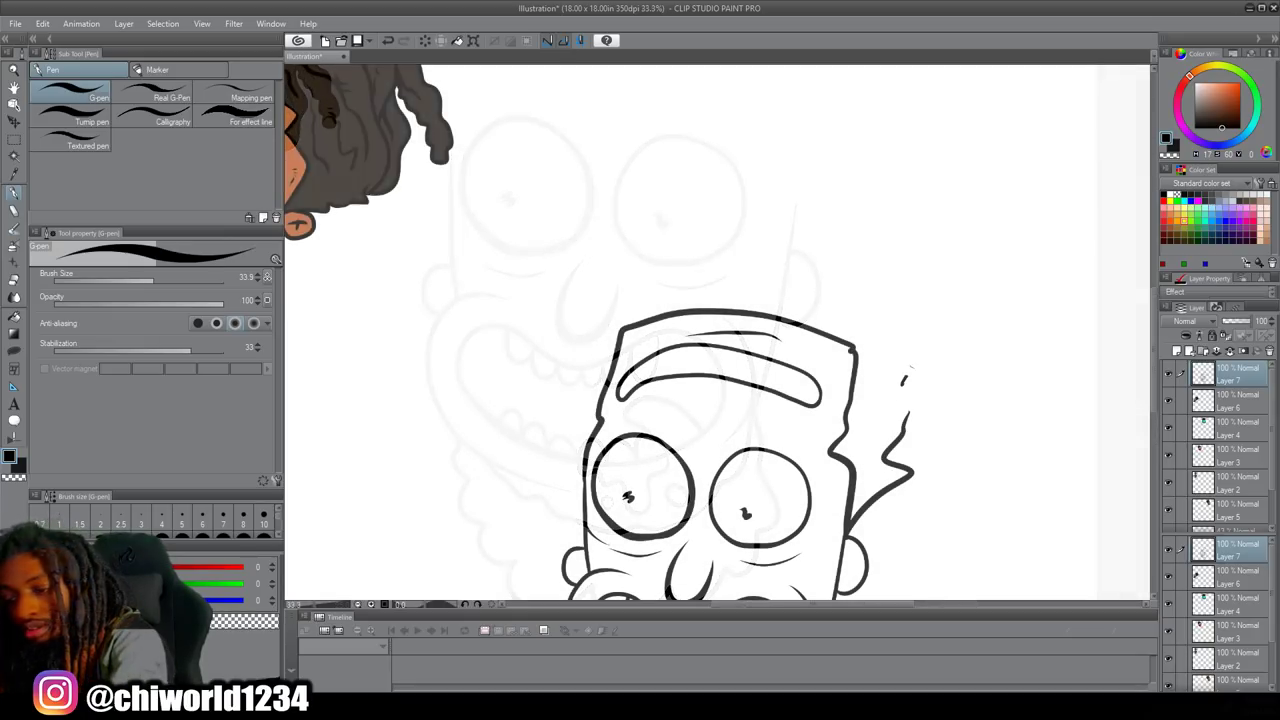
Draw the spiky outline of the hair around the forehead and down both sides of the head.
drag(862, 288, 781, 219)
drag(748, 278, 790, 224)
drag(588, 372, 550, 540)
drag(578, 344, 660, 290)
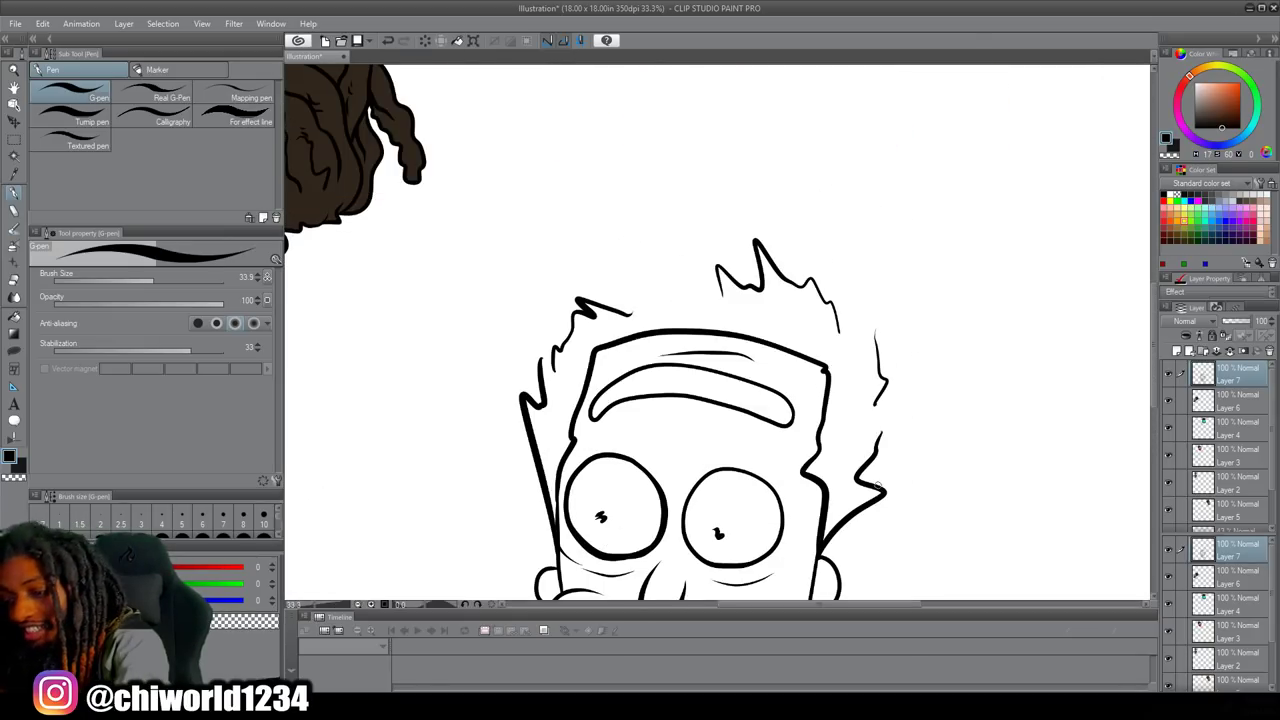
mouse_move(880, 488)
mouse_down()
mouse_move(917, 410)
mouse_move(786, 197)
mouse_move(637, 247)
mouse_move(760, 224)
mouse_move(816, 262)
mouse_up()
mouse_move(925, 435)
mouse_down()
mouse_move(926, 172)
mouse_move(894, 232)
mouse_move(896, 322)
mouse_up()
mouse_move(530, 402)
mouse_down()
mouse_move(520, 376)
mouse_move(600, 268)
mouse_up()
Draw the piled-up dreadlocks above the spiky hairline, with loose strands hanging off the sides.
mouse_move(612, 300)
mouse_down()
mouse_move(642, 302)
mouse_move(740, 234)
mouse_up()
drag(640, 266, 686, 238)
mouse_move(880, 260)
mouse_down()
mouse_move(651, 157)
mouse_move(709, 194)
mouse_up()
mouse_move(530, 312)
mouse_down()
mouse_move(535, 267)
mouse_move(609, 171)
mouse_move(735, 148)
mouse_up()
drag(684, 188, 560, 266)
mouse_move(895, 222)
mouse_down()
mouse_move(778, 108)
mouse_move(608, 137)
mouse_move(772, 150)
mouse_up()
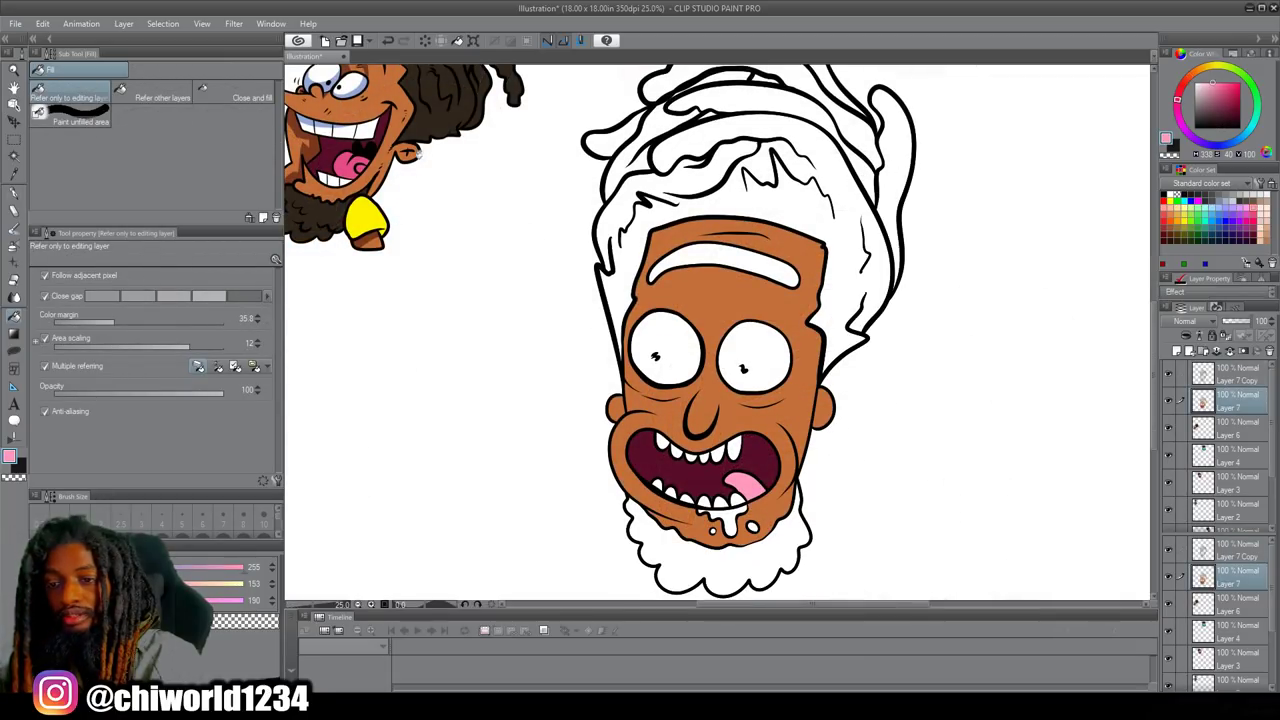
Fill the remaining dreadlocks with the dark brown sampled from the Ed, Edd n Eddy head's hair, and fill the teeth light gray (243, 243, 243).
alt+click(418, 152)
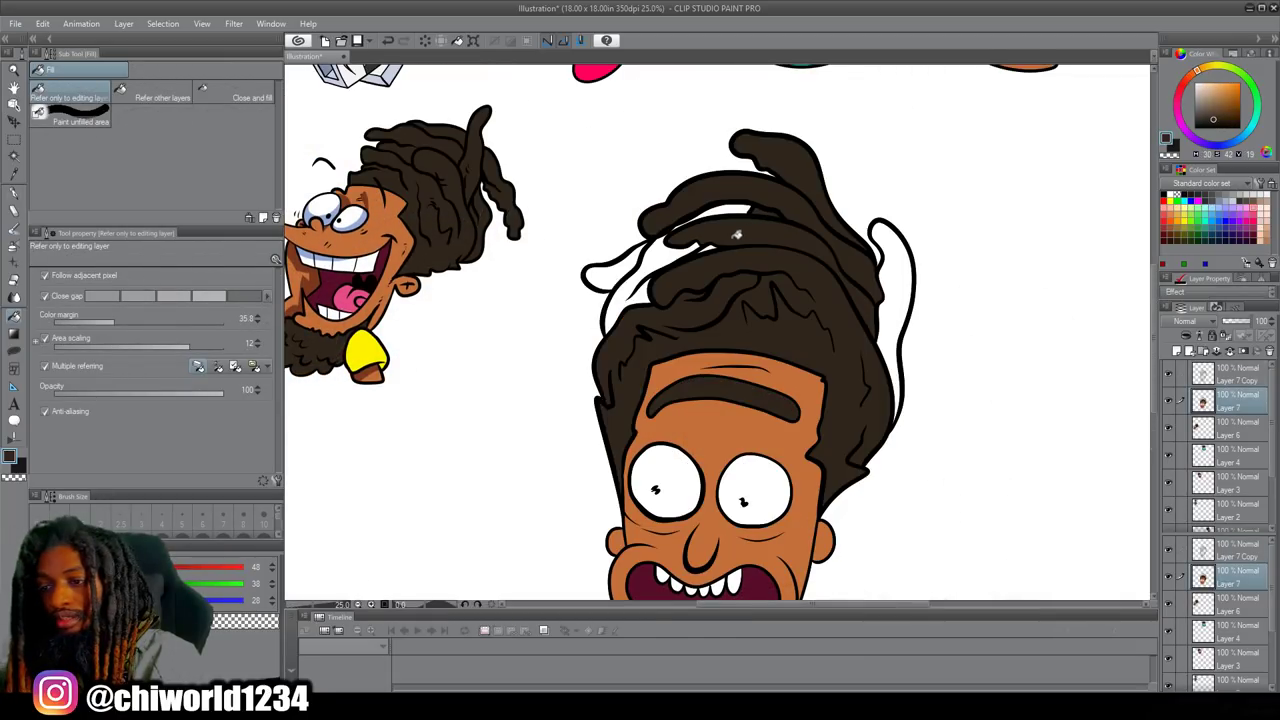
click(677, 251)
click(639, 258)
click(707, 214)
click(898, 285)
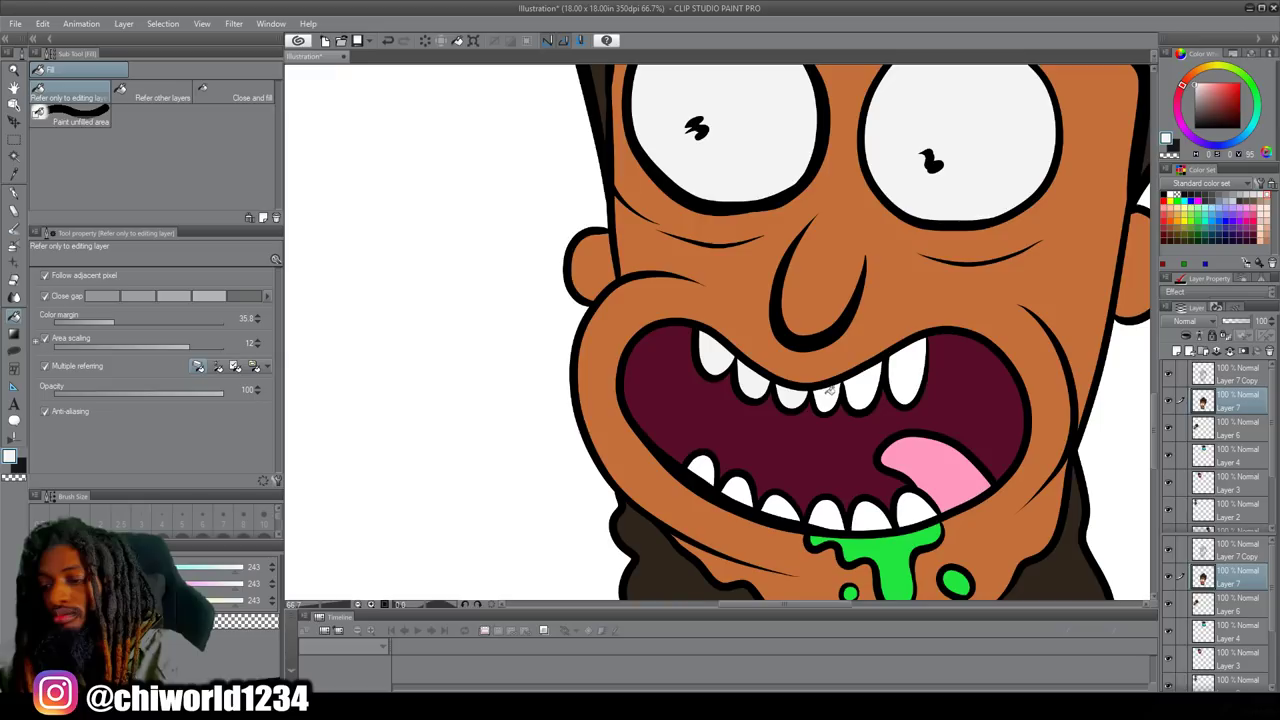
click(902, 354)
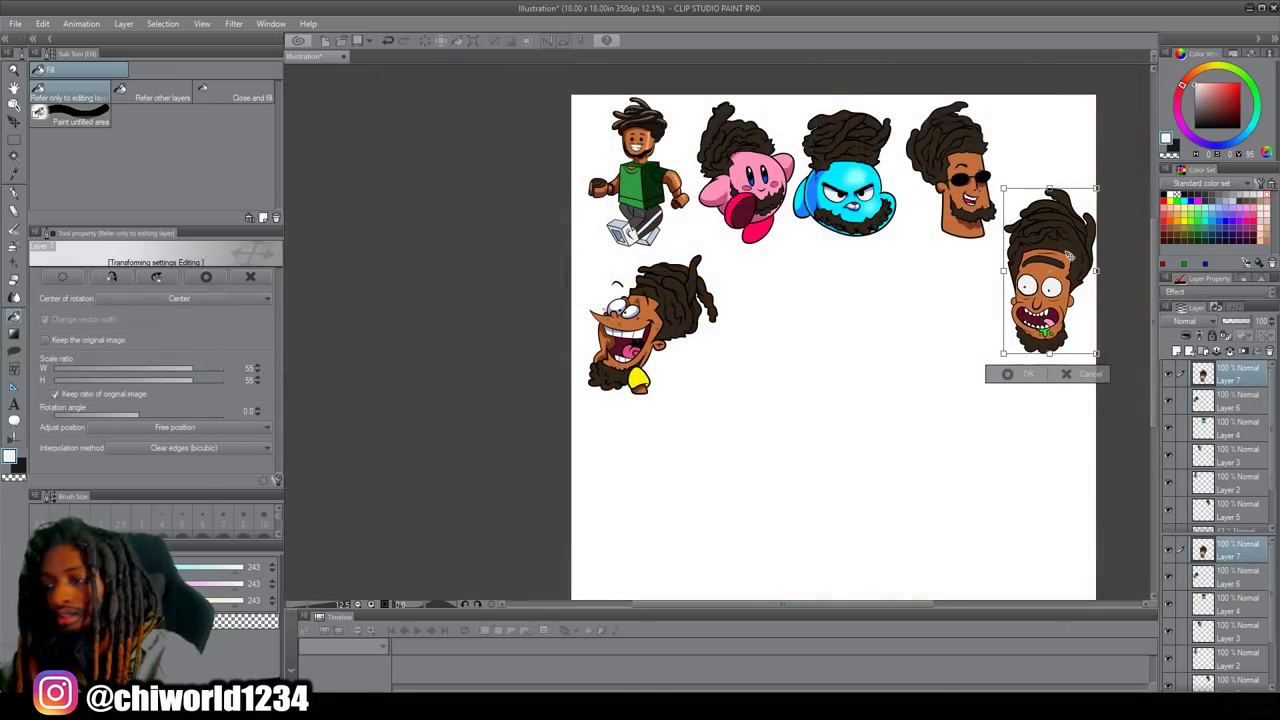
Move the colored head to the end of the top row beside the sunglasses character and scale it down to 48 to fit.
drag(1073, 255, 1071, 166)
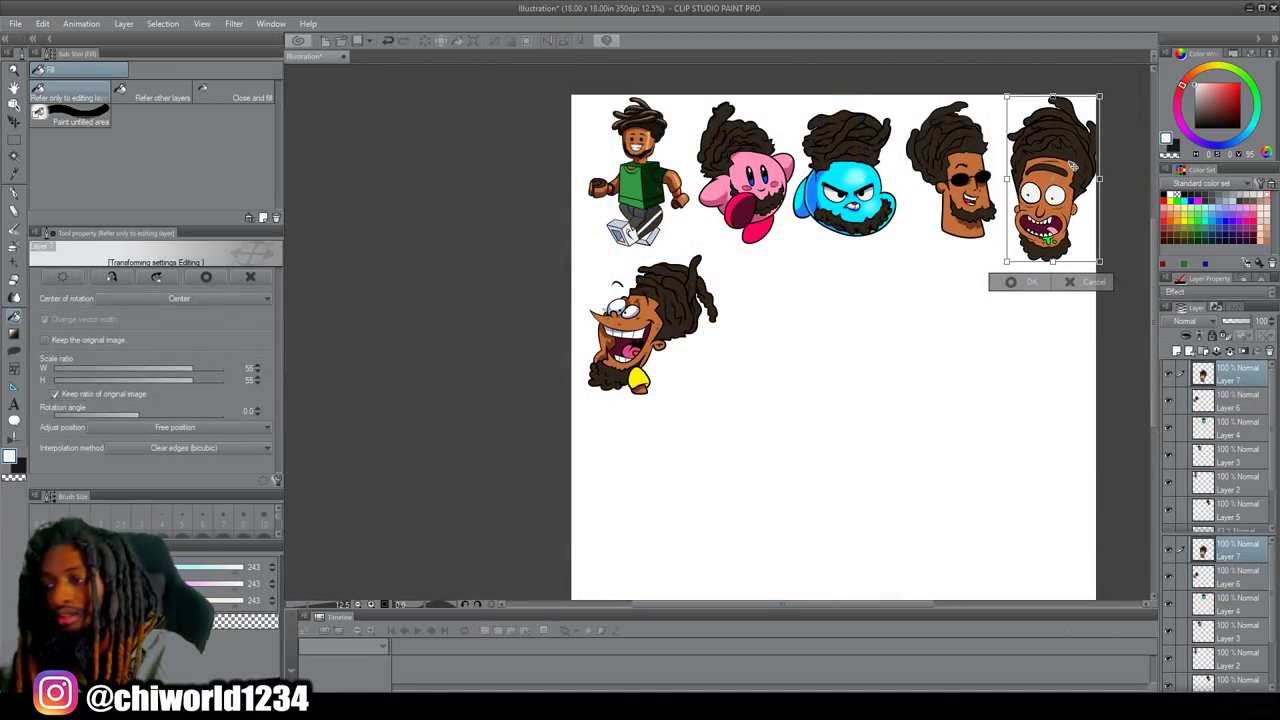
drag(1098, 262, 1084, 240)
drag(1053, 150, 1048, 172)
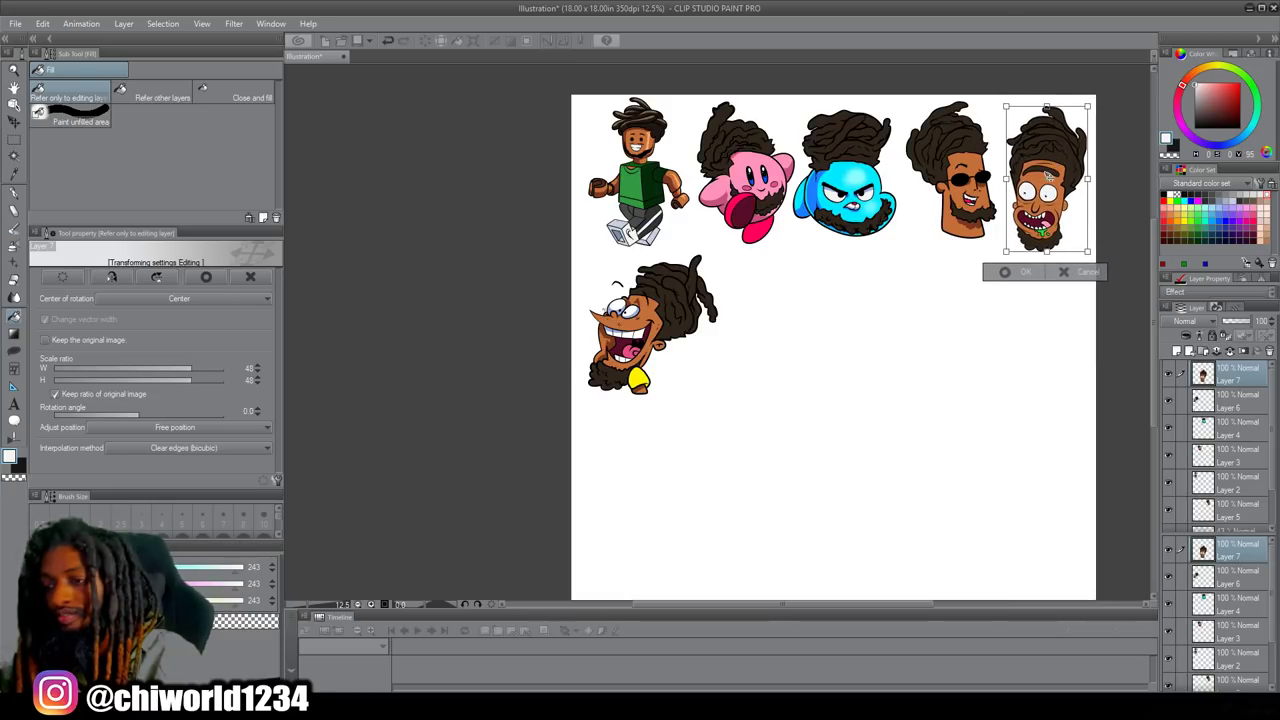
click(1005, 272)
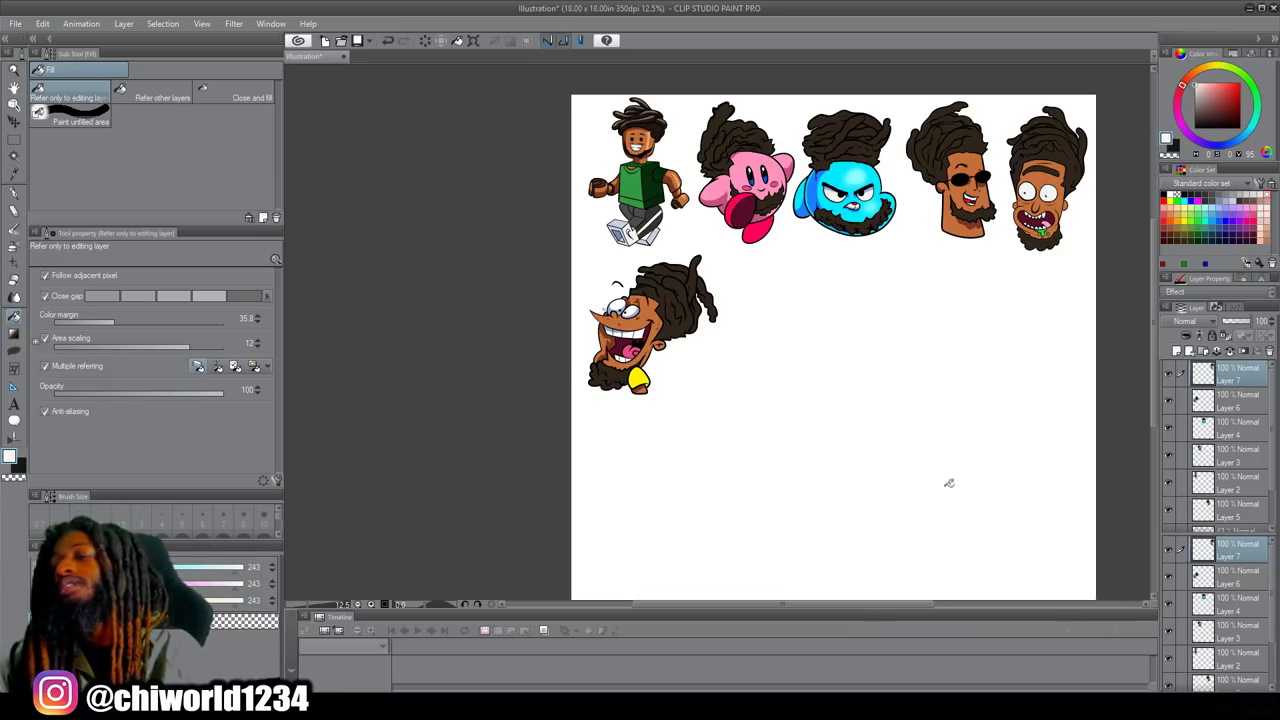
Switch to the browser and examine the Cartoon Network Anime 2018 image as the next style reference, then return to the drawing.
scroll(960, 308, up, 2)
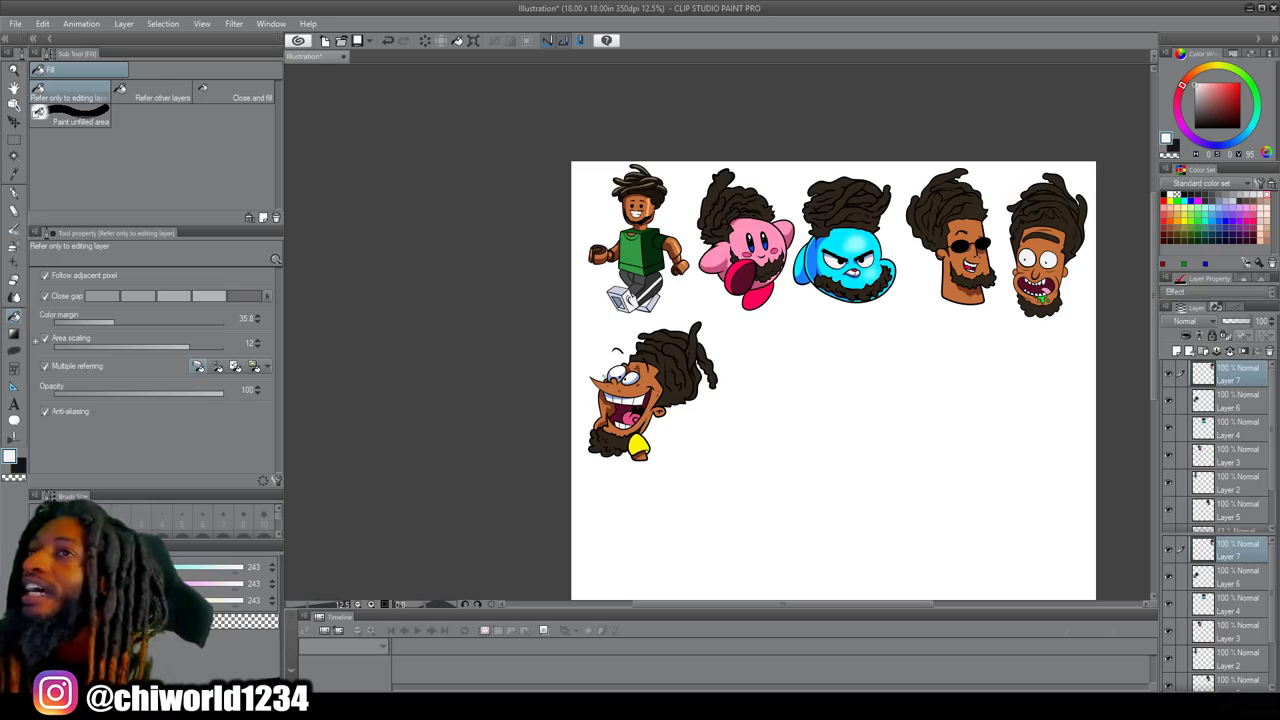
drag(794, 0, 794, 14)
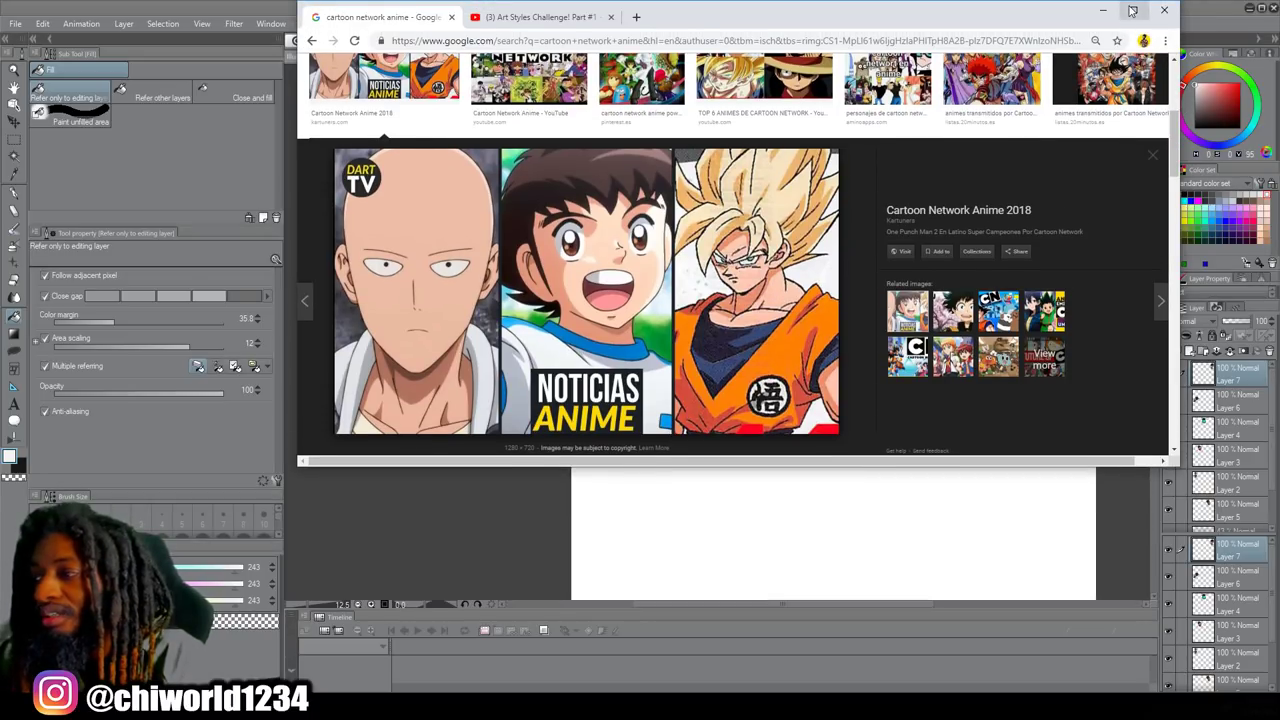
click(1133, 10)
scroll(831, 234, up, 1)
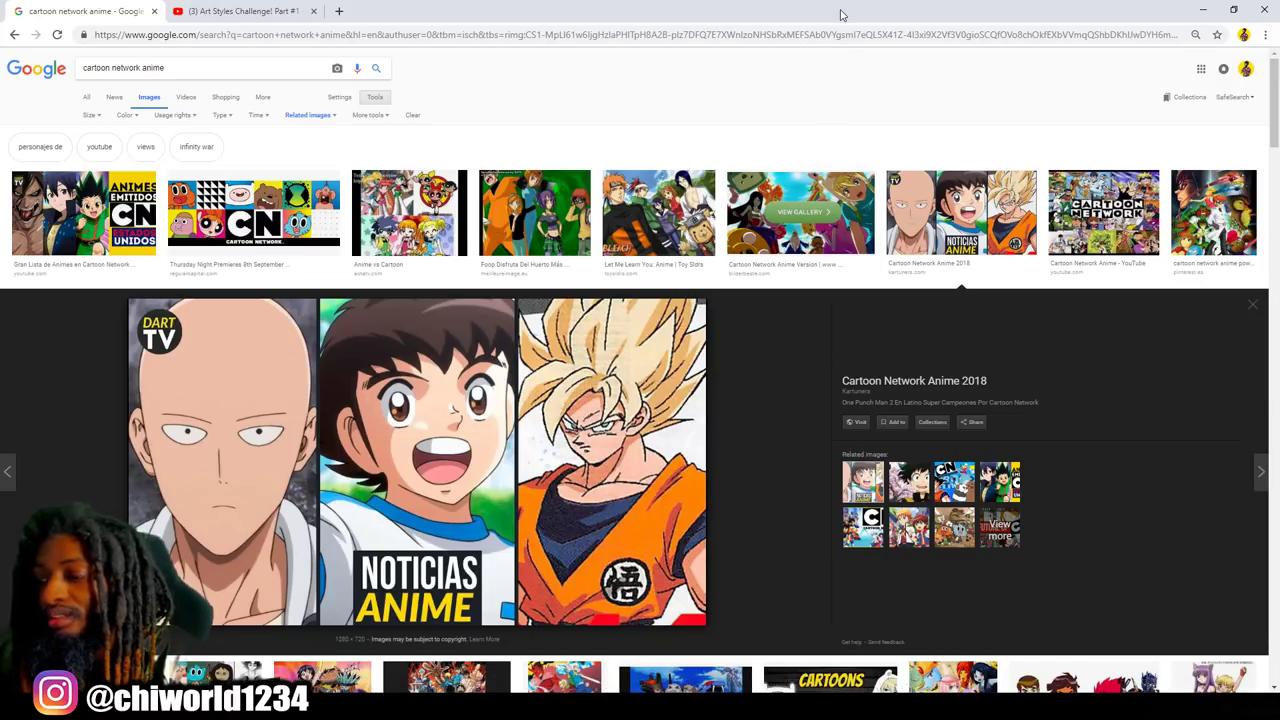
click(1202, 9)
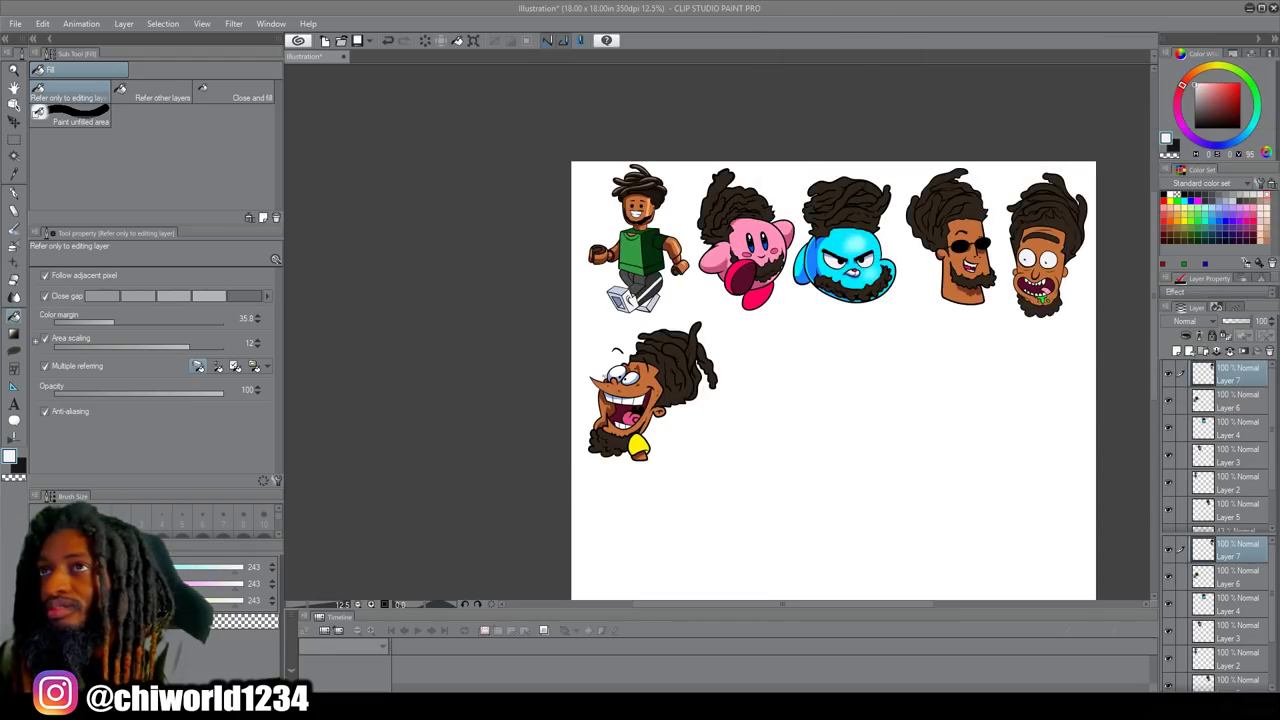
scroll(990, 530, down, 1)
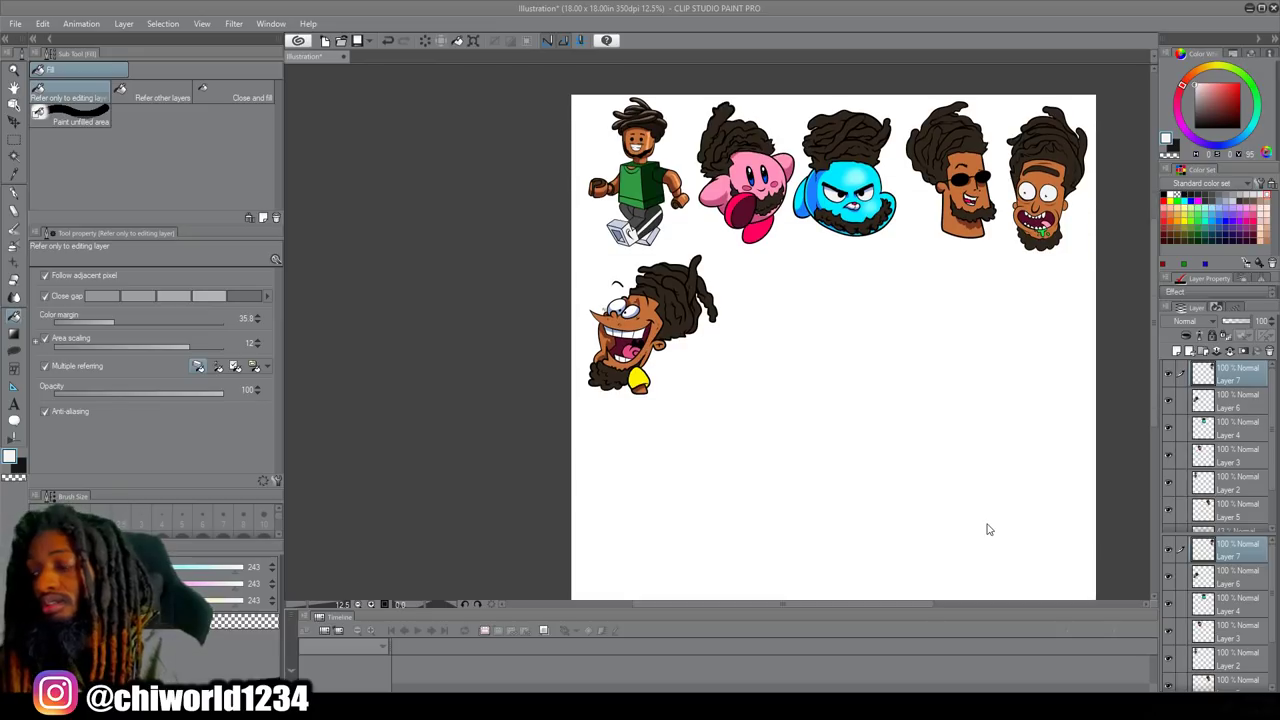
Add a new raster layer and draw a tapered bald head outline with two ears in the empty area below the top row using the G-pen.
click(1188, 351)
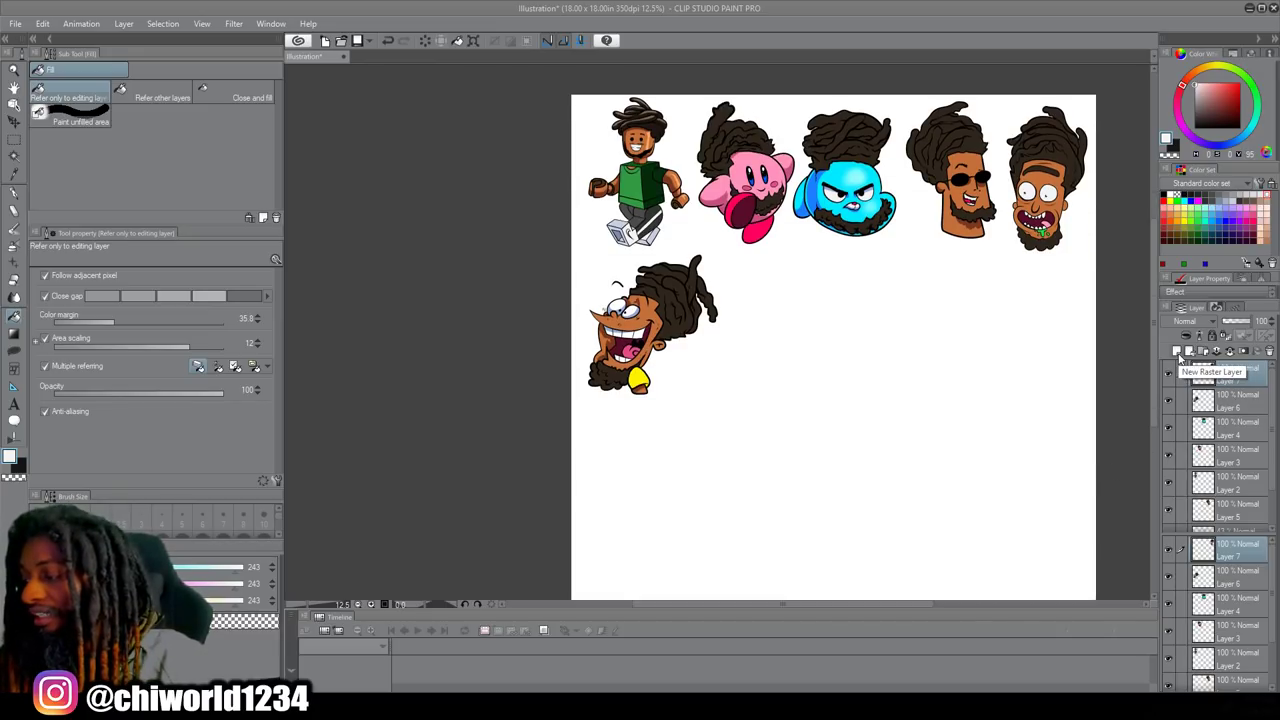
key(p)
mouse_move(800, 330)
mouse_down()
mouse_move(796, 388)
mouse_move(698, 472)
mouse_move(665, 318)
mouse_move(800, 330)
mouse_up()
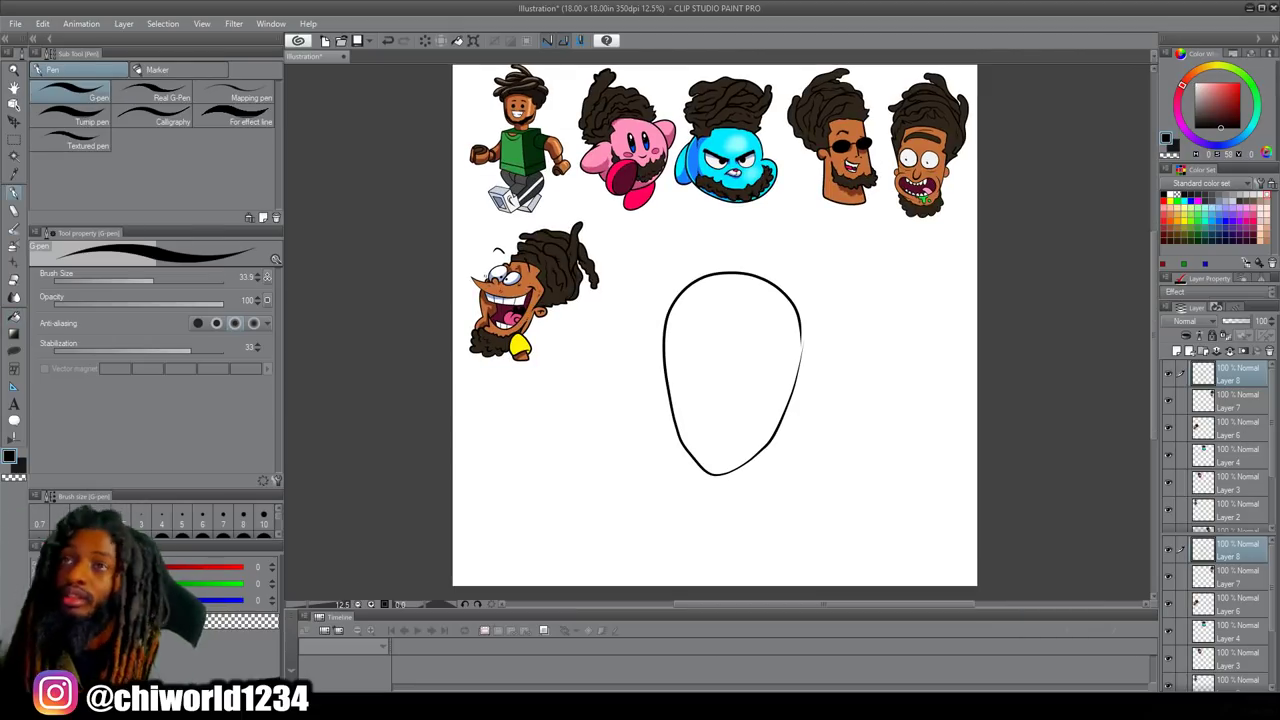
scroll(680, 545, up, 4)
mouse_move(598, 401)
mouse_down()
mouse_move(549, 300)
mouse_move(582, 292)
mouse_up()
mouse_move(908, 428)
mouse_down()
mouse_move(937, 410)
mouse_move(957, 315)
mouse_move(958, 380)
mouse_move(918, 409)
mouse_move(922, 423)
mouse_move(967, 342)
mouse_move(941, 320)
mouse_up()
key(ctrl+z)
key(ctrl+z)
Draw the anime face inside the head outline: straight nose line, nostrils, small frown, half-lidded eyes and thin eyebrows.
drag(745, 348, 737, 421)
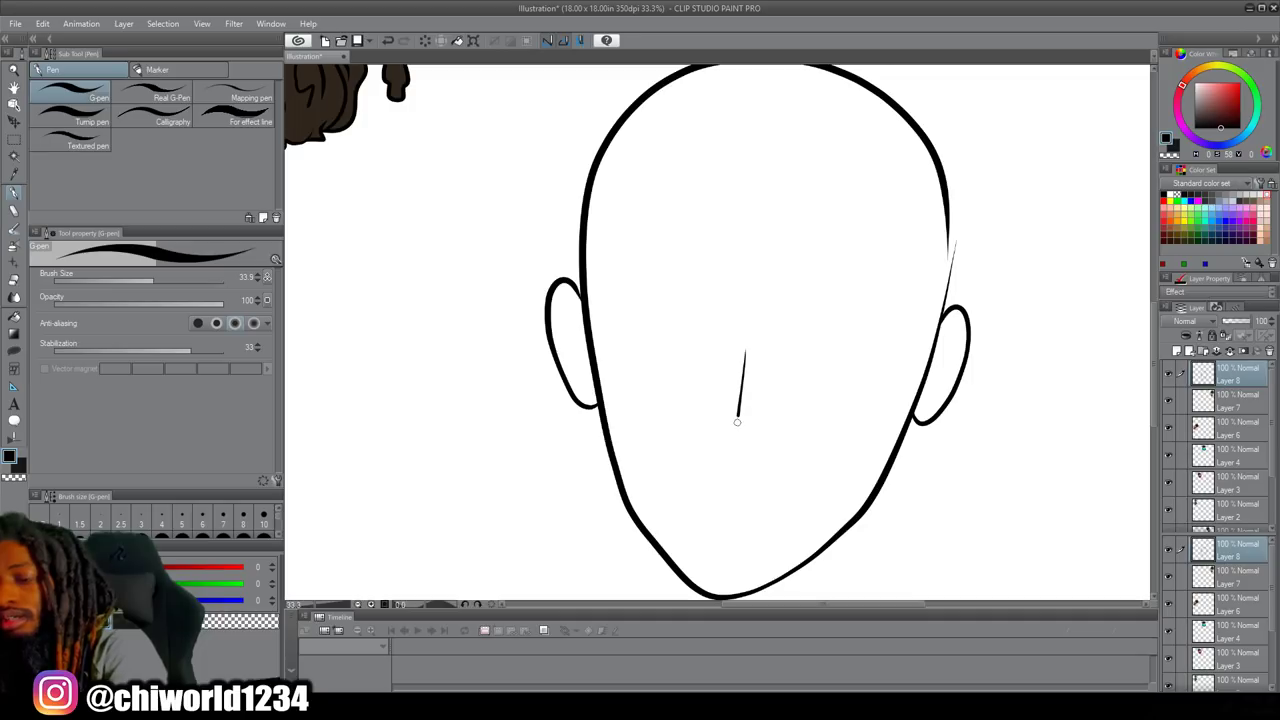
click(753, 442)
drag(716, 481, 772, 492)
mouse_move(894, 326)
mouse_down()
mouse_move(798, 338)
mouse_move(892, 328)
mouse_up()
mouse_move(717, 314)
mouse_down()
mouse_move(626, 300)
mouse_move(687, 343)
mouse_move(727, 318)
mouse_up()
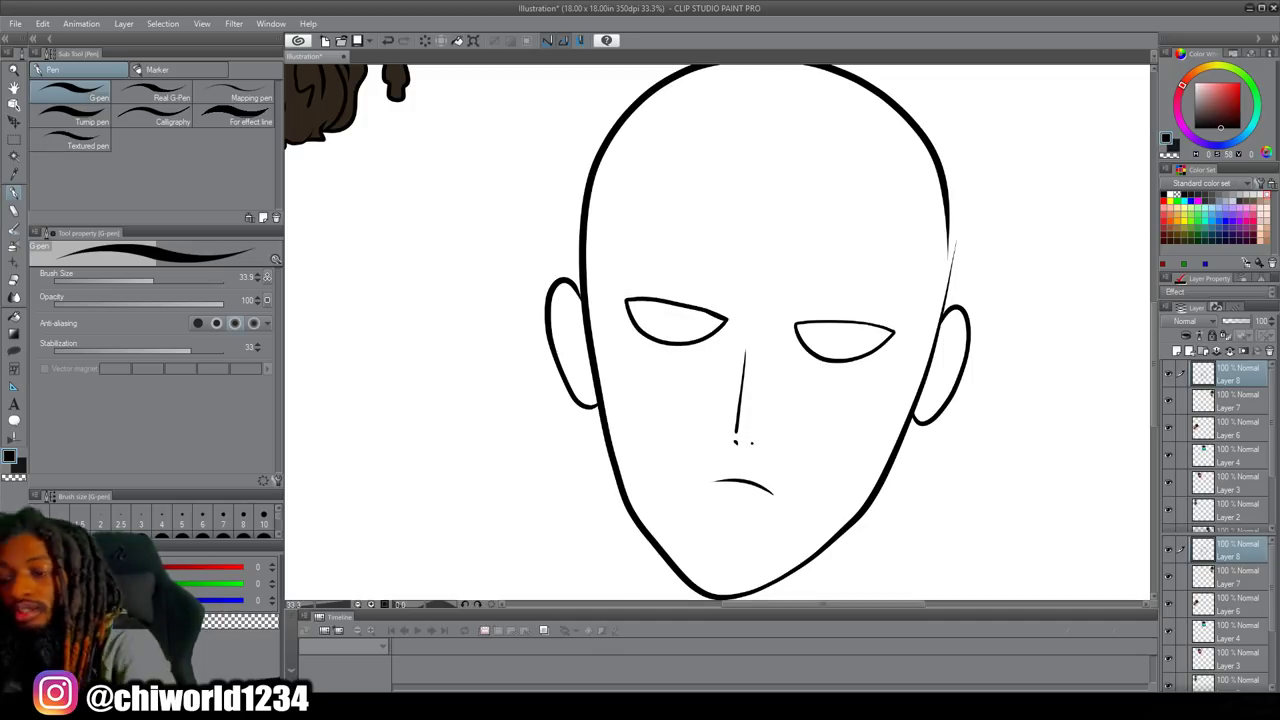
drag(904, 302, 790, 289)
drag(734, 286, 622, 259)
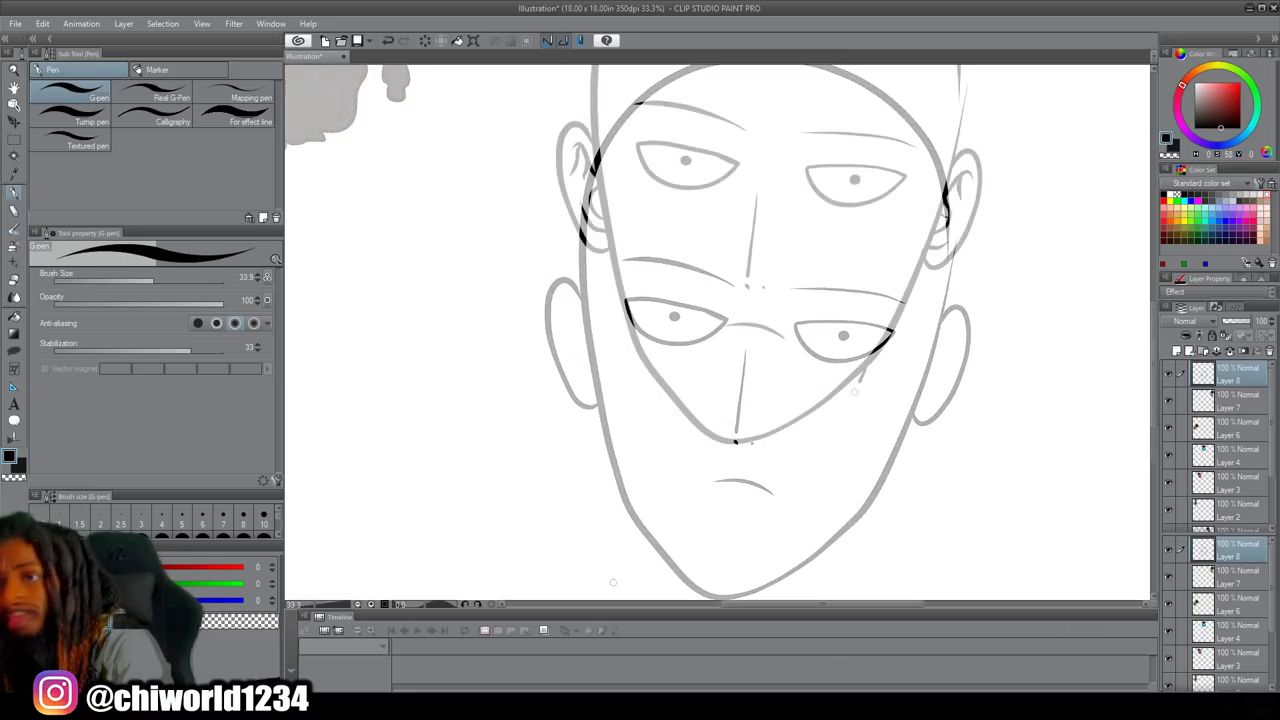
Draw the neck below the chin with two tendon lines and a rounded base.
drag(711, 513, 695, 433)
mouse_move(658, 382)
mouse_down()
mouse_move(663, 466)
mouse_move(647, 483)
mouse_up()
mouse_move(840, 446)
mouse_down()
mouse_move(863, 524)
mouse_move(634, 476)
mouse_move(660, 443)
mouse_up()
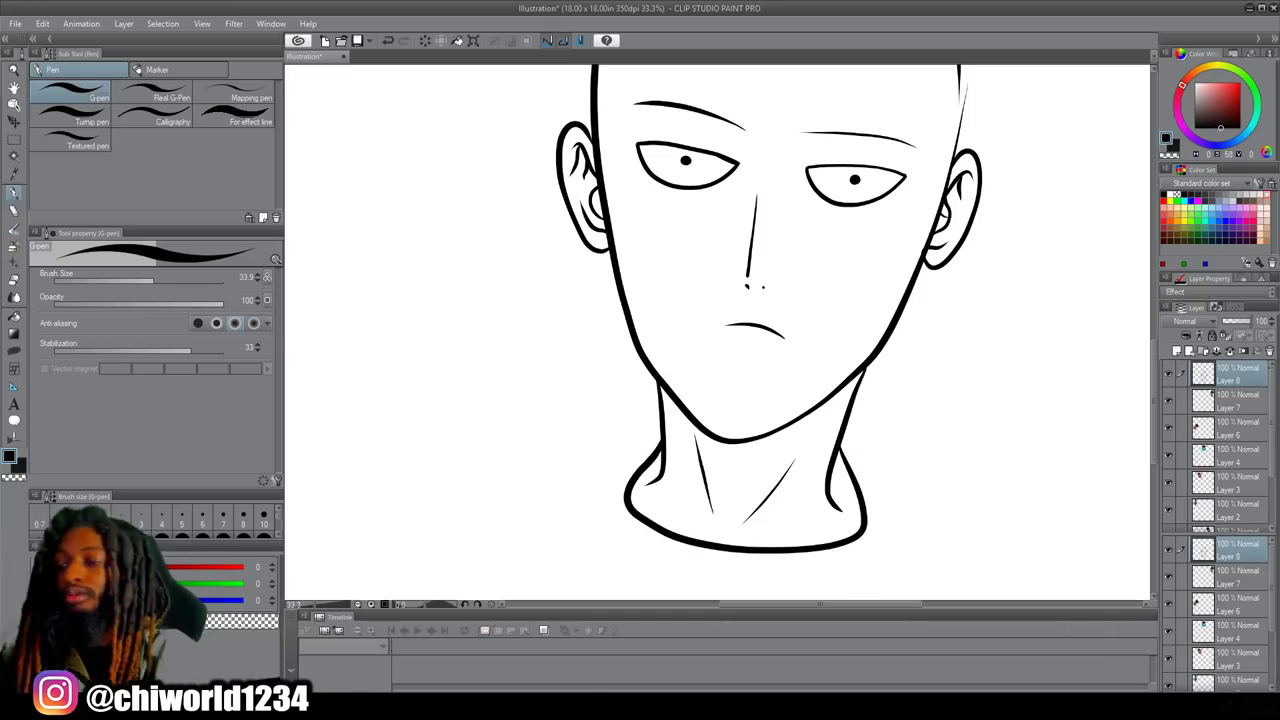
Erase the lower jaw outline and the upper ends of the neck lines with the Hard eraser to make room for a beard.
scroll(778, 593, down, 1)
scroll(778, 593, up, 1)
click(14, 279)
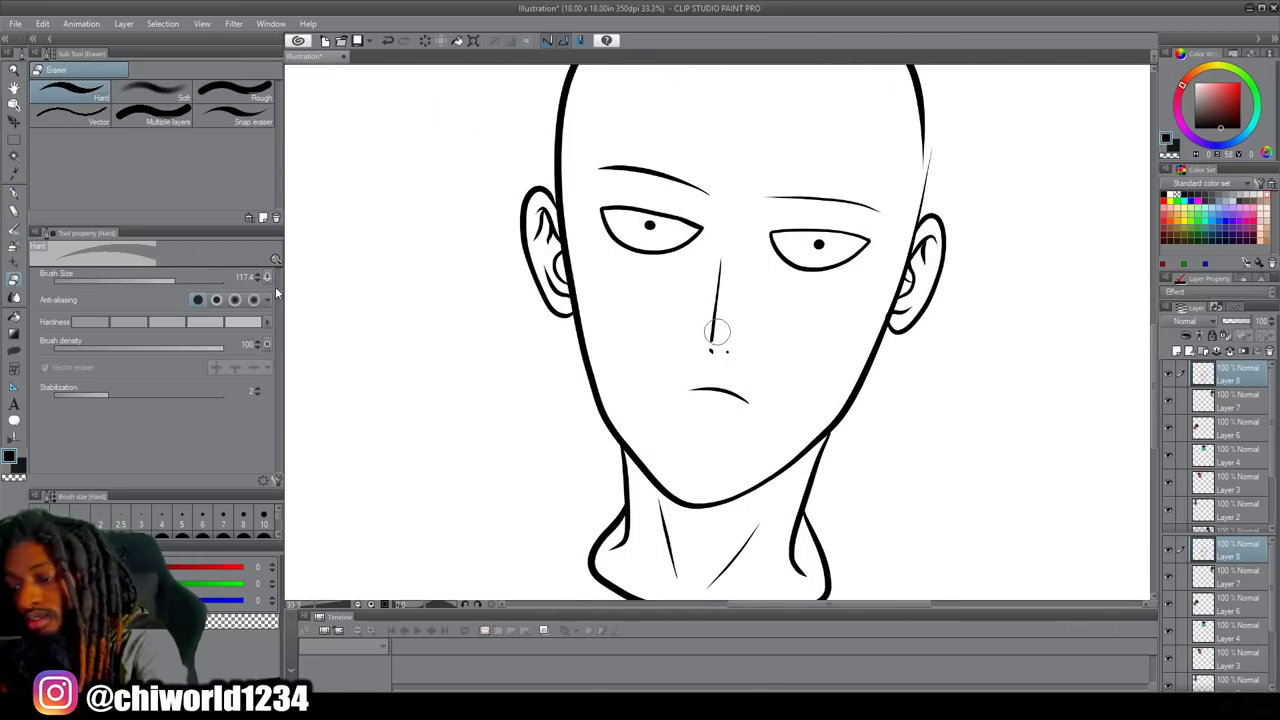
drag(820, 432, 615, 436)
scroll(558, 384, up, 1)
scroll(558, 384, down, 2)
Draw the squared hairline, the spiky hair at both sides of the head and the curly beard along the jaw with the G-pen.
key(p)
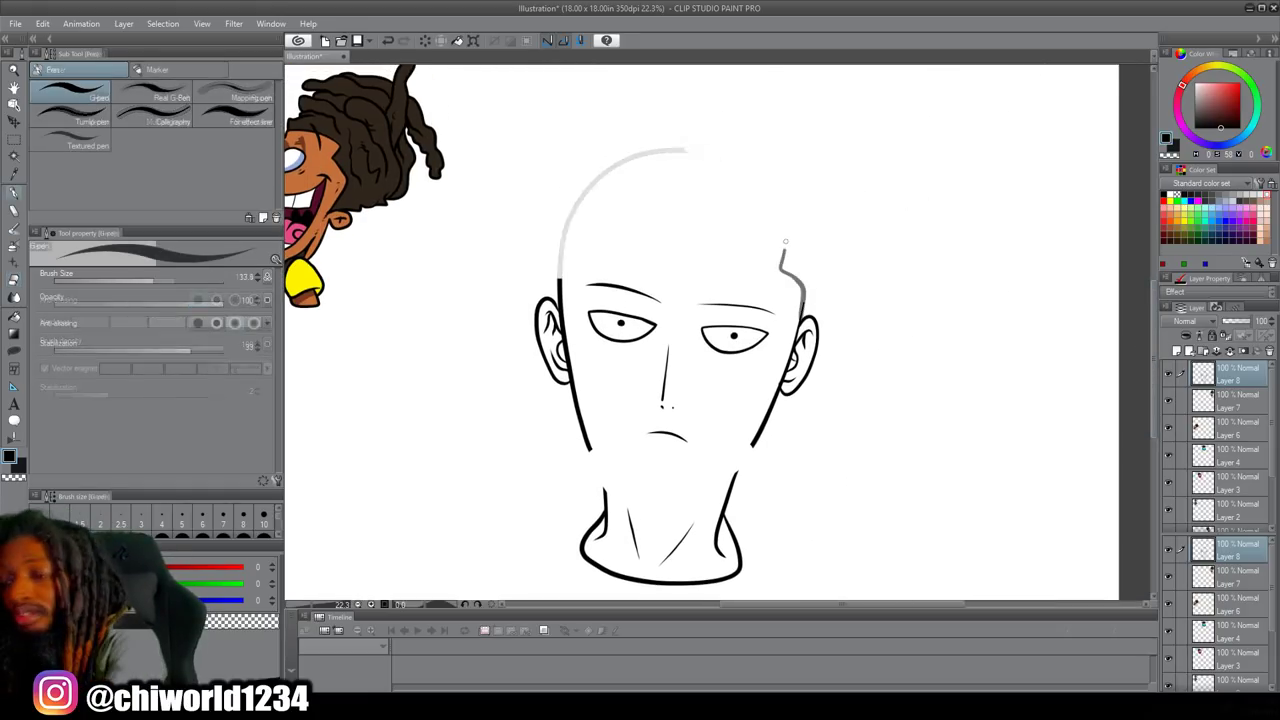
mouse_move(785, 241)
mouse_down()
mouse_move(655, 180)
mouse_move(593, 178)
mouse_move(556, 279)
mouse_up()
mouse_move(805, 318)
mouse_down()
mouse_move(883, 276)
mouse_move(869, 218)
mouse_move(832, 183)
mouse_up()
mouse_move(560, 290)
mouse_down()
mouse_move(507, 229)
mouse_move(508, 179)
mouse_move(583, 145)
mouse_up()
mouse_move(754, 442)
mouse_down()
mouse_move(704, 466)
mouse_move(618, 462)
mouse_move(586, 446)
mouse_move(604, 488)
mouse_move(655, 524)
mouse_move(714, 510)
mouse_move(766, 434)
mouse_up()
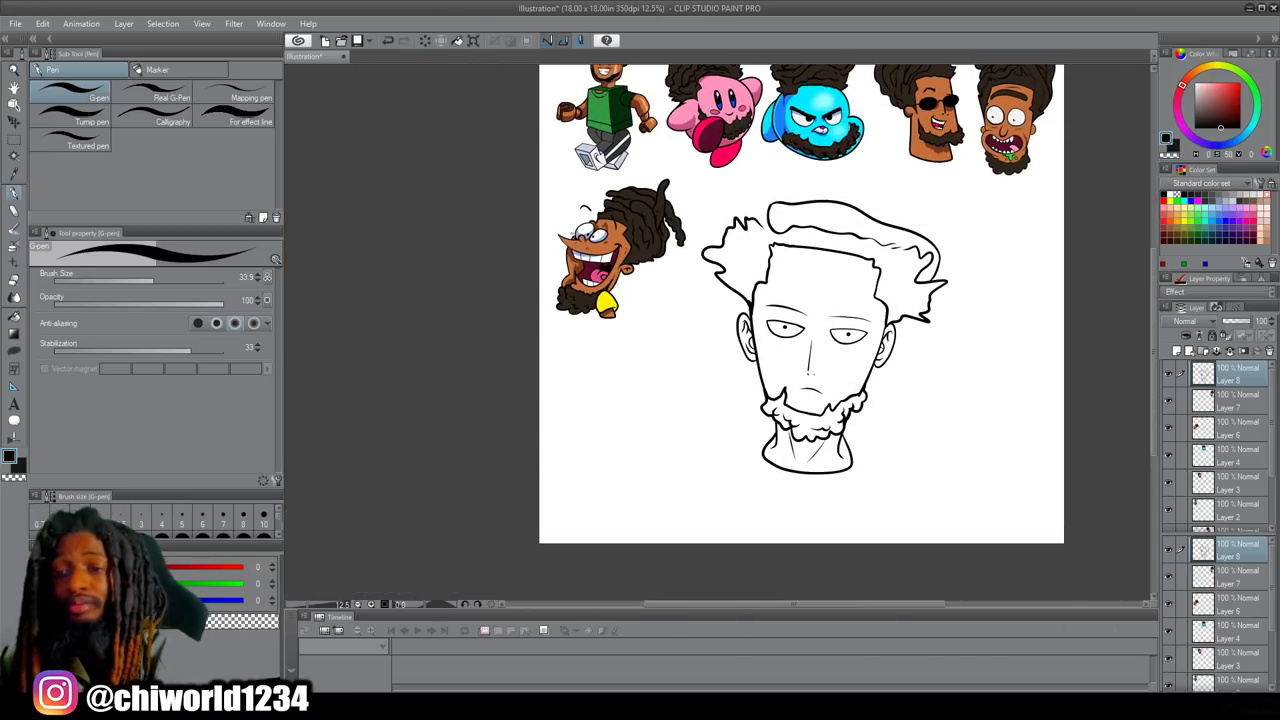
Transform the anime head: move it toward the canvas's lower edge, shrink it to 94 and narrow it from the side.
click(472, 40)
drag(854, 414, 918, 470)
drag(1015, 250, 993, 277)
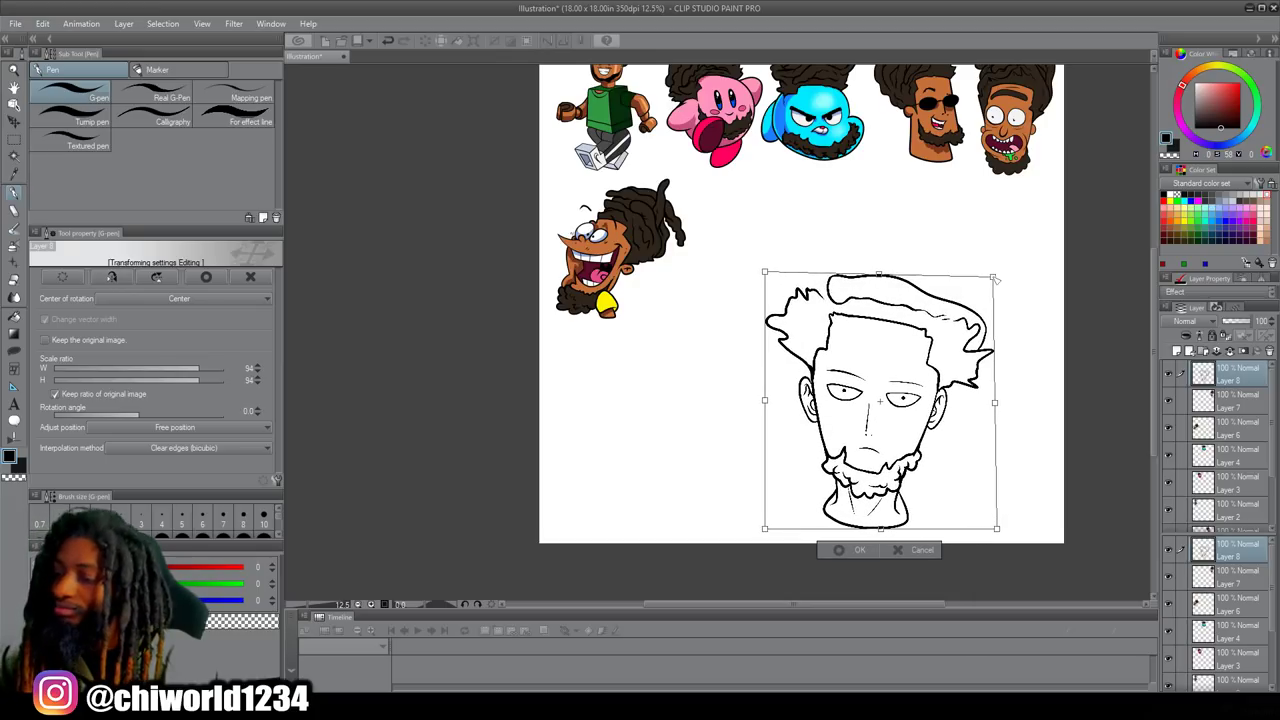
drag(995, 403, 968, 398)
key(Return)
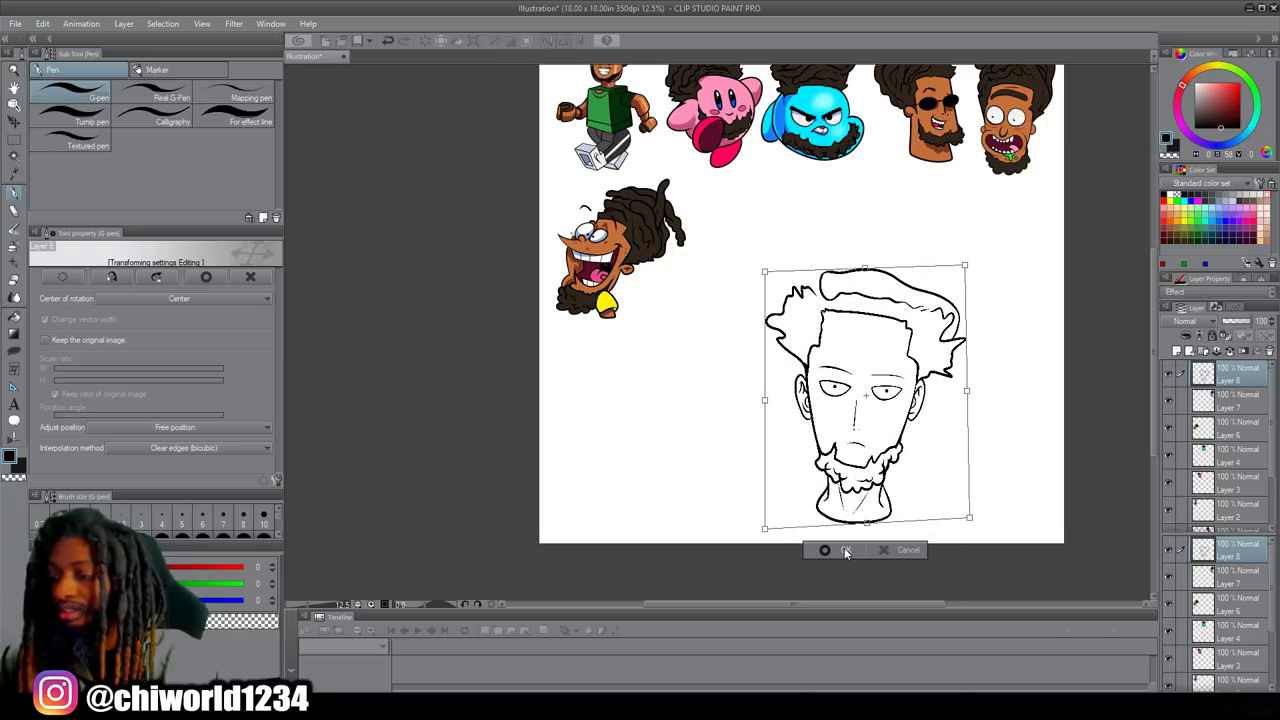
Draw stacked wavy dreadlocks on top of the anime head, with a loose strand rising at the side.
scroll(1001, 400, up, 3)
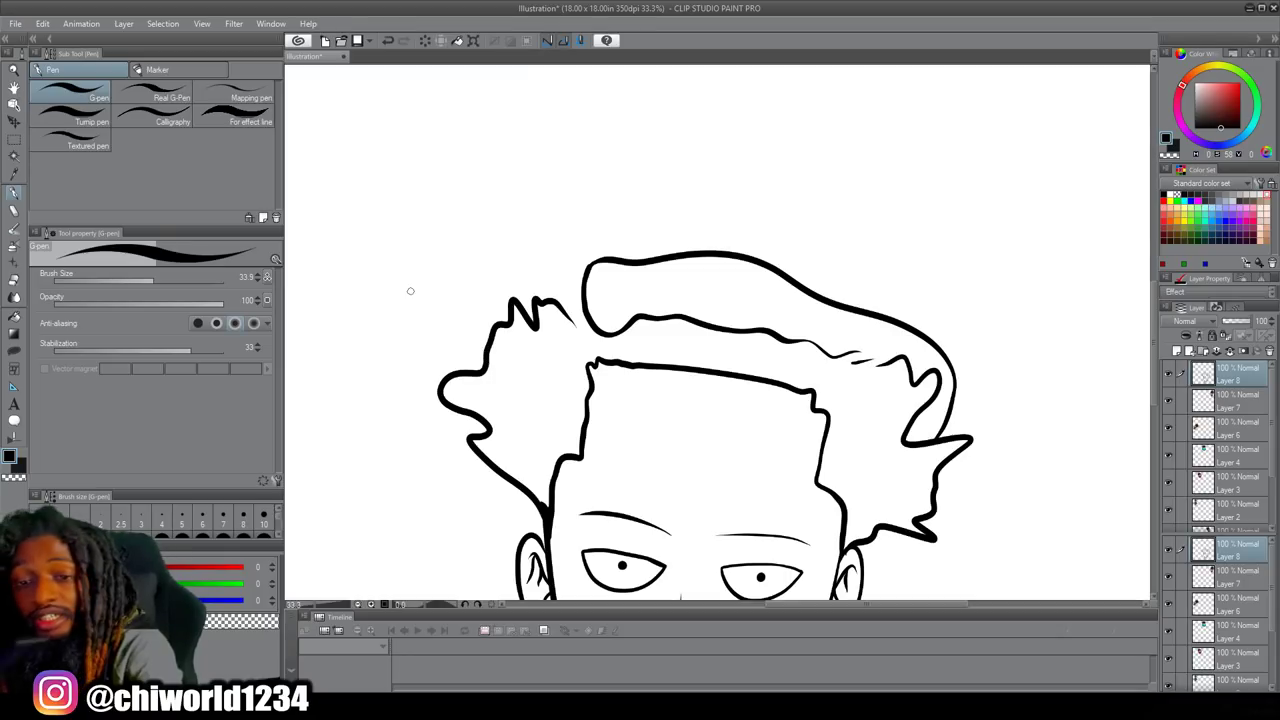
mouse_move(481, 369)
mouse_down()
mouse_move(474, 314)
mouse_move(521, 245)
mouse_move(566, 224)
mouse_move(691, 206)
mouse_move(848, 214)
mouse_move(885, 218)
mouse_move(917, 254)
mouse_move(897, 277)
mouse_move(858, 261)
mouse_move(748, 256)
mouse_up()
mouse_move(930, 338)
mouse_down()
mouse_move(884, 205)
mouse_move(524, 178)
mouse_move(672, 212)
mouse_move(790, 210)
mouse_up()
drag(600, 258, 534, 292)
drag(538, 200, 484, 296)
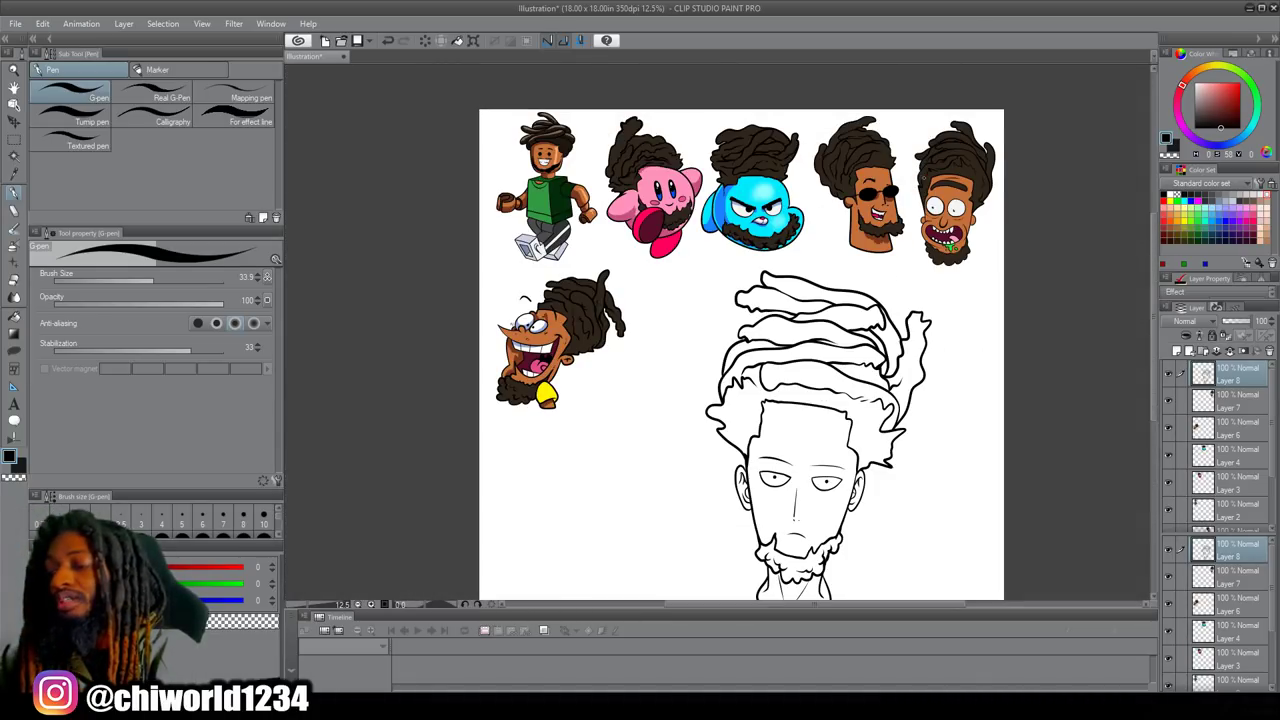
Duplicate the anime head's line art layer and make the original Layer 8 beneath the copy active.
scroll(741, 332, down, 2)
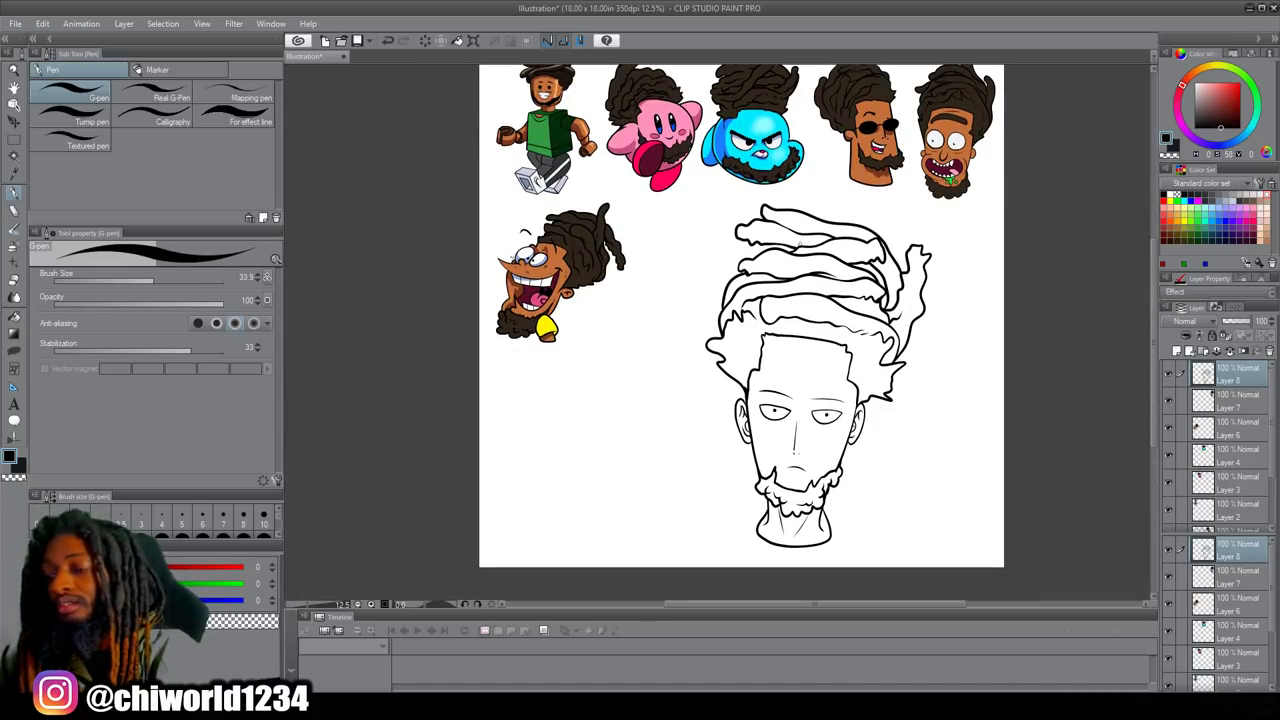
right_click(1230, 384)
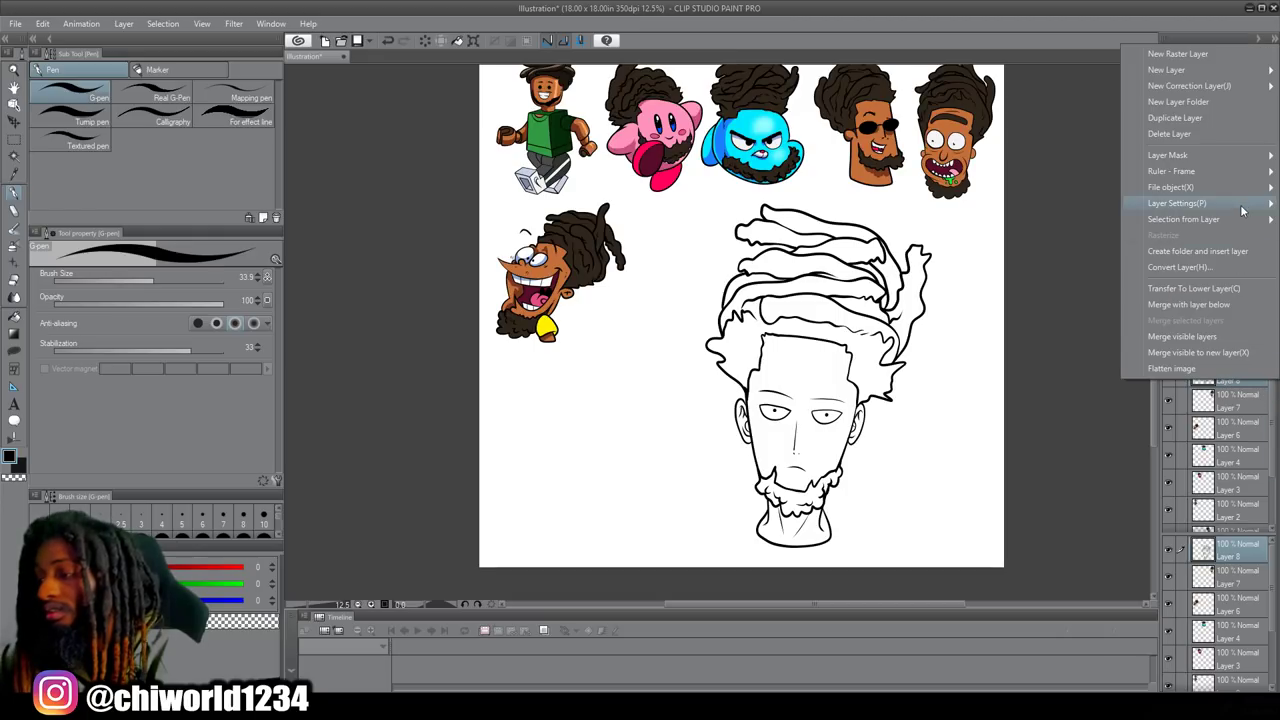
click(1204, 117)
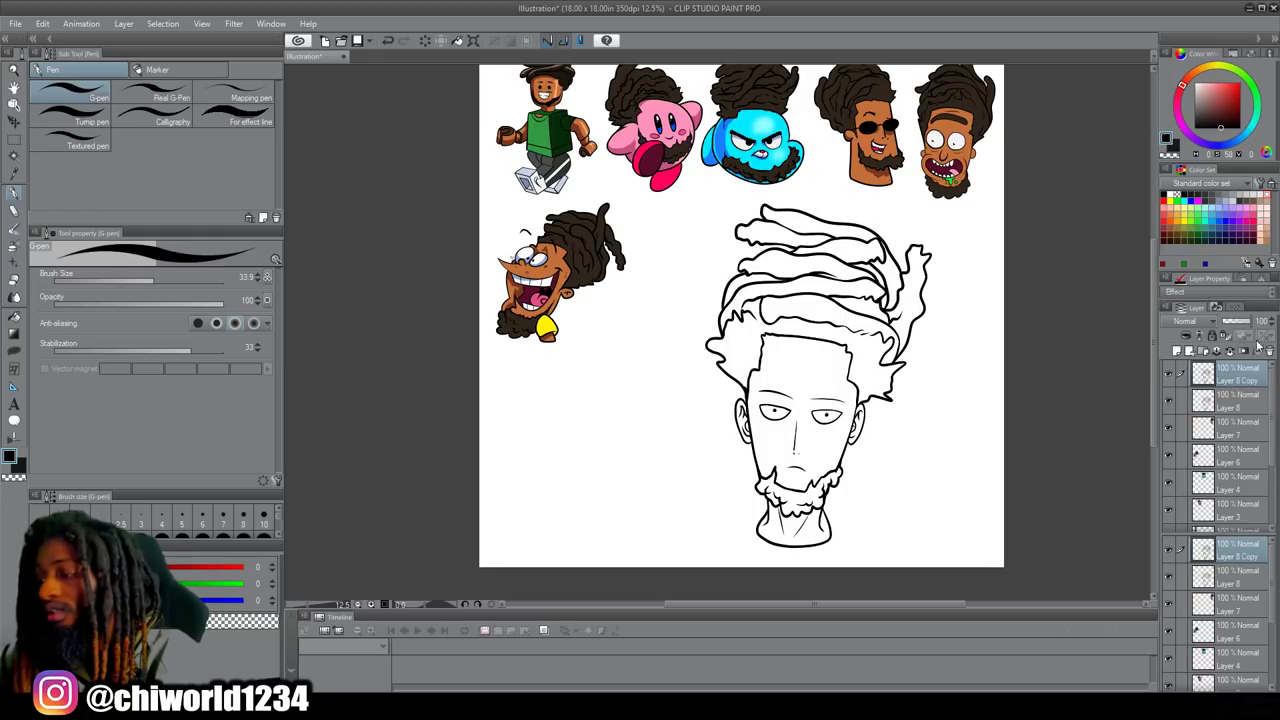
click(1245, 398)
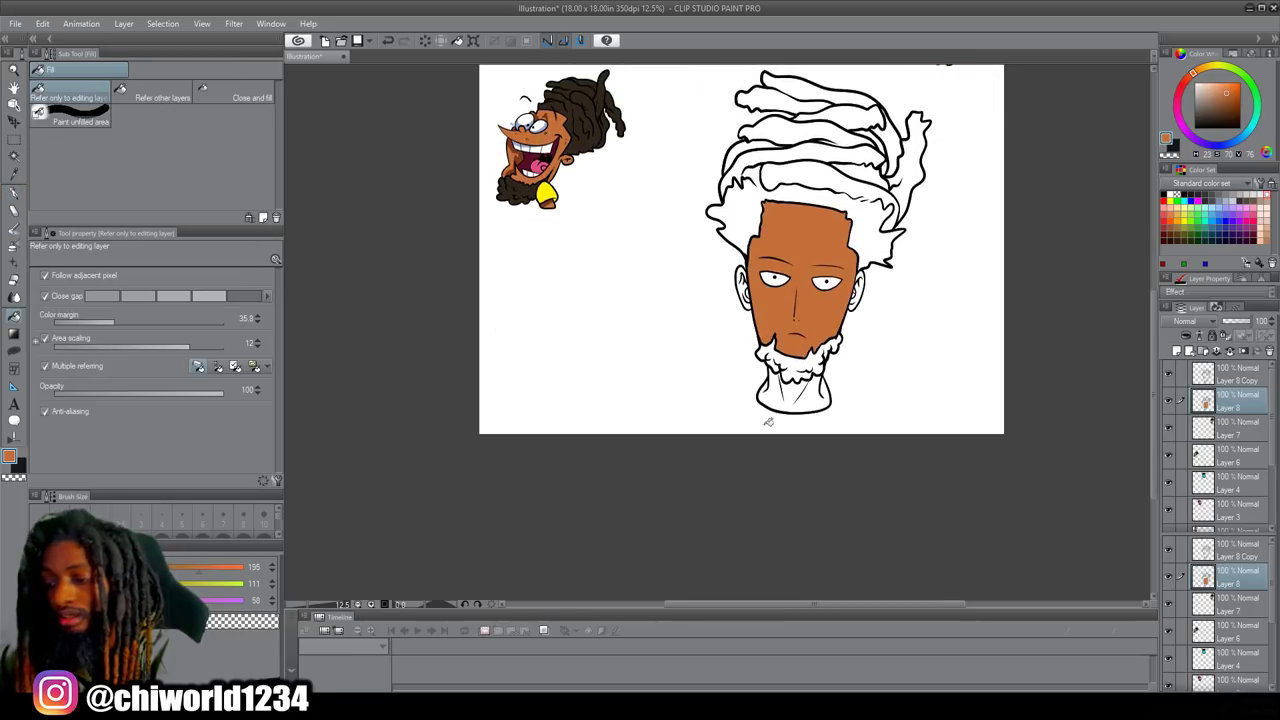
Fill the anime head's ears and neck with the orange-brown skin color and pick the dark brown hair color.
scroll(840, 450, up, 3)
click(840, 535)
click(1000, 268)
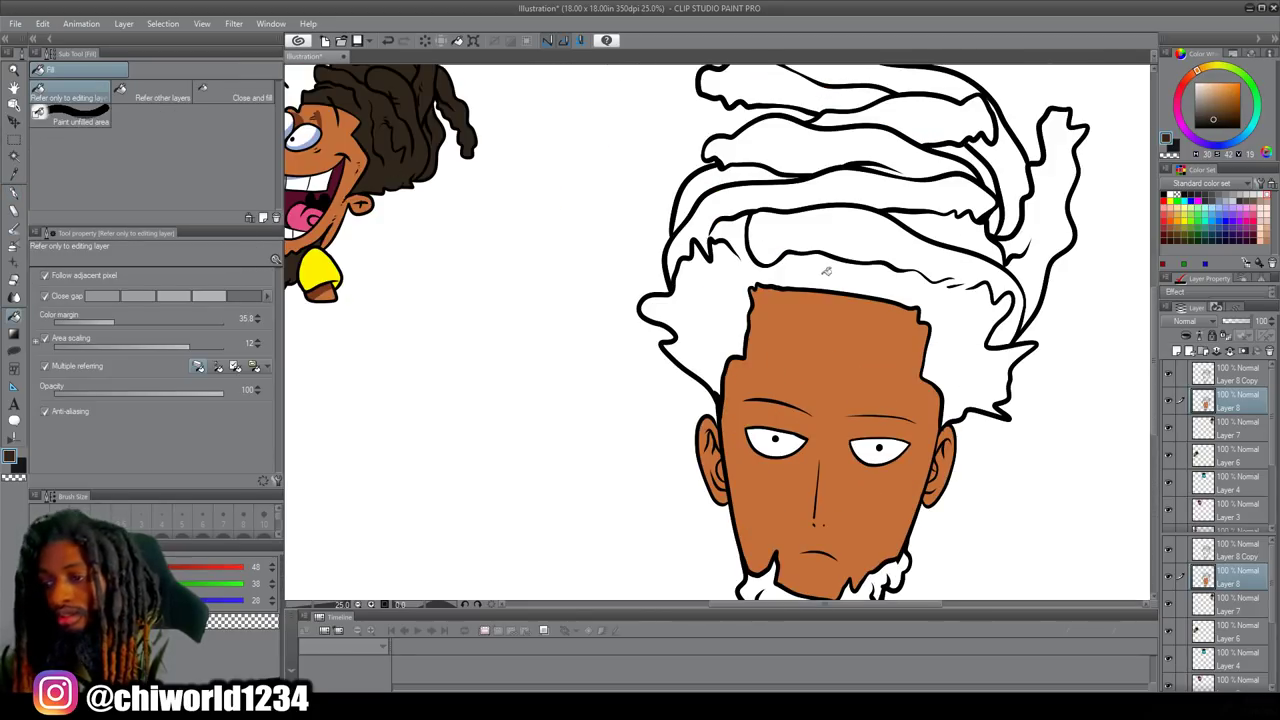
Fill the anime head's hair, stacked dreadlocks, loose strand and beard with dark brown, and the eyes with white.
click(840, 320)
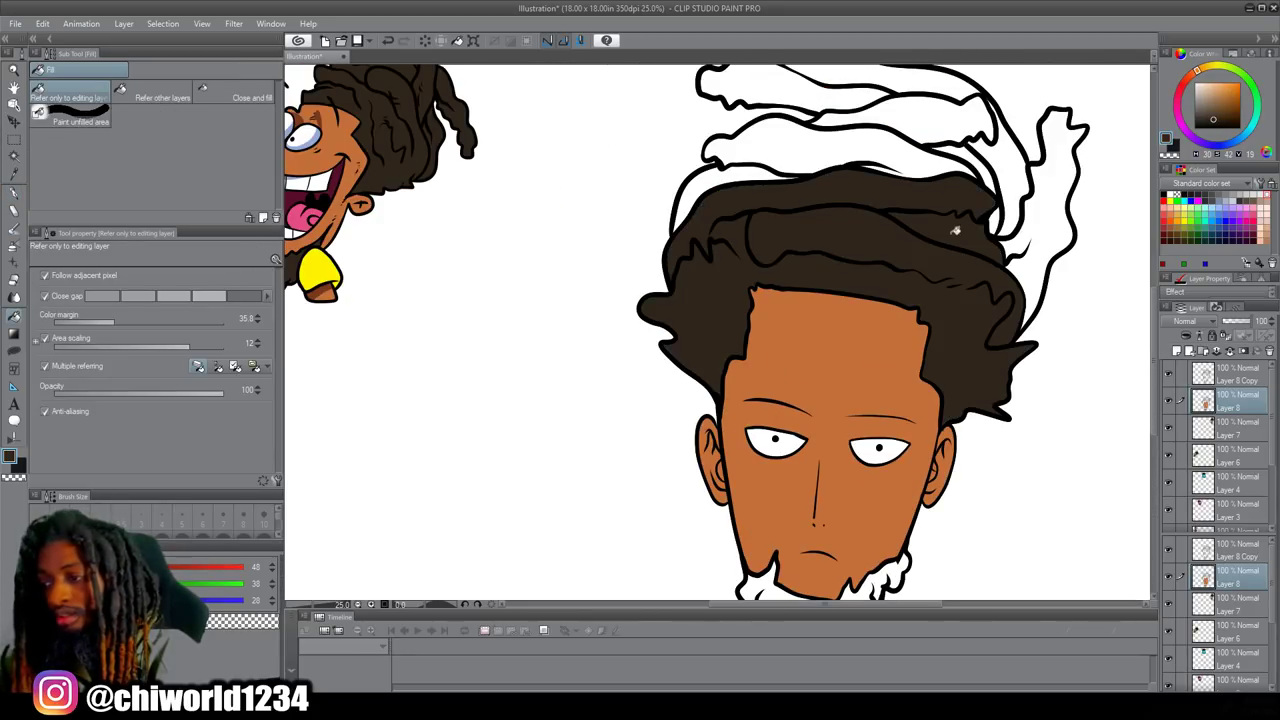
click(1040, 220)
click(975, 186)
click(994, 220)
click(750, 180)
click(900, 120)
click(840, 85)
scroll(917, 143, up, 2)
scroll(919, 353, up, 1)
click(812, 428)
scroll(810, 411, down, 1)
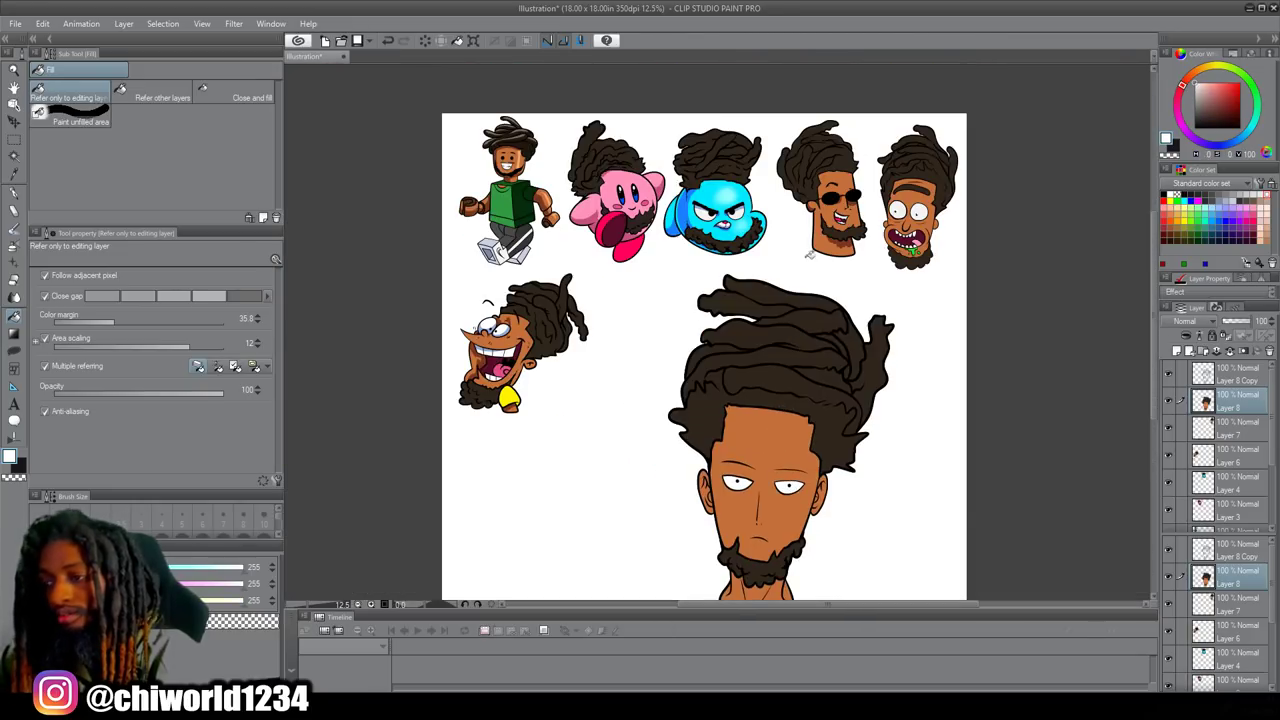
Shade the neck beneath the beard with pointed dark reddish-brown shadows (RGB 122, 55, 29) using Lasso fill.
click(14, 350)
scroll(960, 464, down, 5)
scroll(960, 464, up, 8)
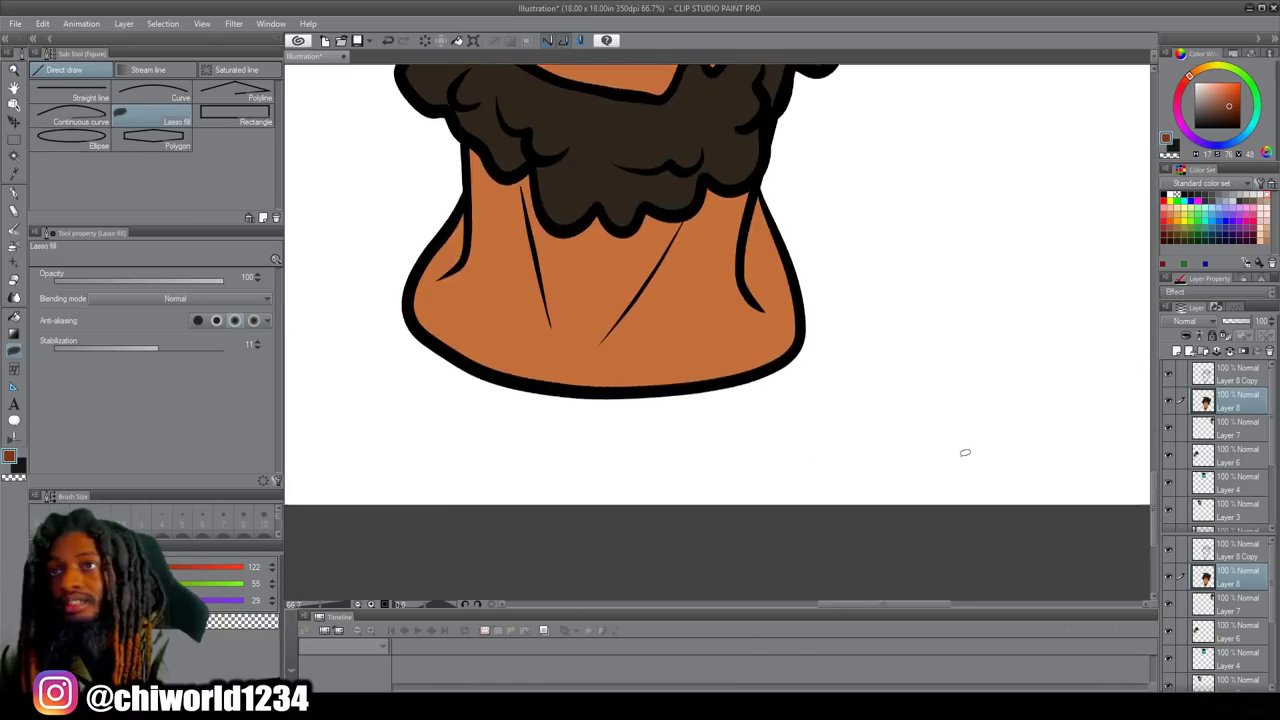
mouse_move(958, 372)
mouse_down()
mouse_move(876, 455)
mouse_move(636, 335)
mouse_up()
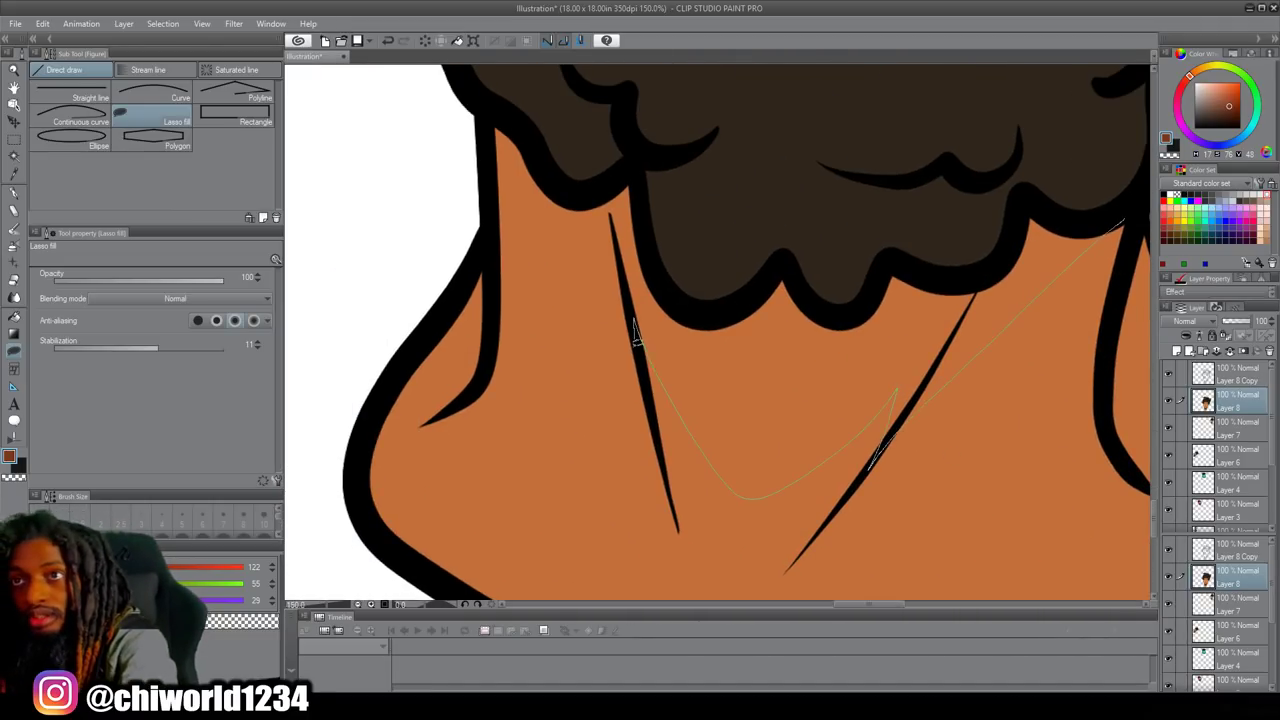
mouse_move(495, 318)
mouse_down()
mouse_move(632, 170)
mouse_move(879, 294)
mouse_move(1020, 238)
mouse_up()
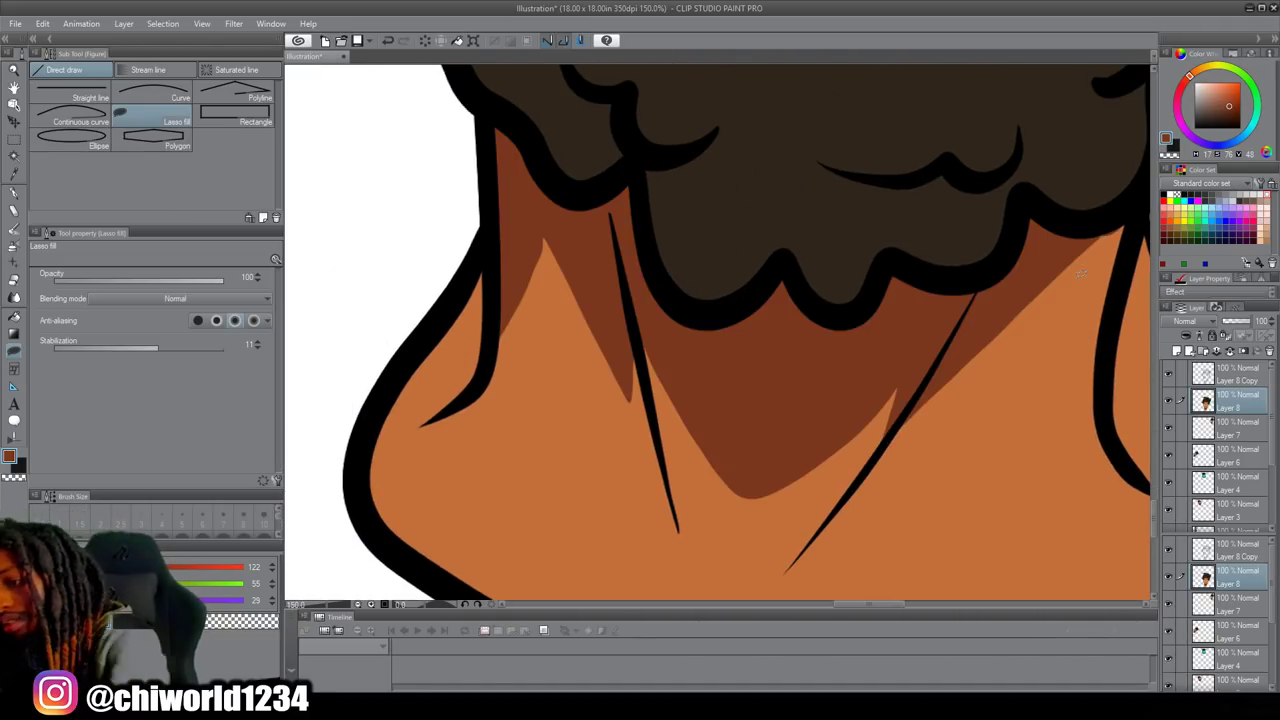
Add dark reddish-brown Lasso fill shadows inside both ears of the anime head.
scroll(1071, 369, down, 3)
scroll(1071, 369, down, 4)
scroll(1028, 327, up, 4)
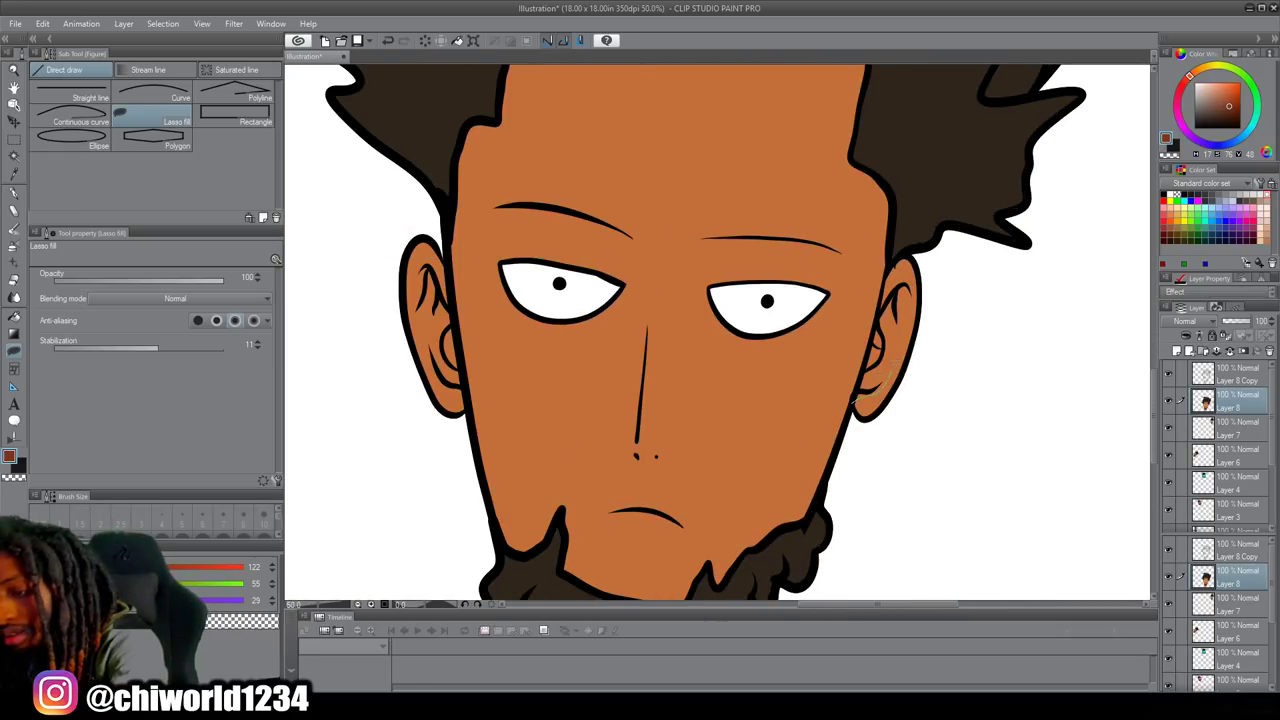
drag(889, 308, 886, 300)
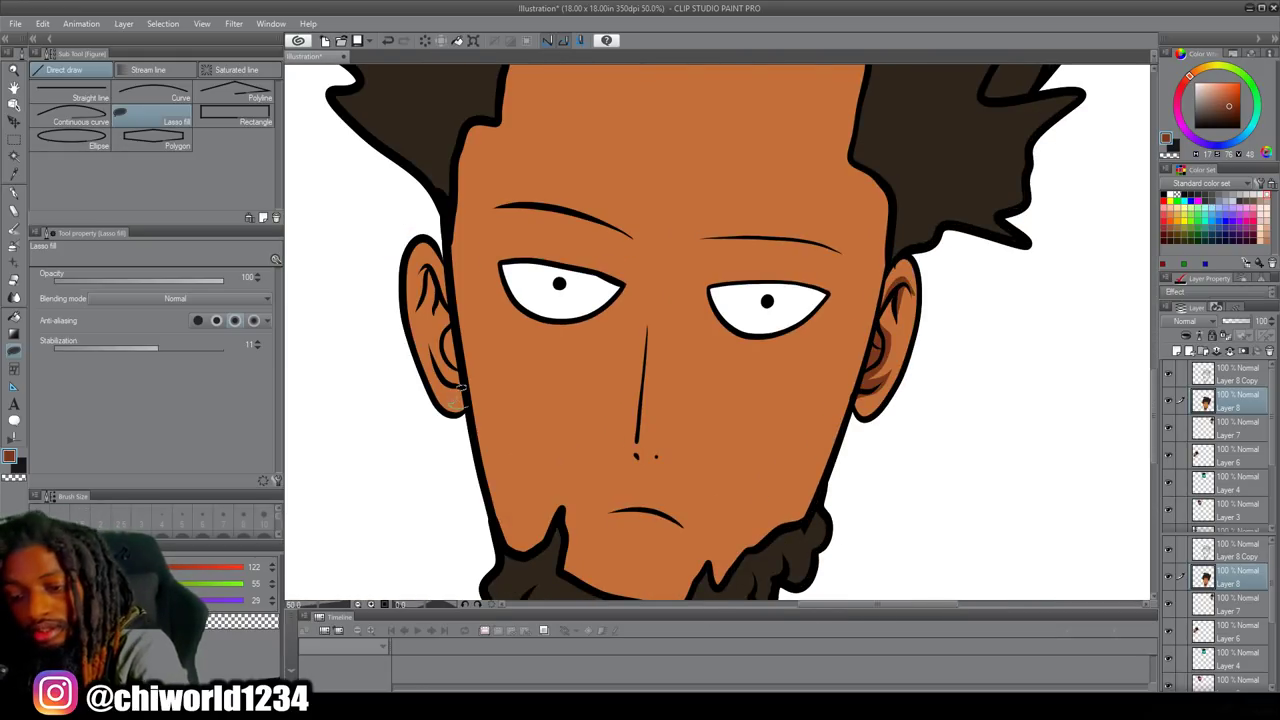
drag(457, 405, 450, 290)
scroll(723, 586, down, 4)
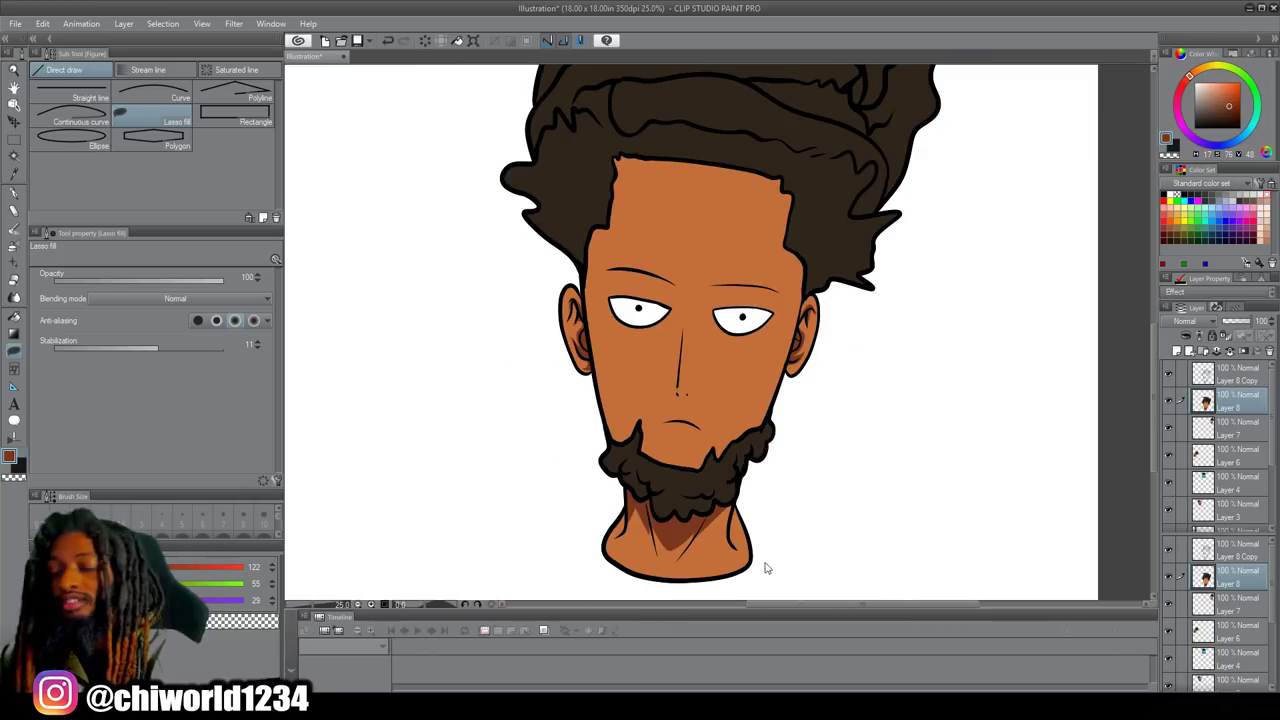
scroll(746, 479, down, 1)
scroll(745, 478, up, 4)
drag(885, 430, 830, 432)
scroll(805, 342, down, 5)
Merge Layer 8 Copy down into Layer 8 and scale the anime head to about half its size, keeping its proportions.
click(1216, 374)
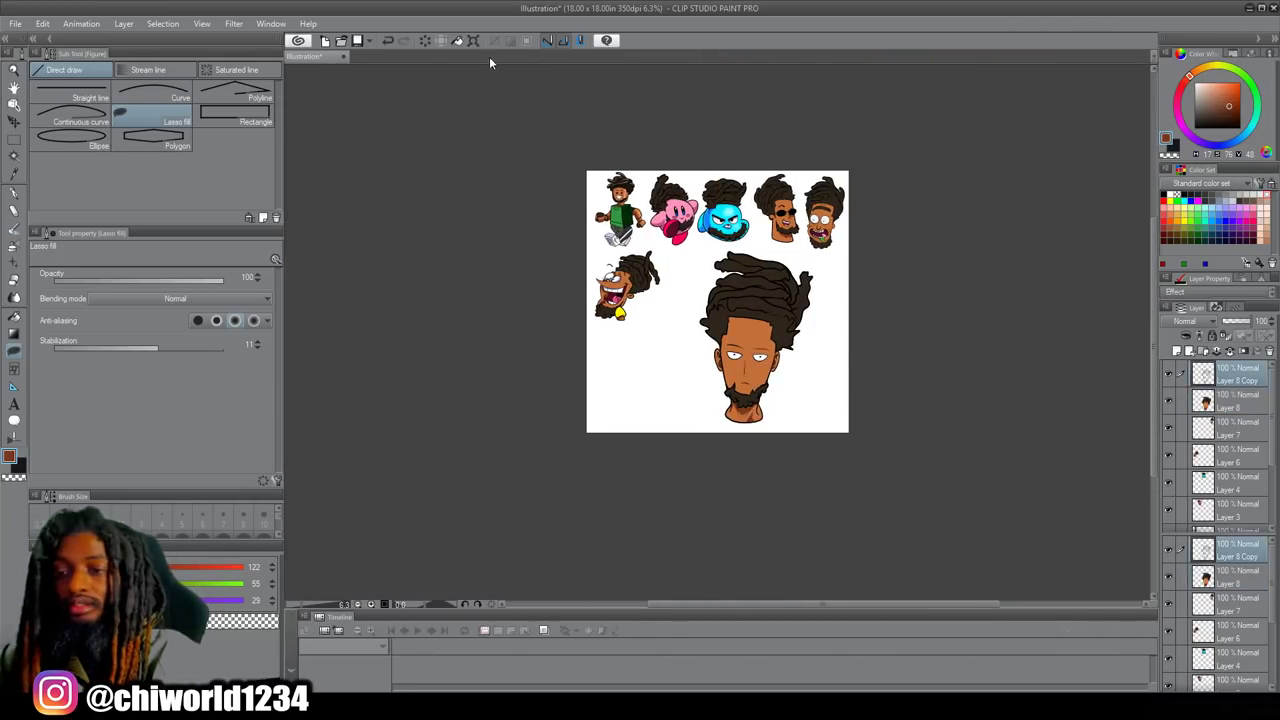
click(1245, 347)
key(ctrl+t)
drag(817, 250, 762, 330)
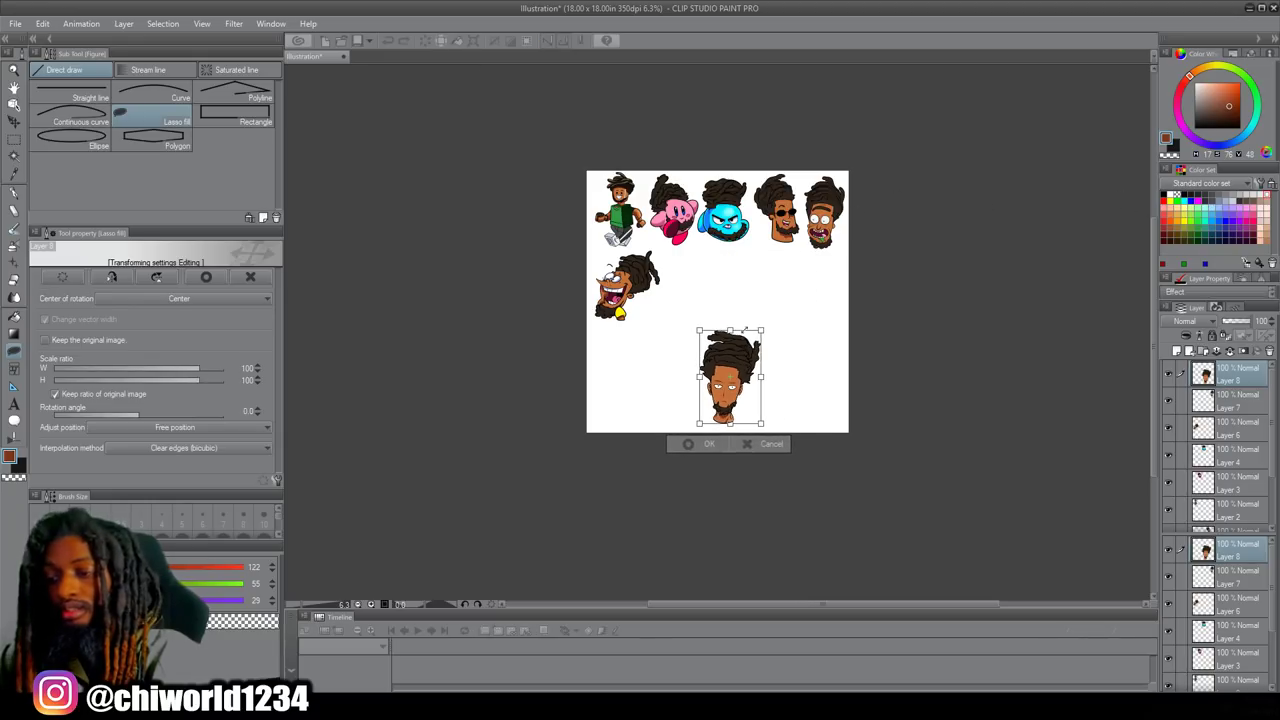
click(716, 446)
Move the anime head into the second row, beside the laughing head with the yellow collar.
scroll(753, 382, up, 2)
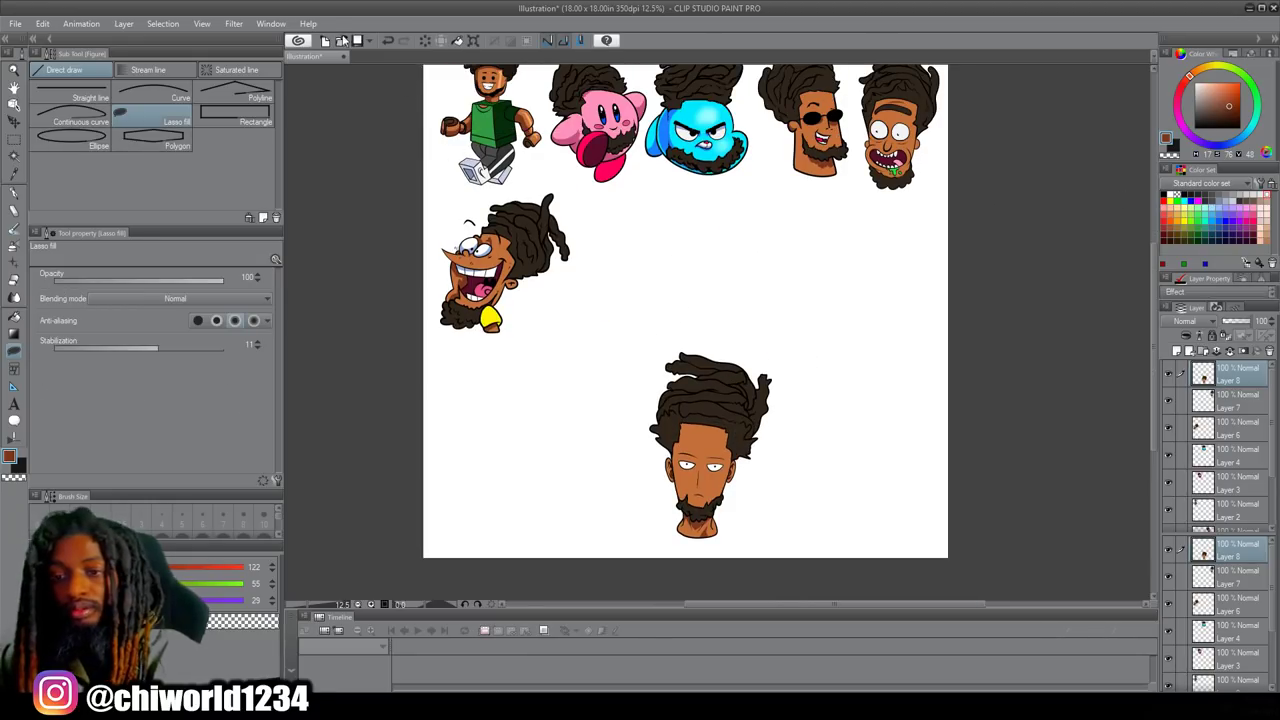
click(473, 41)
drag(725, 409, 659, 235)
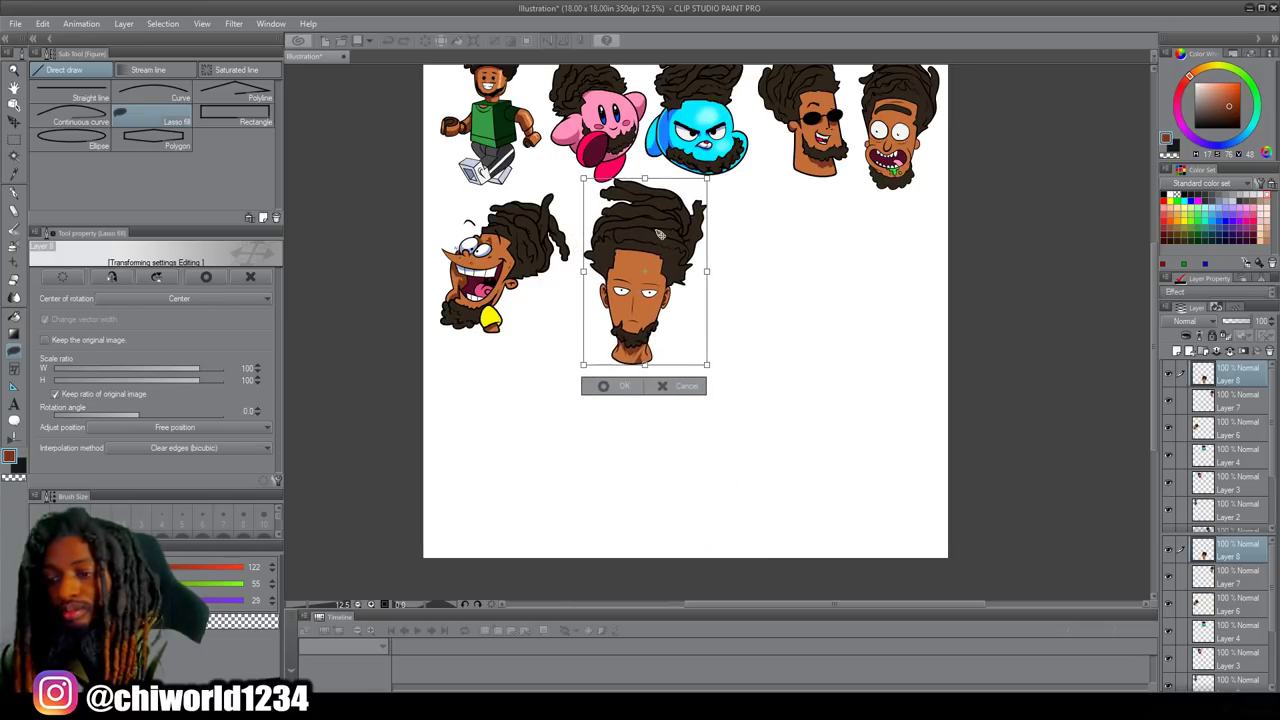
click(638, 390)
scroll(737, 370, up, 3)
scroll(737, 370, down, 3)
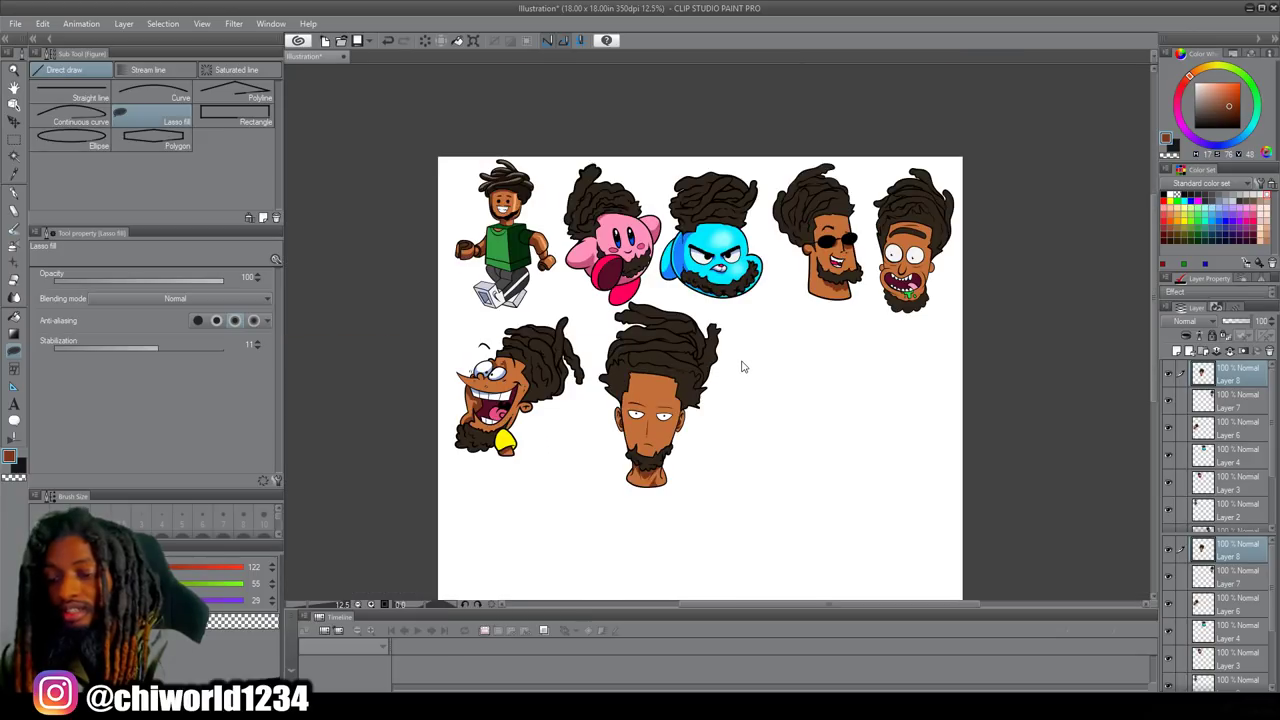
scroll(746, 357, right, 1)
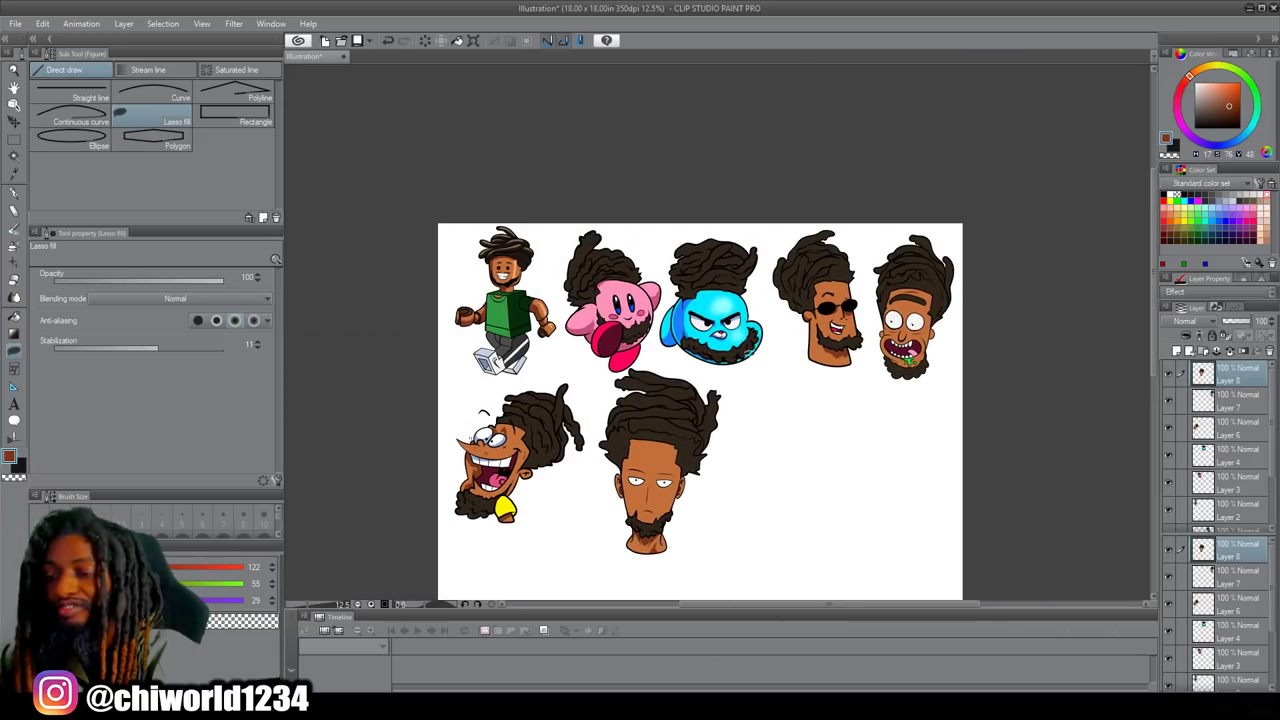